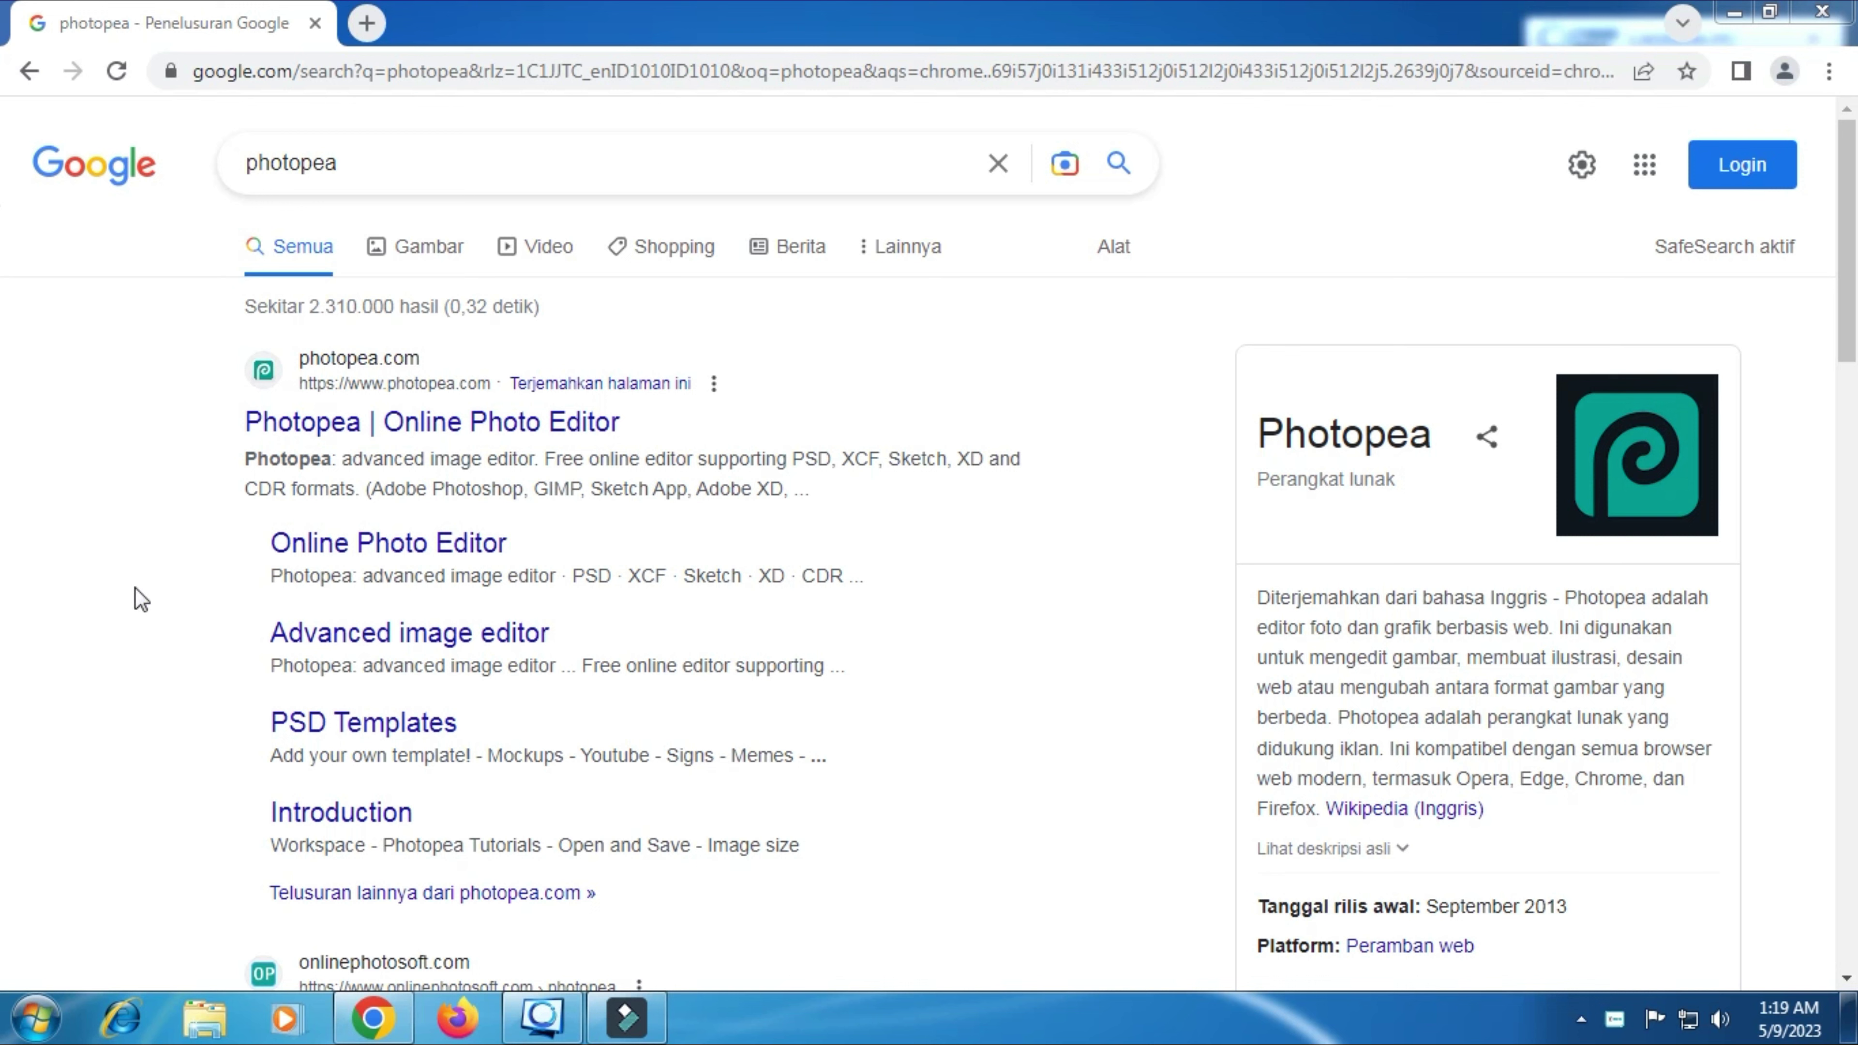
Step: Open the 'Photopea | Online Photo Editor' result from the Google search for photopea
left_click(339, 433)
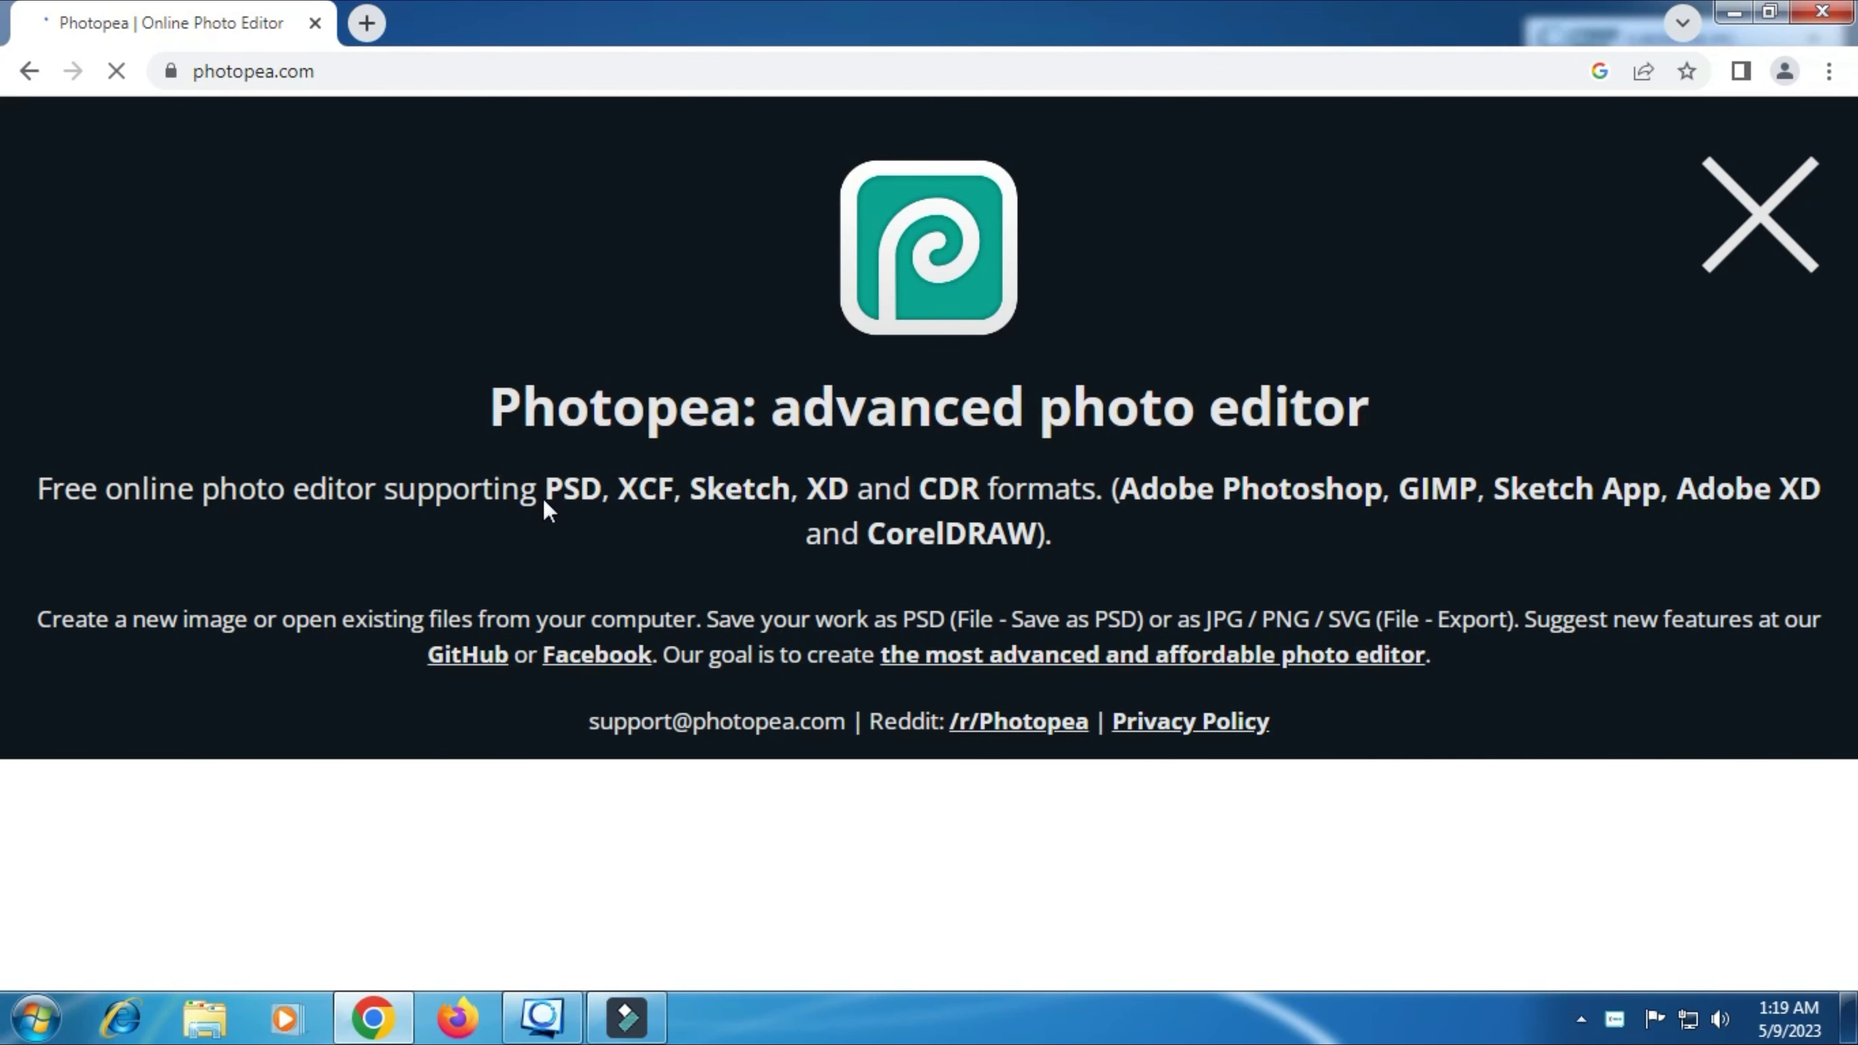
Step: Open the beach photo of the woman from the Pictures folder via Open From Computer
scroll(543, 501, "down", 5)
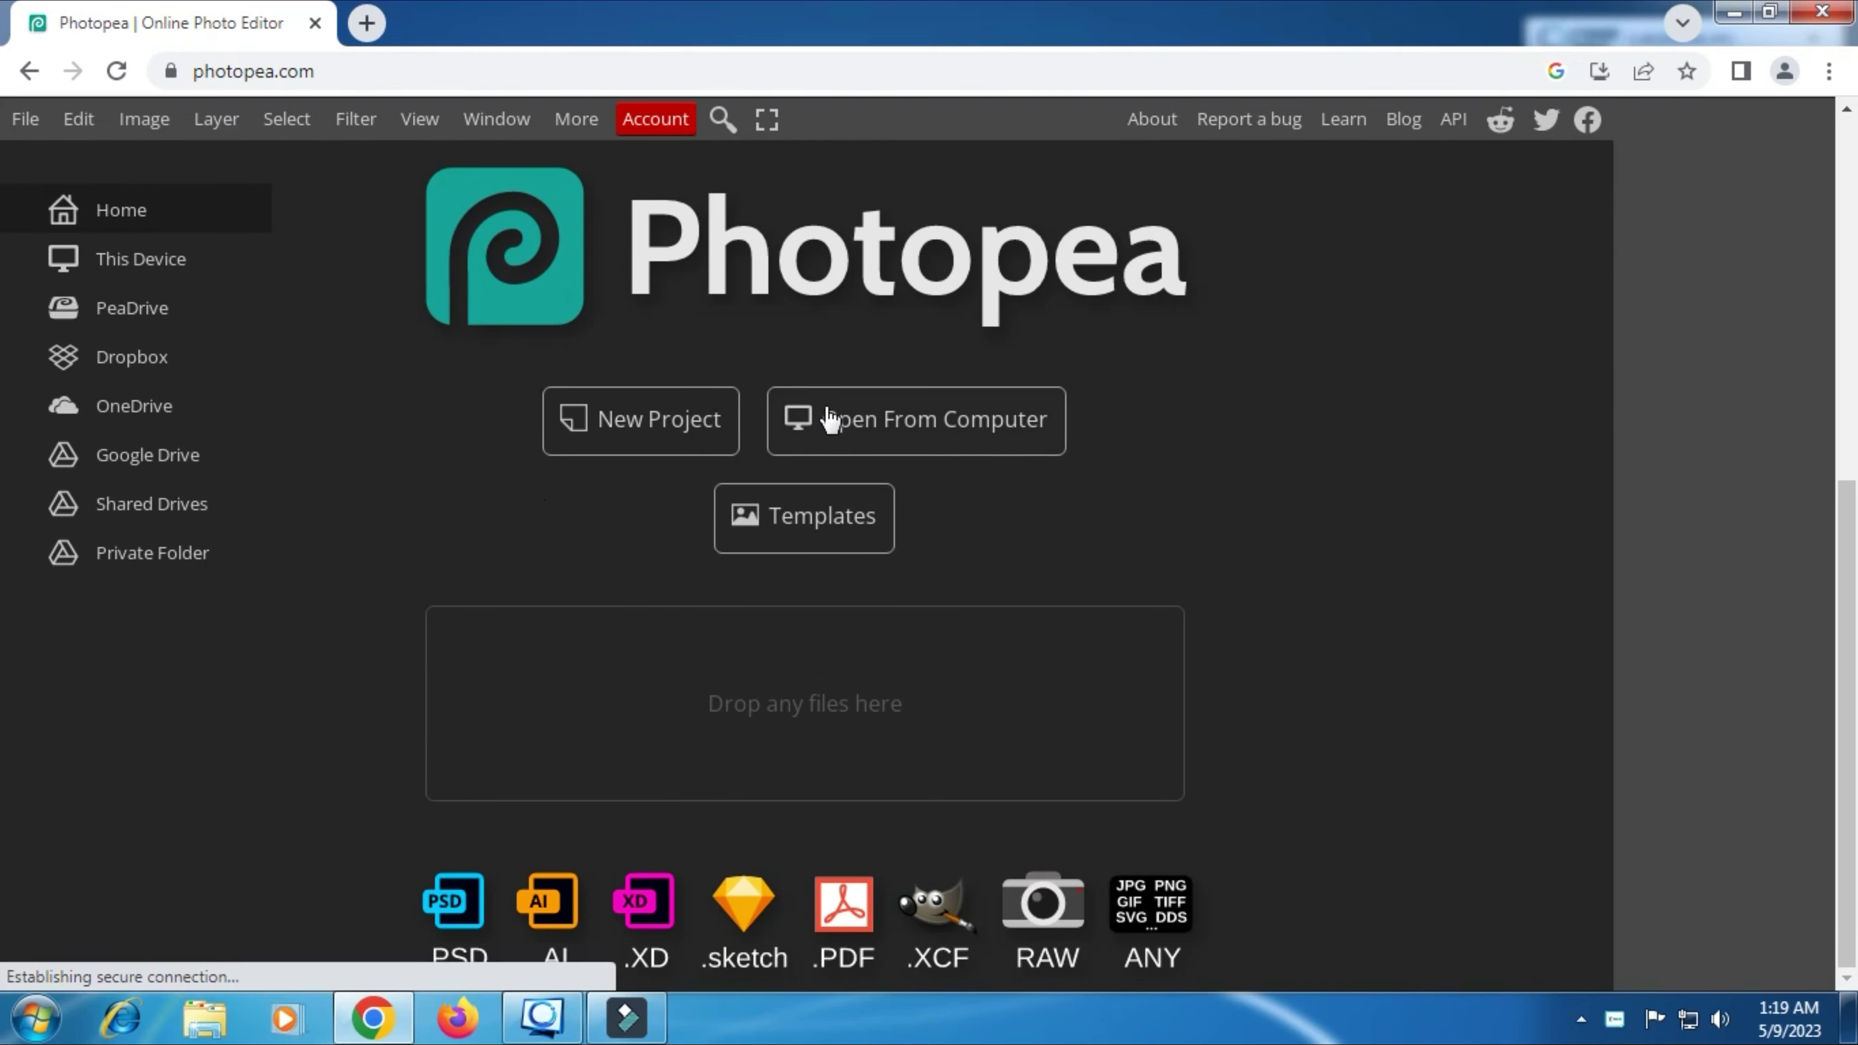
left_click(832, 415)
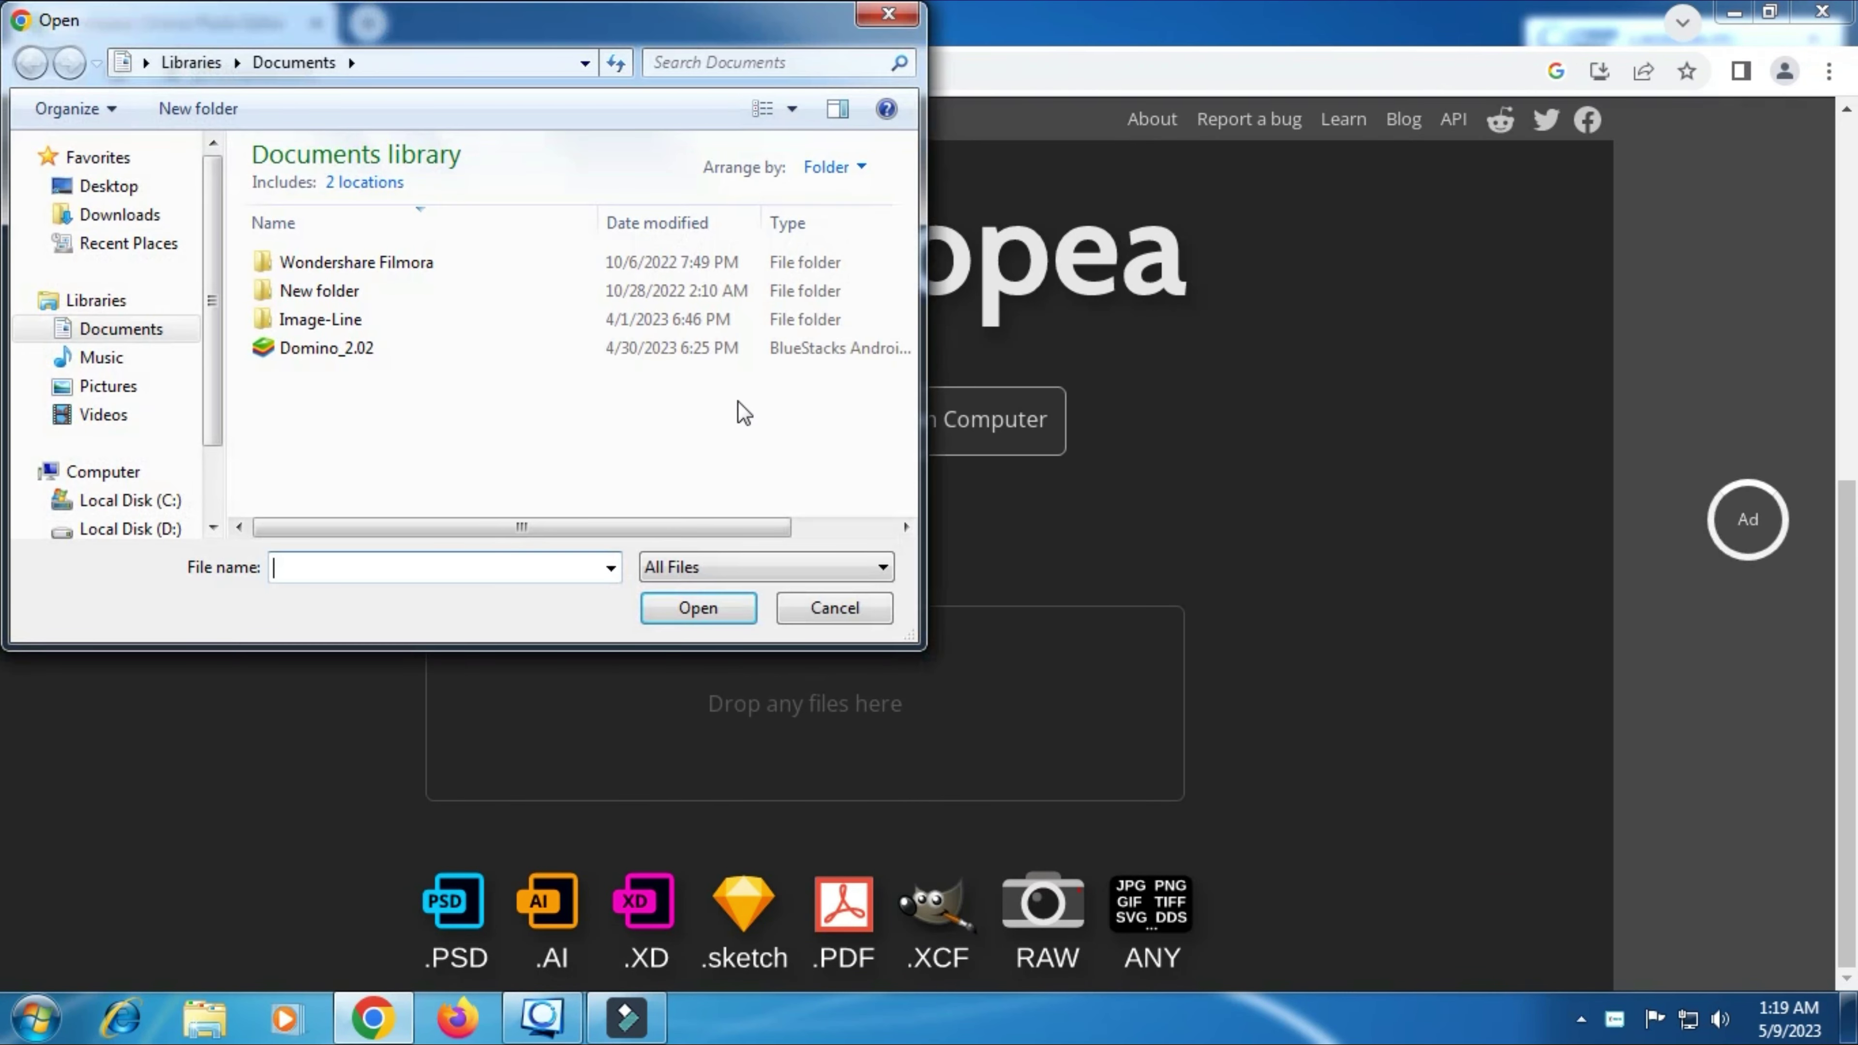
left_click(137, 391)
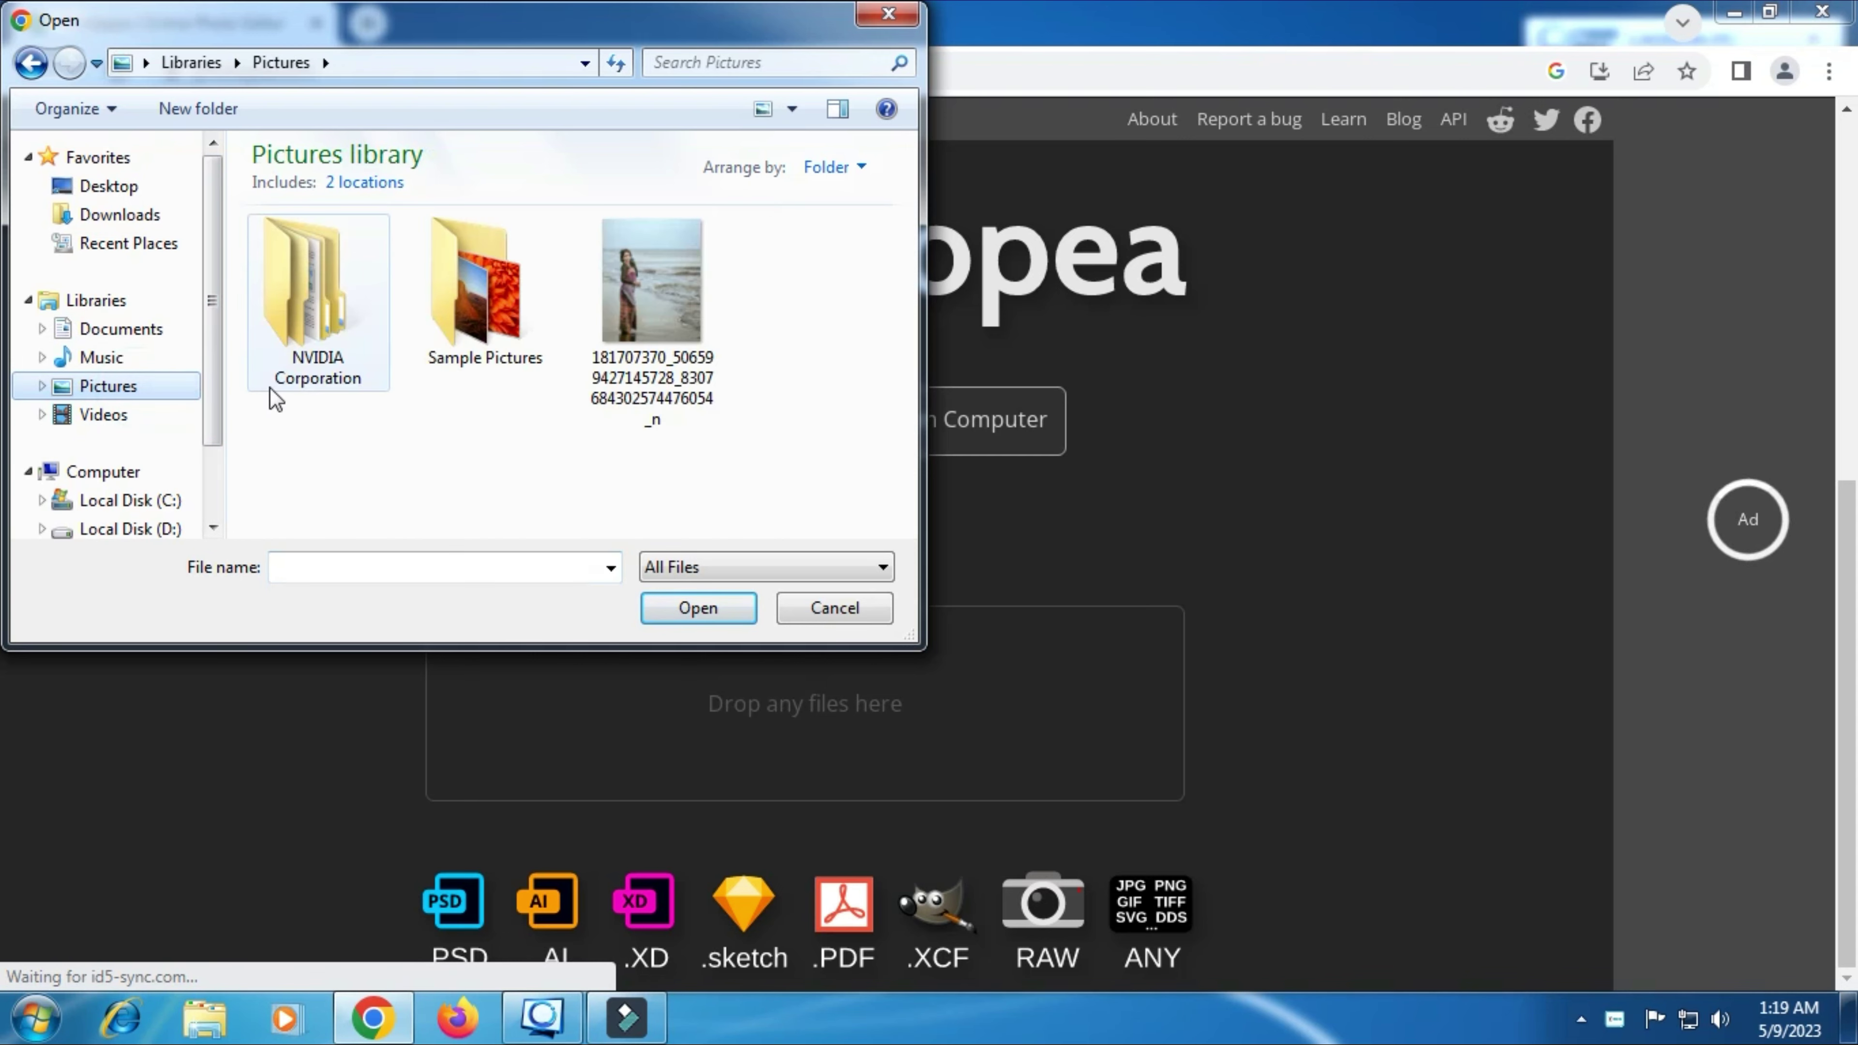
left_click(681, 366)
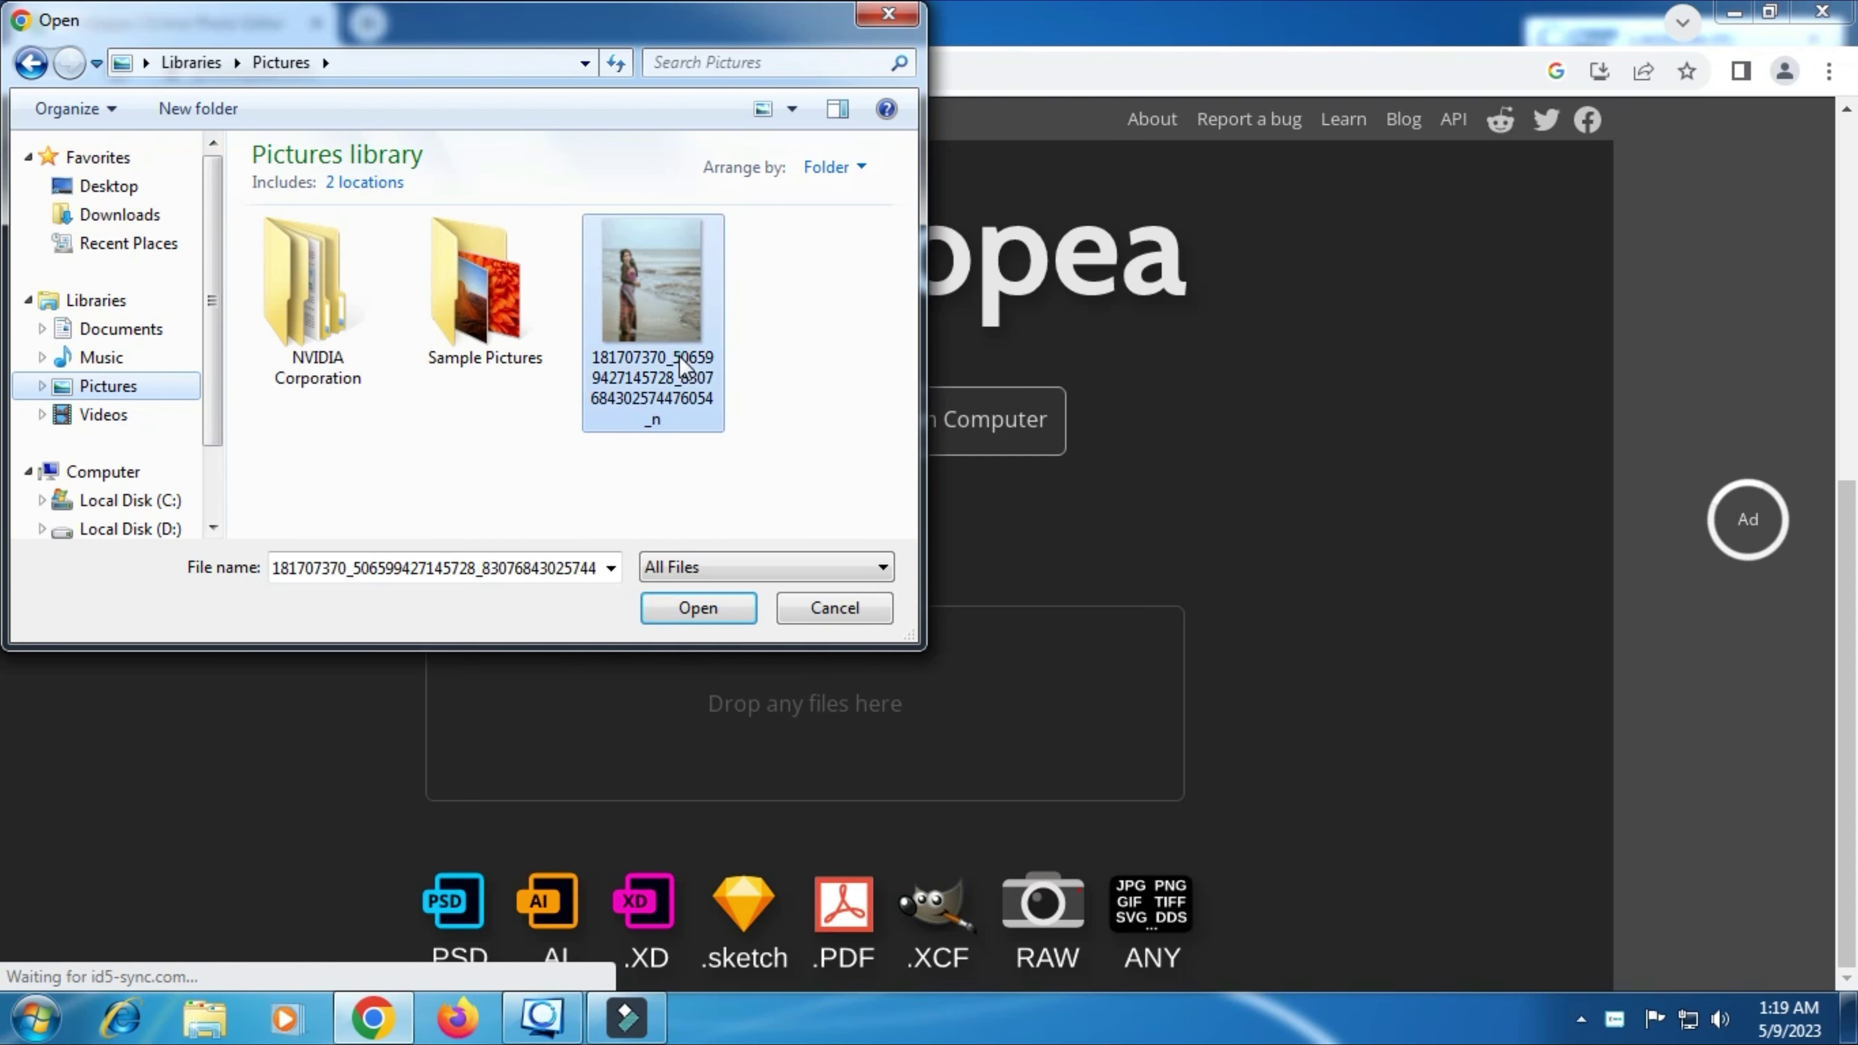
left_click(694, 607)
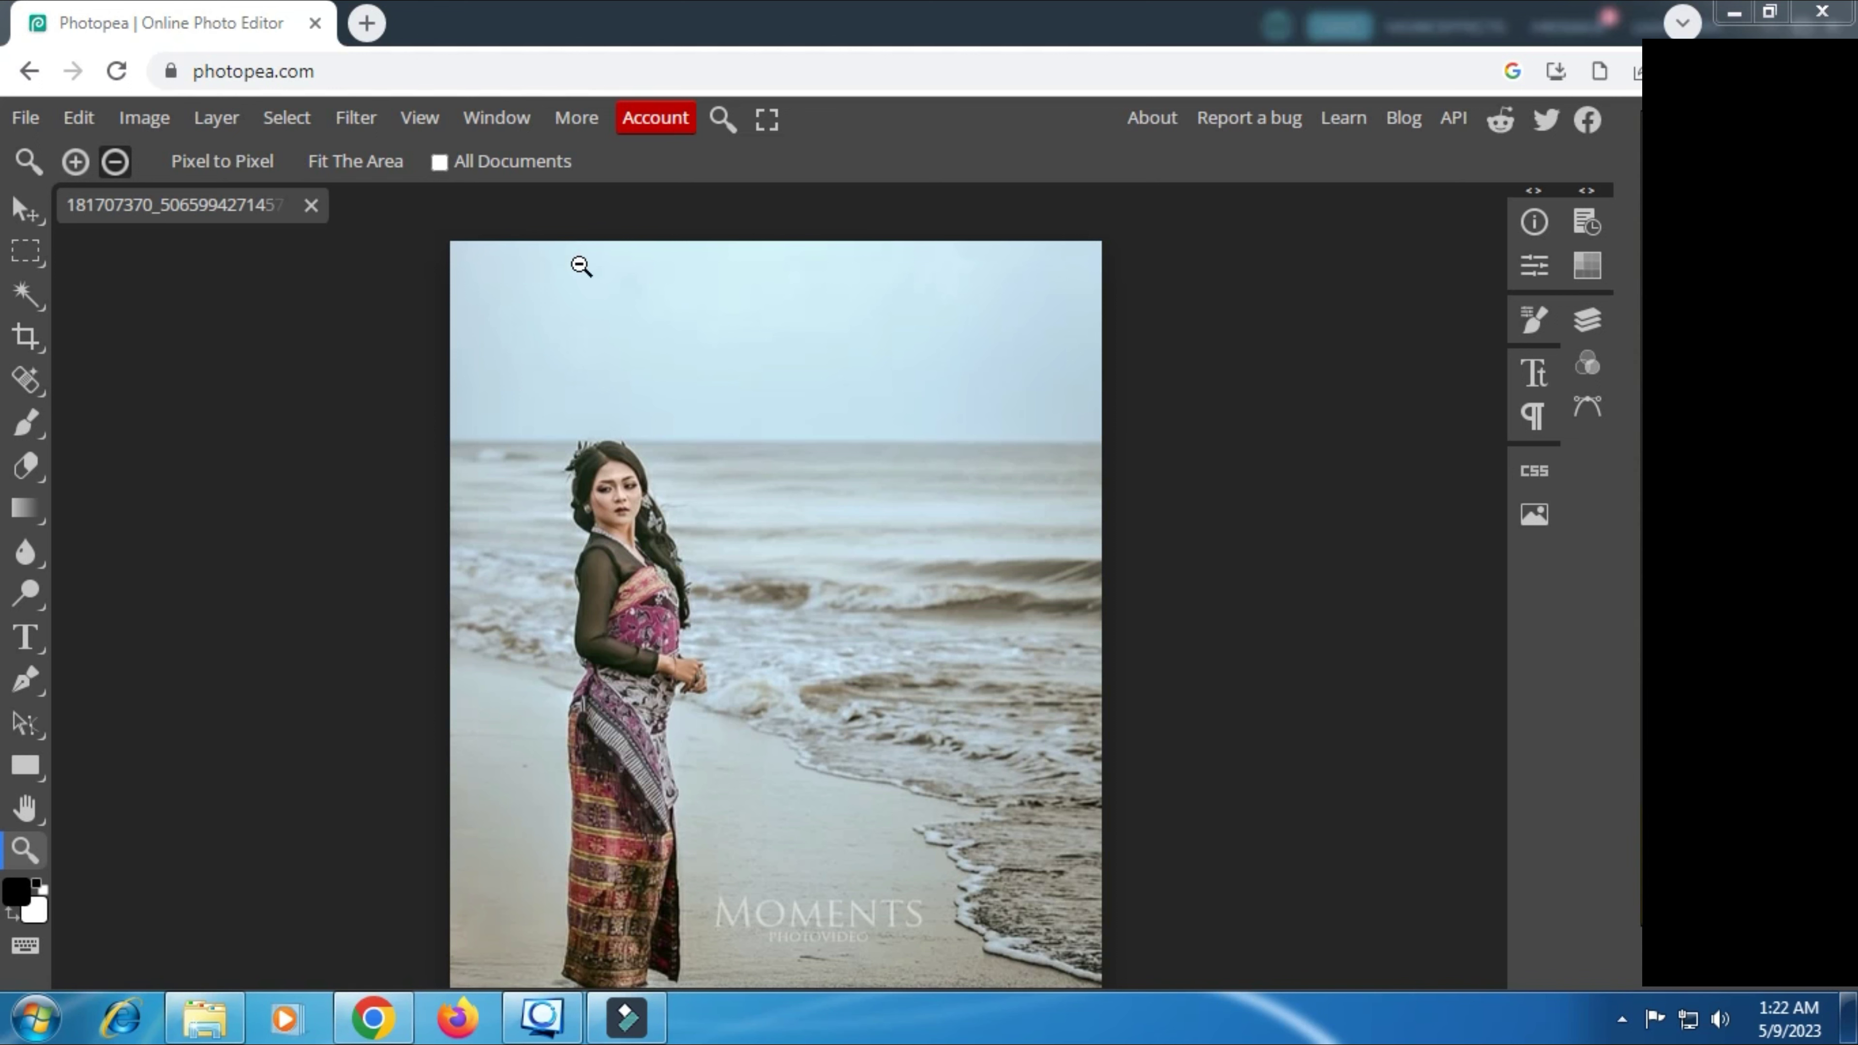
Step: Run Select > Remove BG on the beach photo and show the resulting mask in Layers
left_click(306, 124)
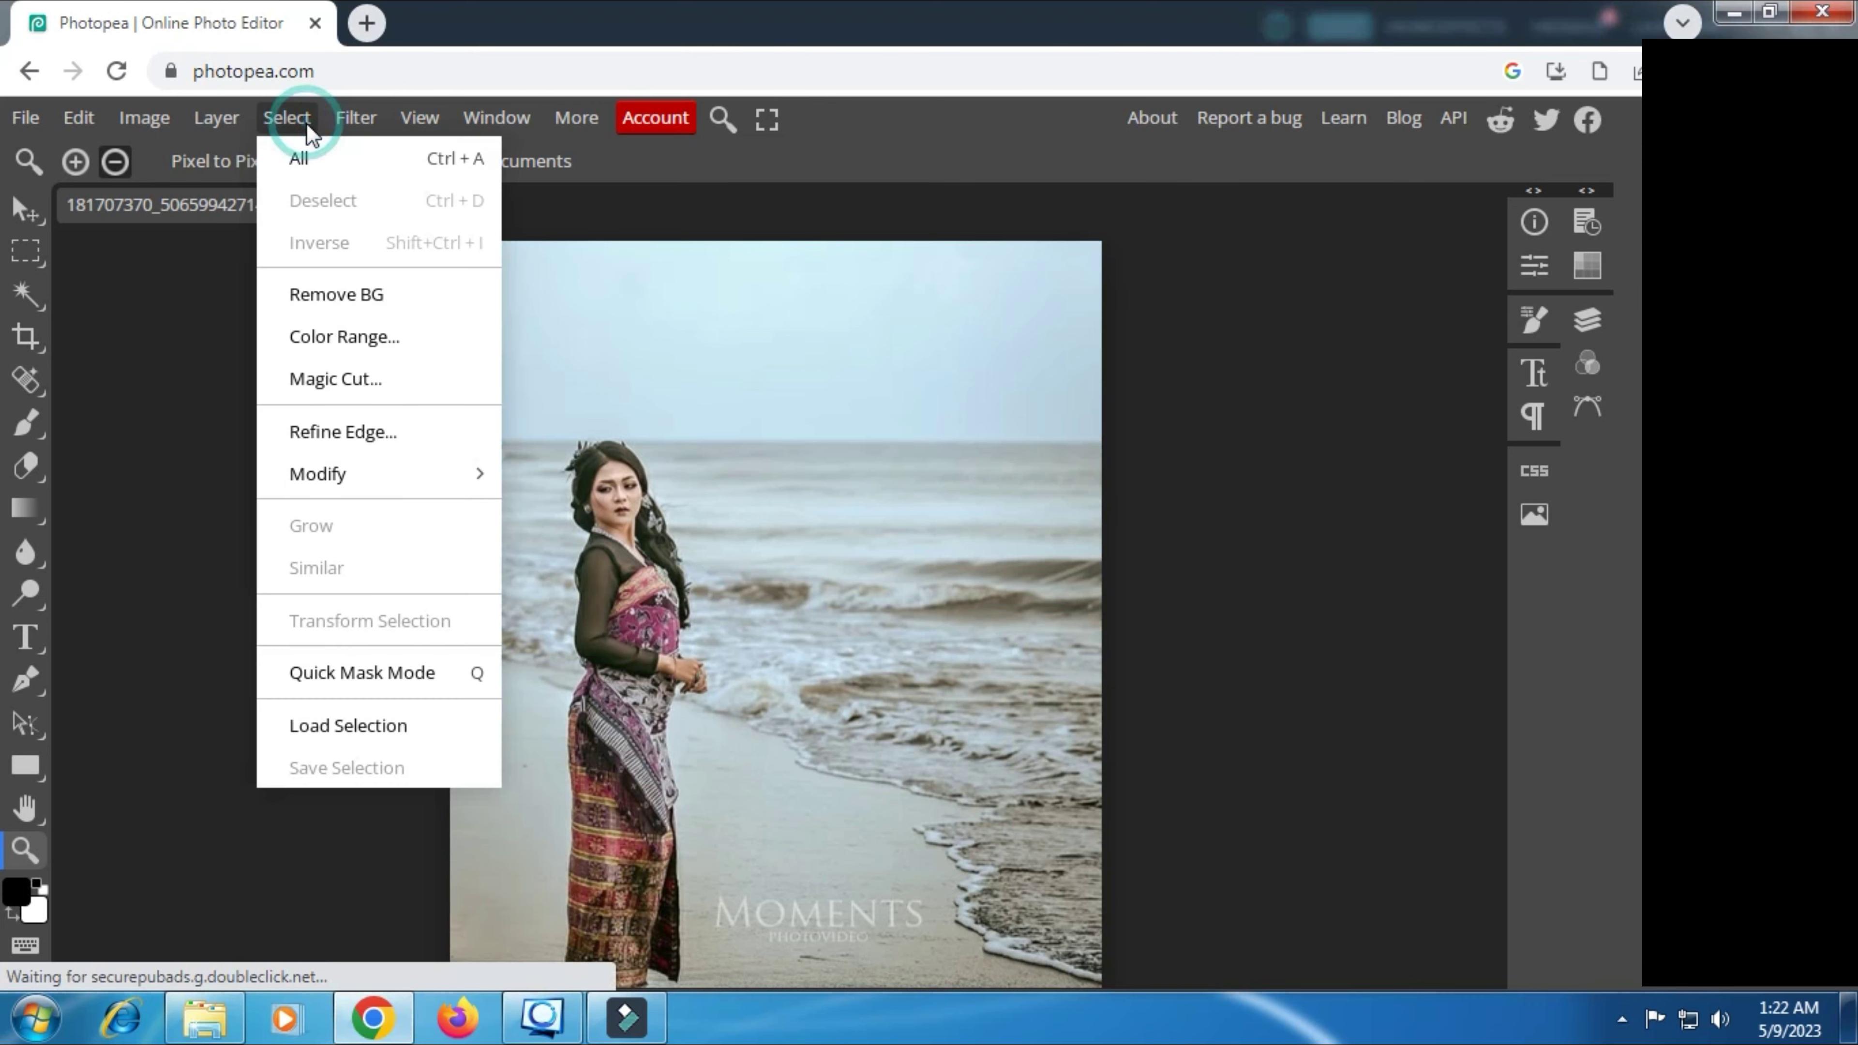
left_click(367, 292)
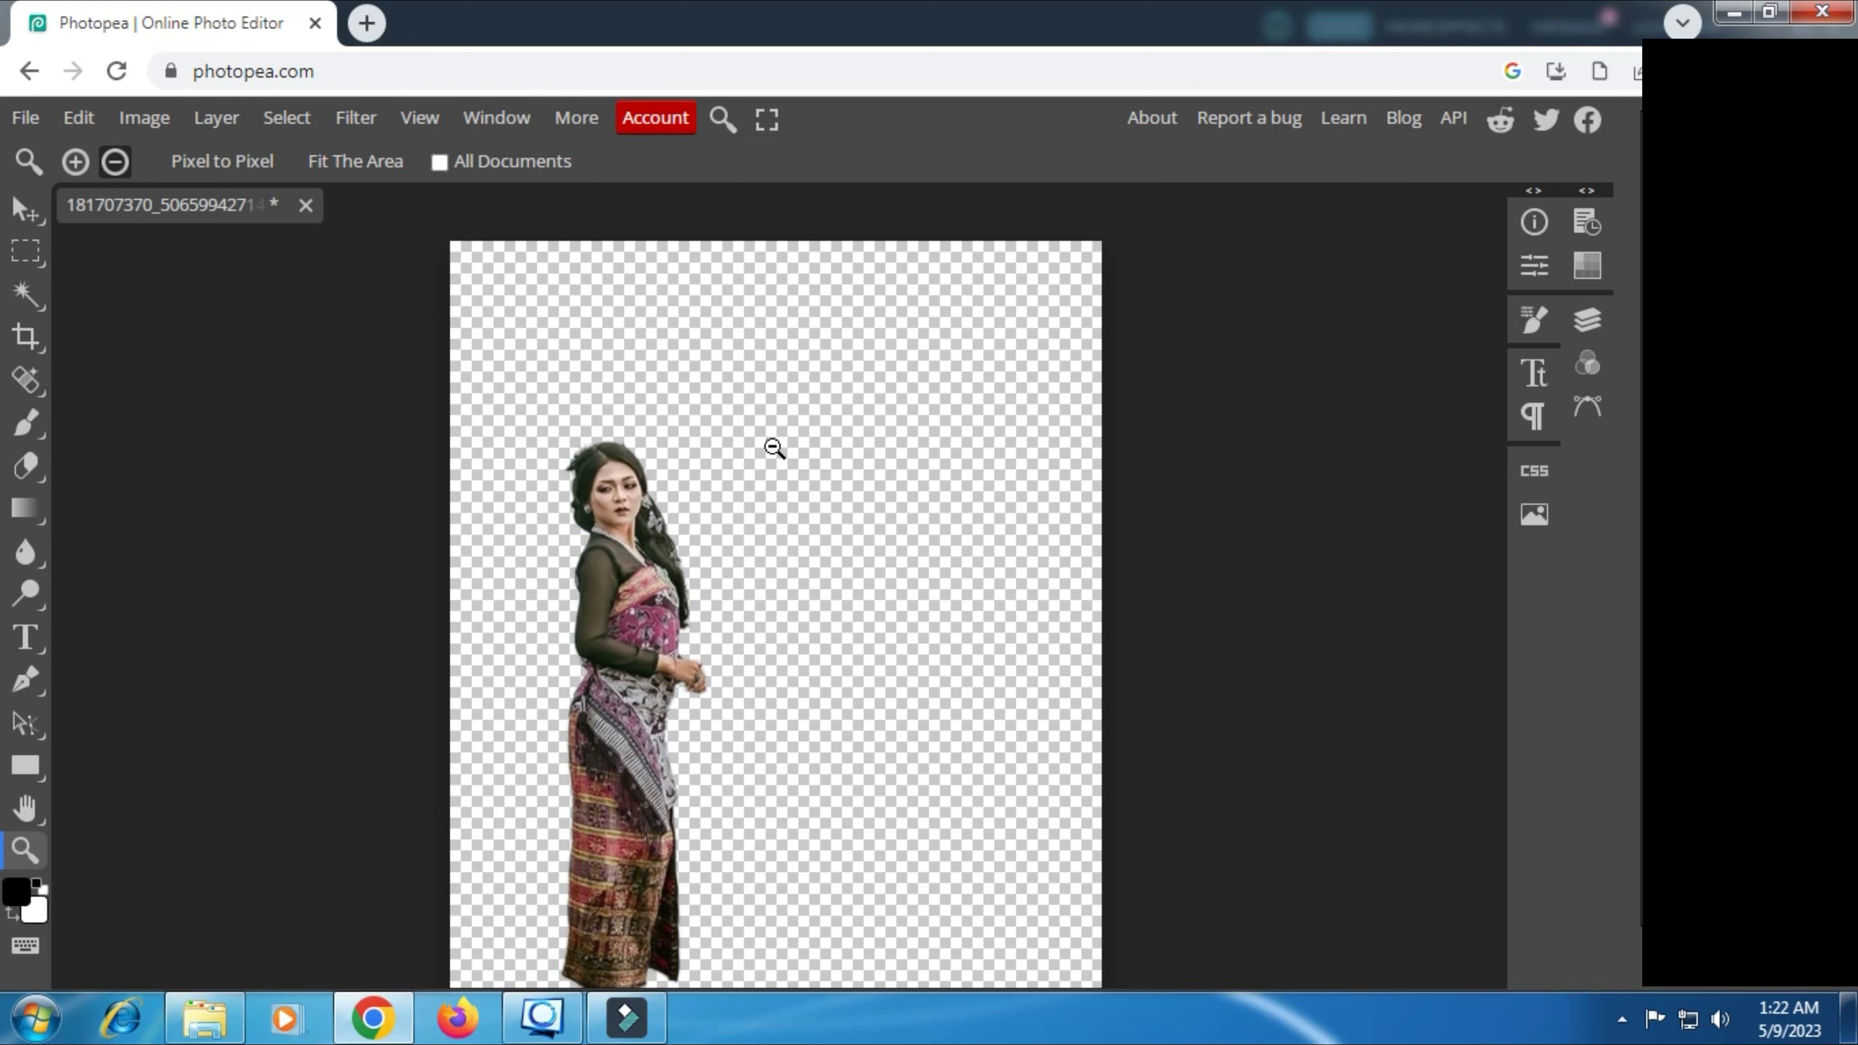
left_click(1582, 322)
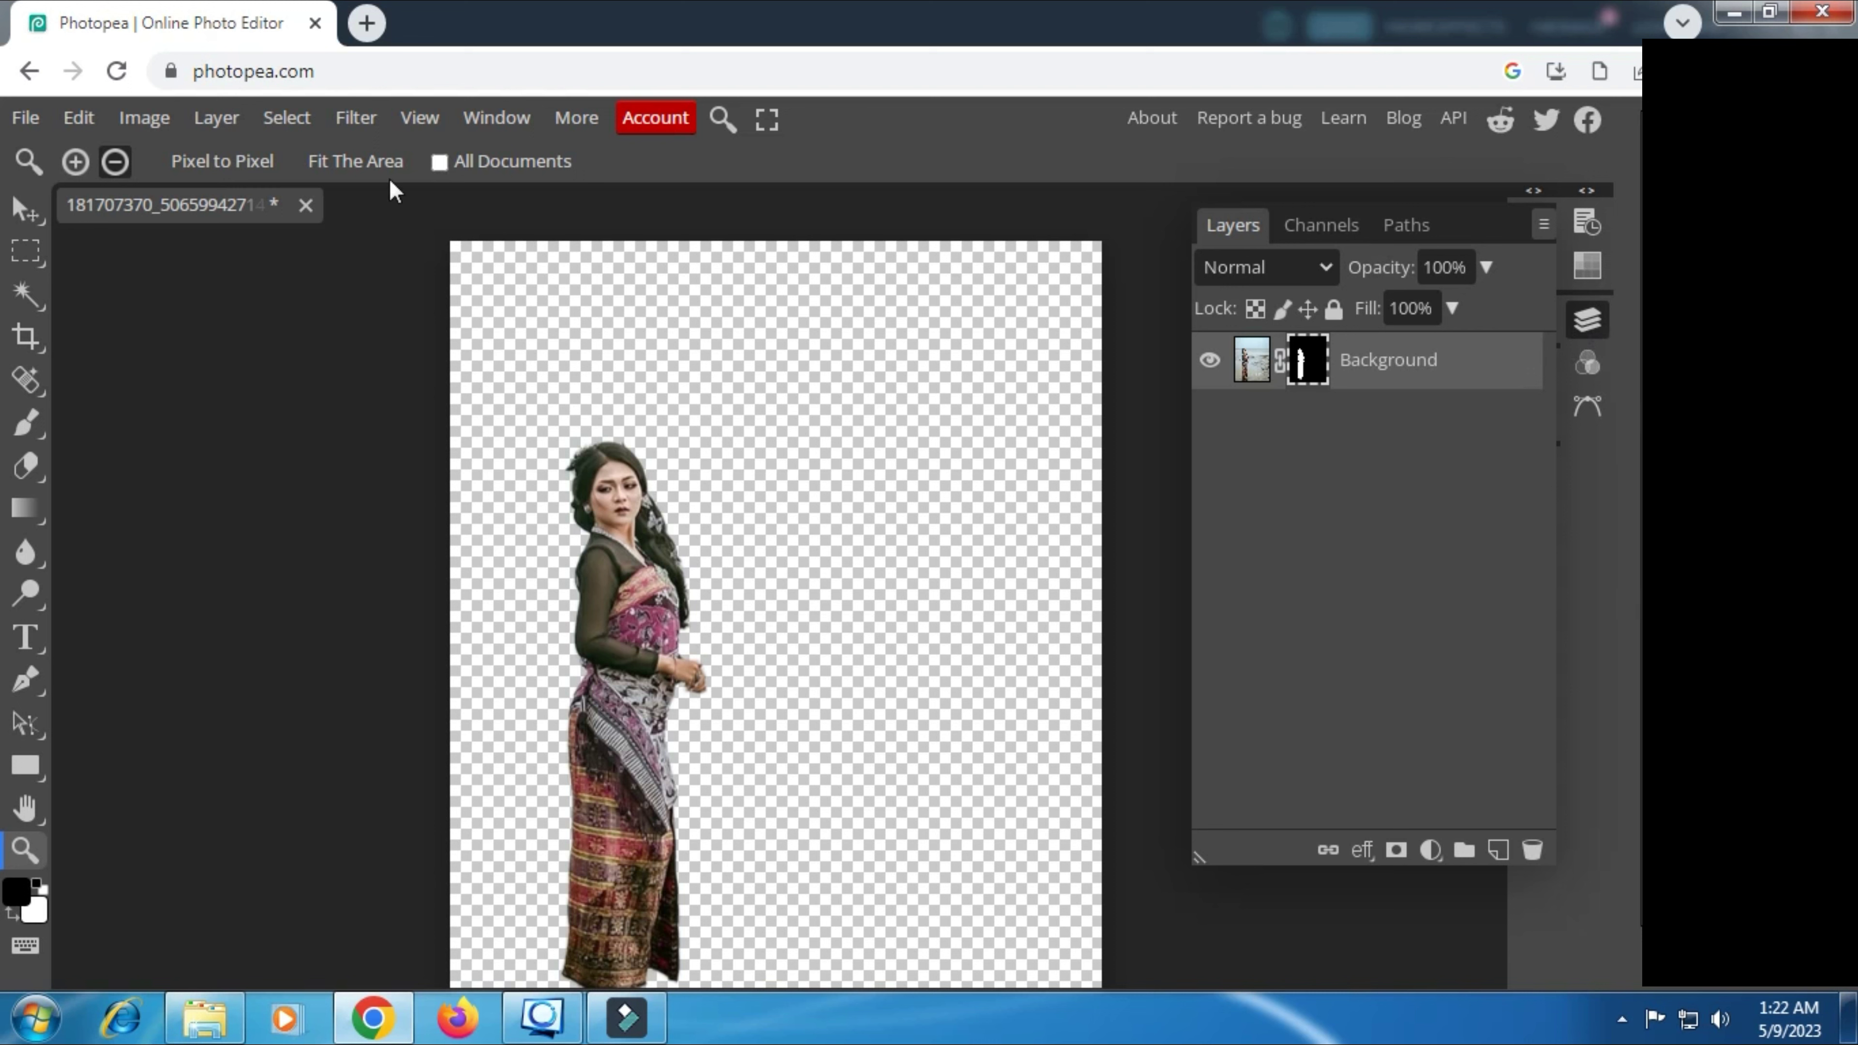
Step: Apply the woman layer's raster mask permanently via Layer > Raster Mask > Apply
left_click(289, 121)
left_click(289, 121)
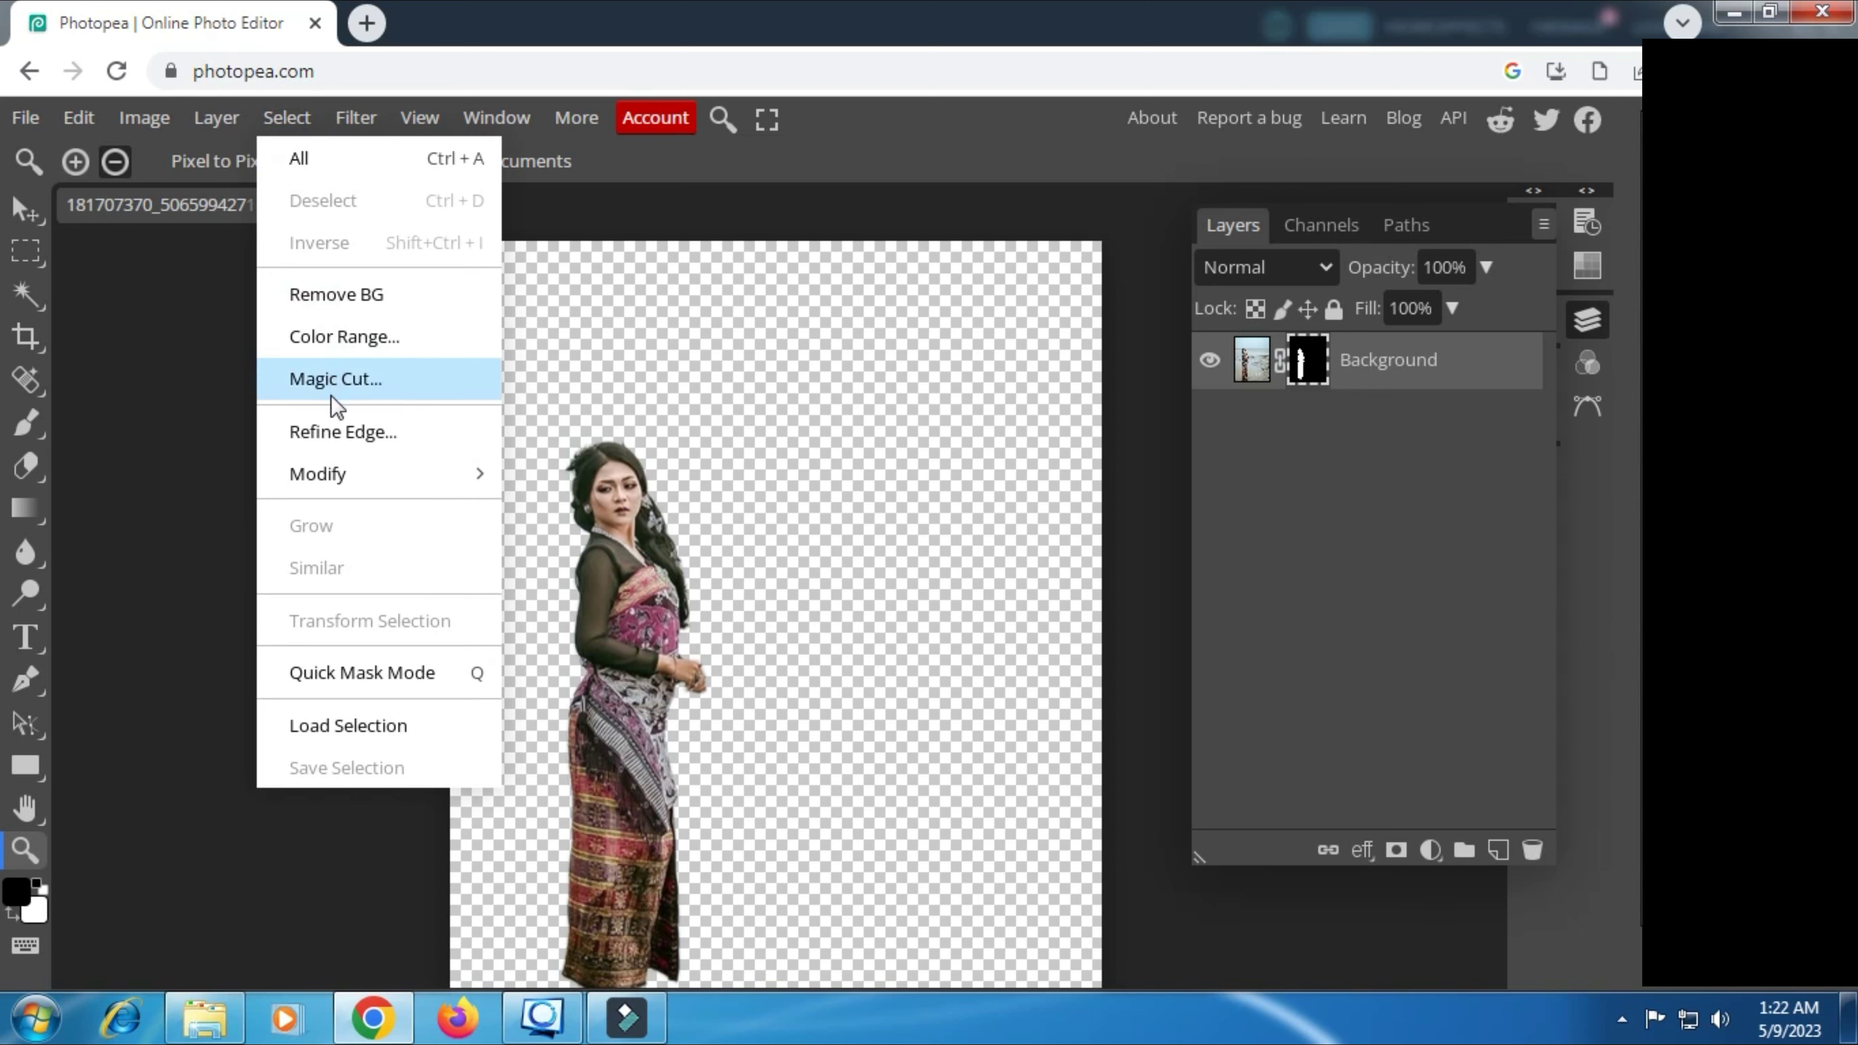
left_click(217, 117)
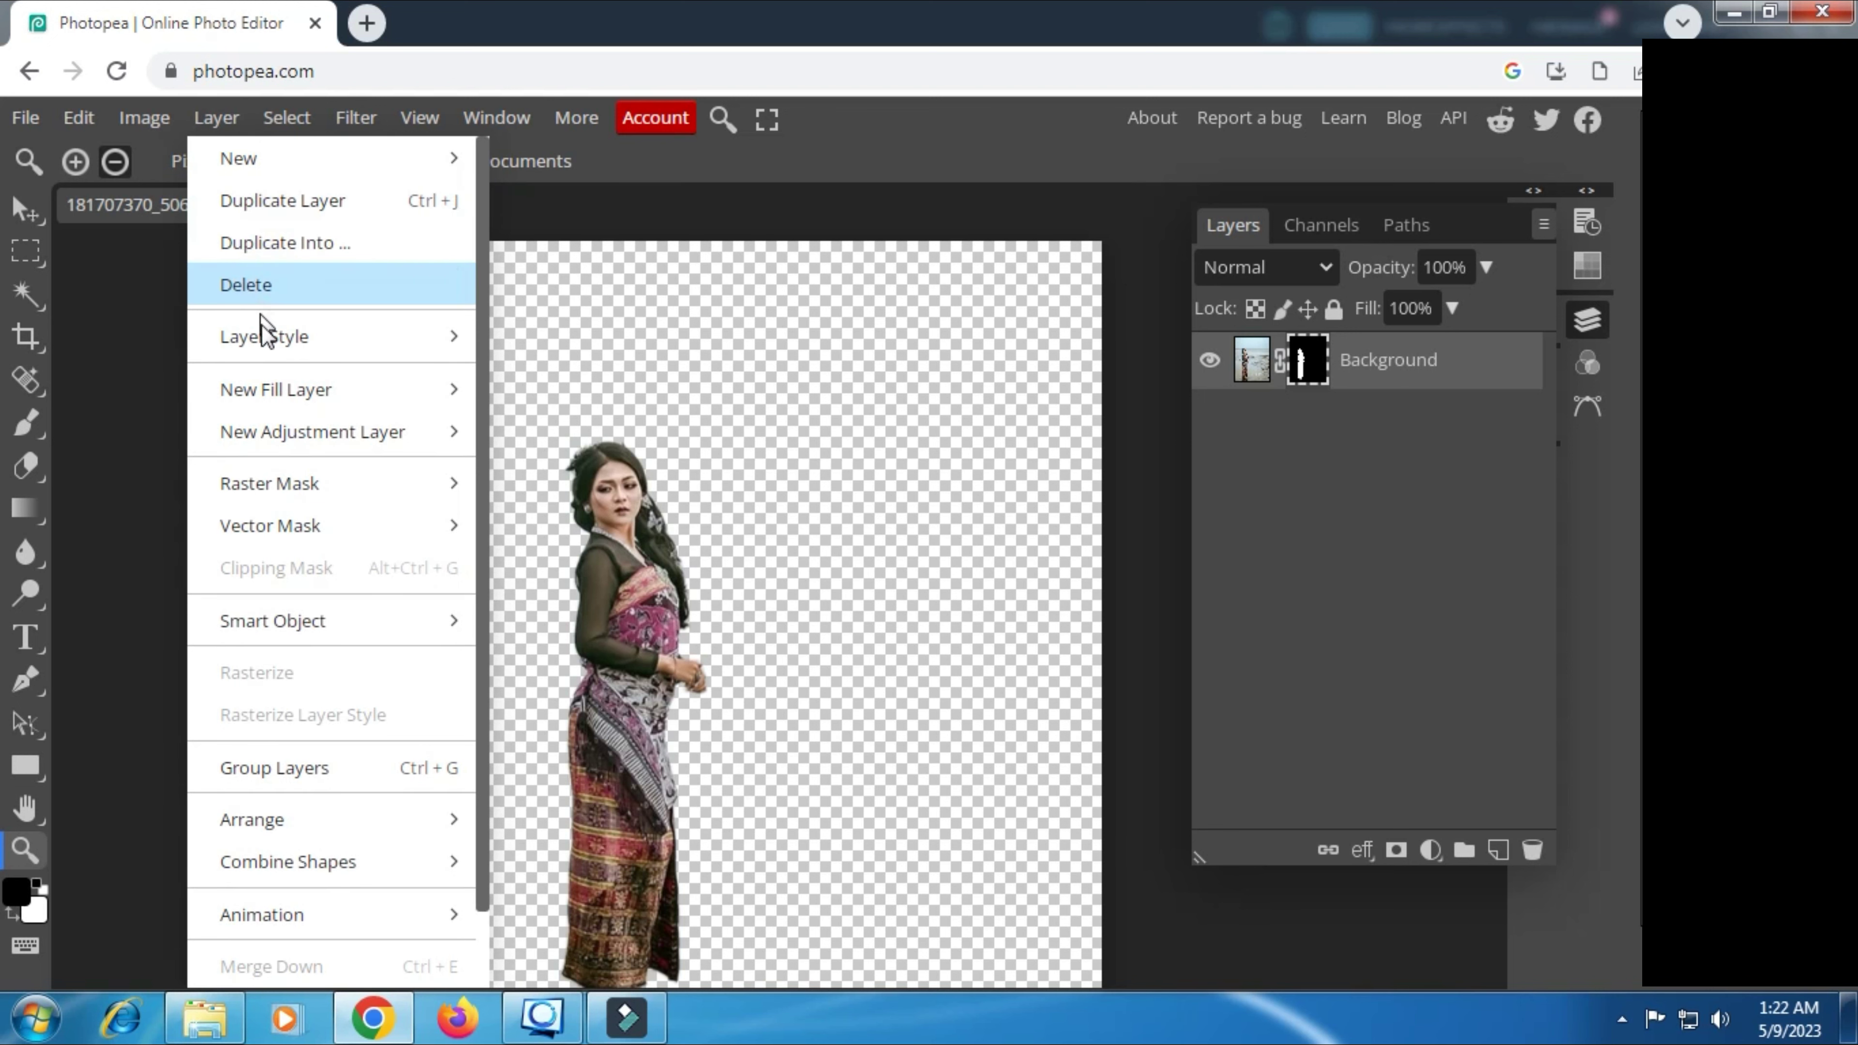
left_click(225, 117)
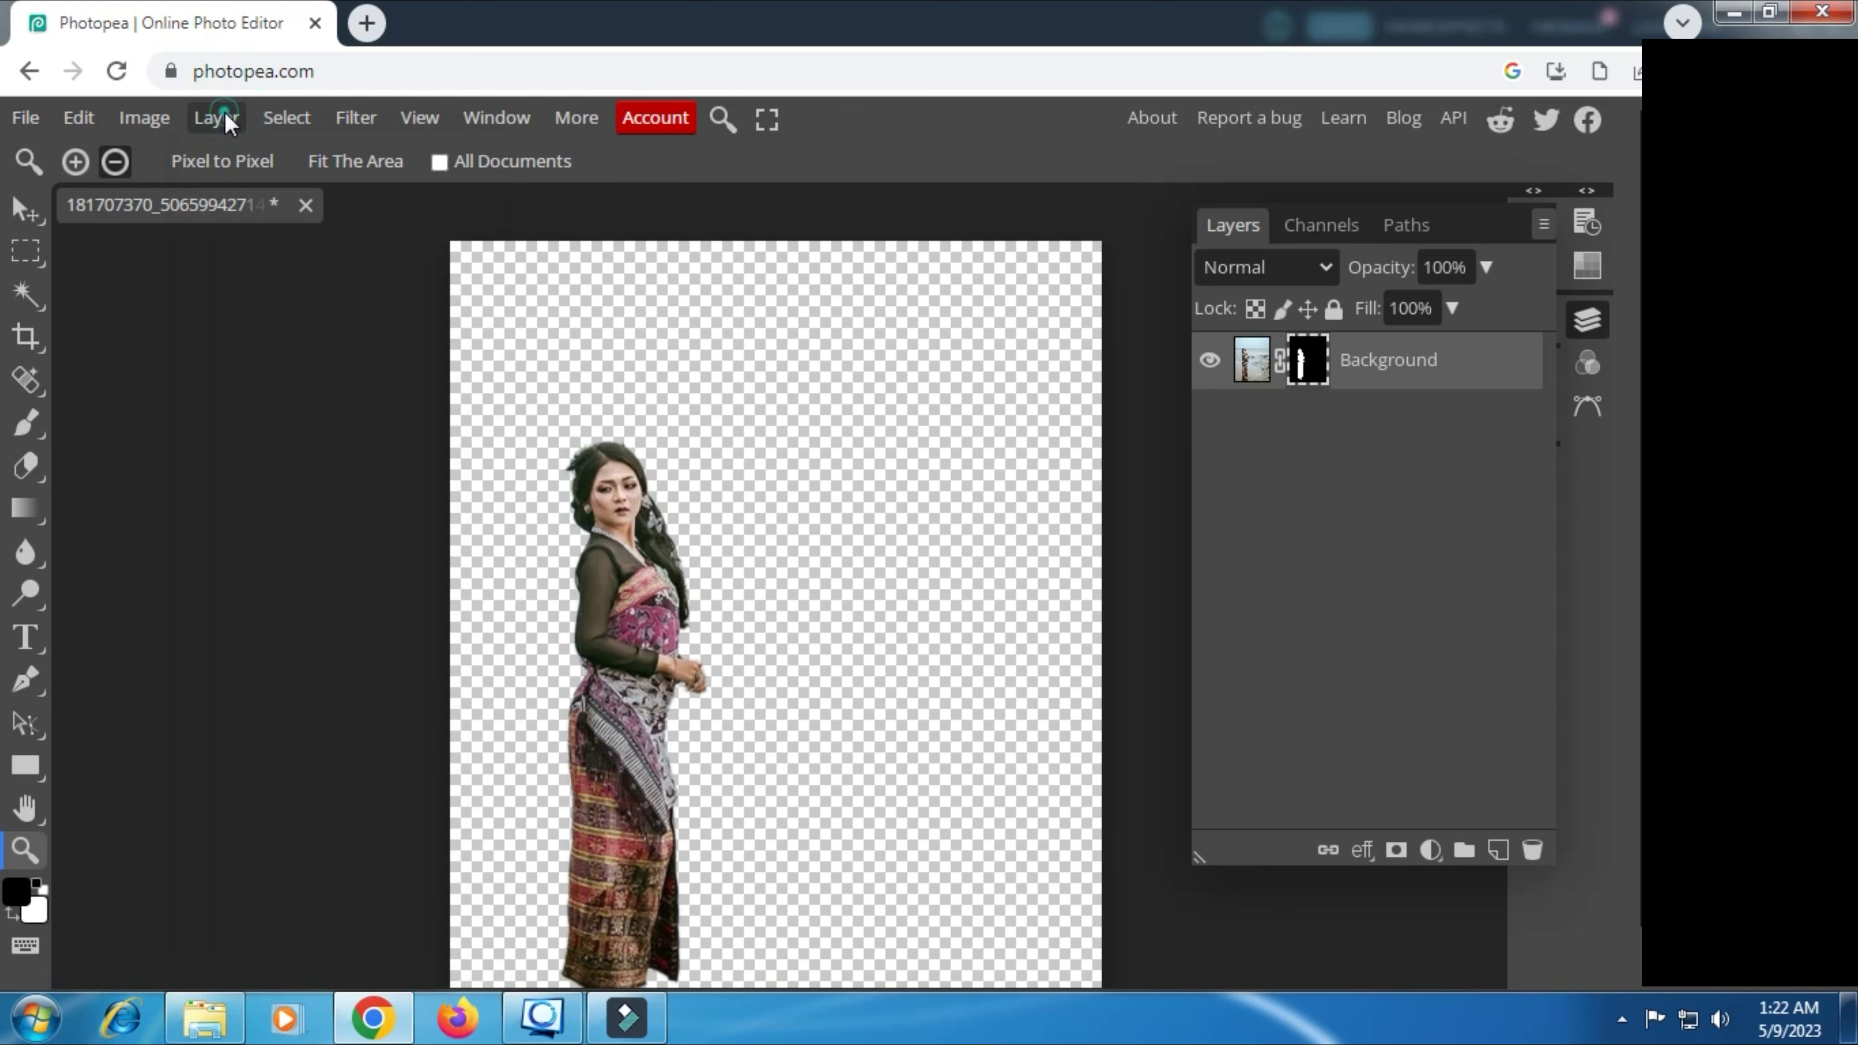
left_click(224, 118)
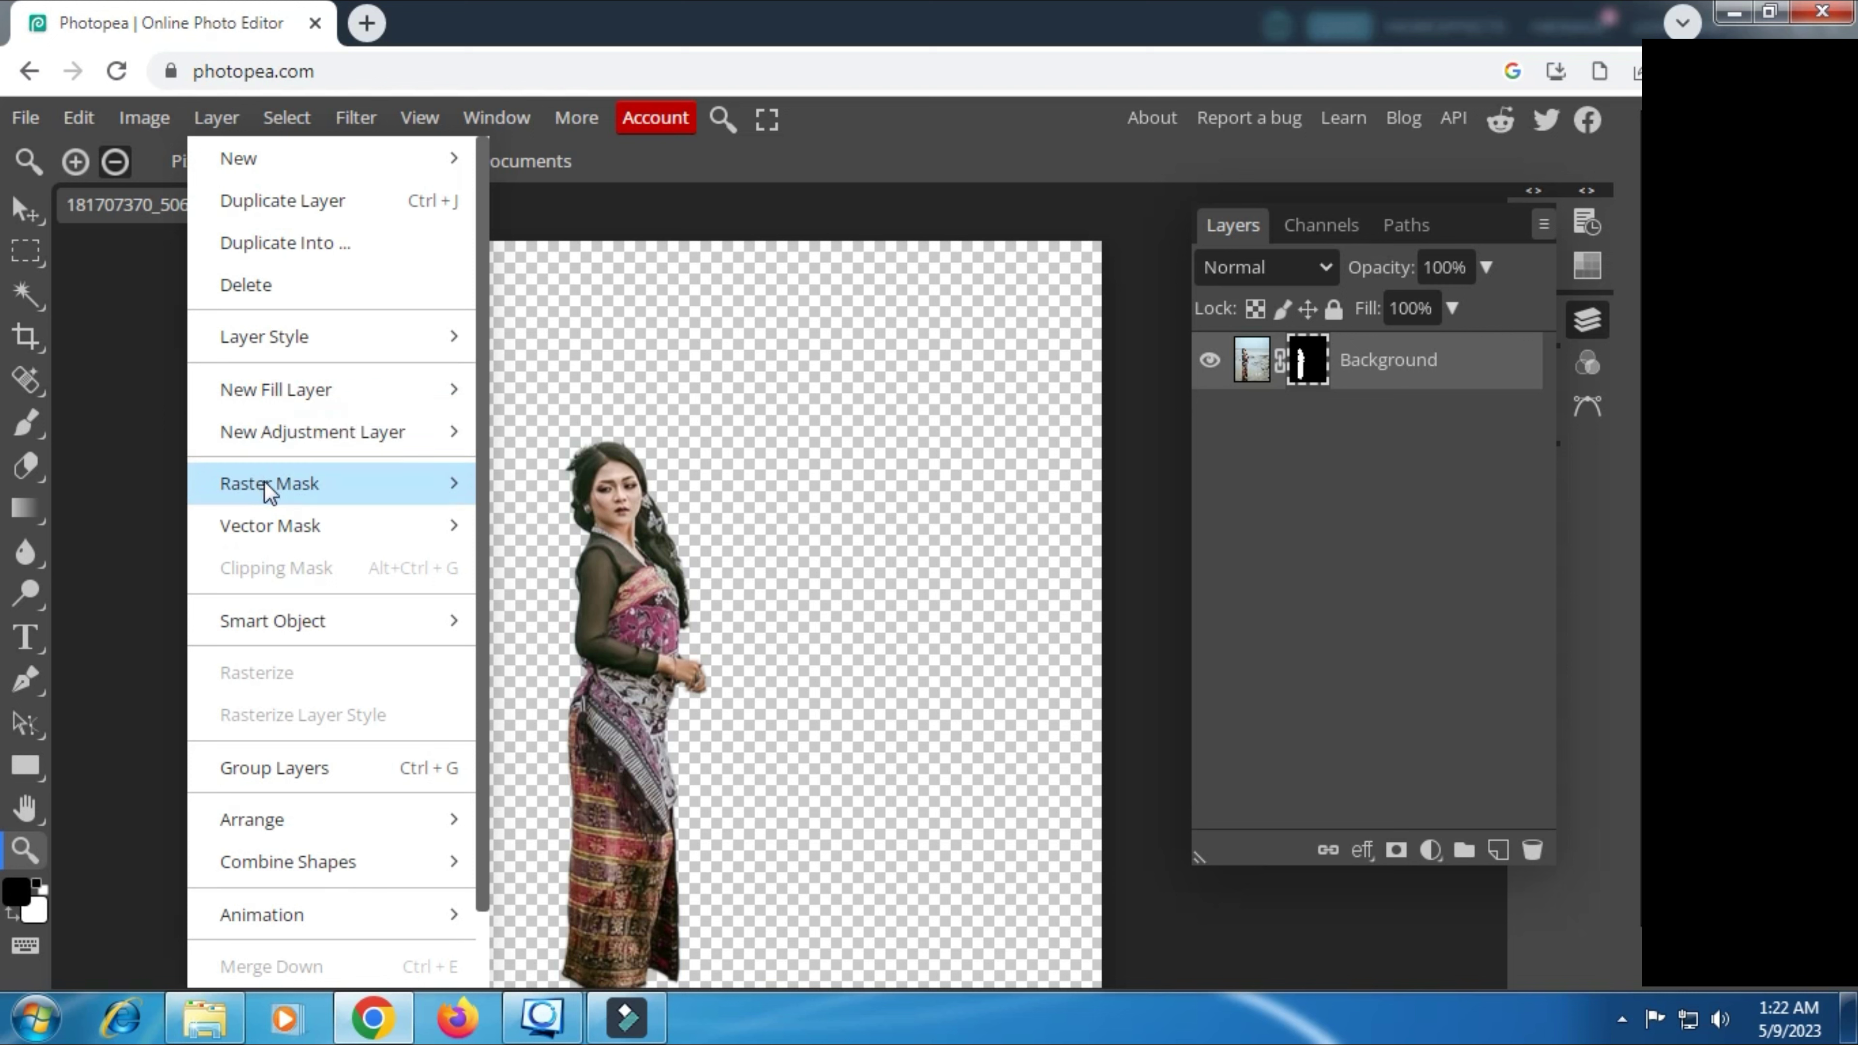
mouse_move(270, 483)
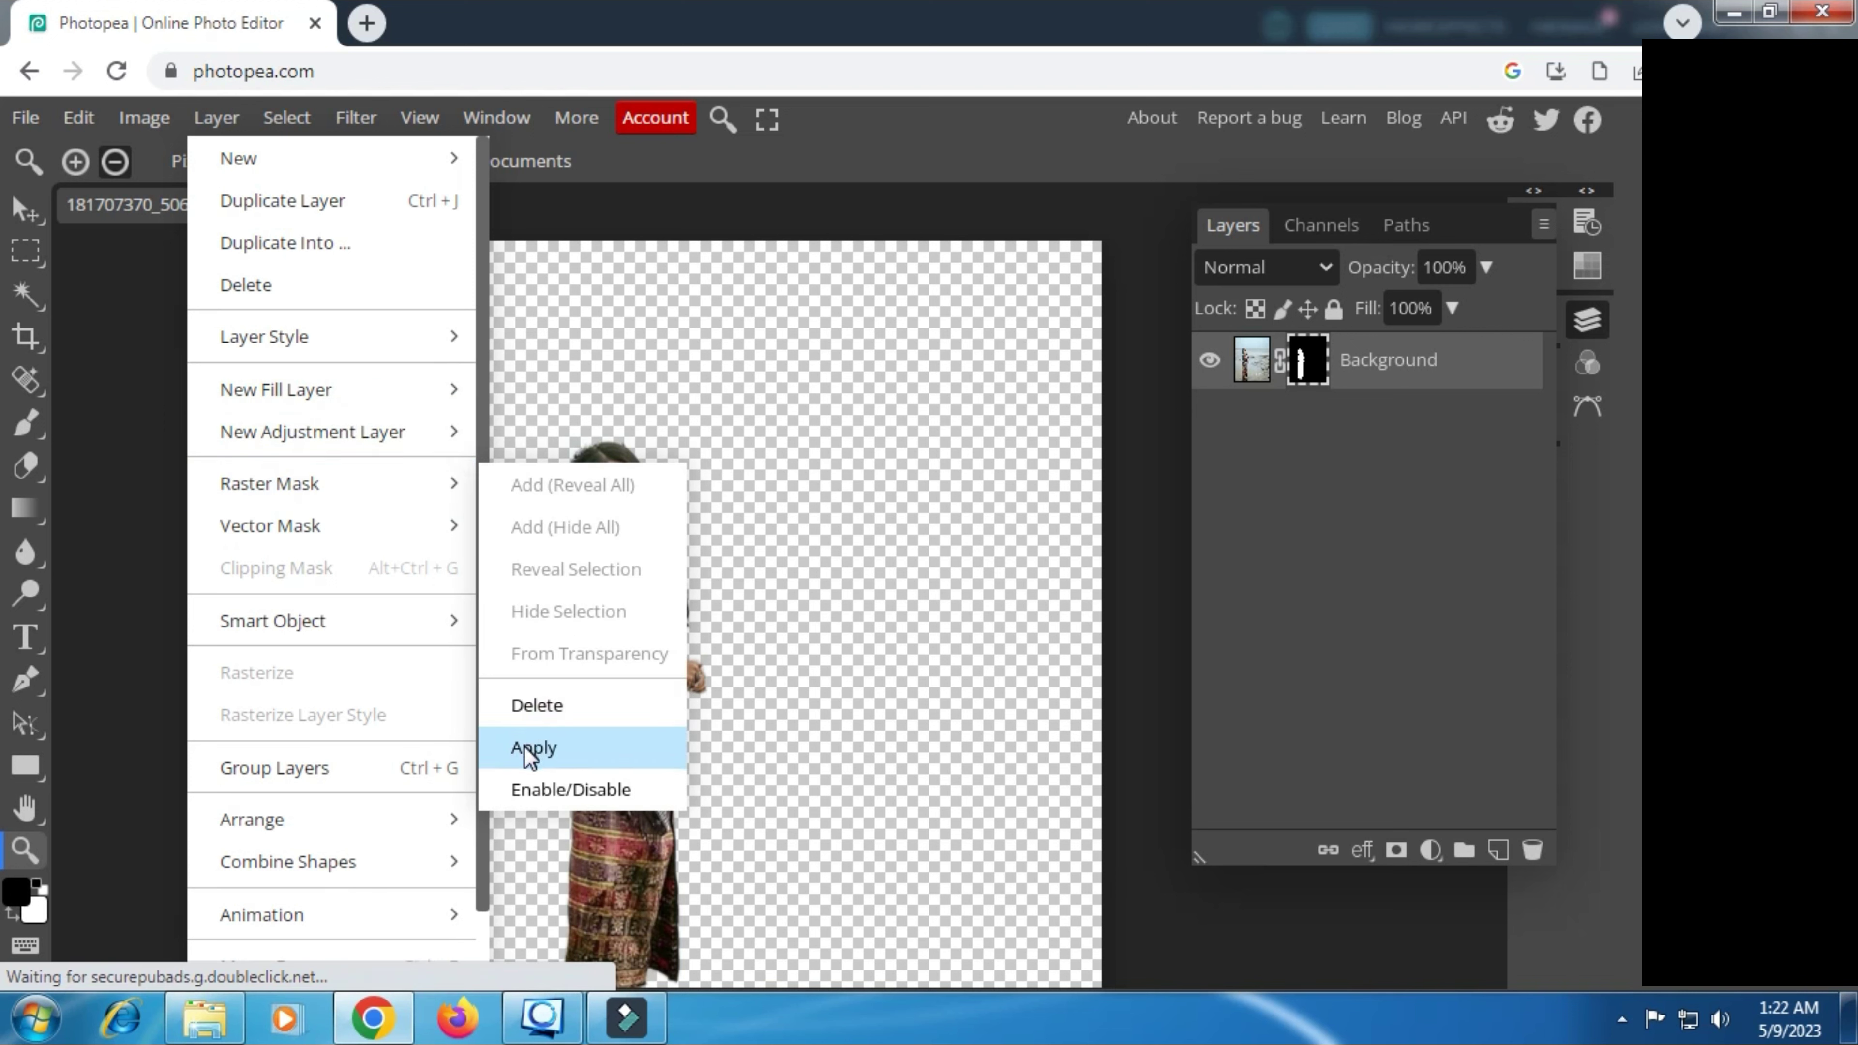
left_click(552, 758)
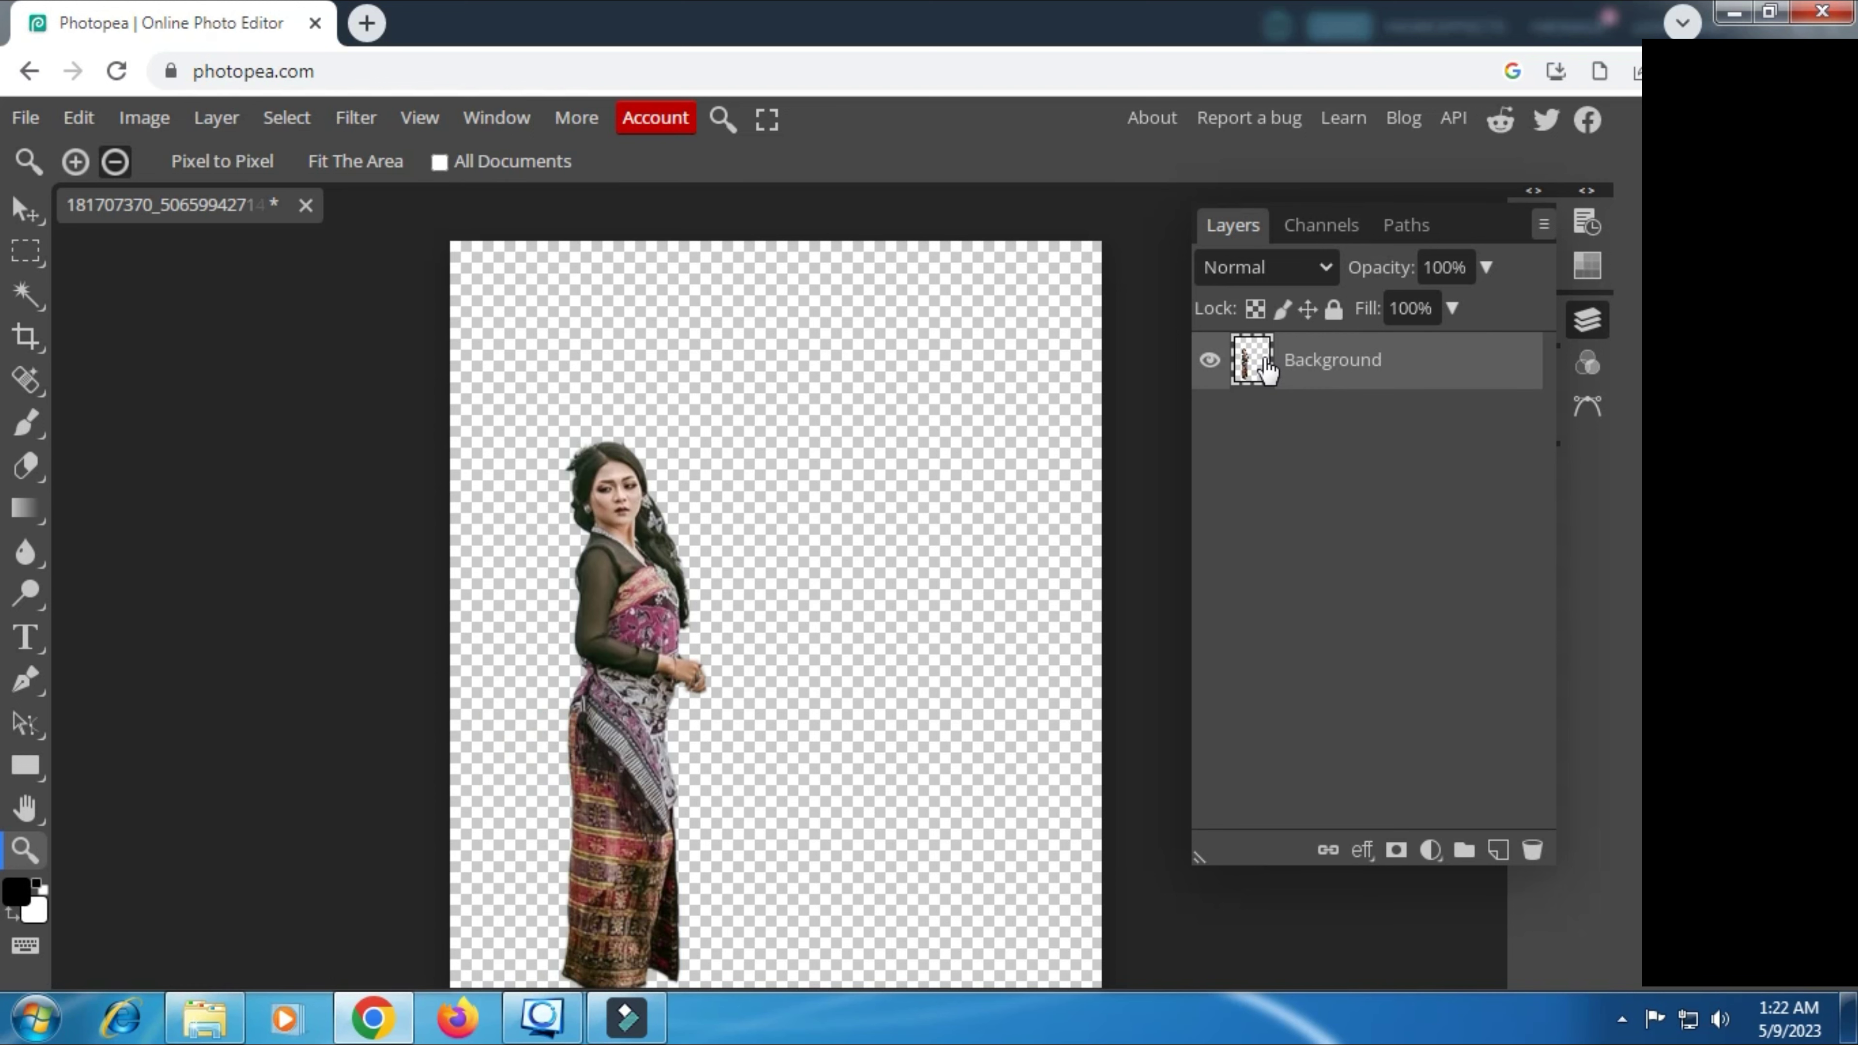
left_click(26, 294)
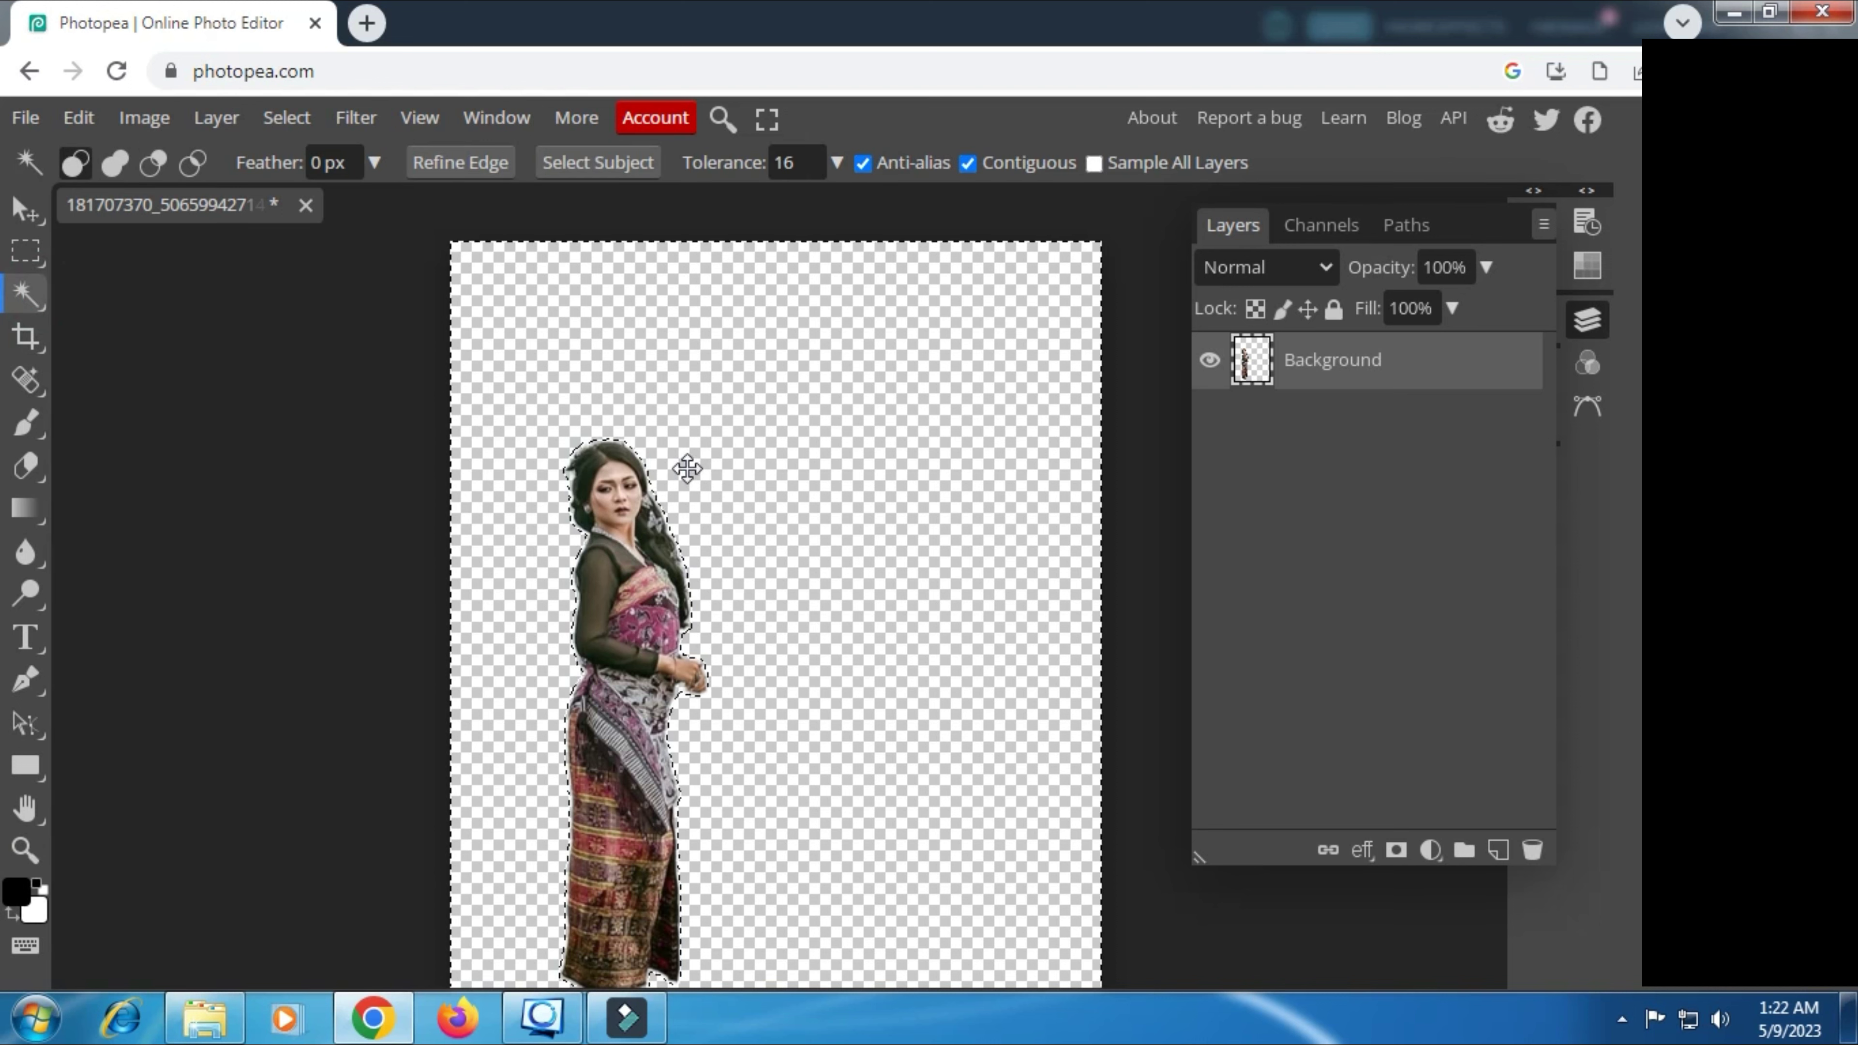
Step: With the Zoom tool, zoom out and then magnify in on the woman's head
left_click(40, 836)
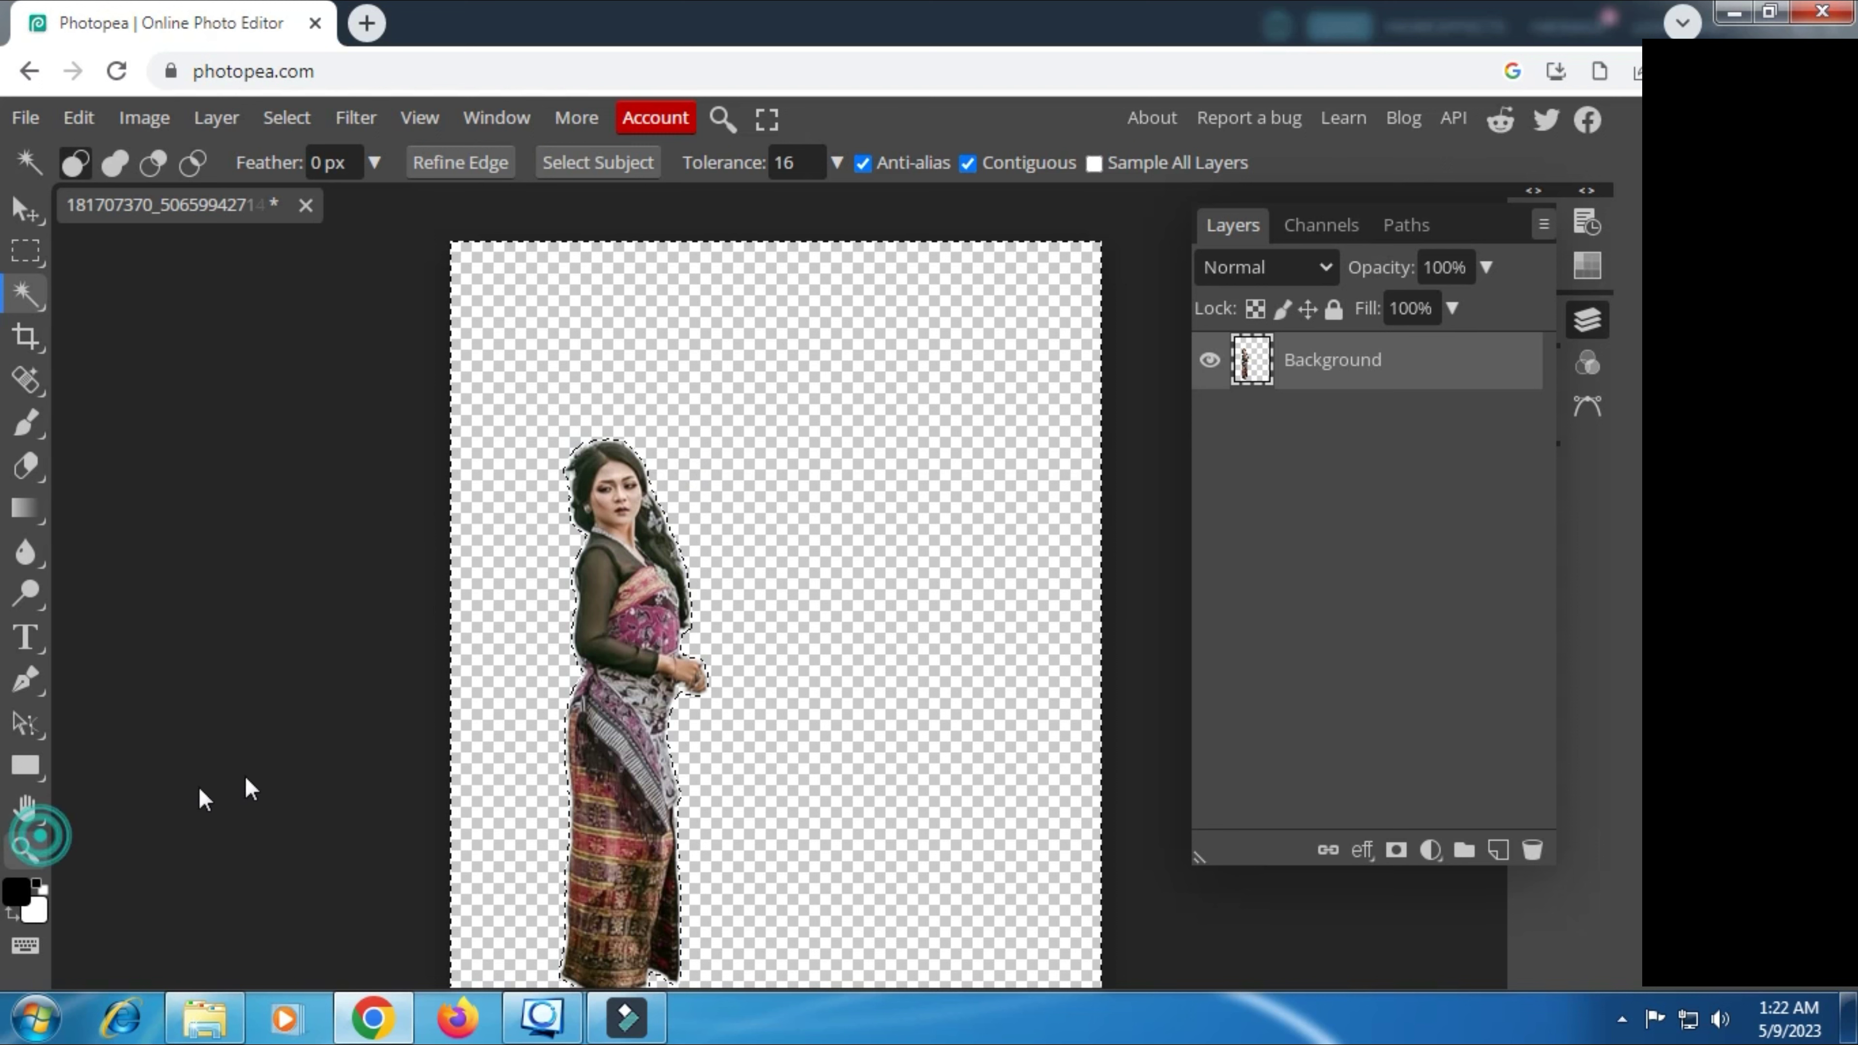
left_click(553, 675, "alt")
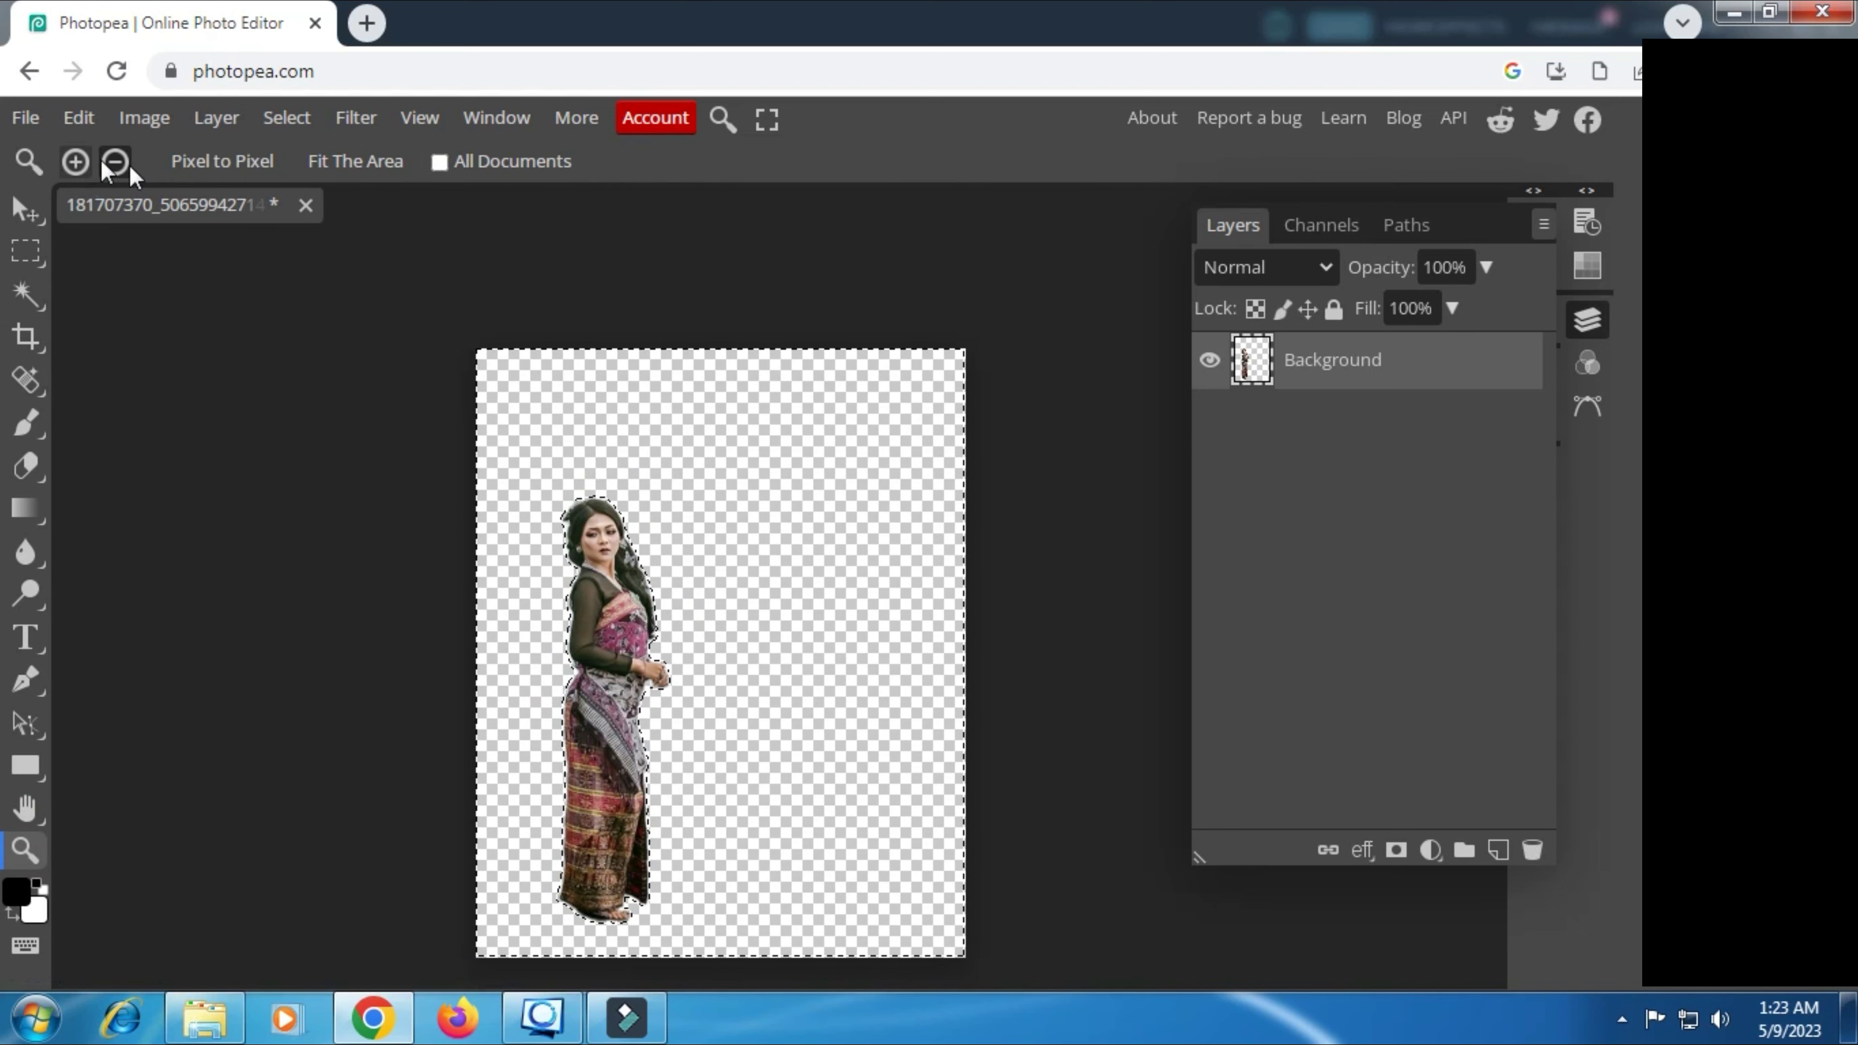
left_click(74, 161)
left_click(540, 556)
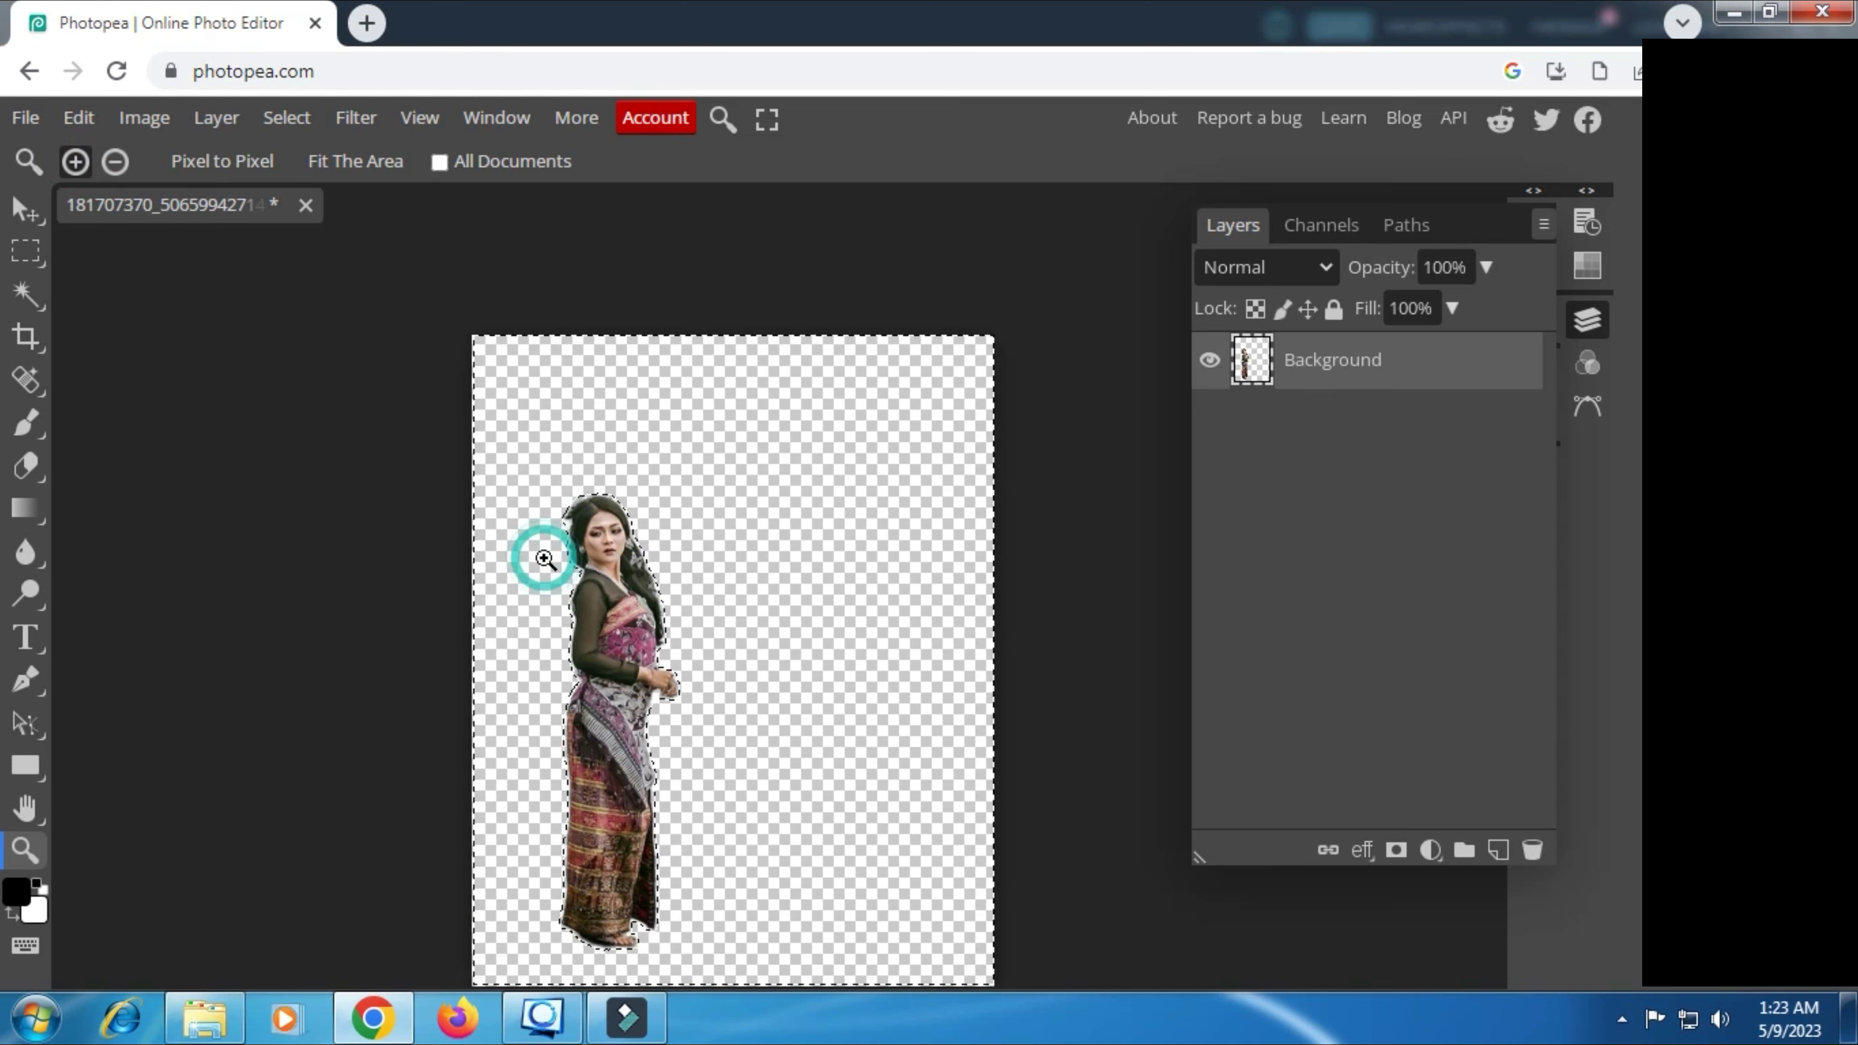
left_click(547, 559)
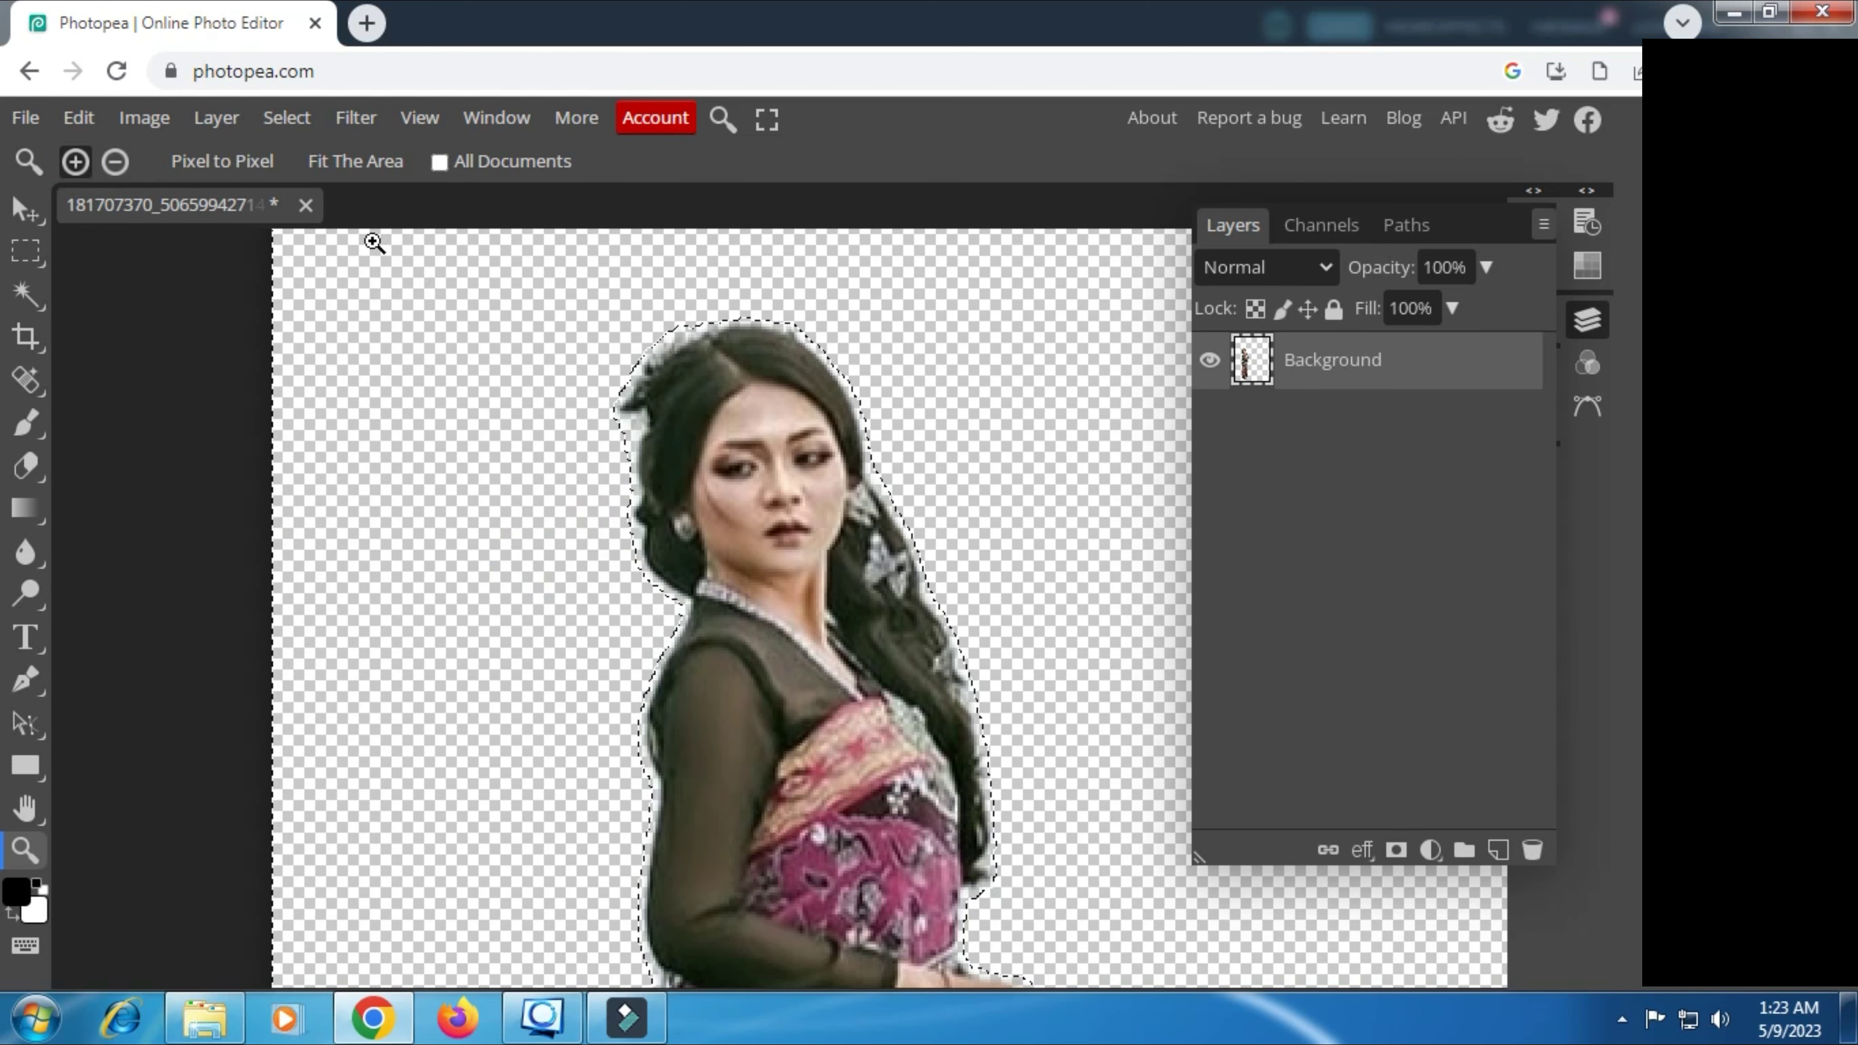
left_click(287, 118)
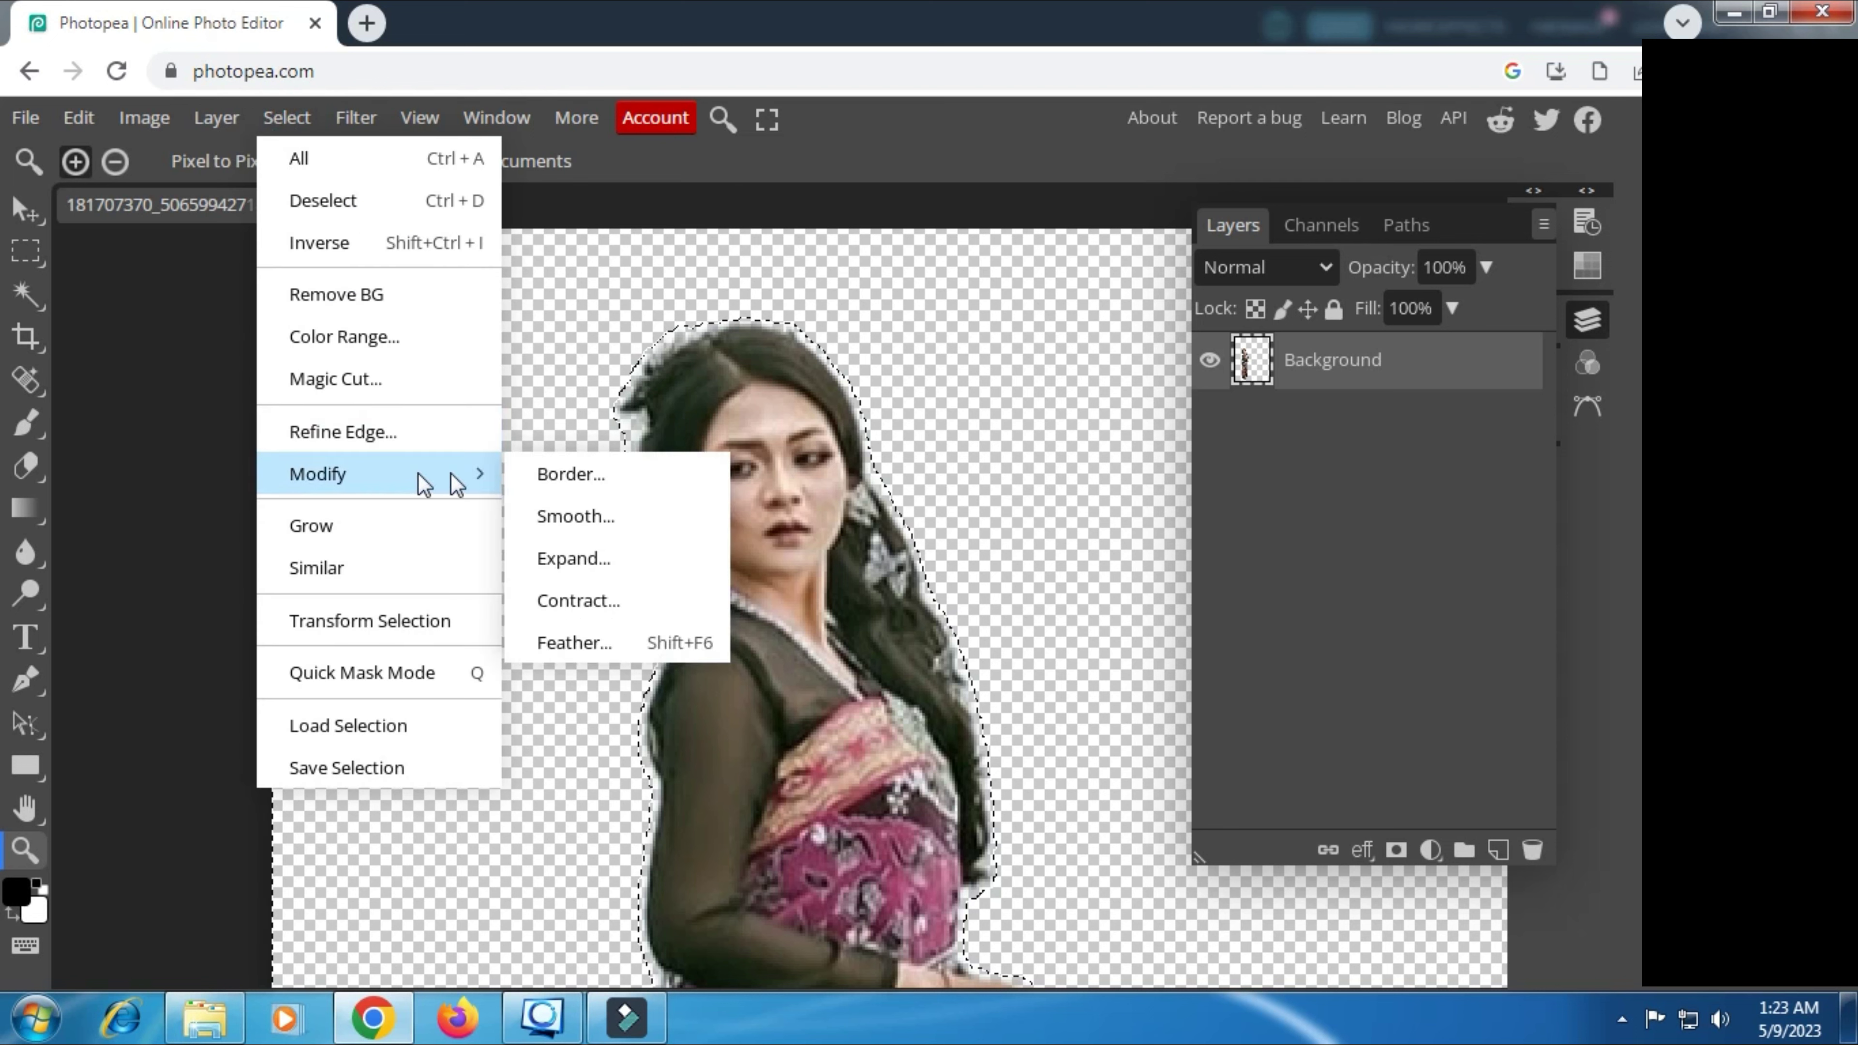
mouse_move(318, 473)
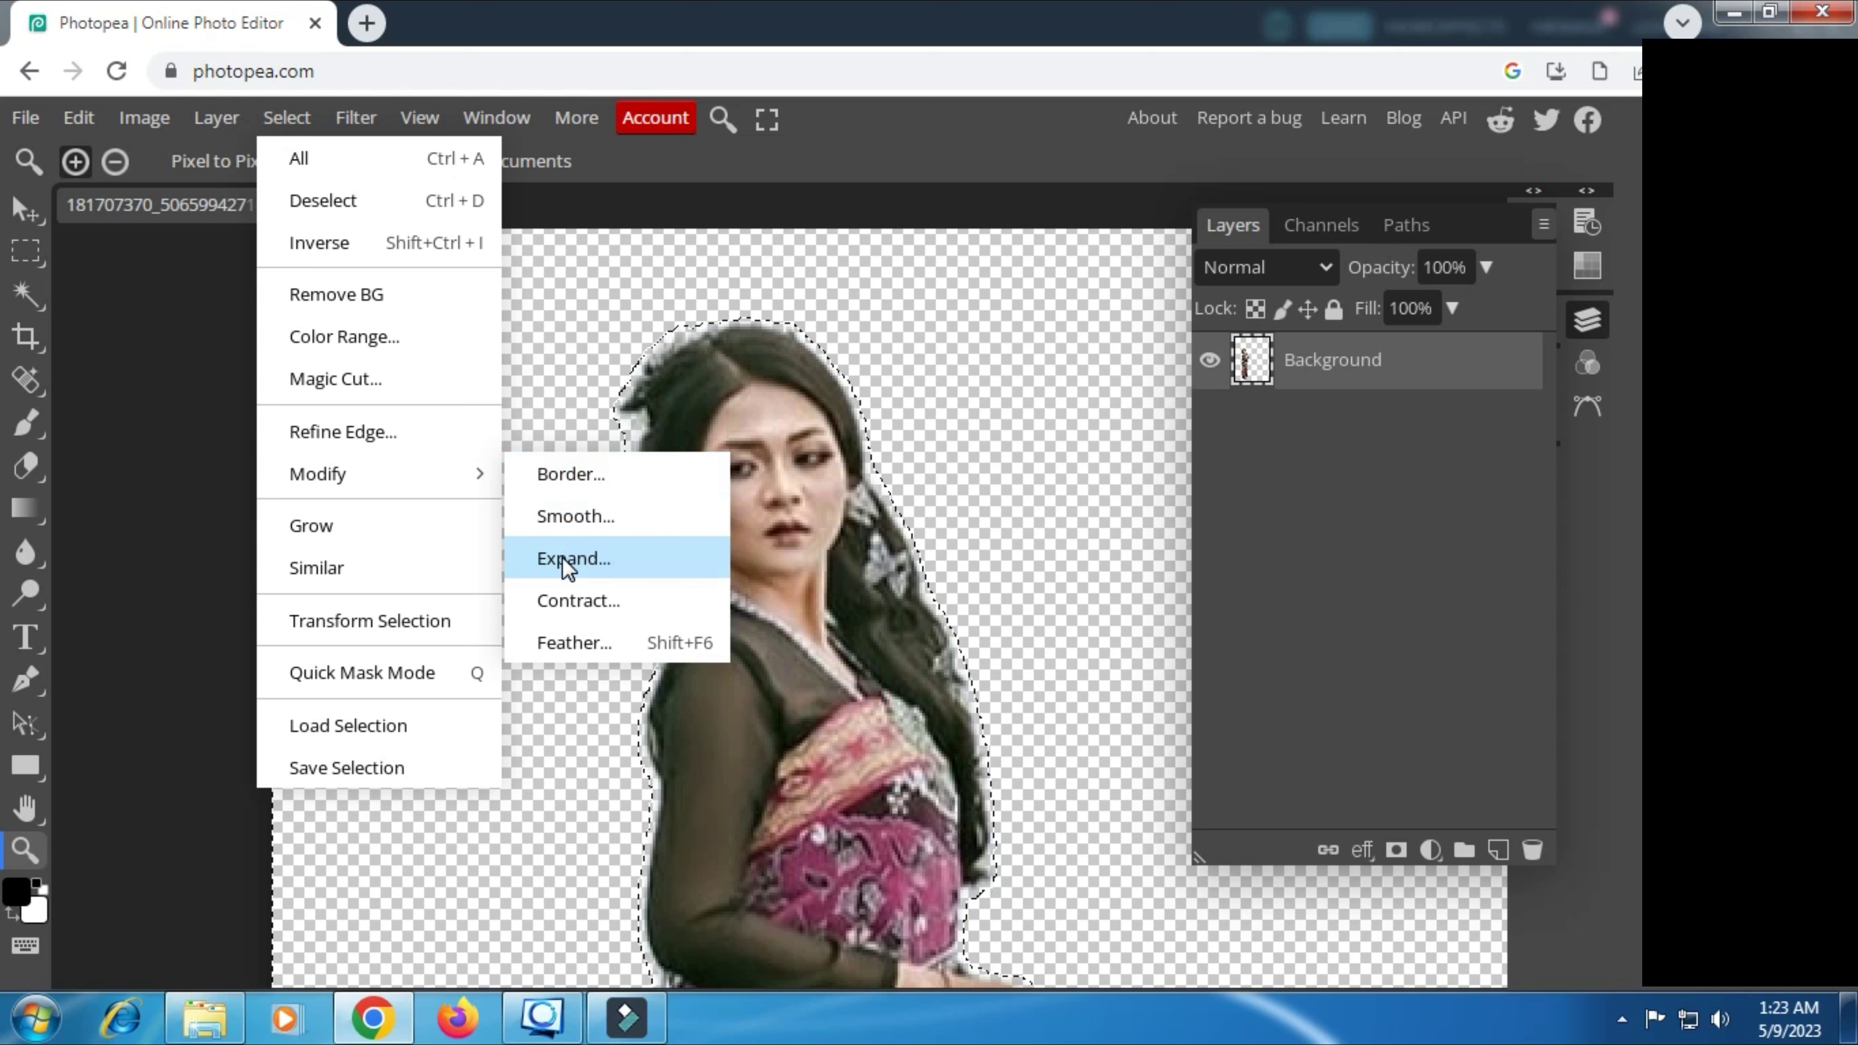
Step: Expand the selection around the woman by 3 px
left_click(564, 559)
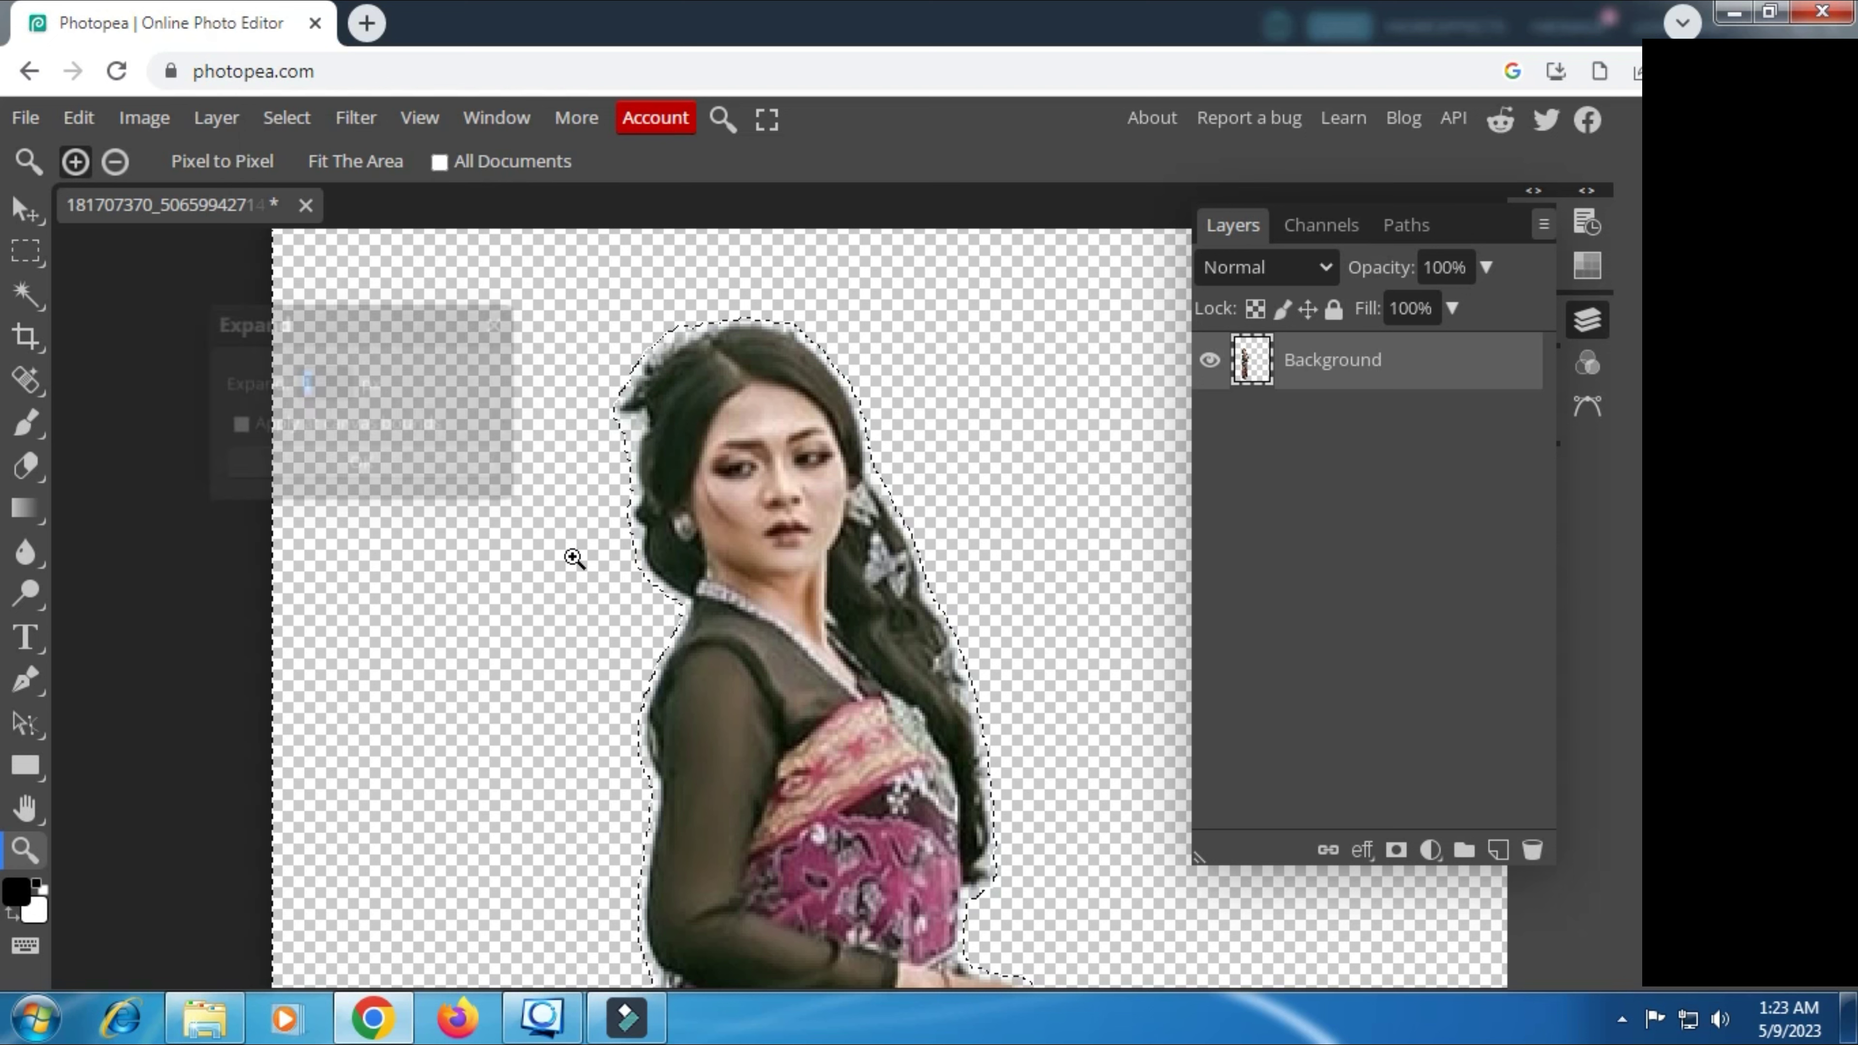
left_click(326, 379)
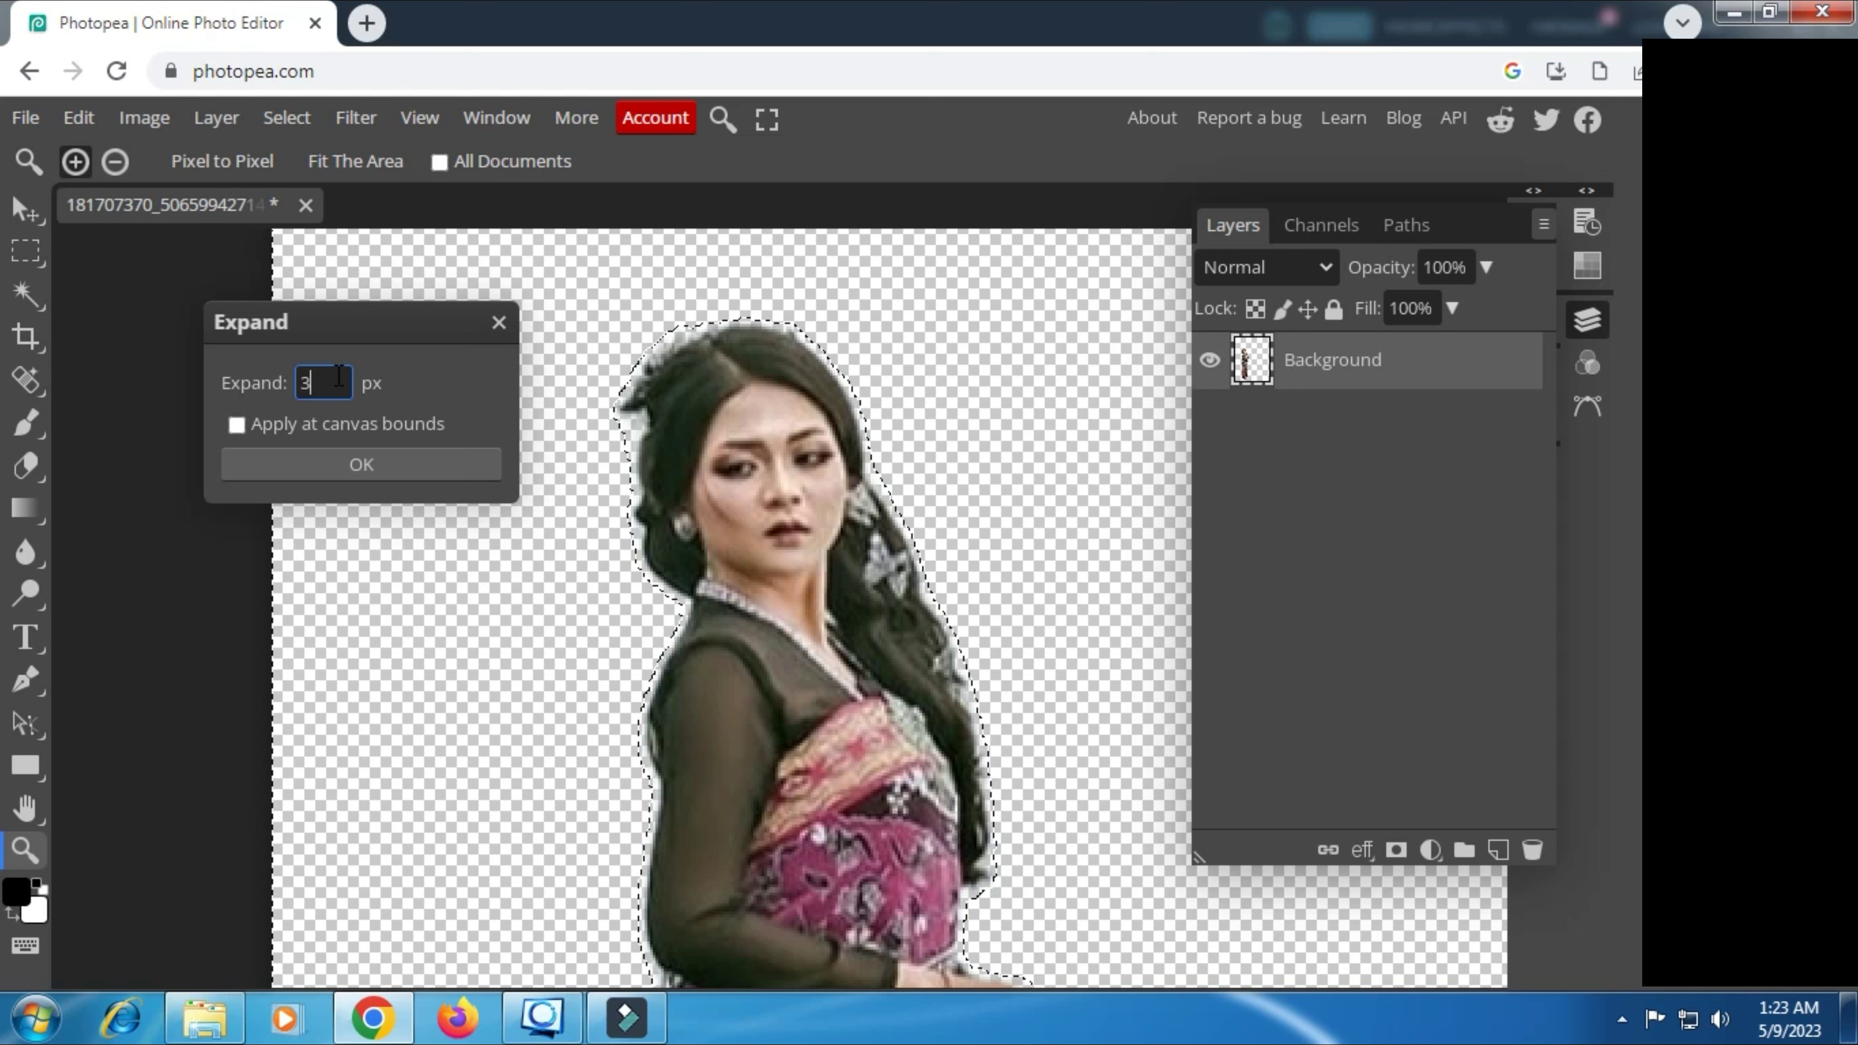
left_click(374, 469)
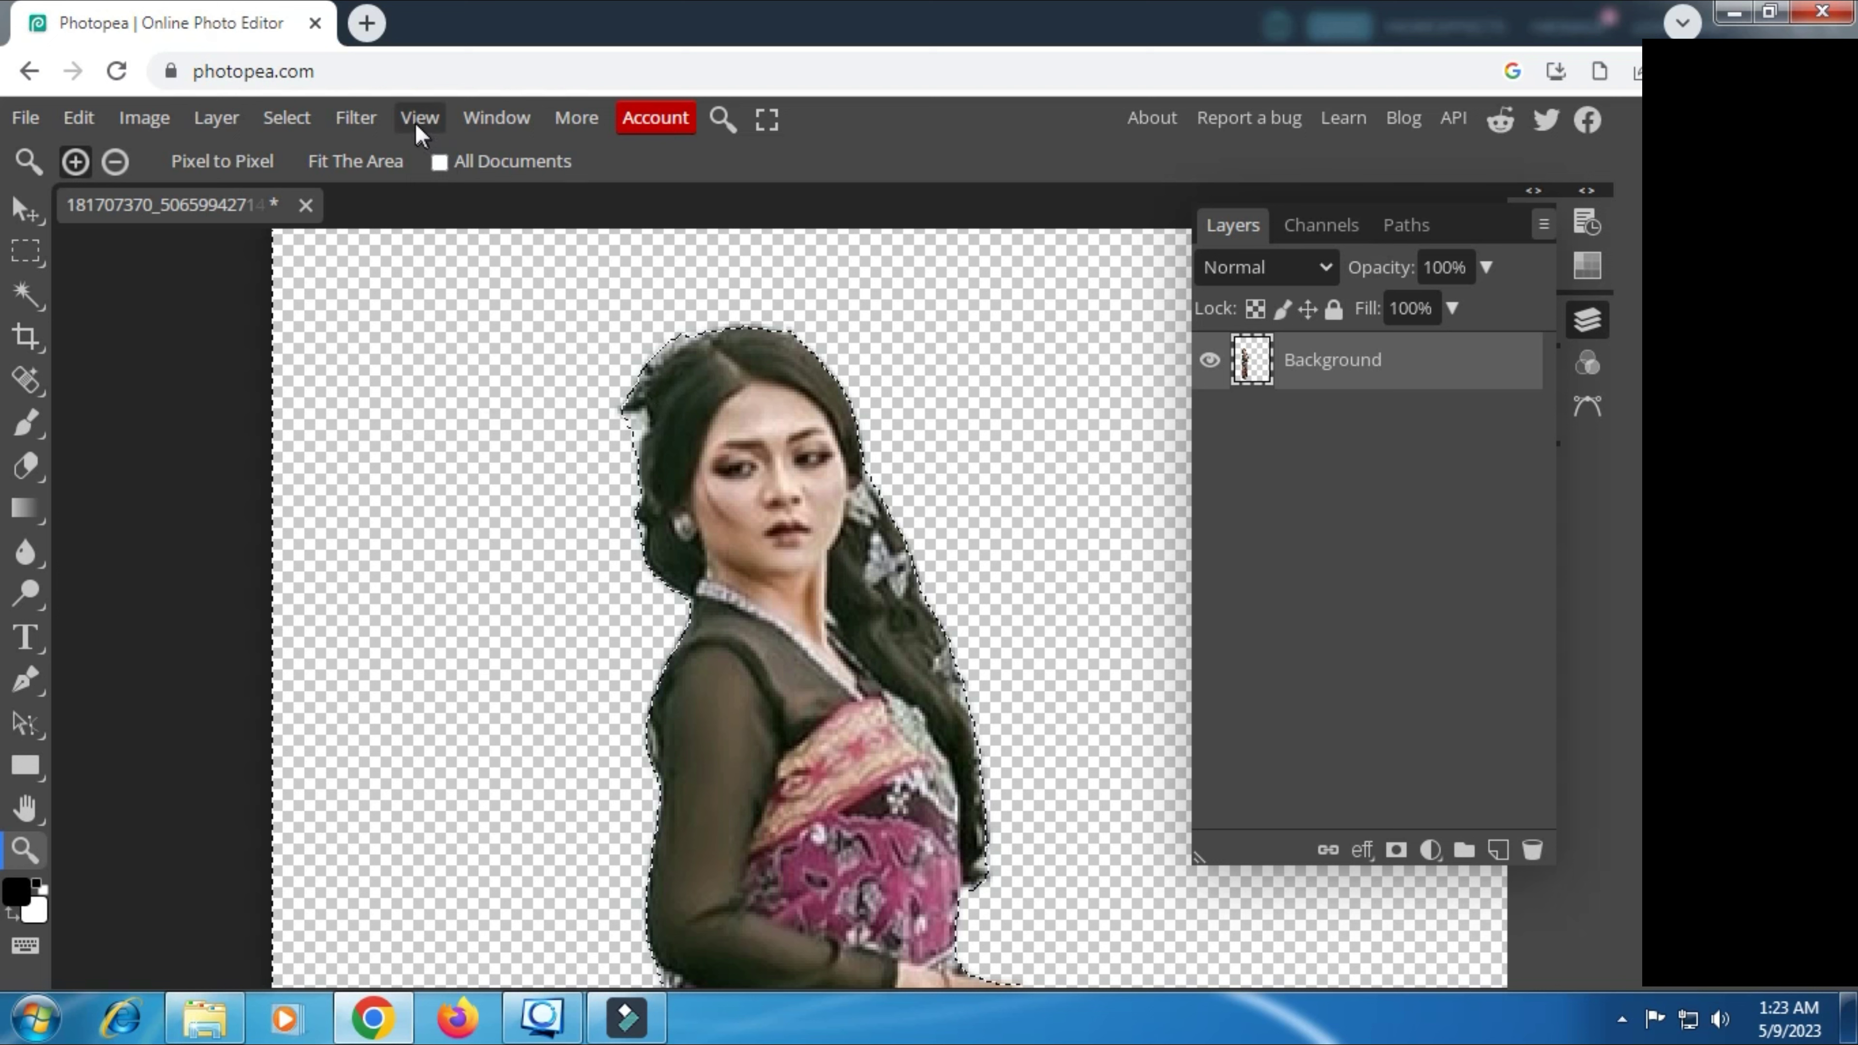
left_click(306, 119)
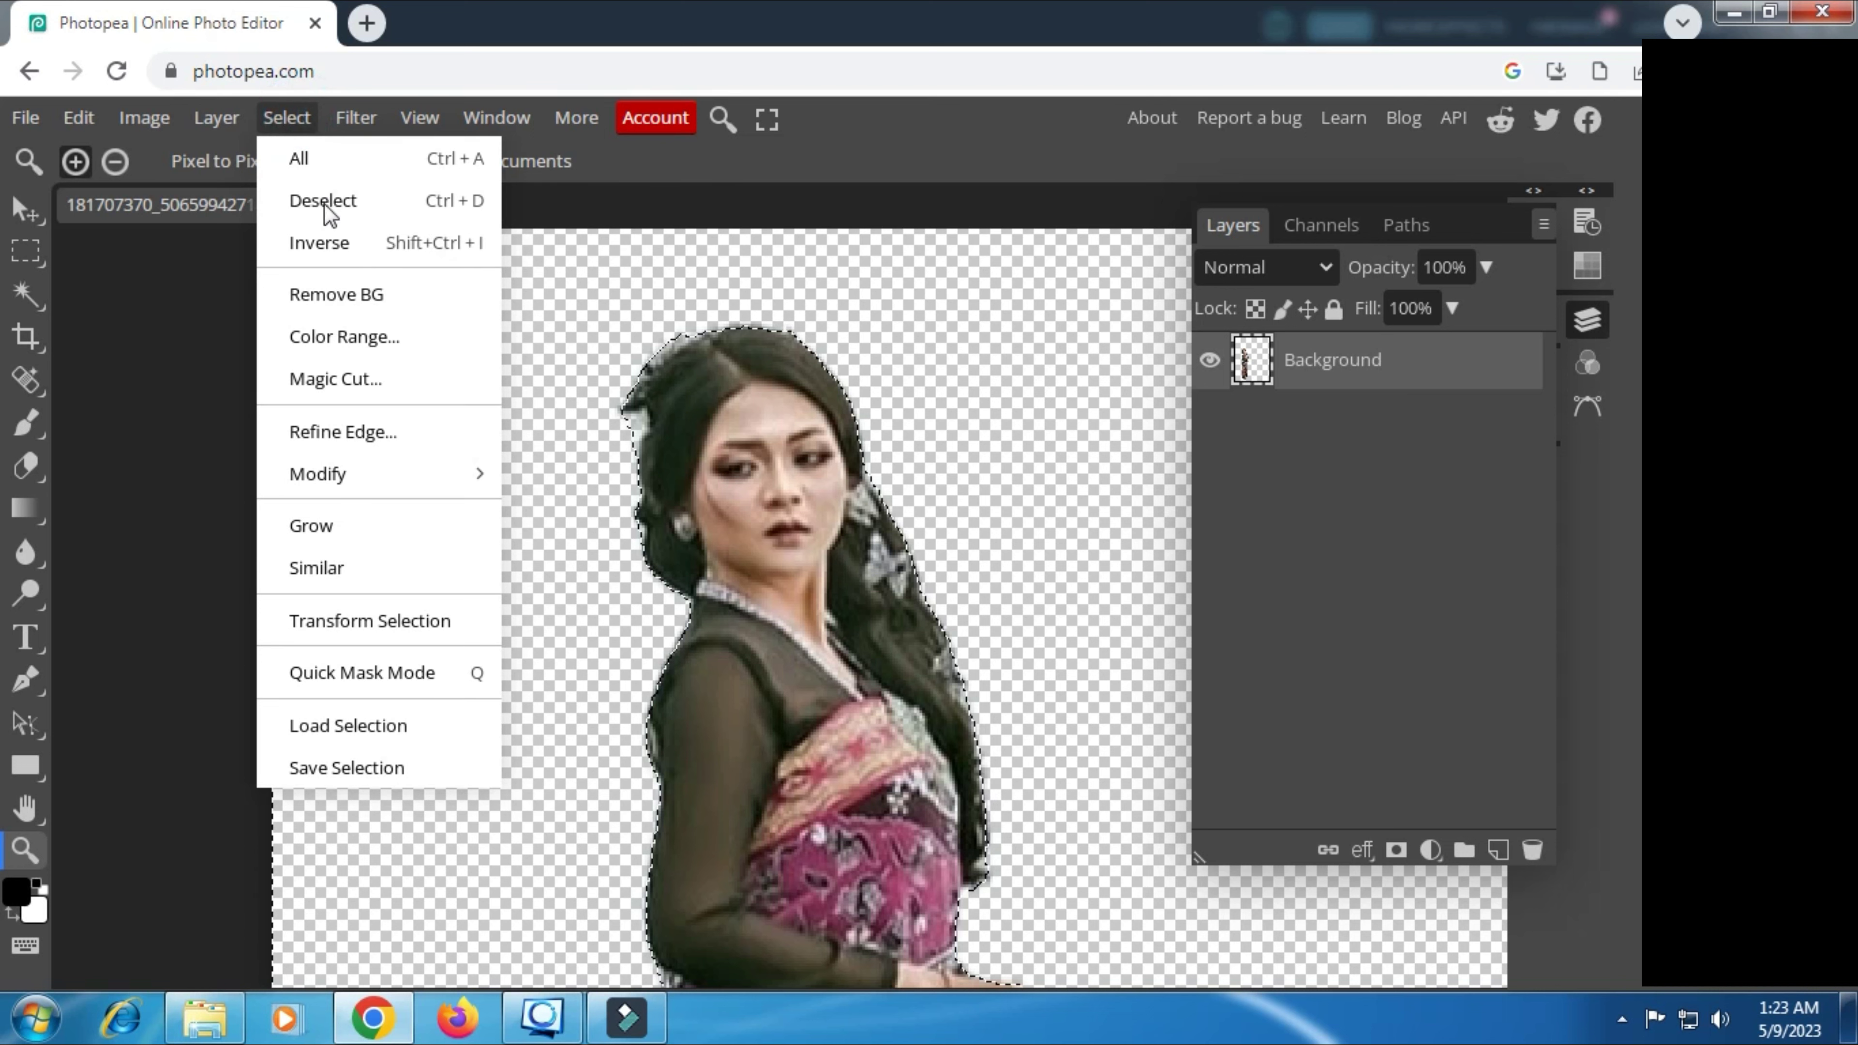
Step: Invert the selection, add a layer mask from it, and feather the mask to 0.18 px
left_click(333, 245)
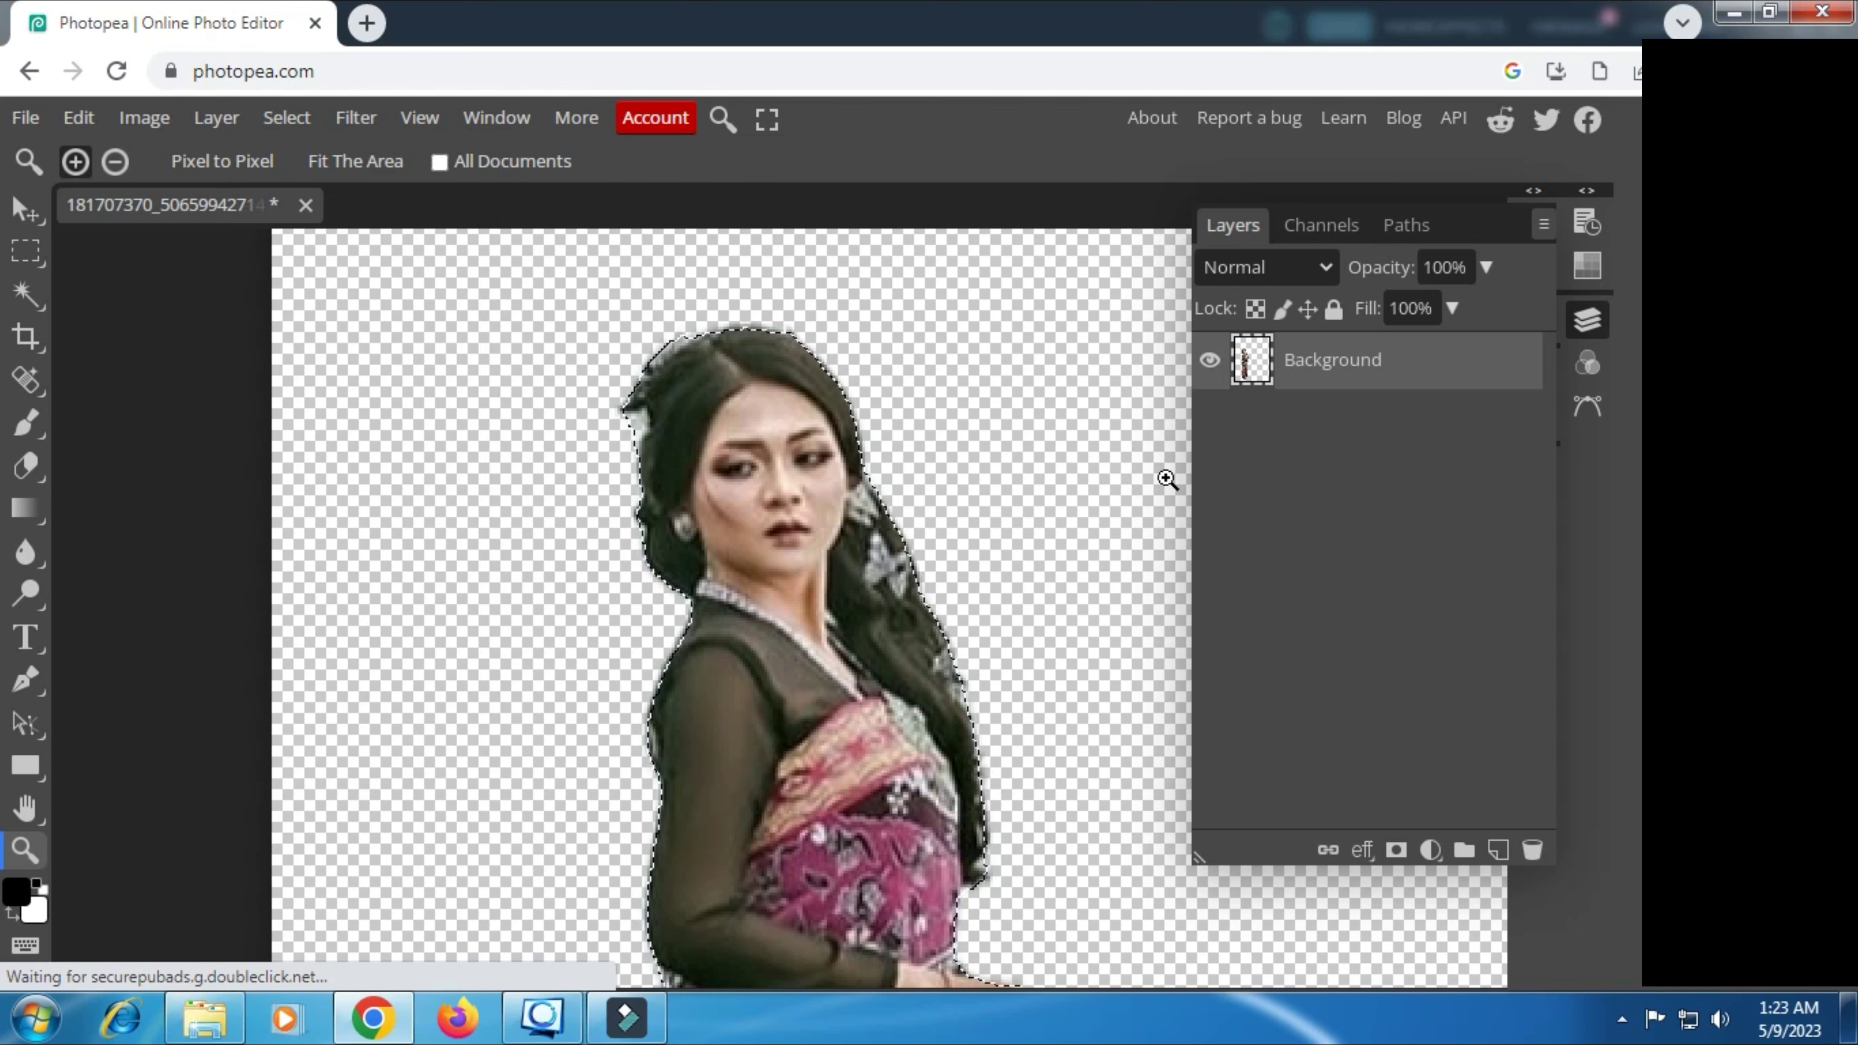
left_click(1395, 850)
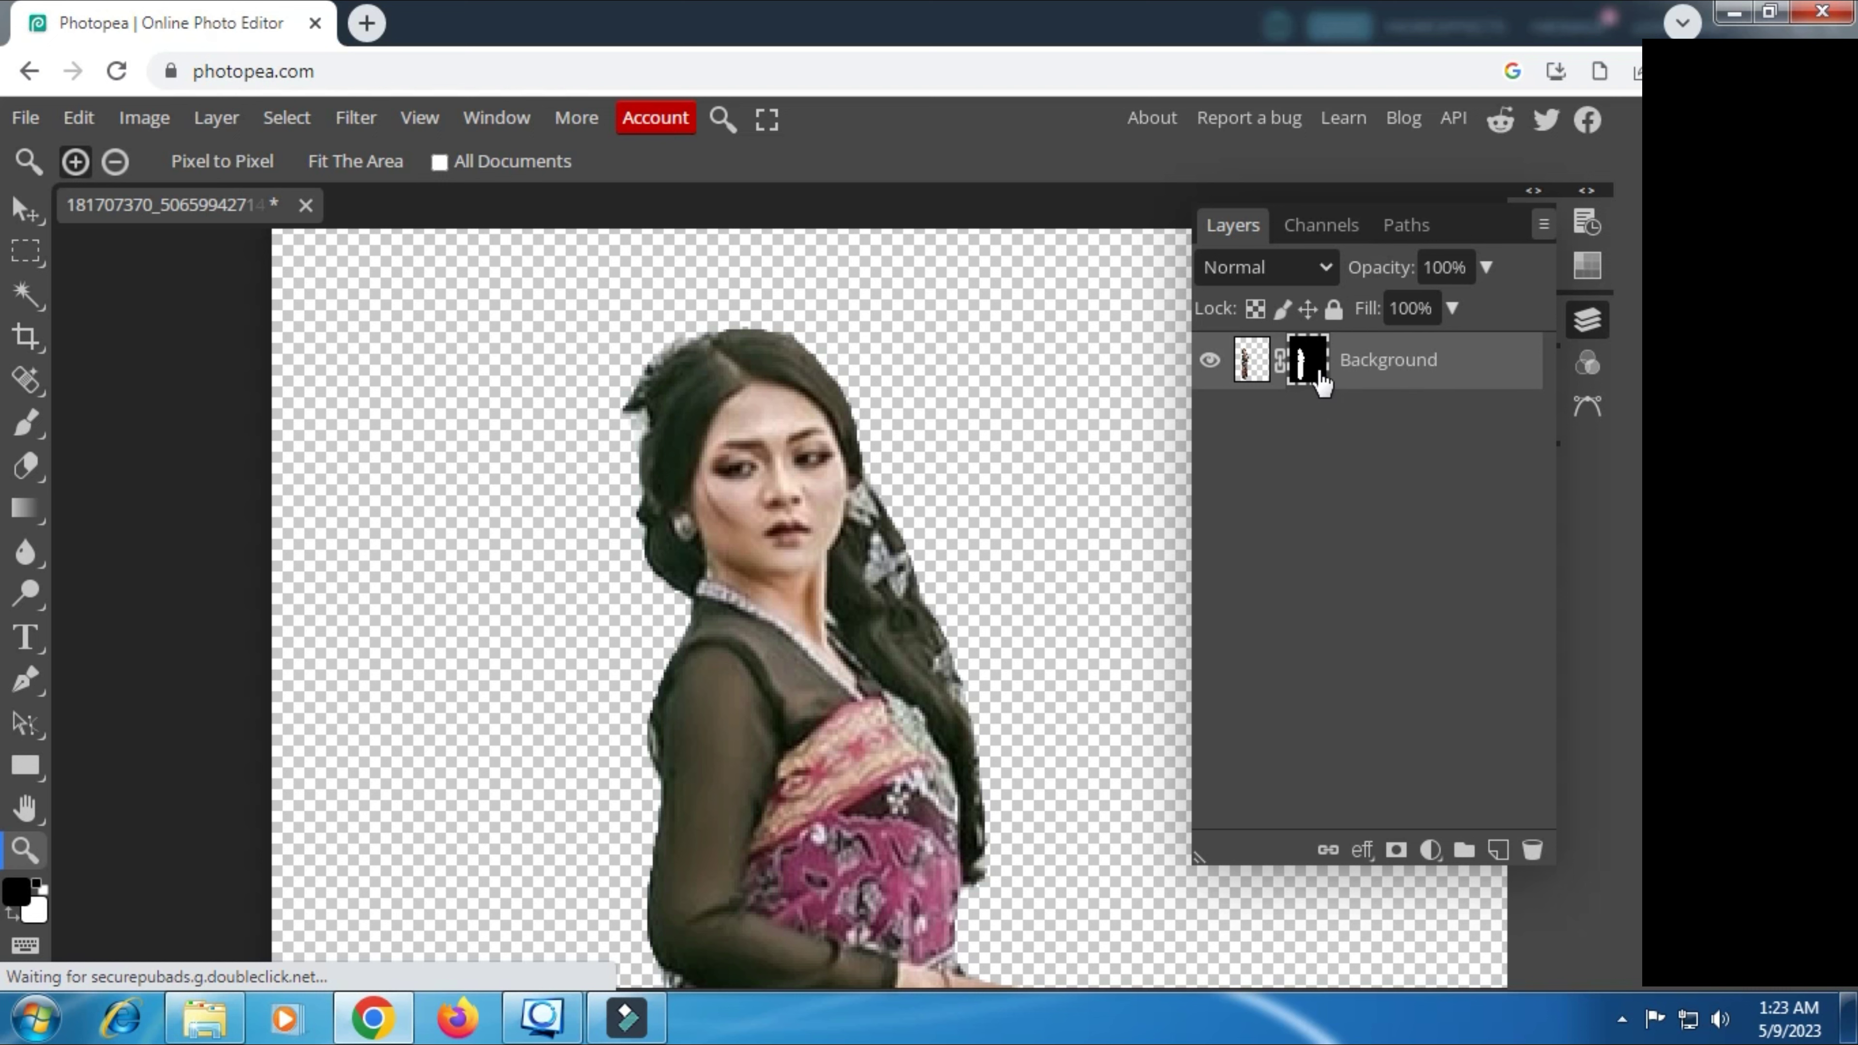
left_click(1584, 324)
left_click(1533, 265)
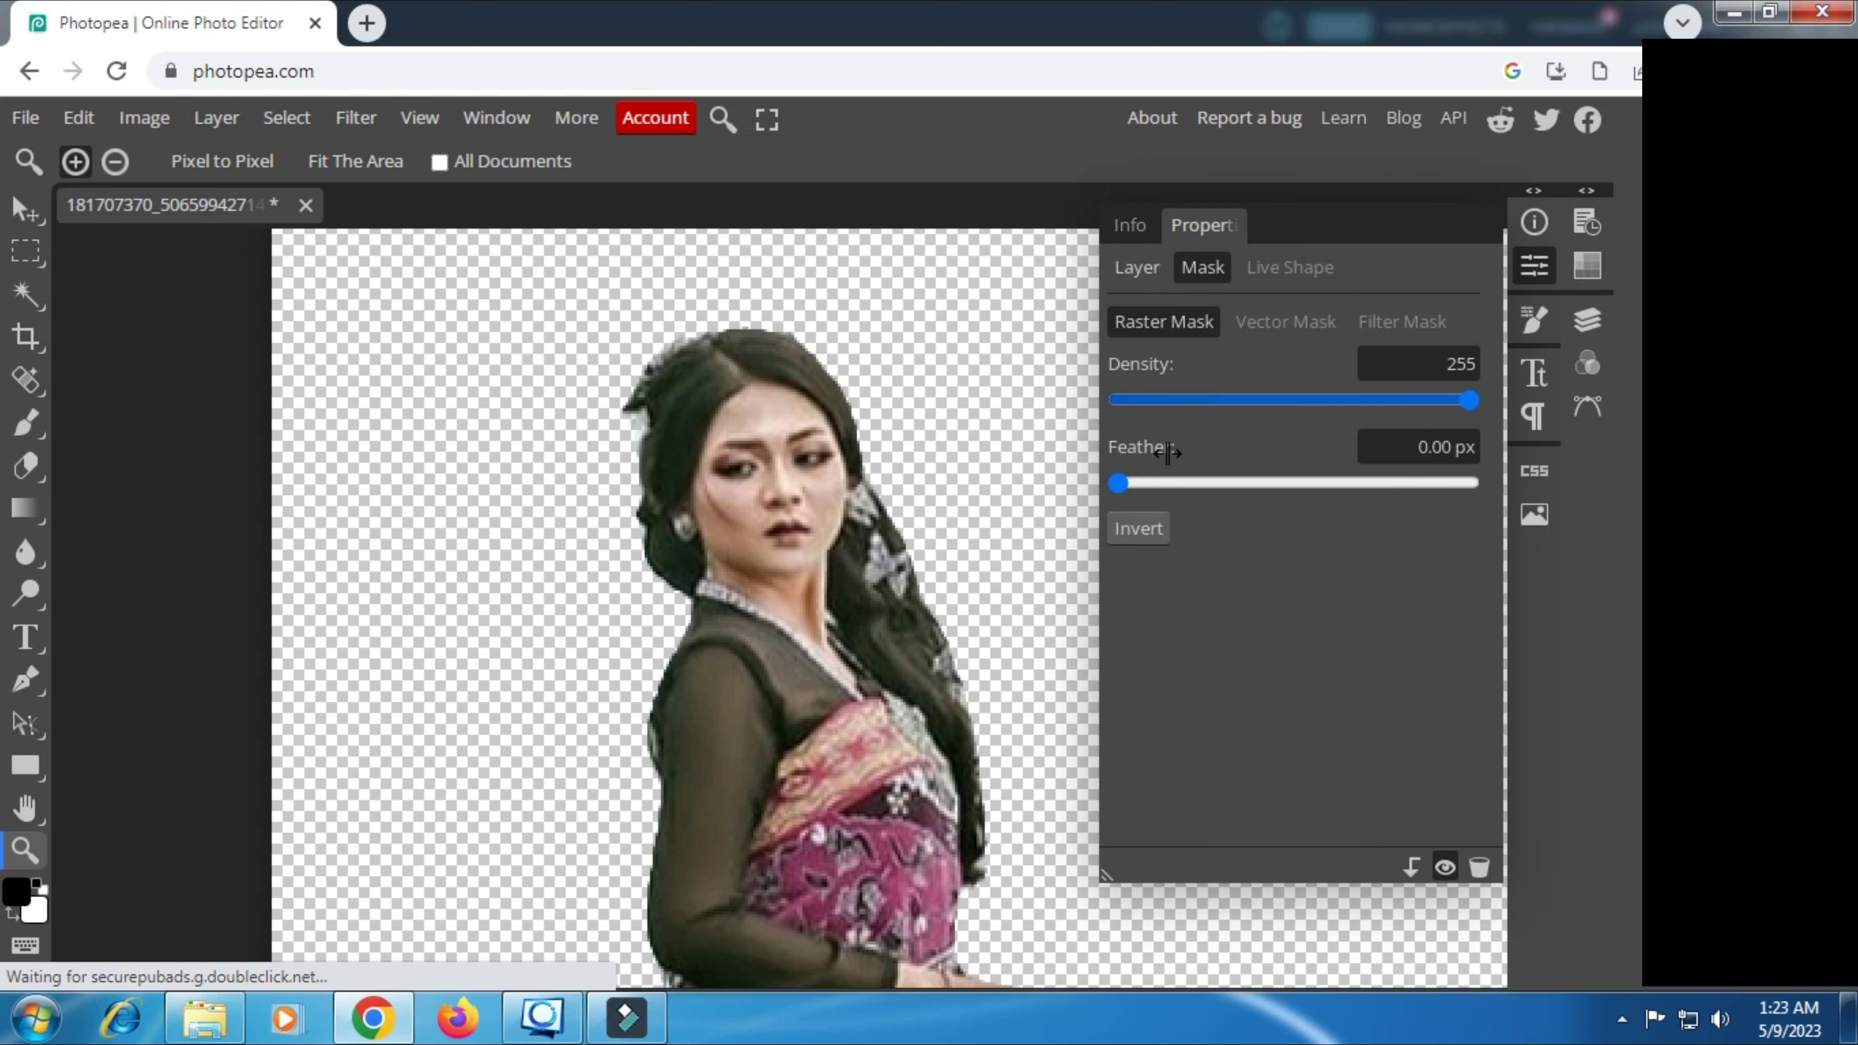
left_click_drag(1119, 482, 1135, 485)
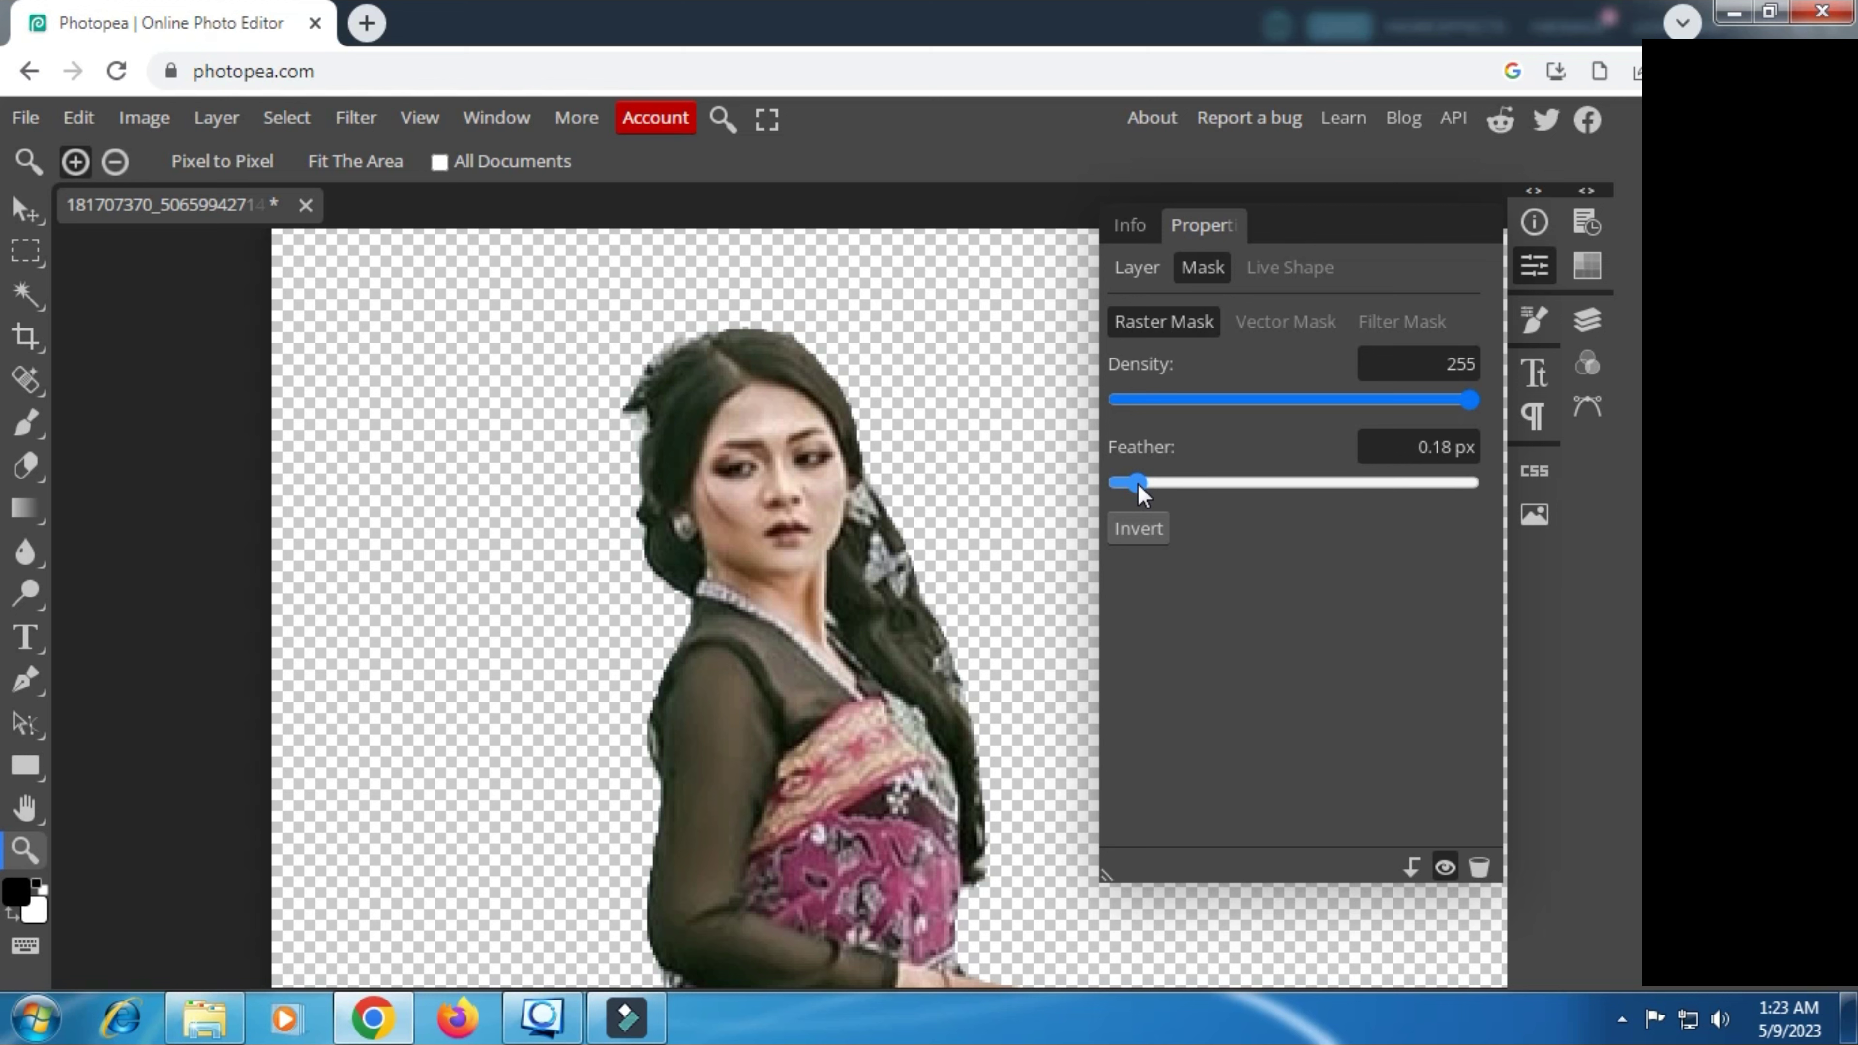
left_click(1534, 265)
scroll(914, 560, "down", 2)
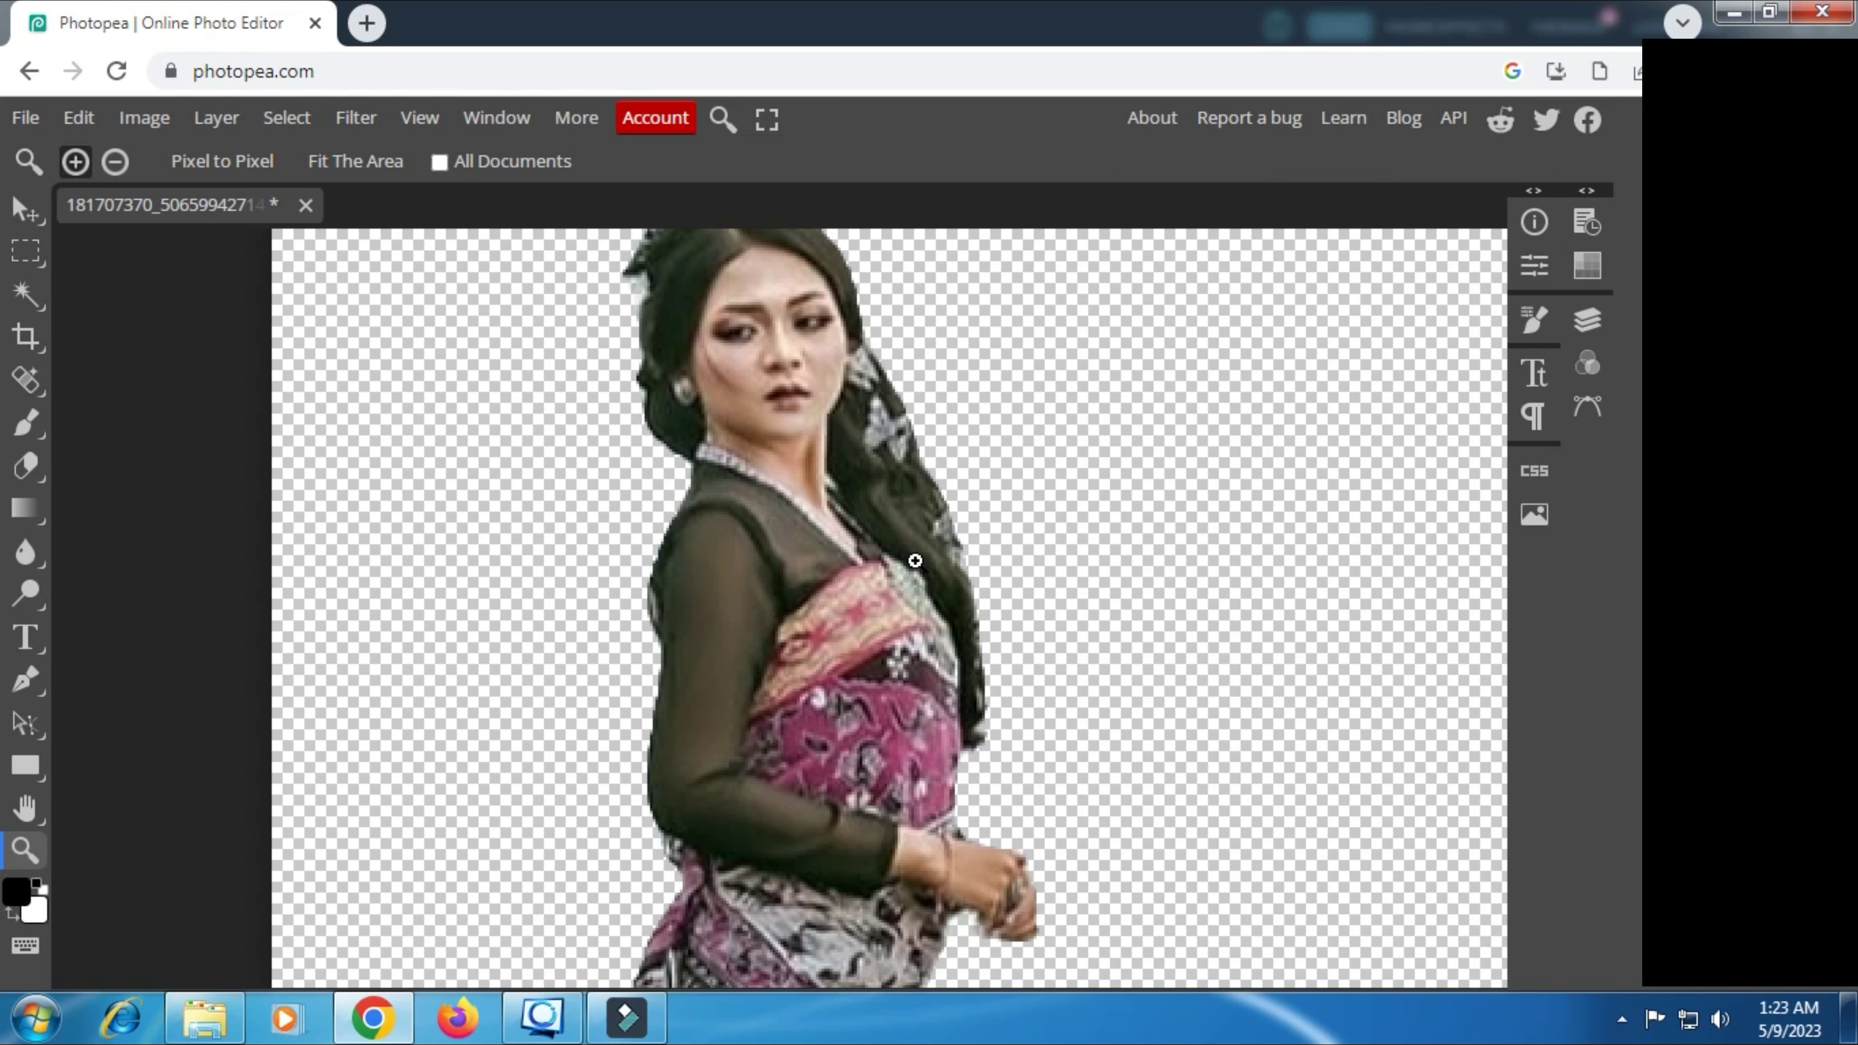
Step: Zoom out until the woman's full-length cut-out fits on screen
scroll(915, 560, "down", 2)
scroll(914, 561, "down", 2)
scroll(914, 561, "up", 2)
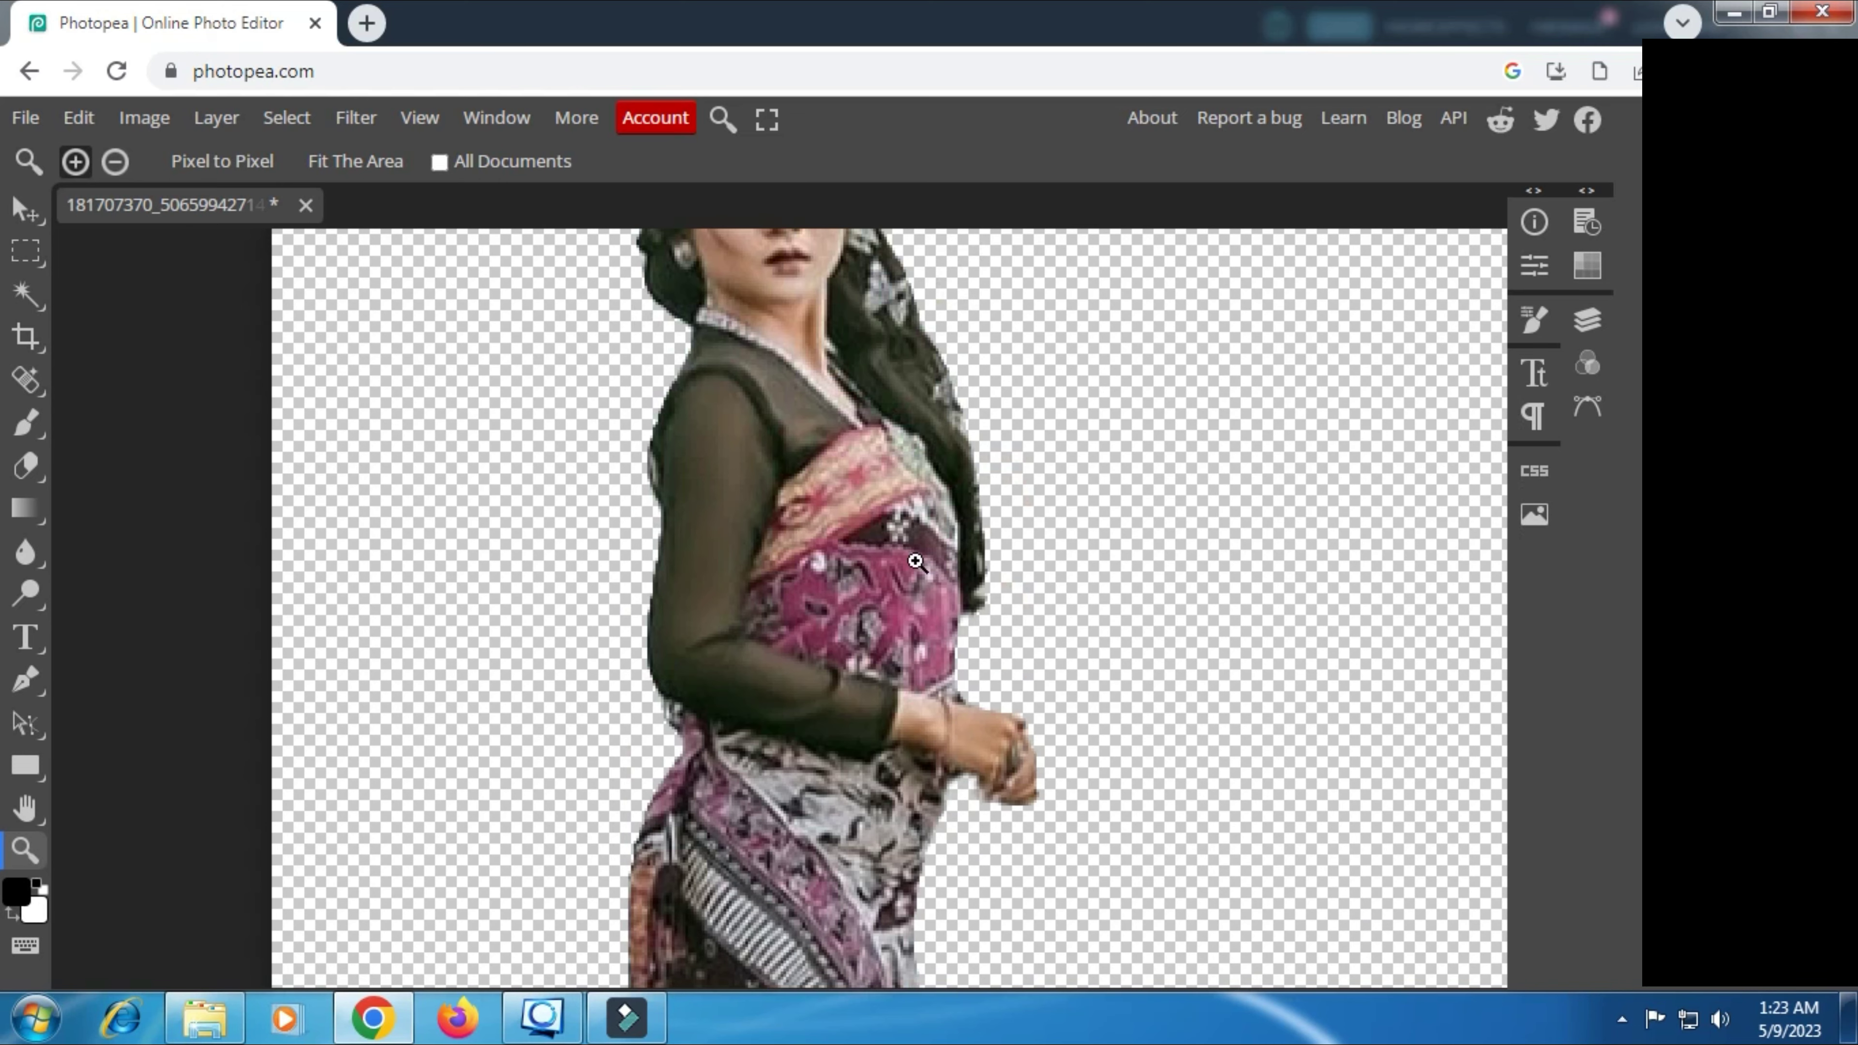
scroll(914, 560, "up", 2)
scroll(914, 561, "up", 2)
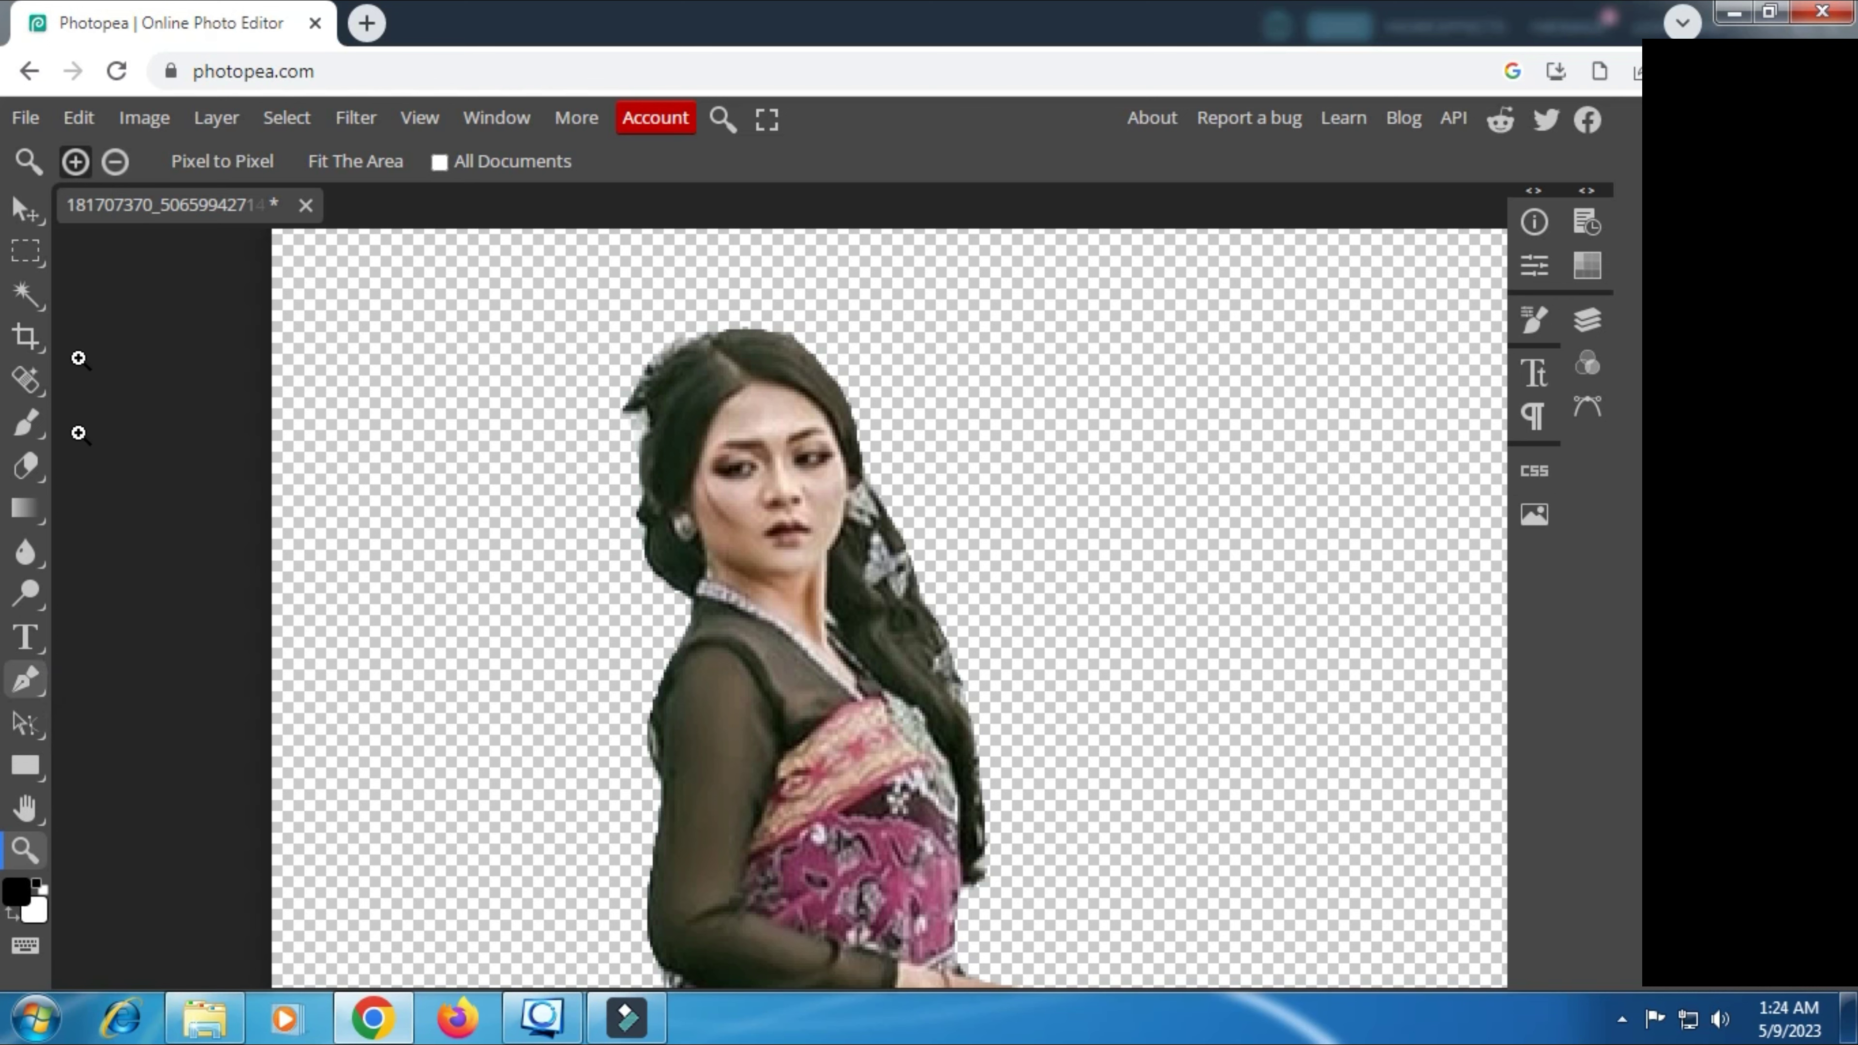
left_click(115, 161)
left_click(549, 496)
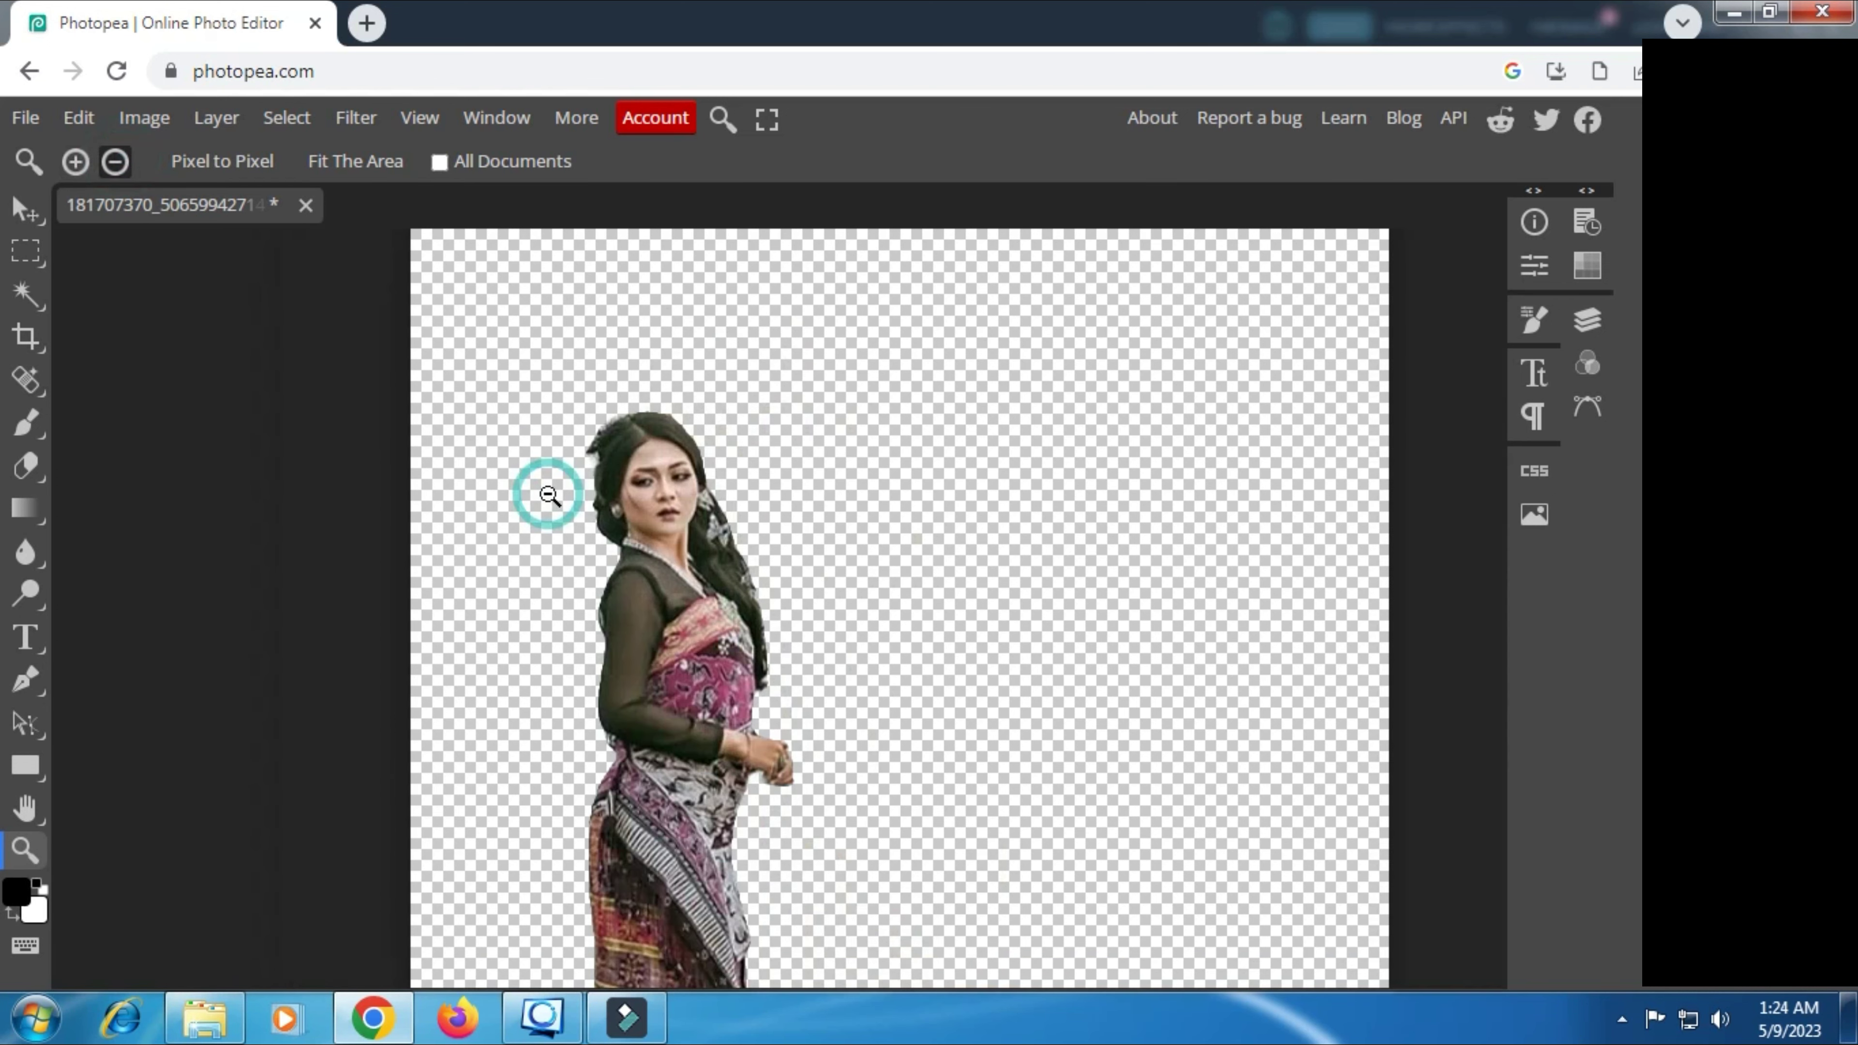
left_click(549, 495)
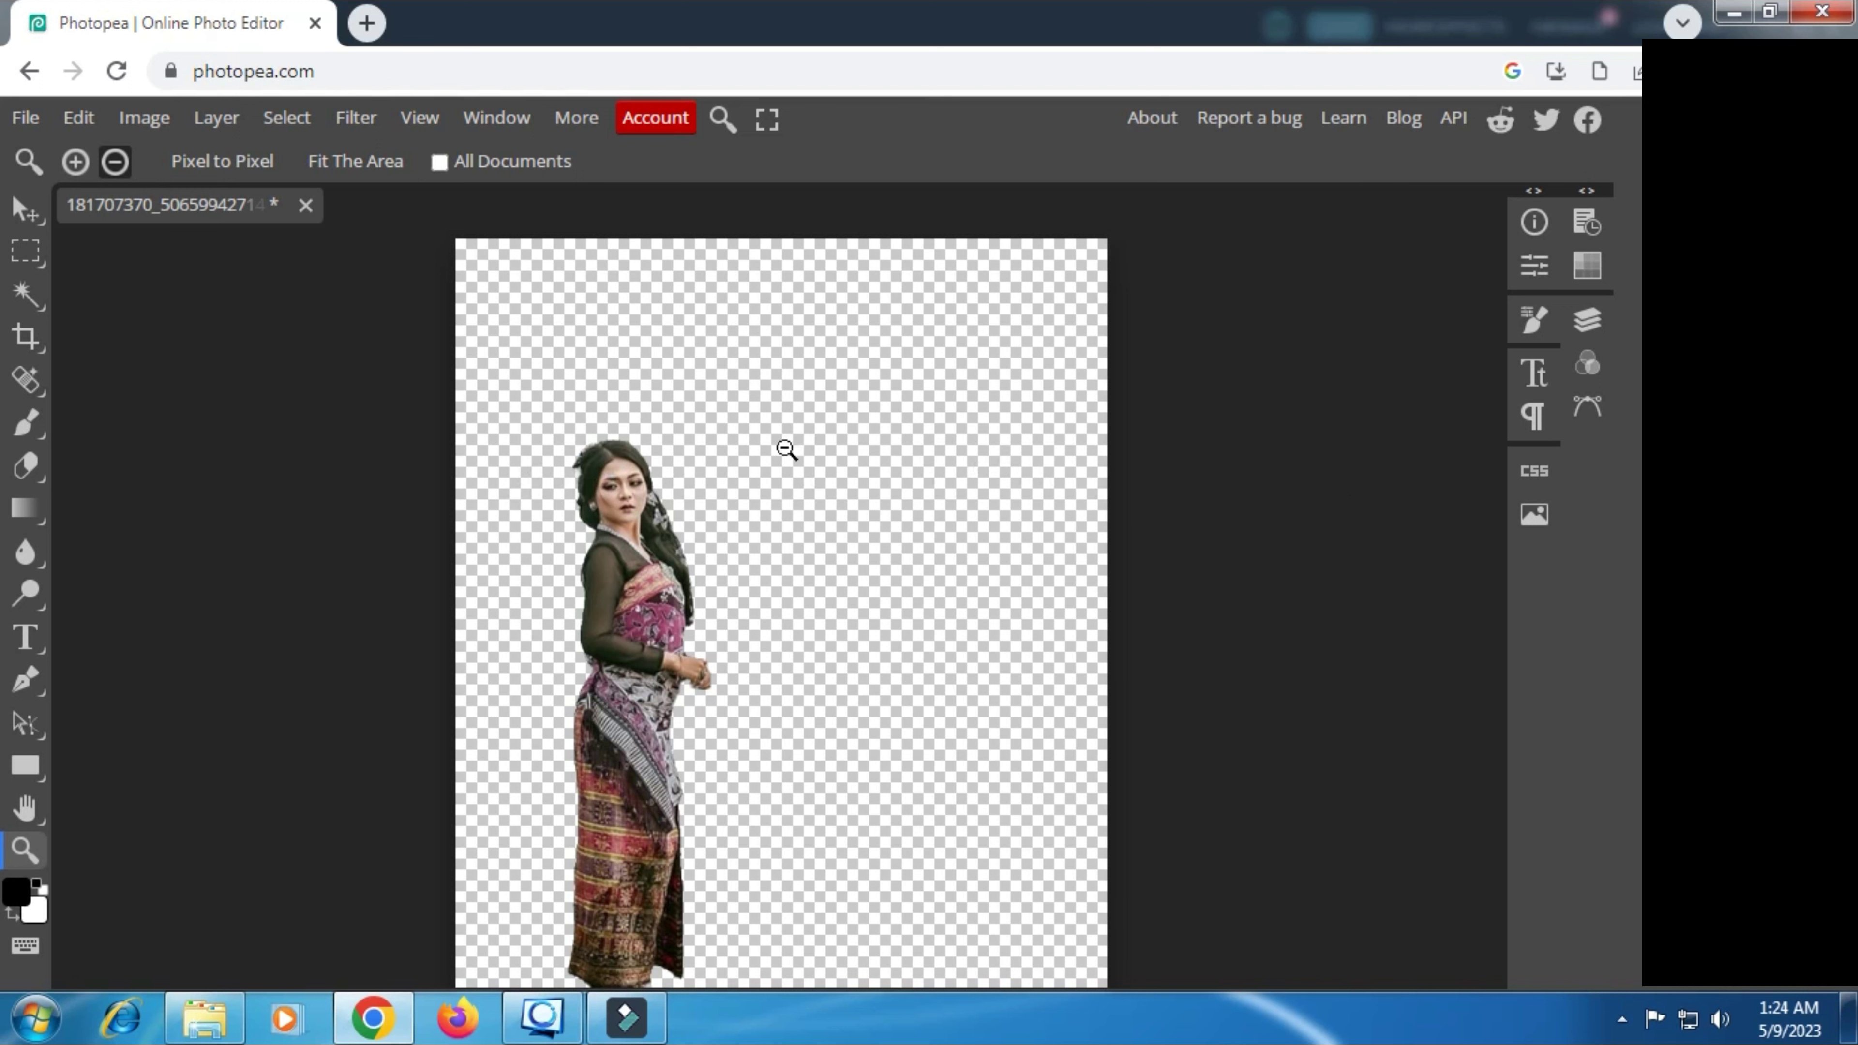
Step: Search the built-in Gallery for 'sunset' images
left_click(1534, 515)
left_click(1279, 266)
type("su")
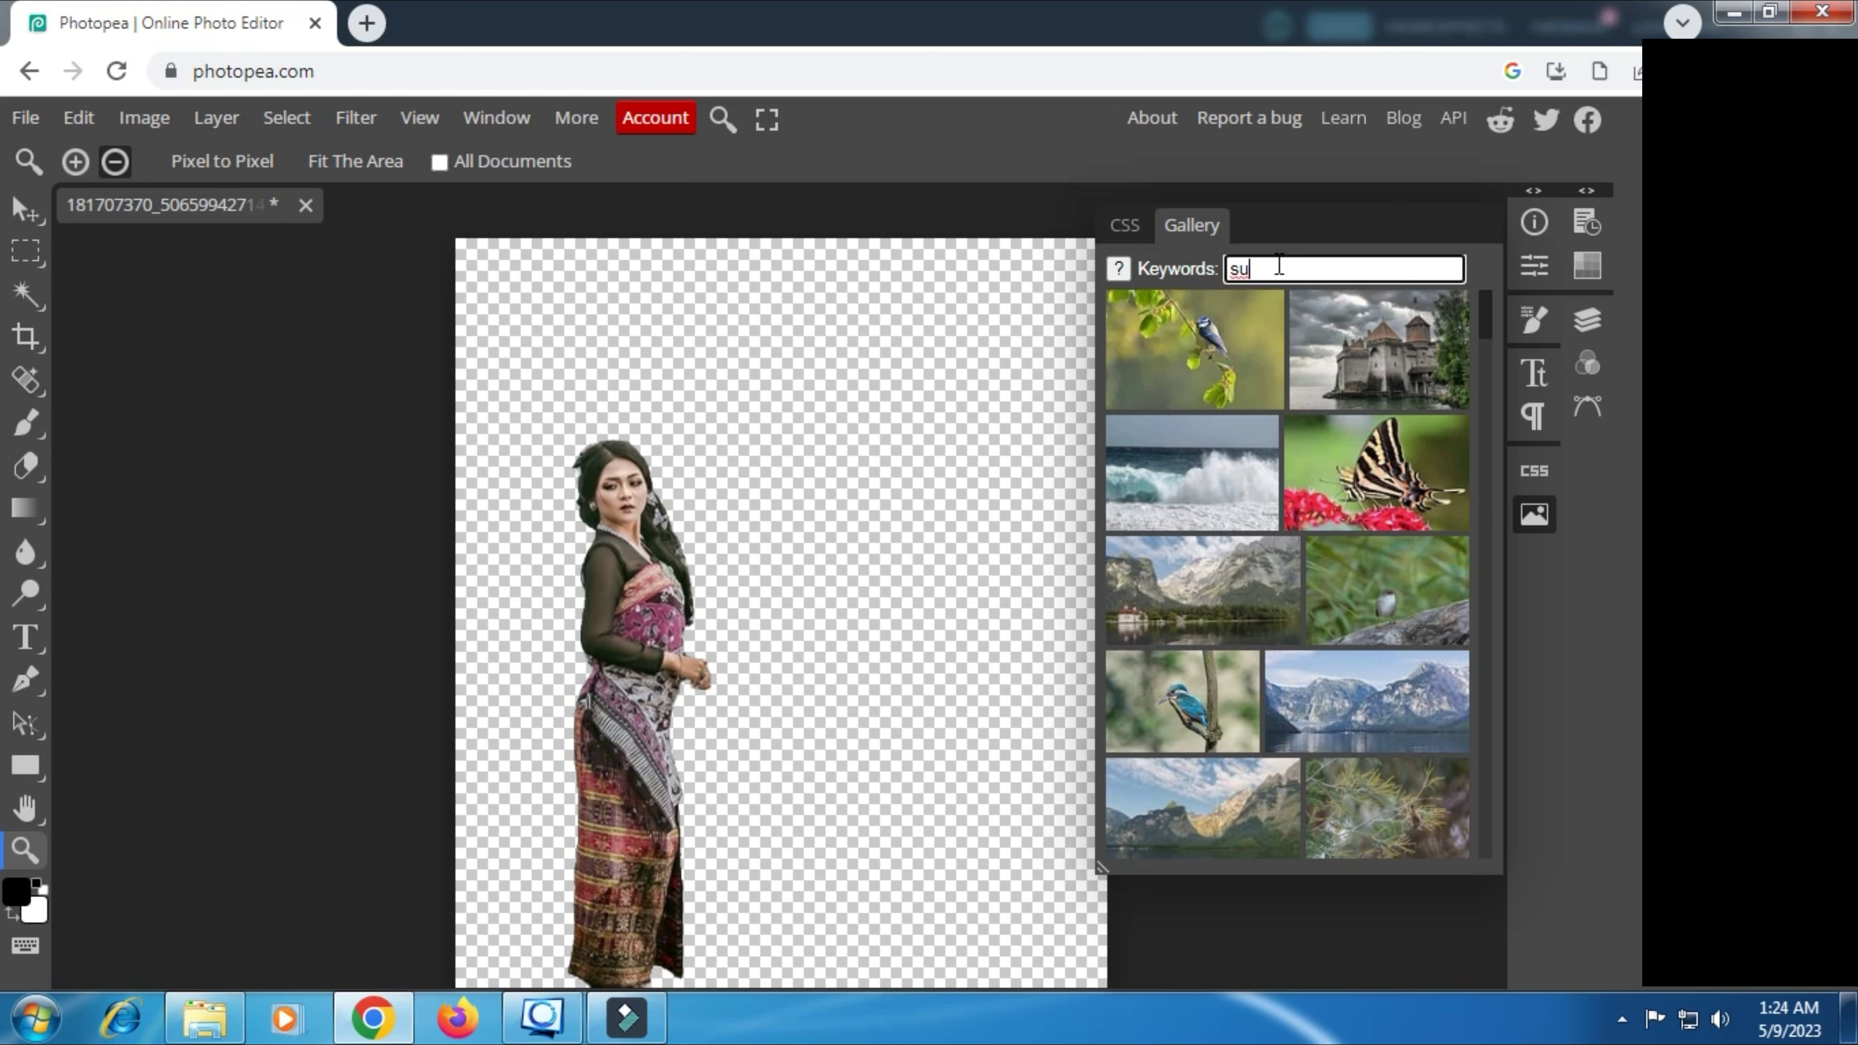
type("nw")
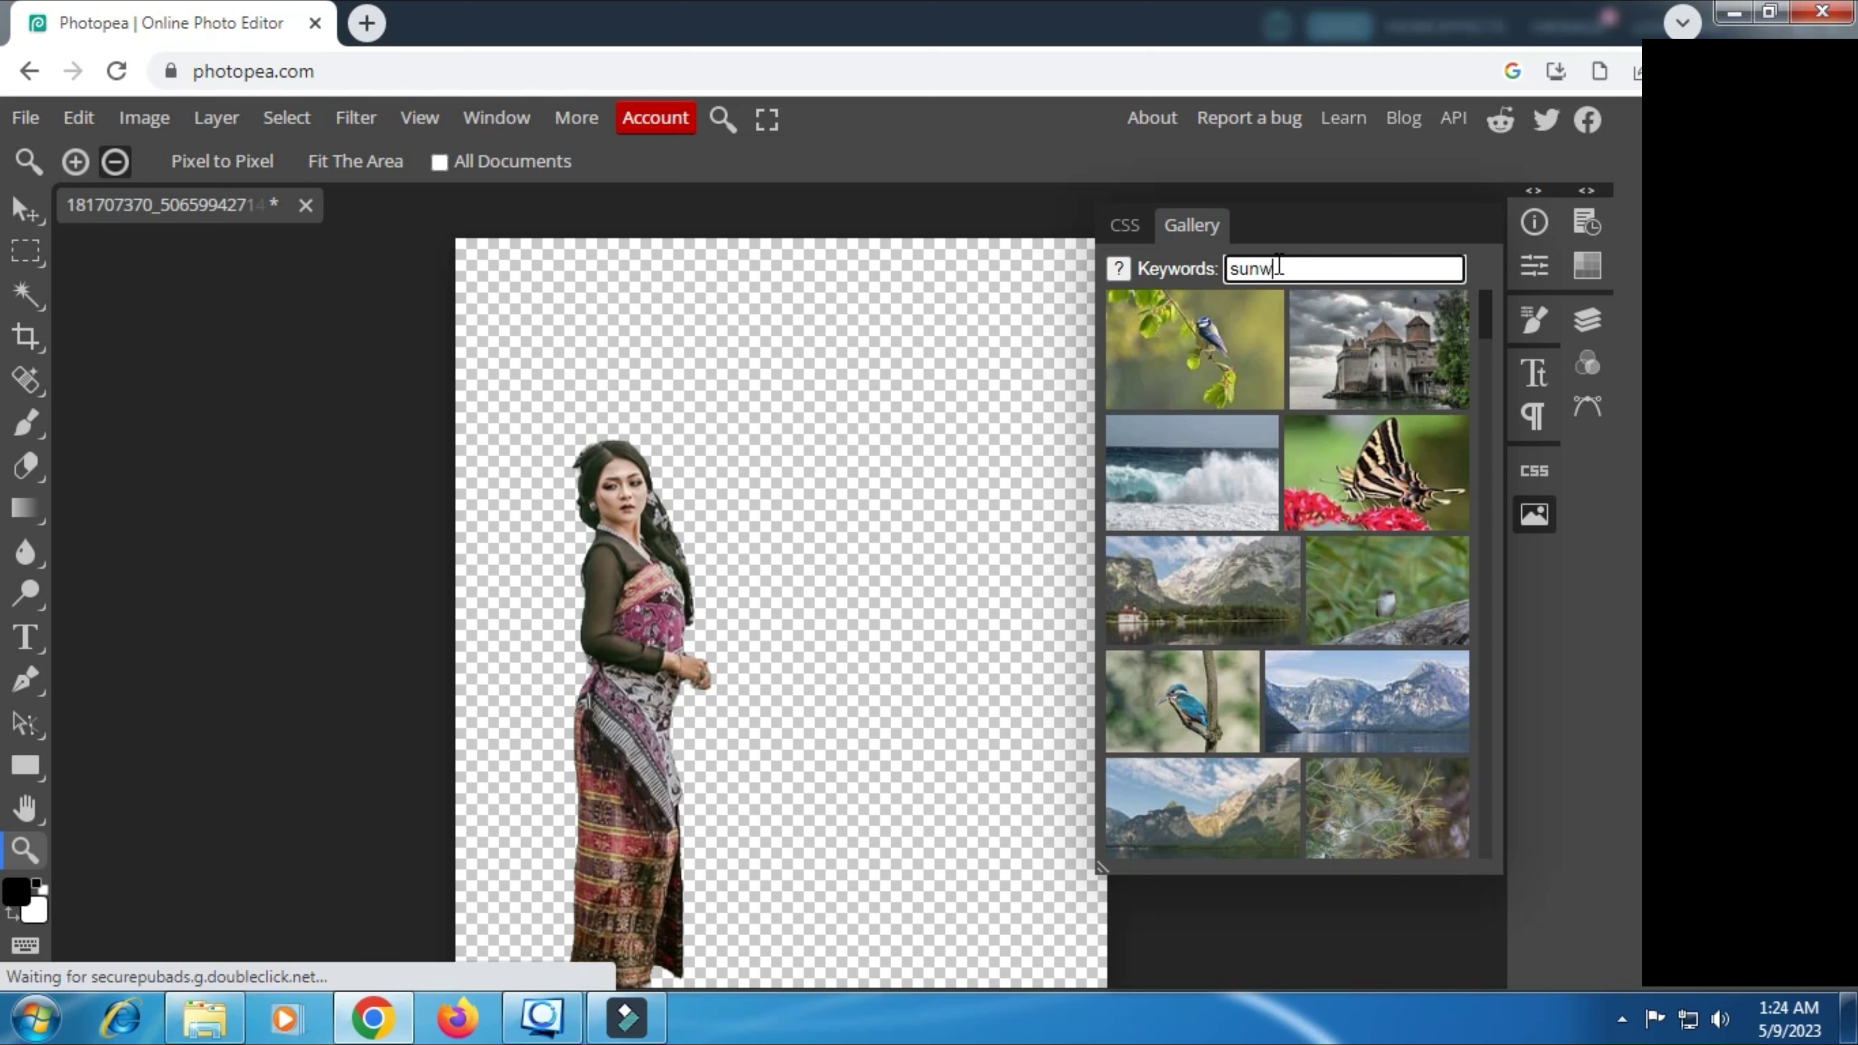
key("BackSpace")
type("set")
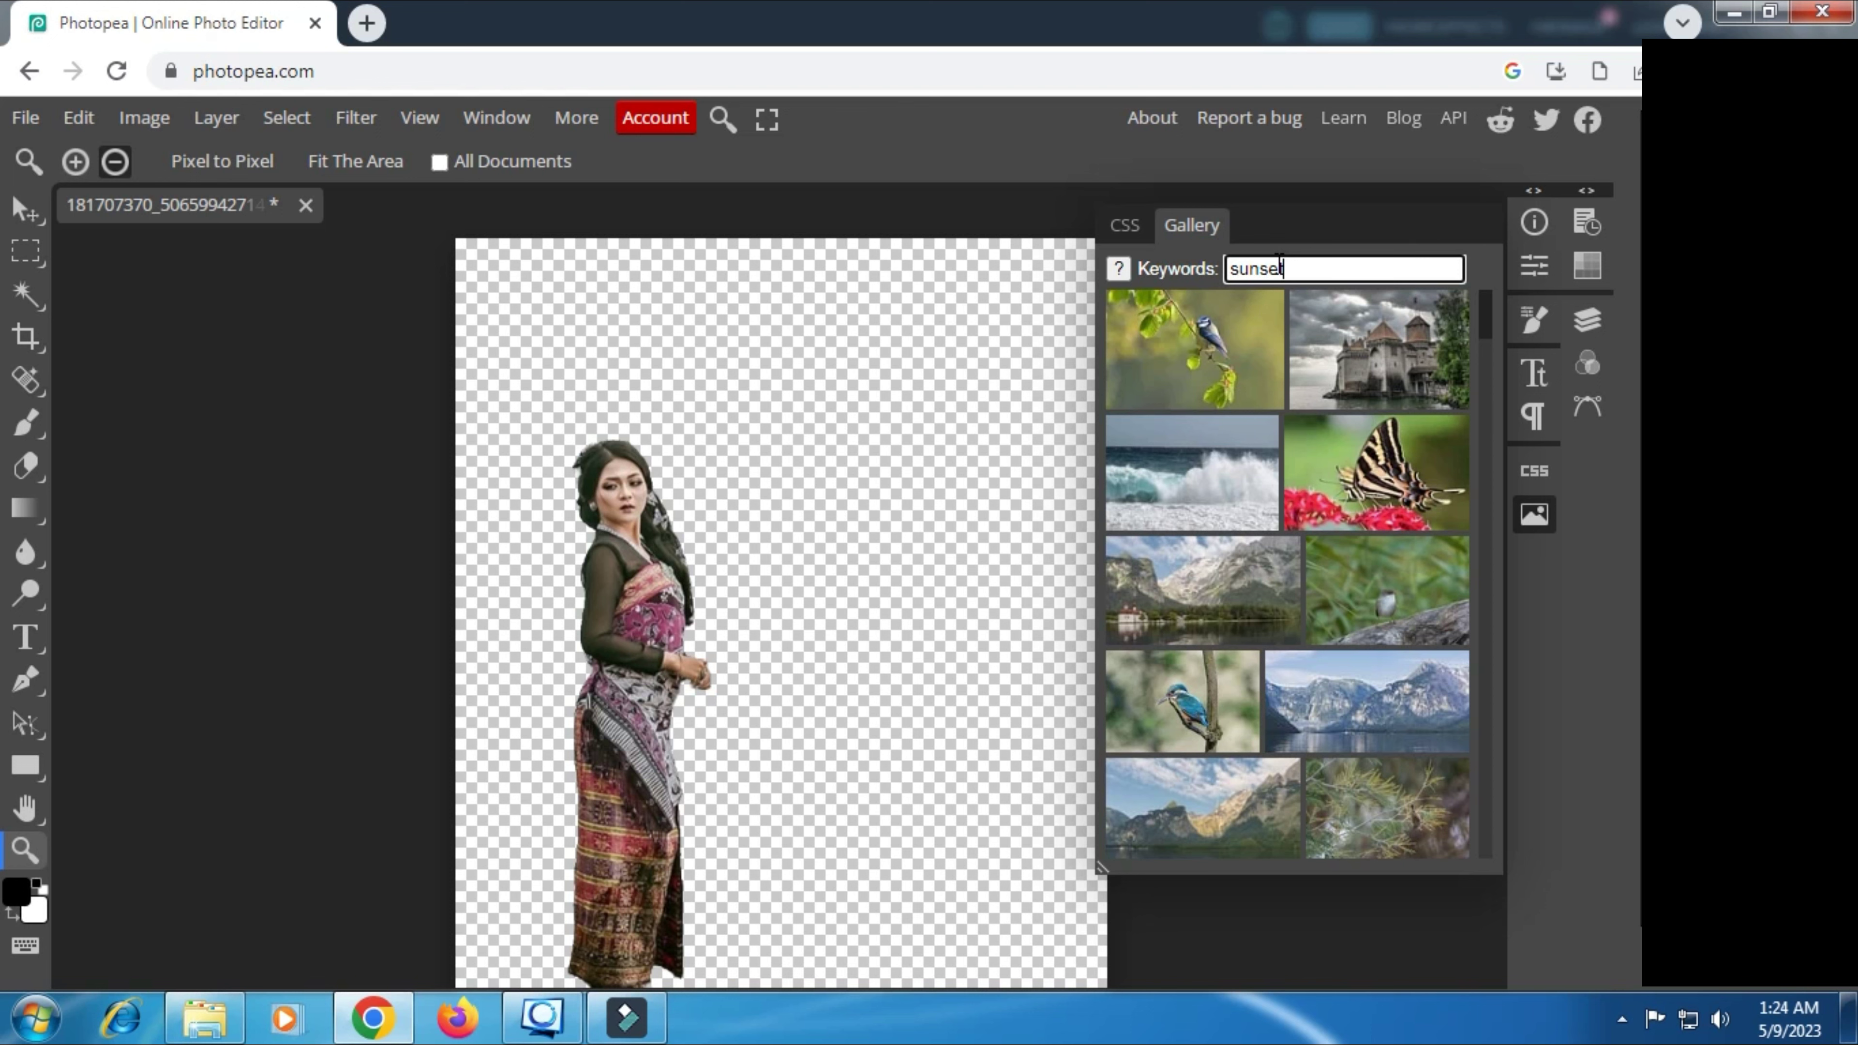
key("Return")
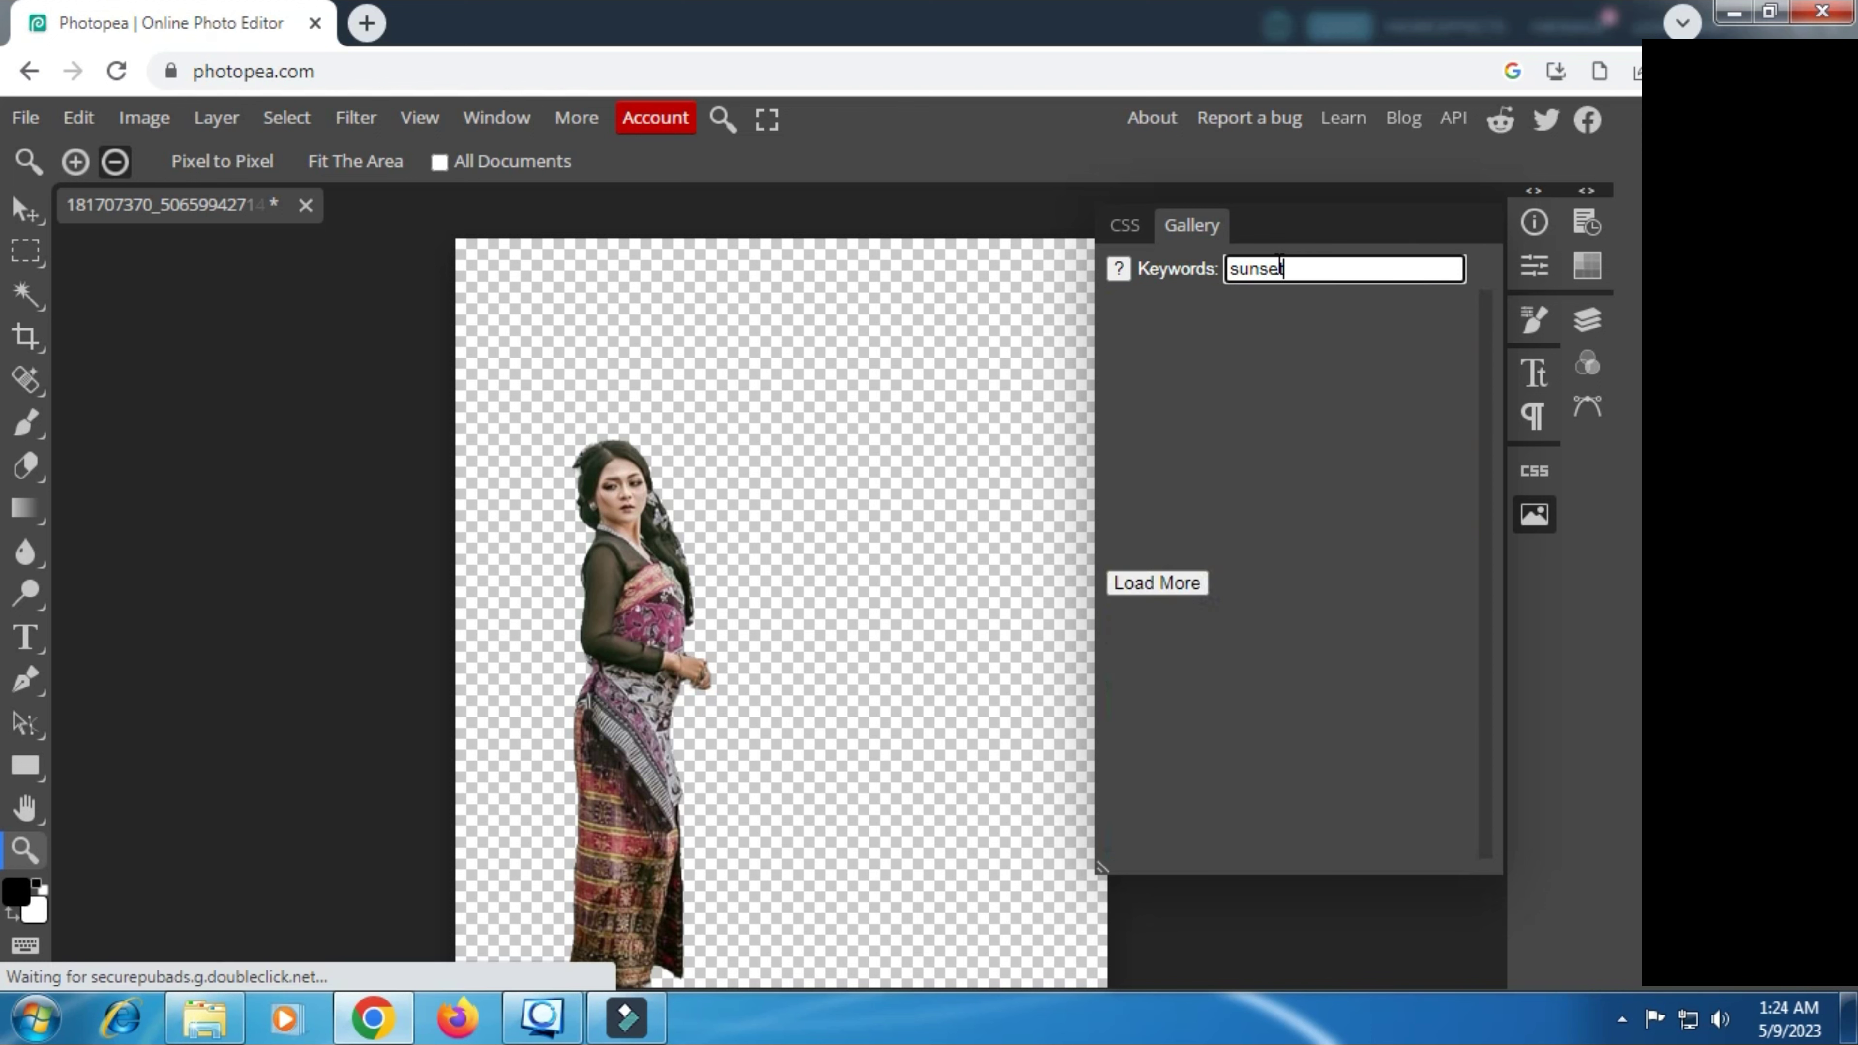
Step: Scroll the sunset results and add the orange beach sunset photo to the canvas
scroll(1310, 477, "down", 3)
scroll(1310, 477, "down", 3)
scroll(1310, 477, "down", 2)
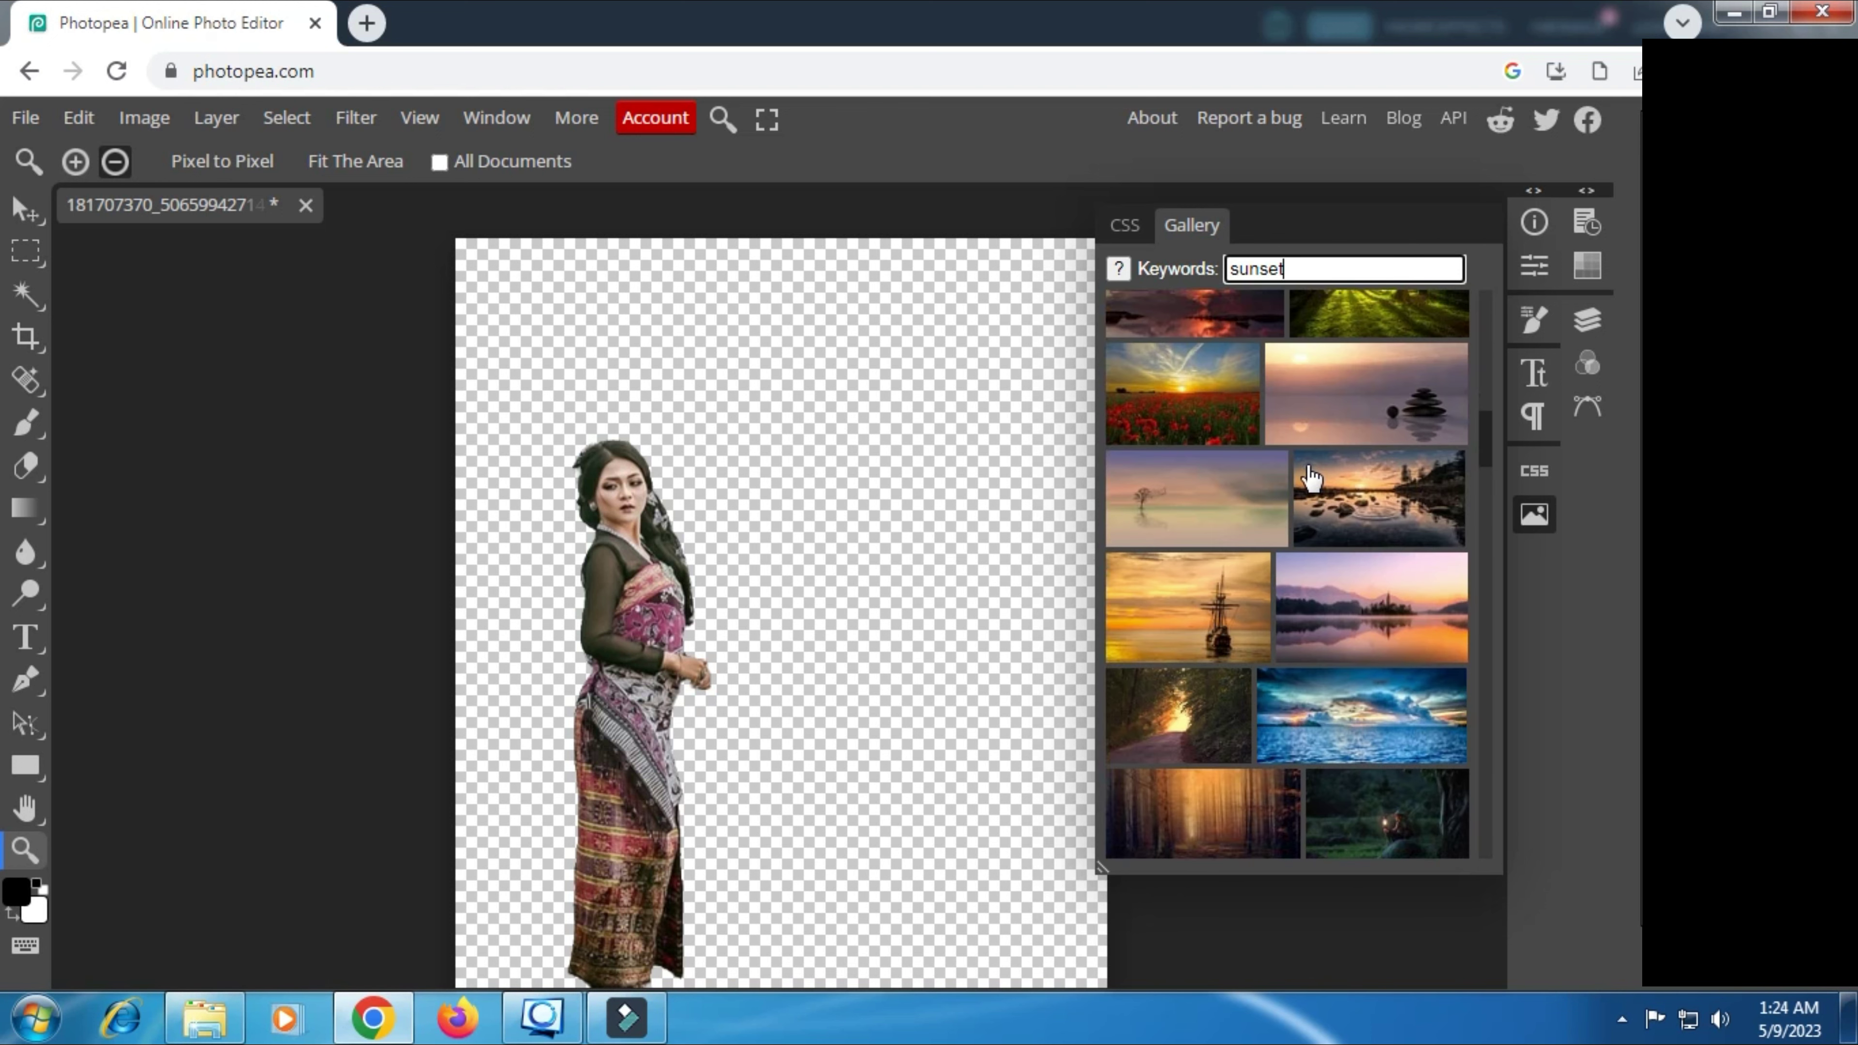
scroll(1307, 474, "down", 3)
scroll(1308, 474, "down", 3)
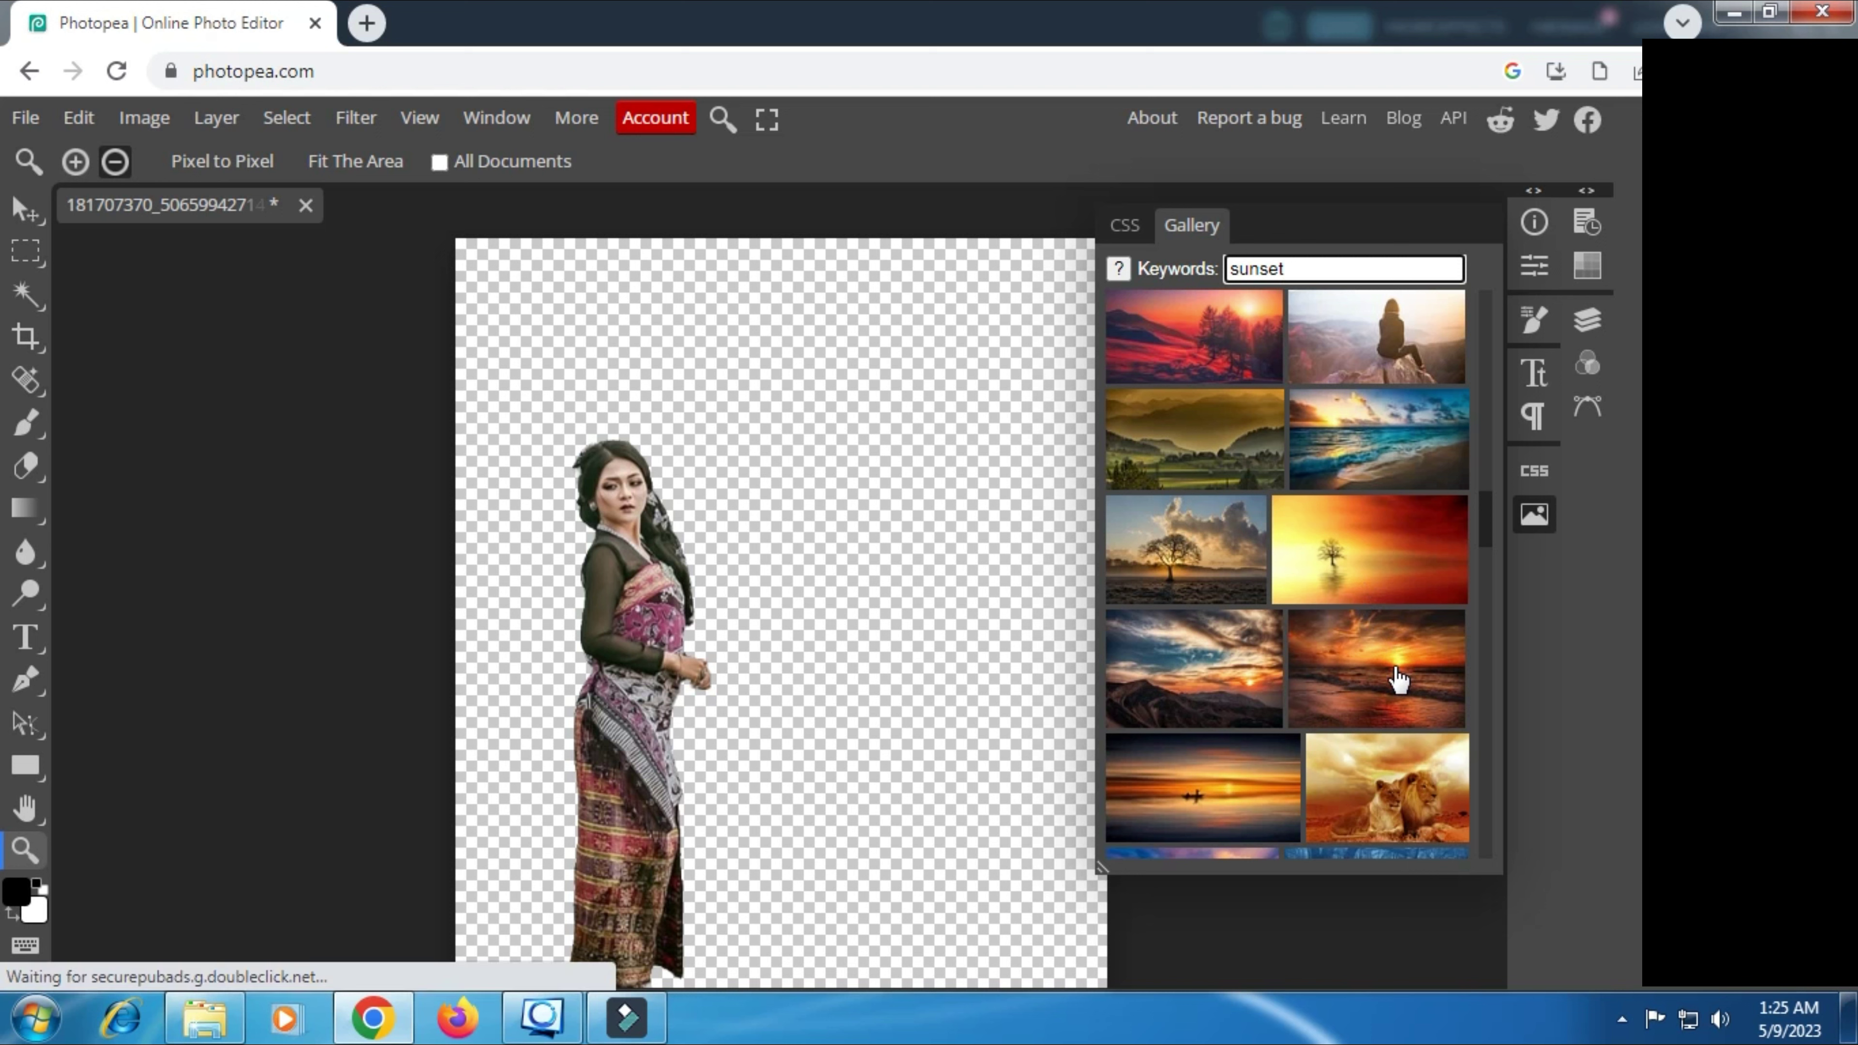
left_click(1397, 679)
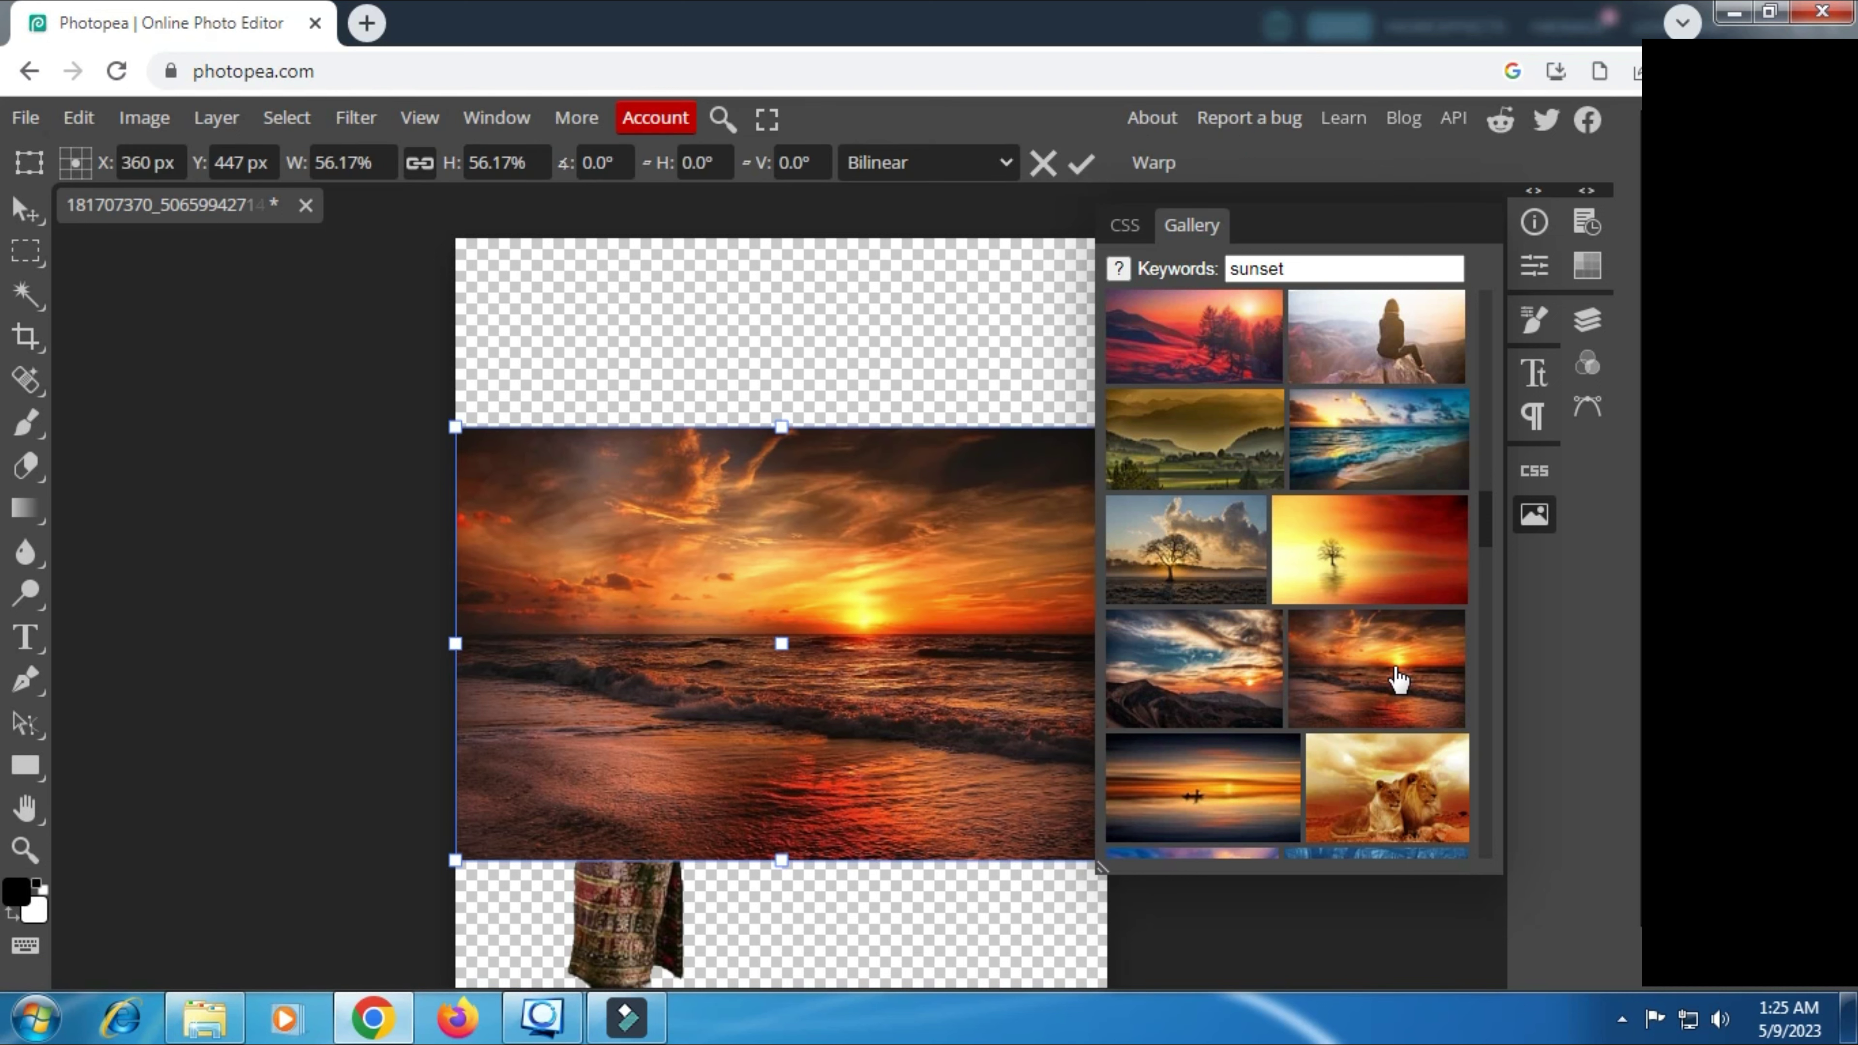
Step: Scale the sunset photo to about 109%, shift it over the canvas, commit, and zoom out
left_click(1544, 516)
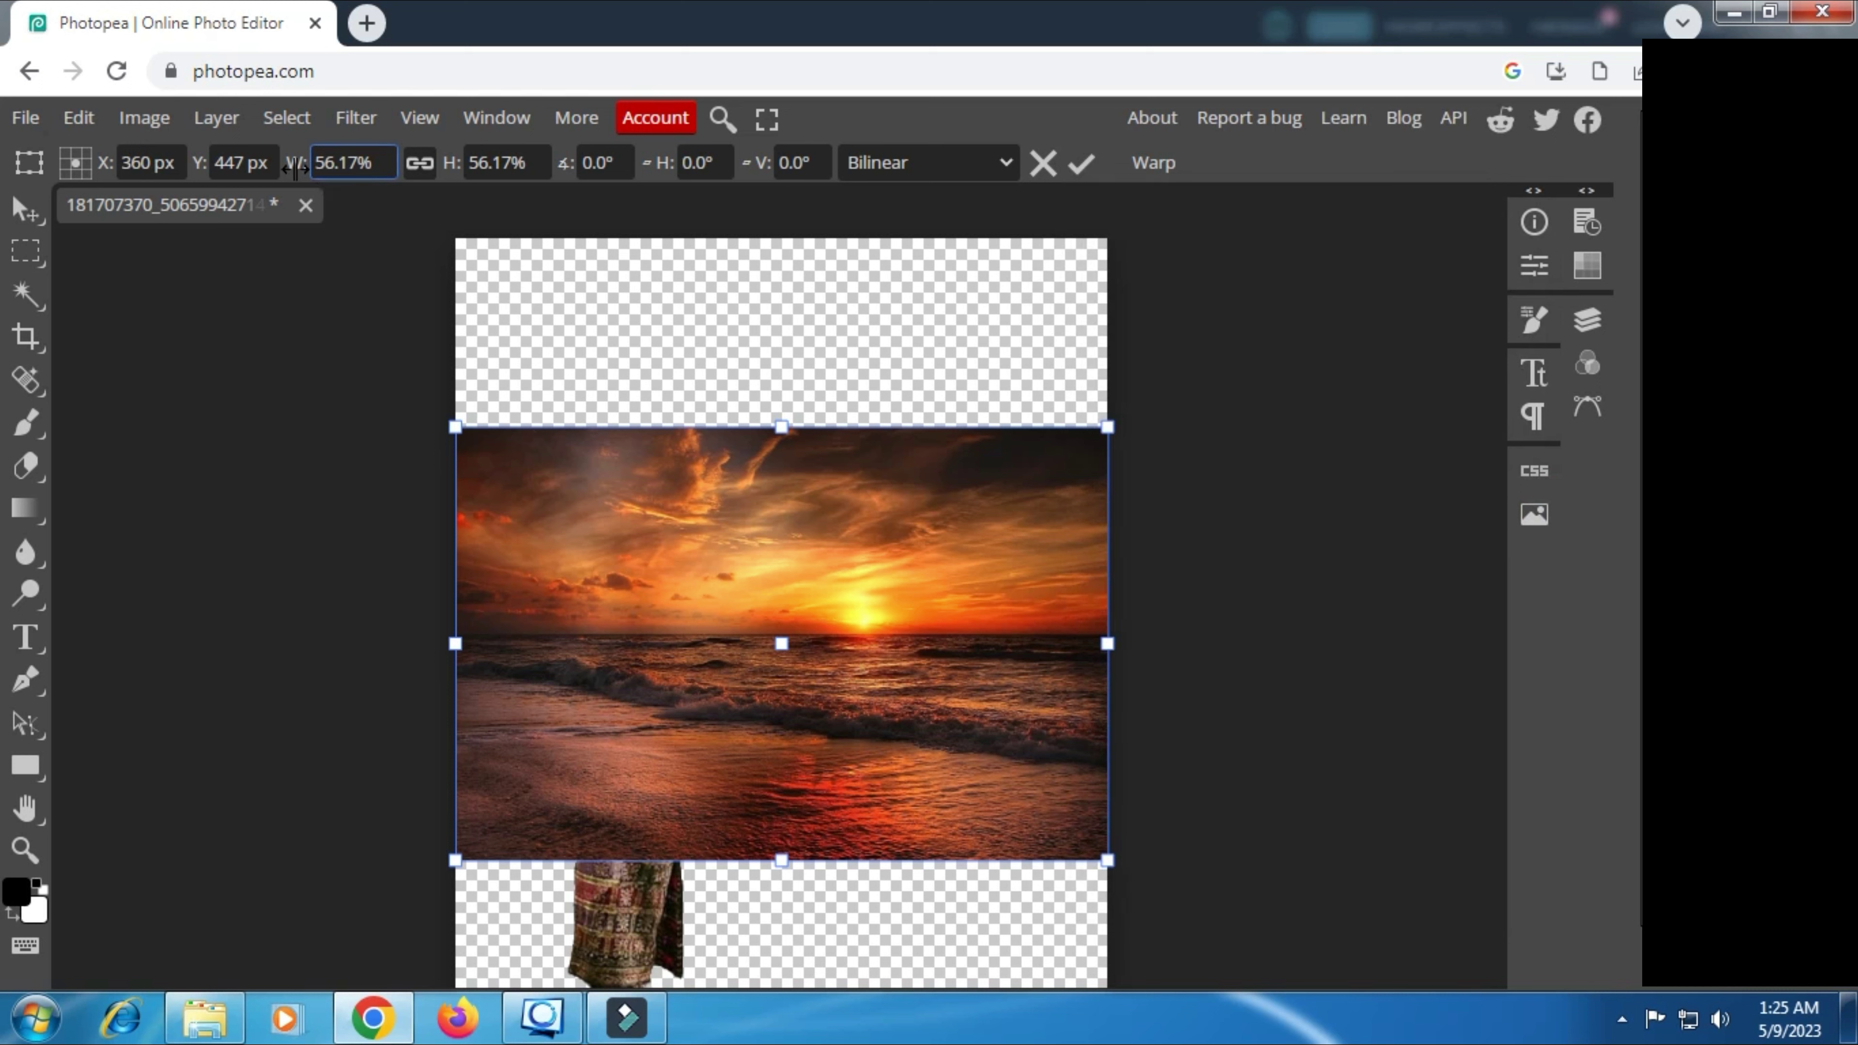
left_click_drag(292, 163, 364, 189)
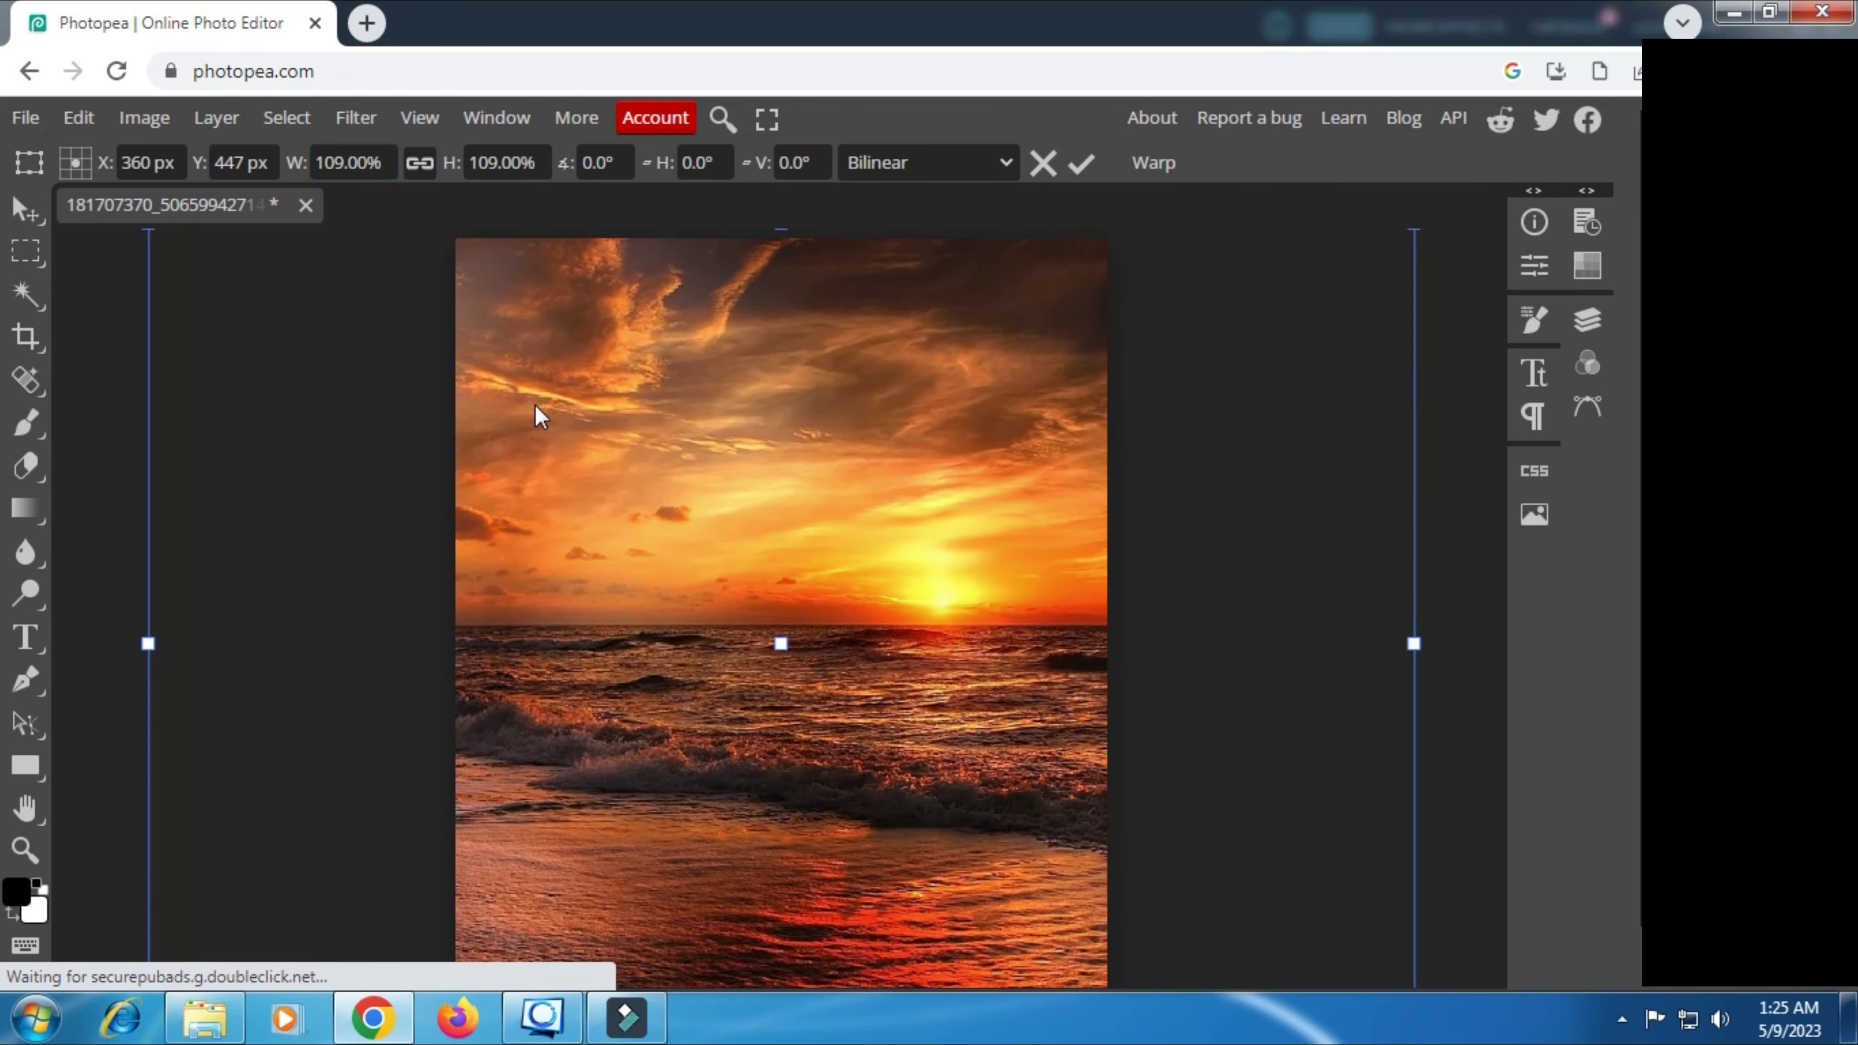
mouse_move(534, 403)
left_mouse_down()
mouse_move(754, 411)
mouse_move(826, 393)
left_mouse_up()
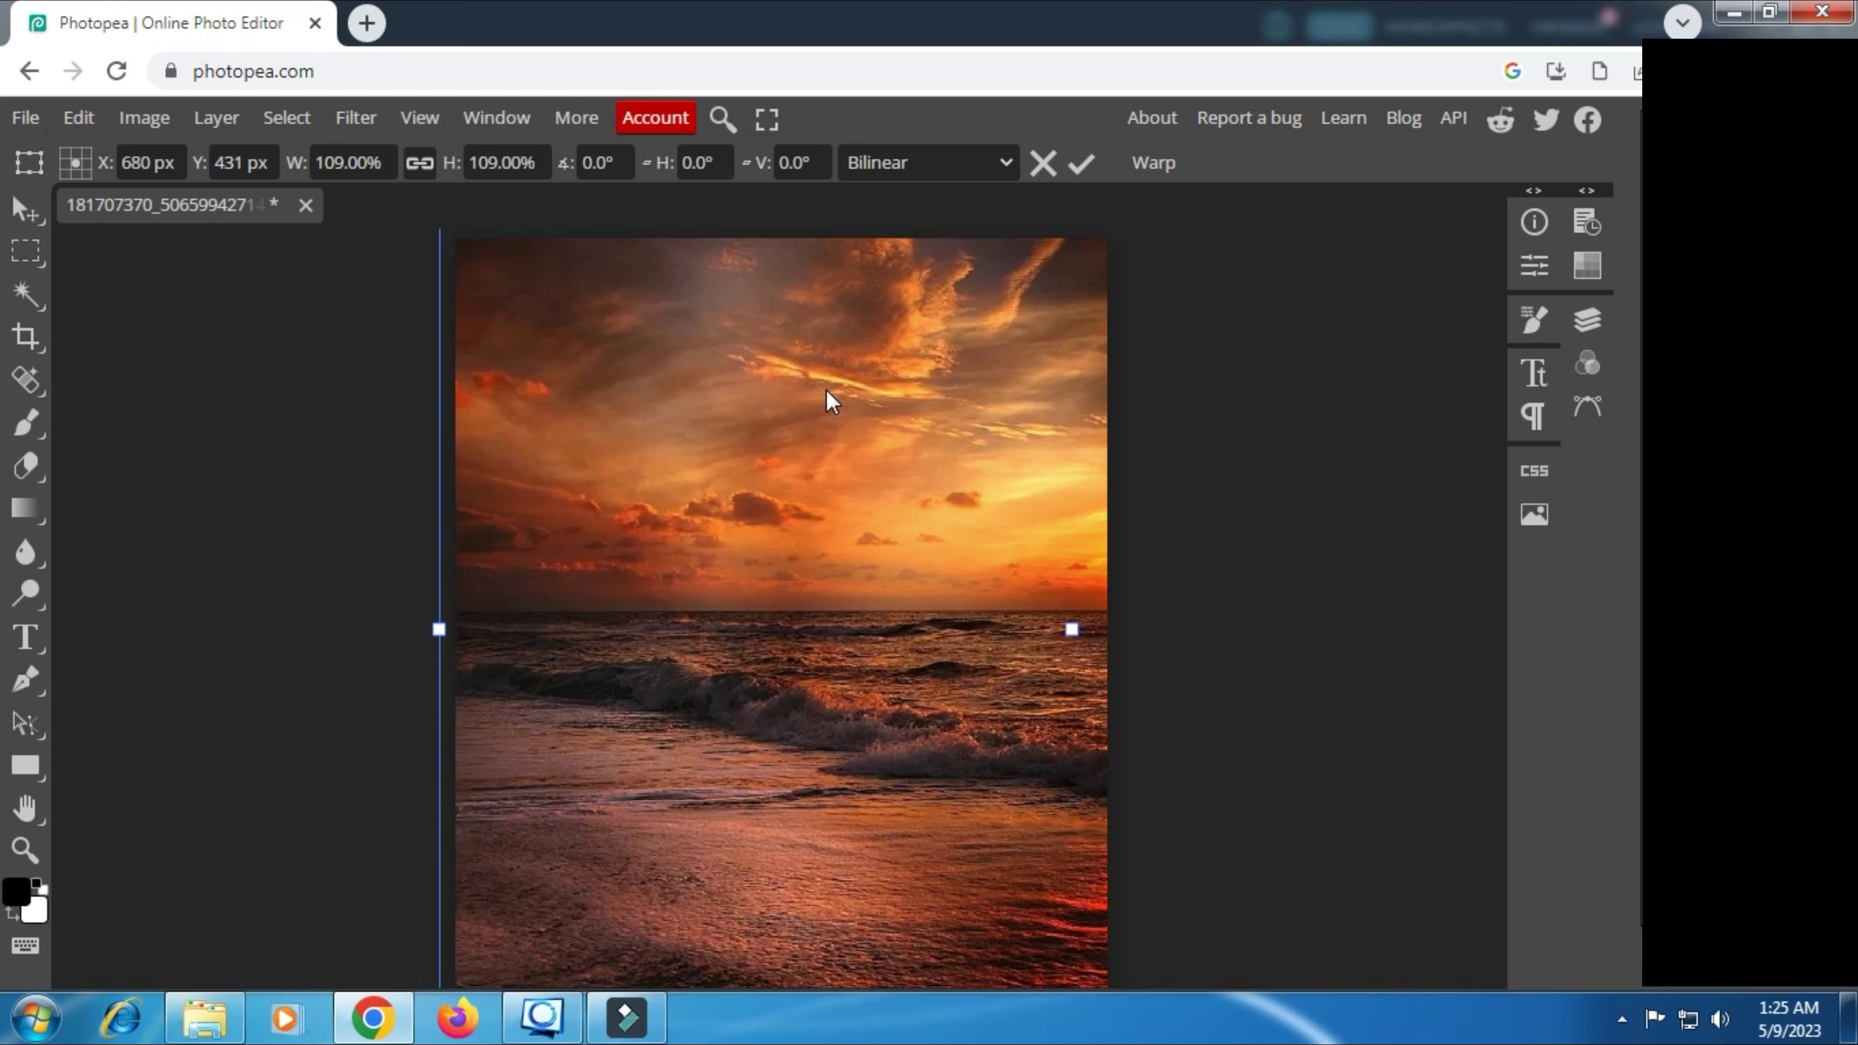
left_click(1089, 155)
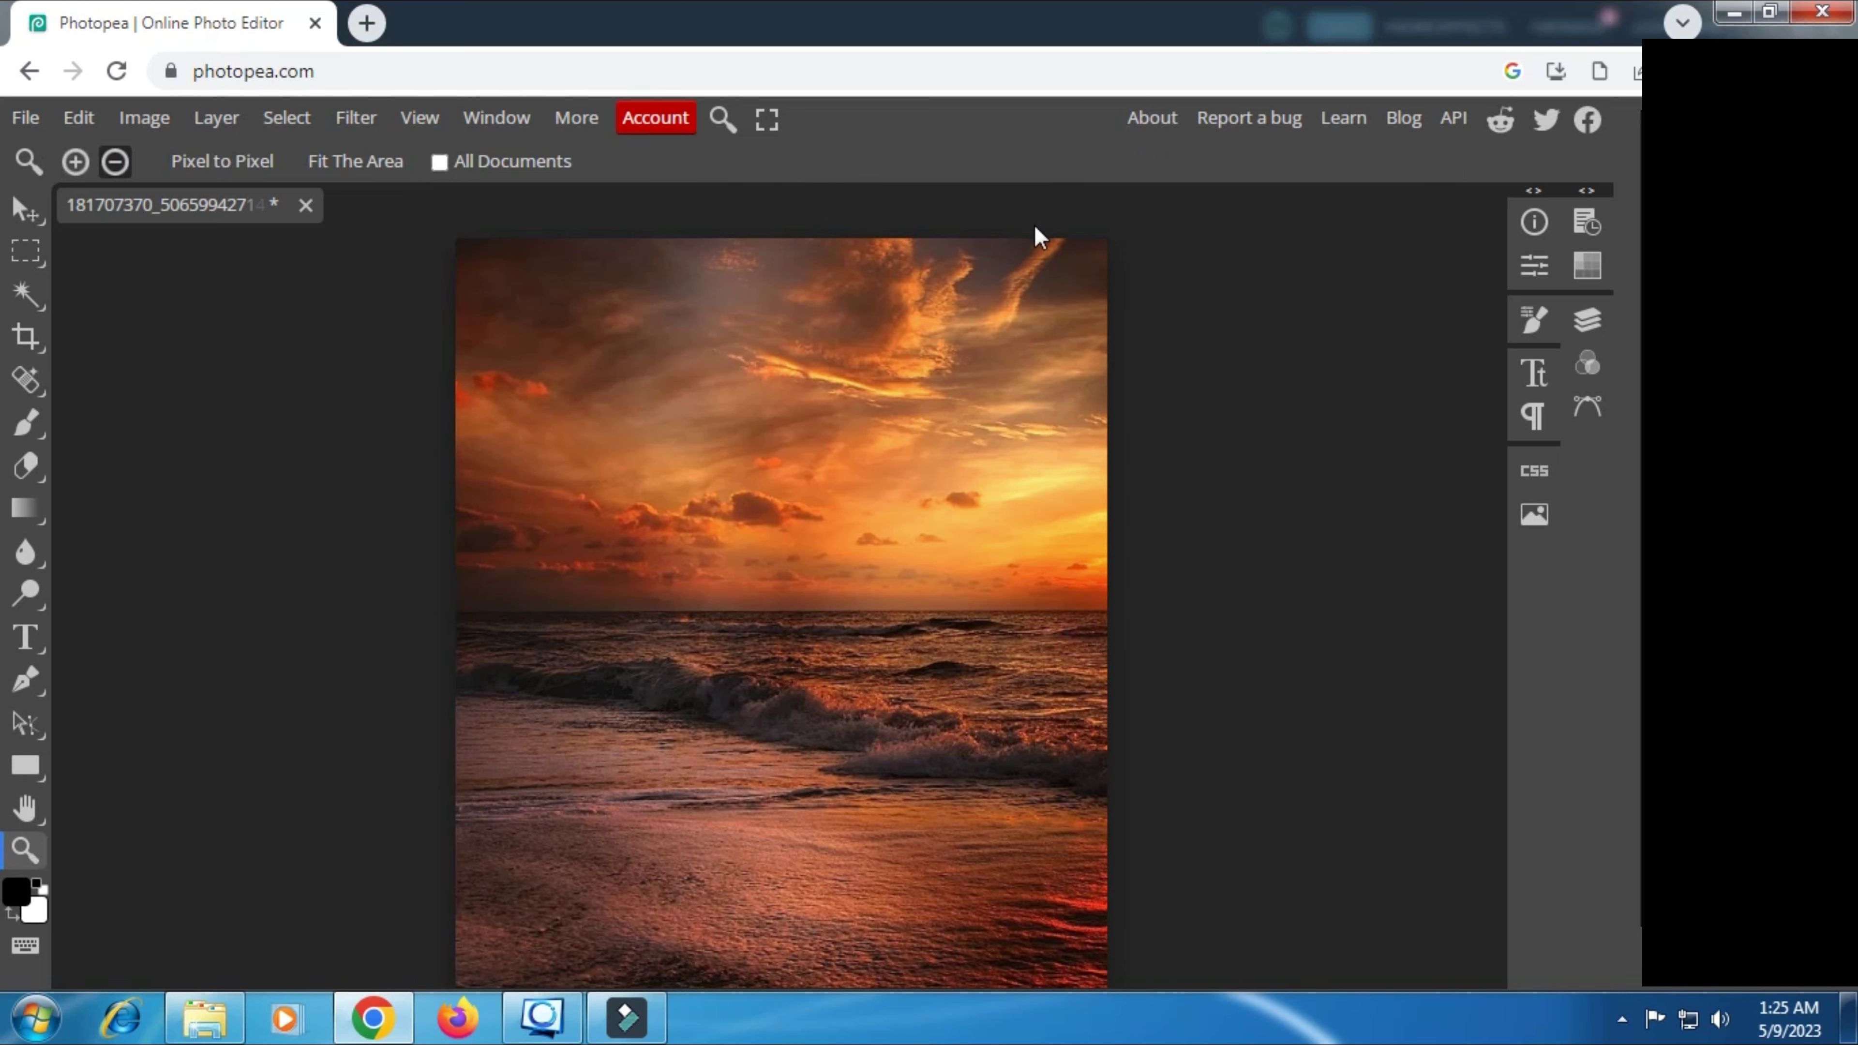
left_click(125, 161)
left_click(530, 463)
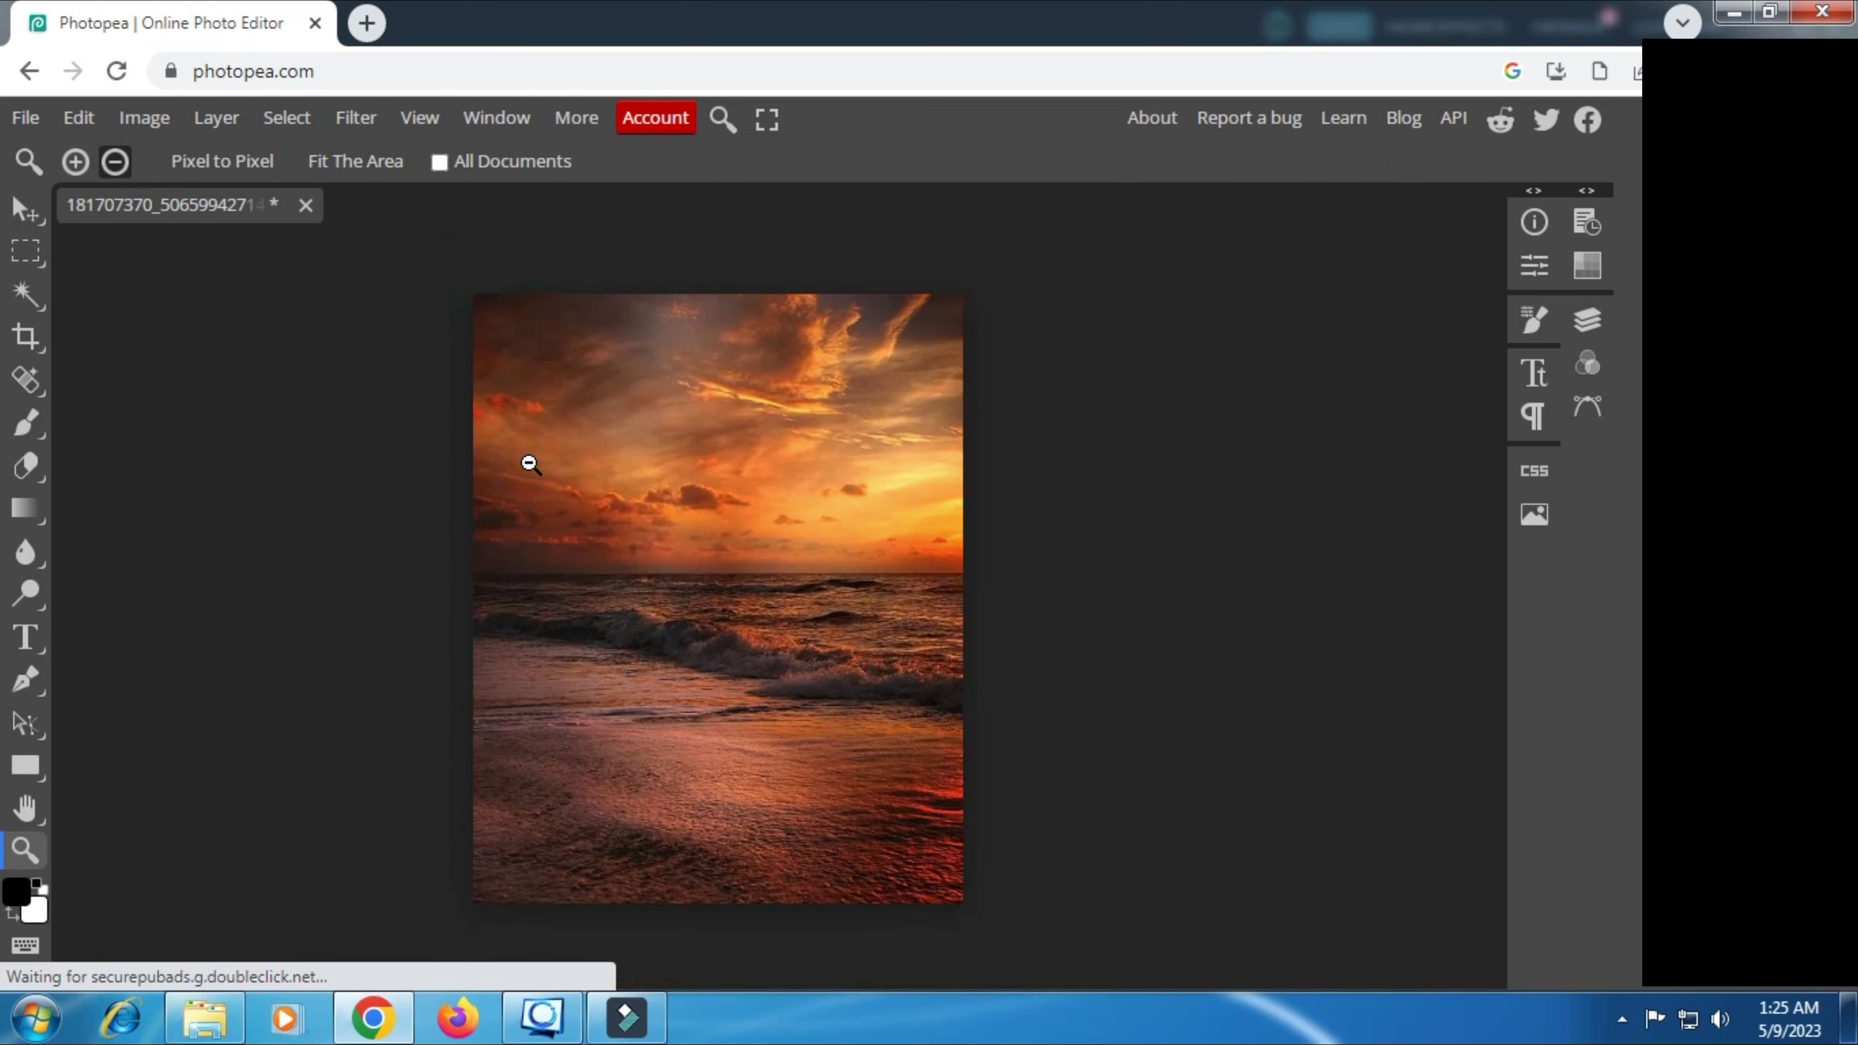
Step: Nudge the sunset photo slightly right and move its layer beneath the woman's layer
left_click(26, 211)
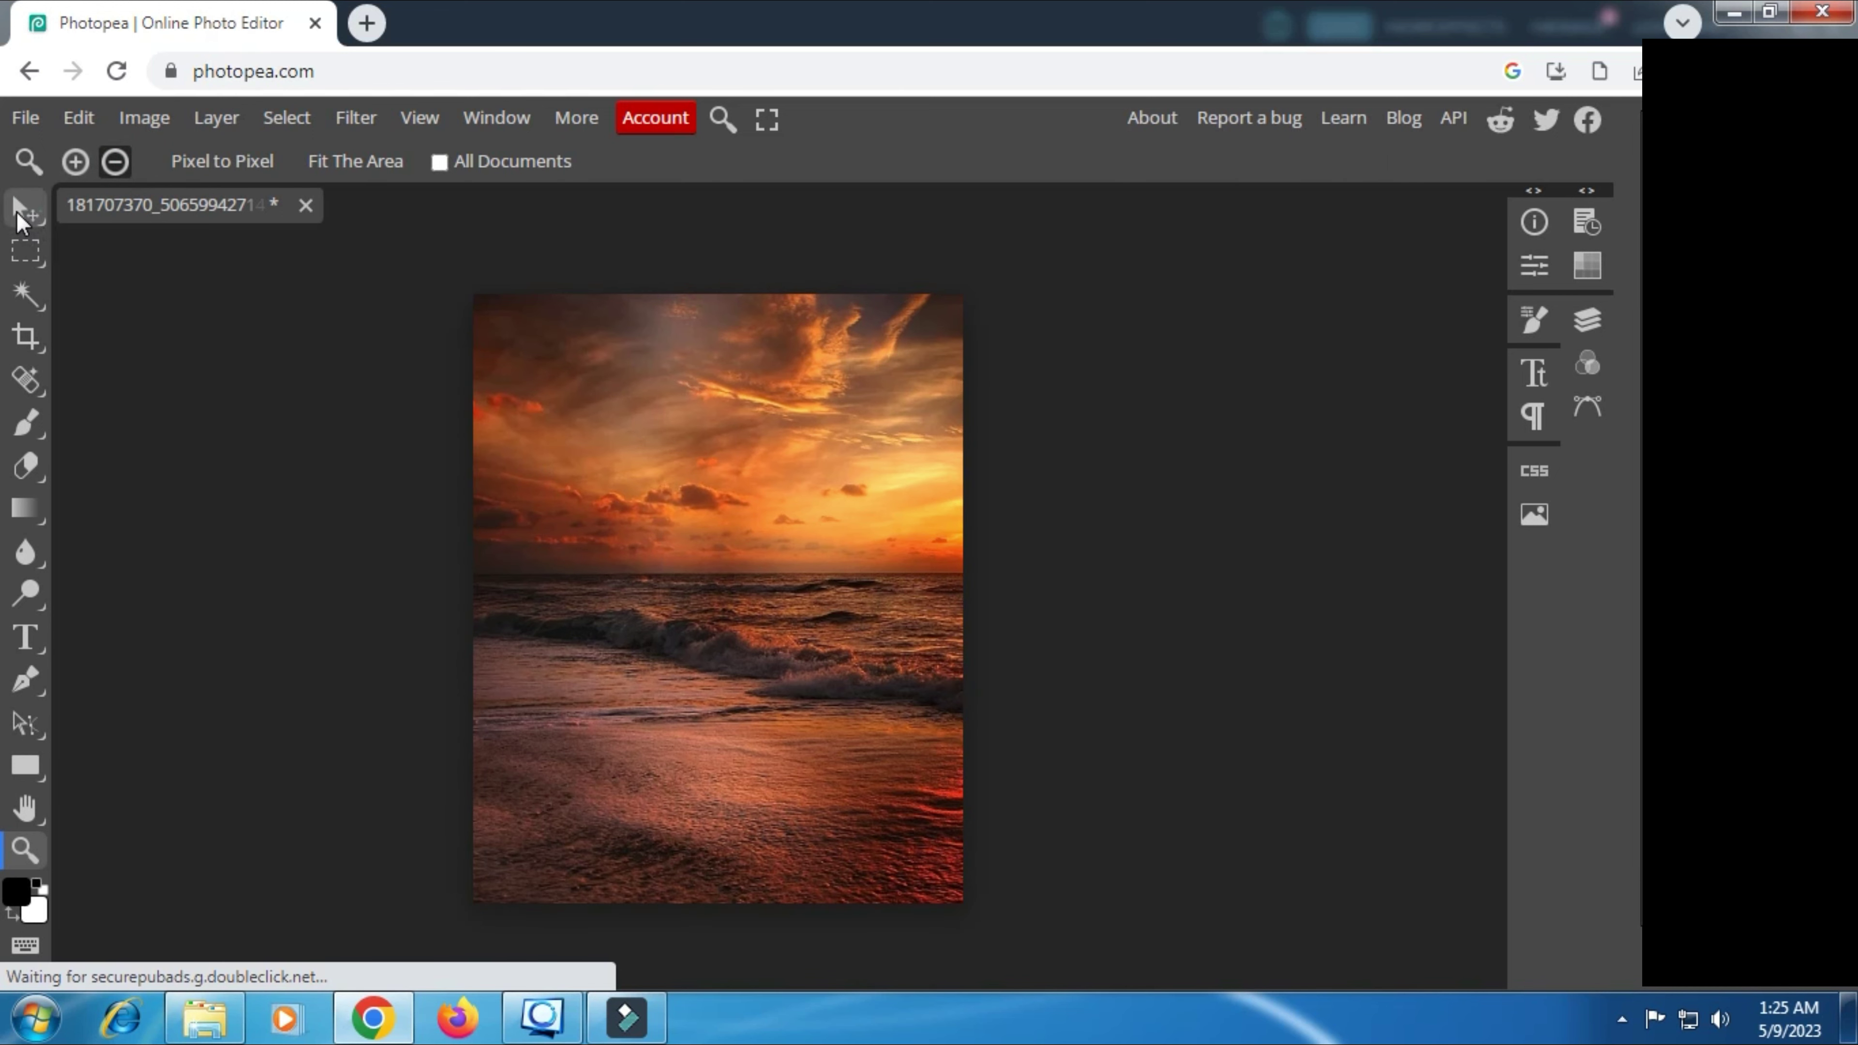
left_click_drag(663, 581, 681, 584)
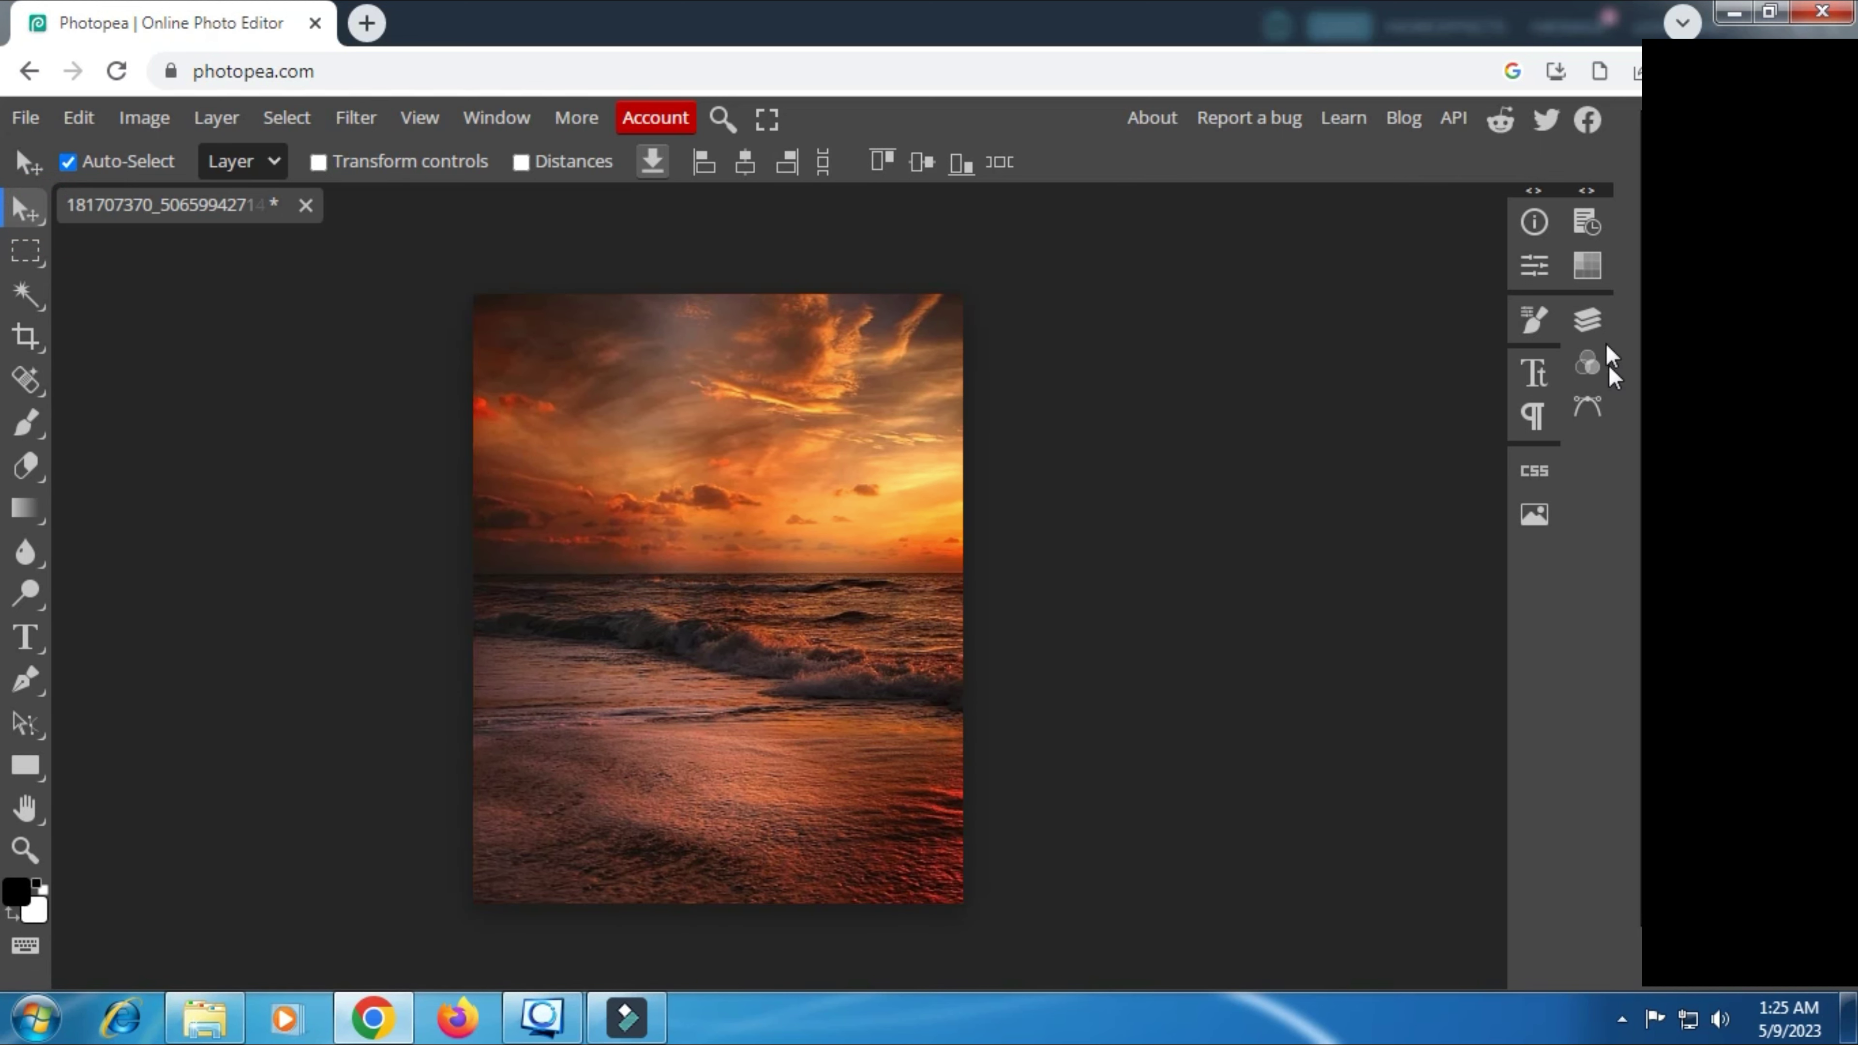
left_click(1587, 319)
left_click_drag(1359, 361, 1380, 457)
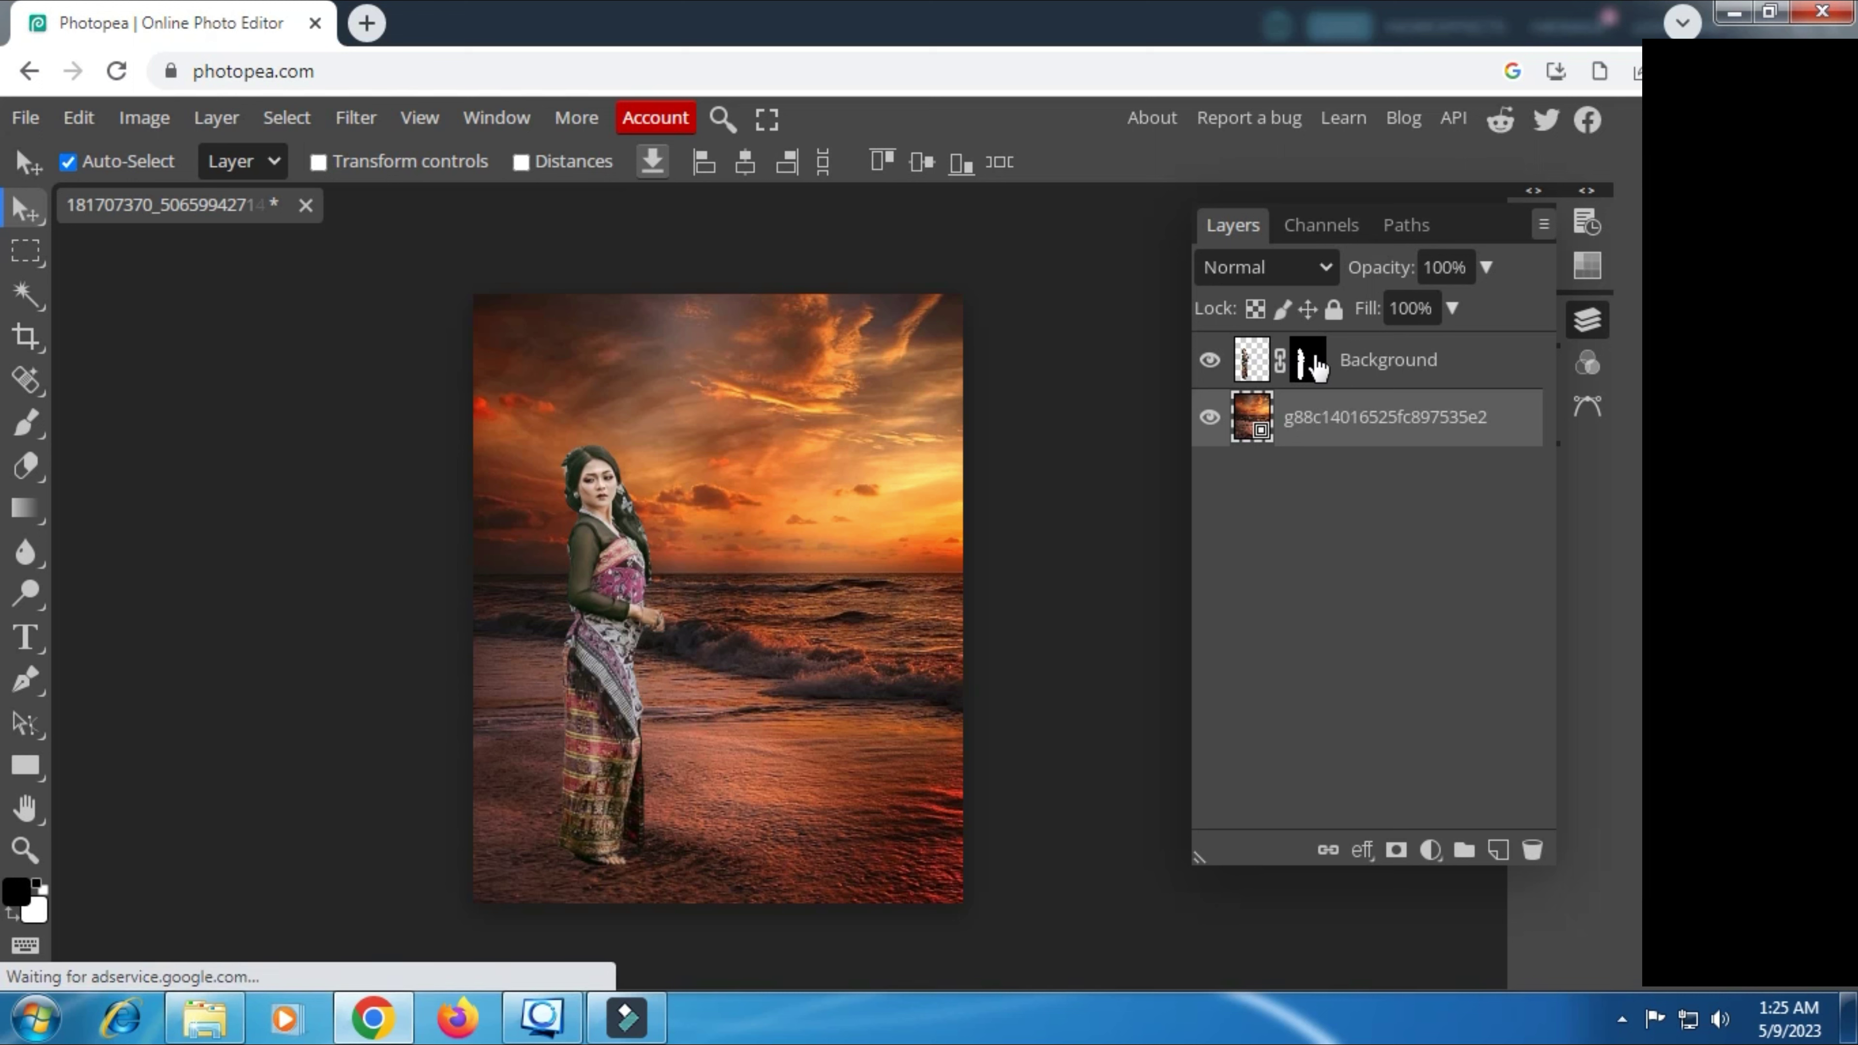
Step: Permanently apply the raster mask on the woman's Background layer
left_click(1250, 363)
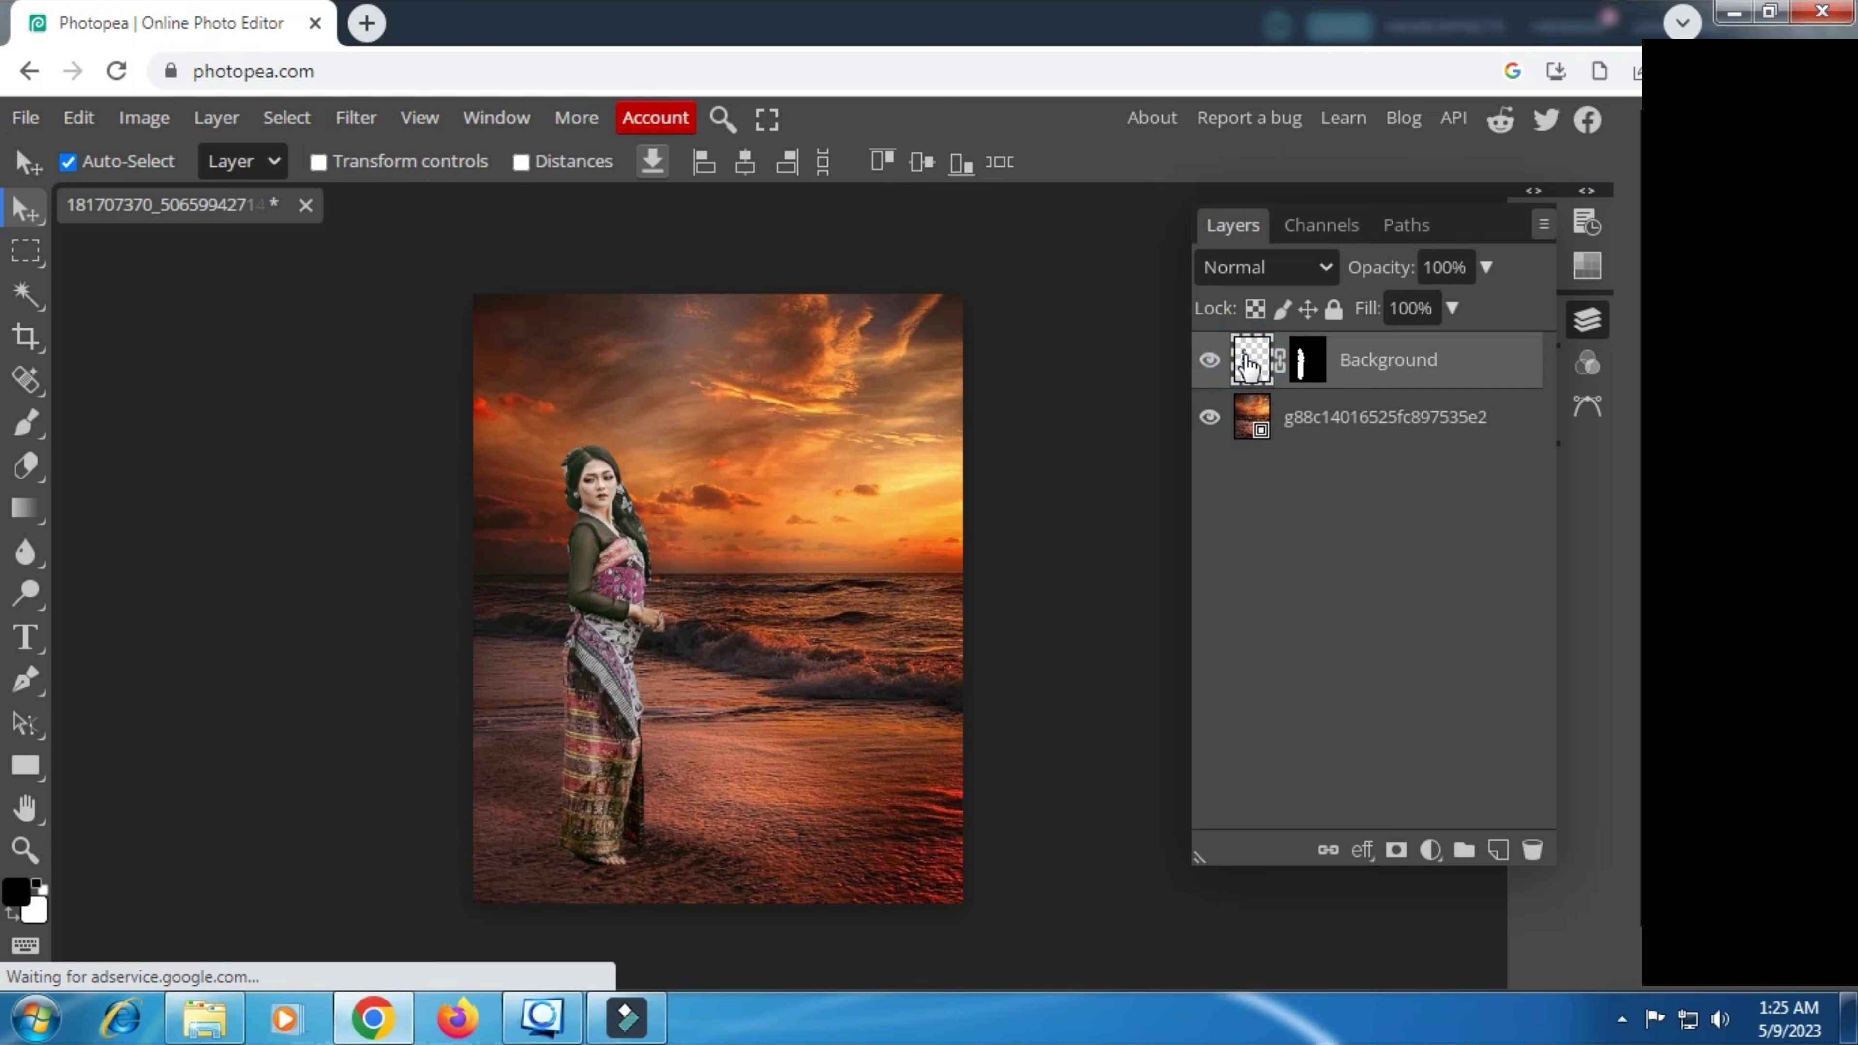
left_click(1302, 358)
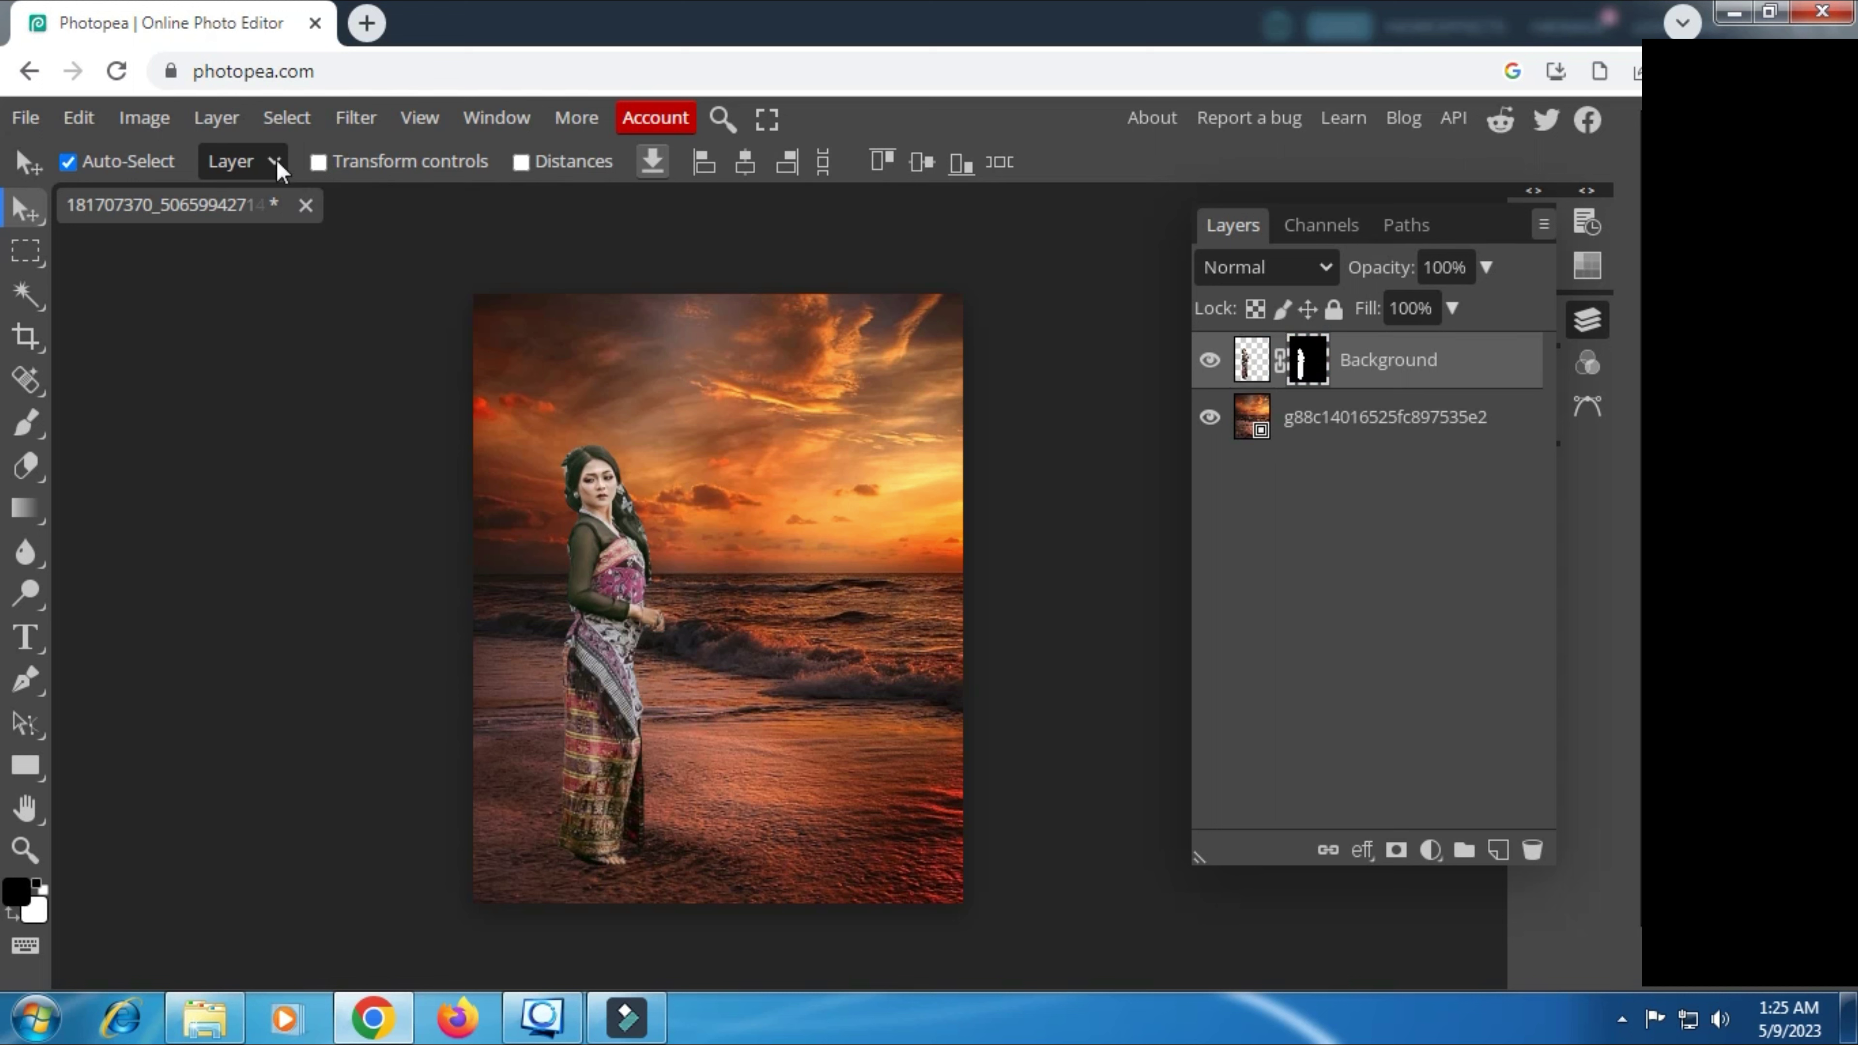
left_click(216, 117)
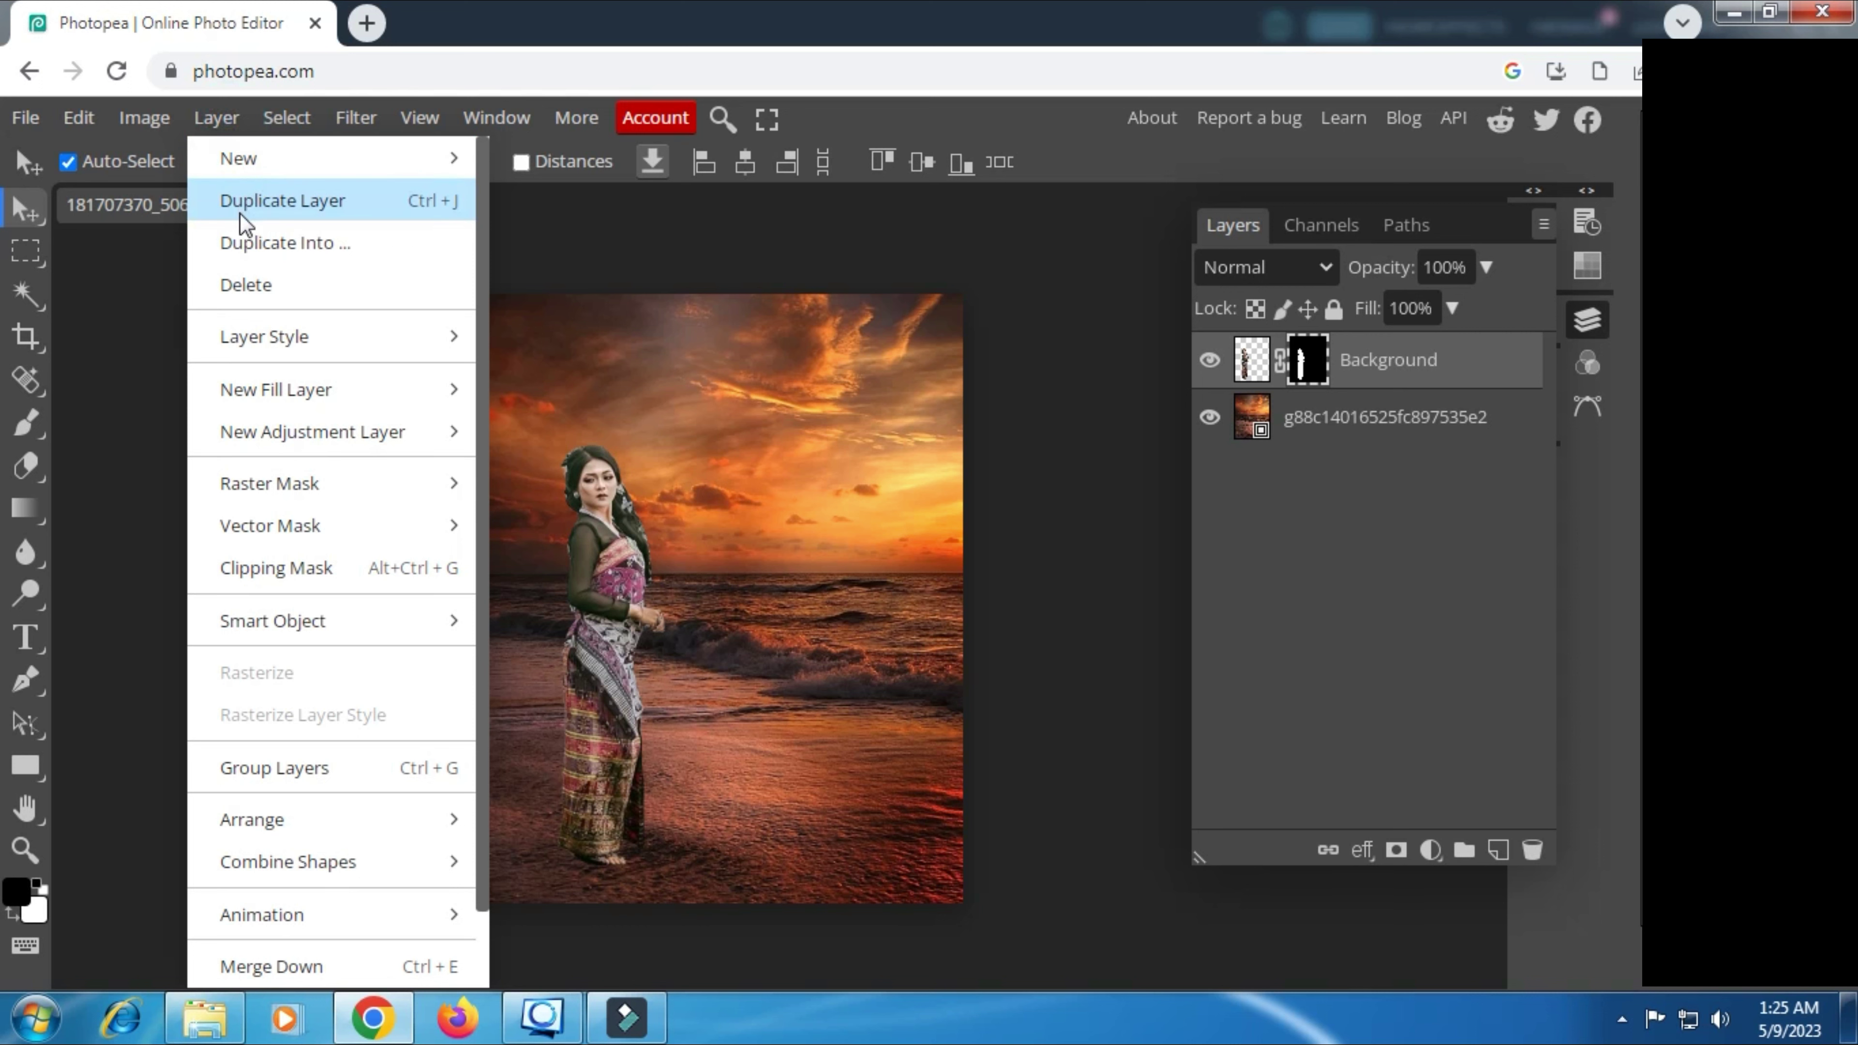
mouse_move(270, 484)
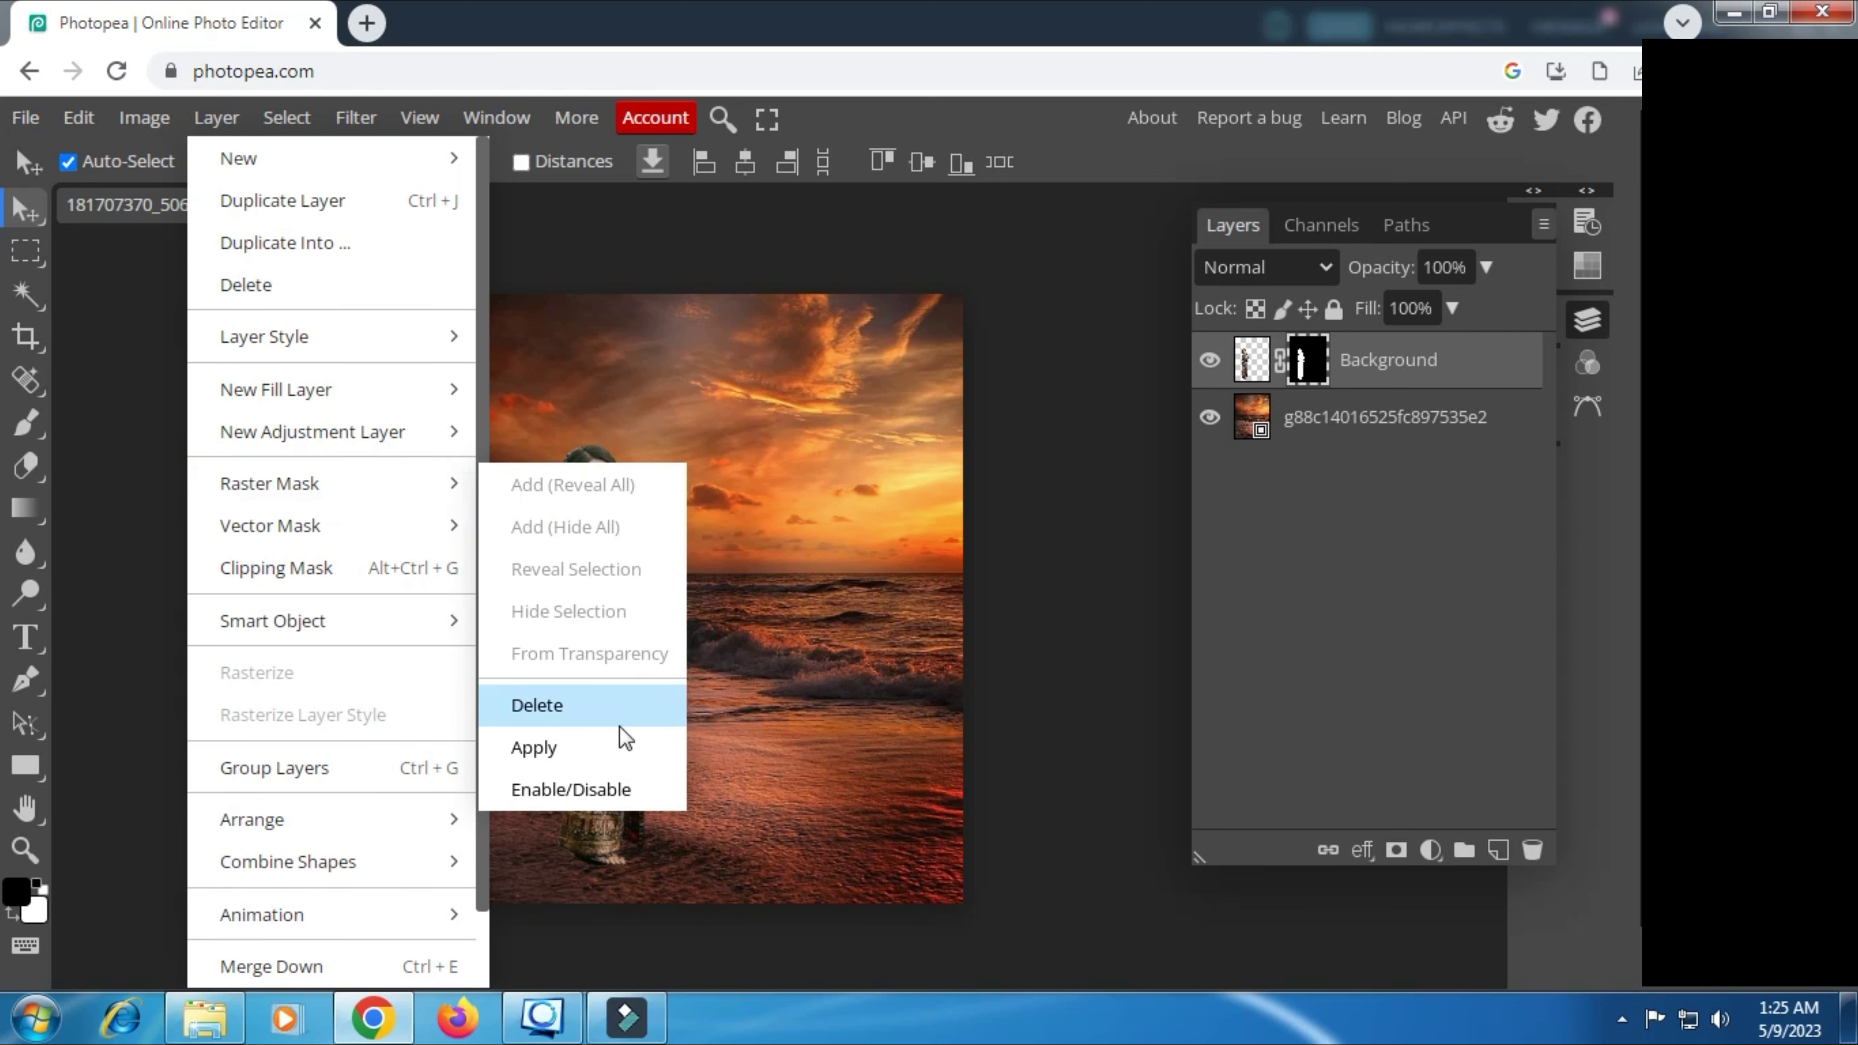
left_click(541, 747)
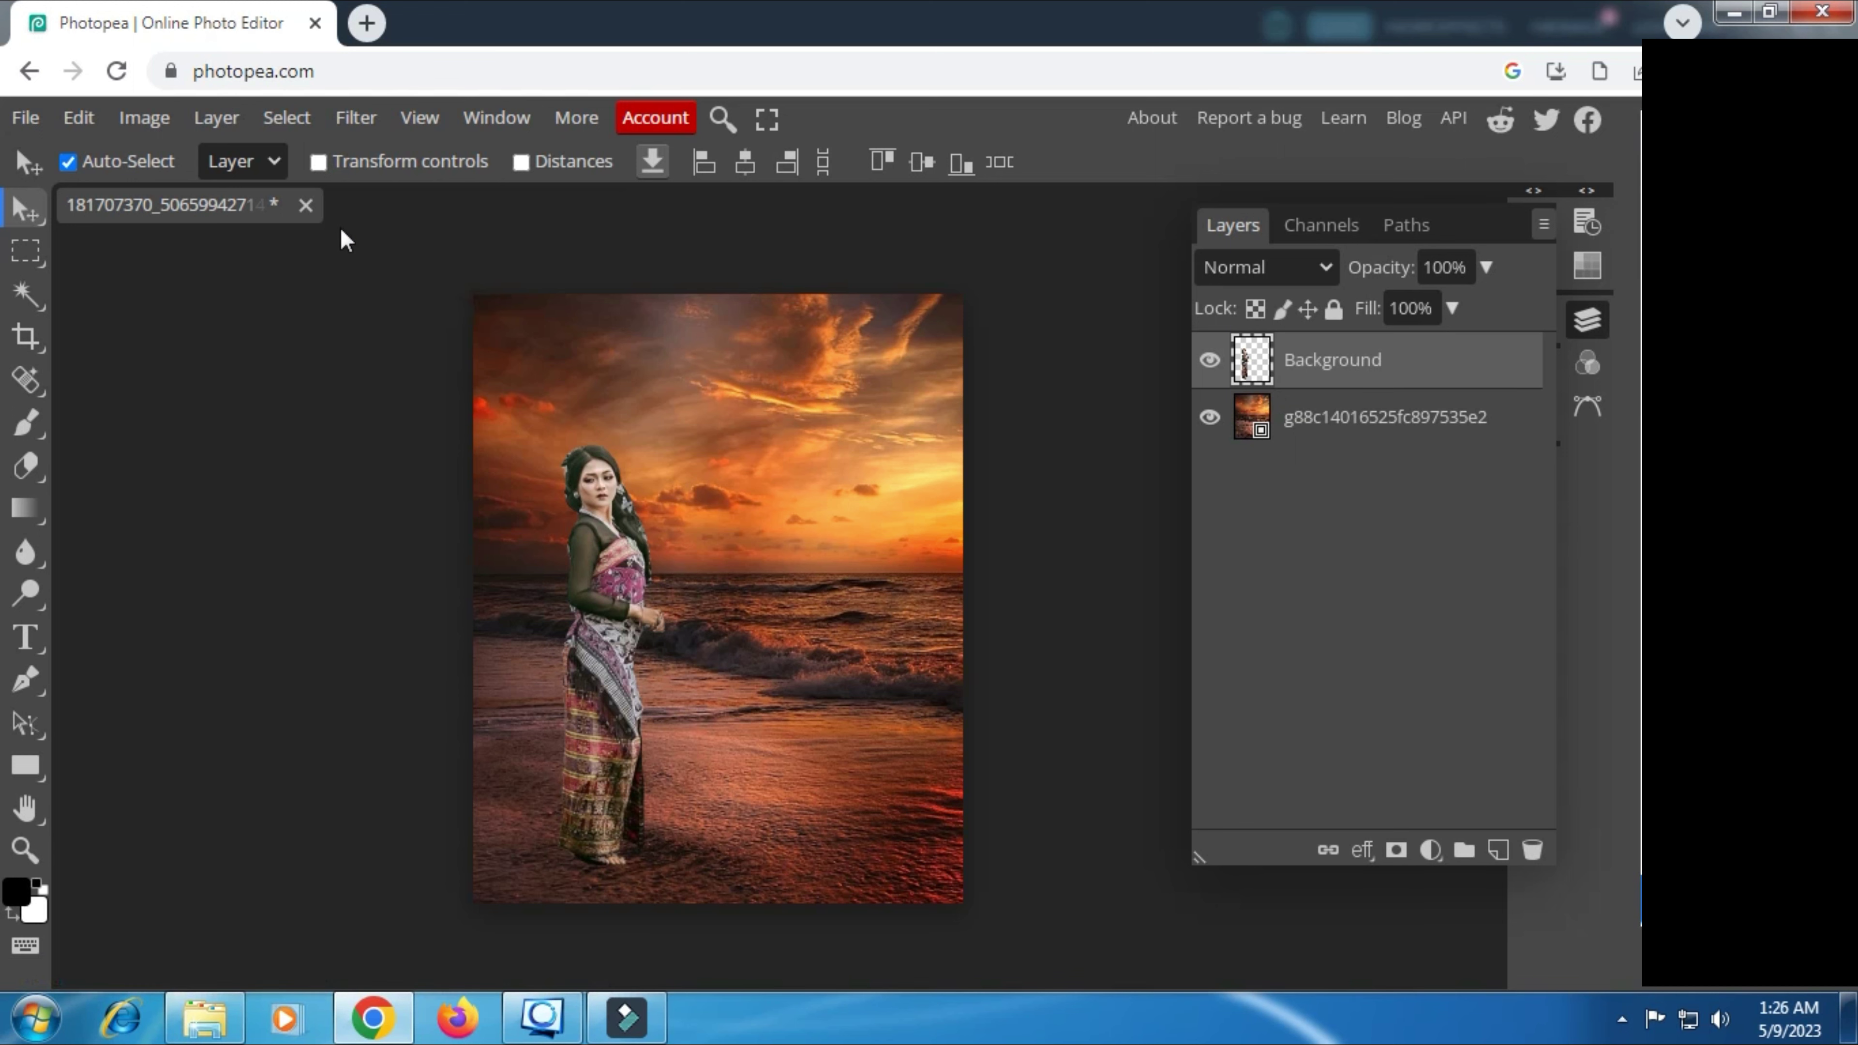
left_click(146, 117)
mouse_move(203, 209)
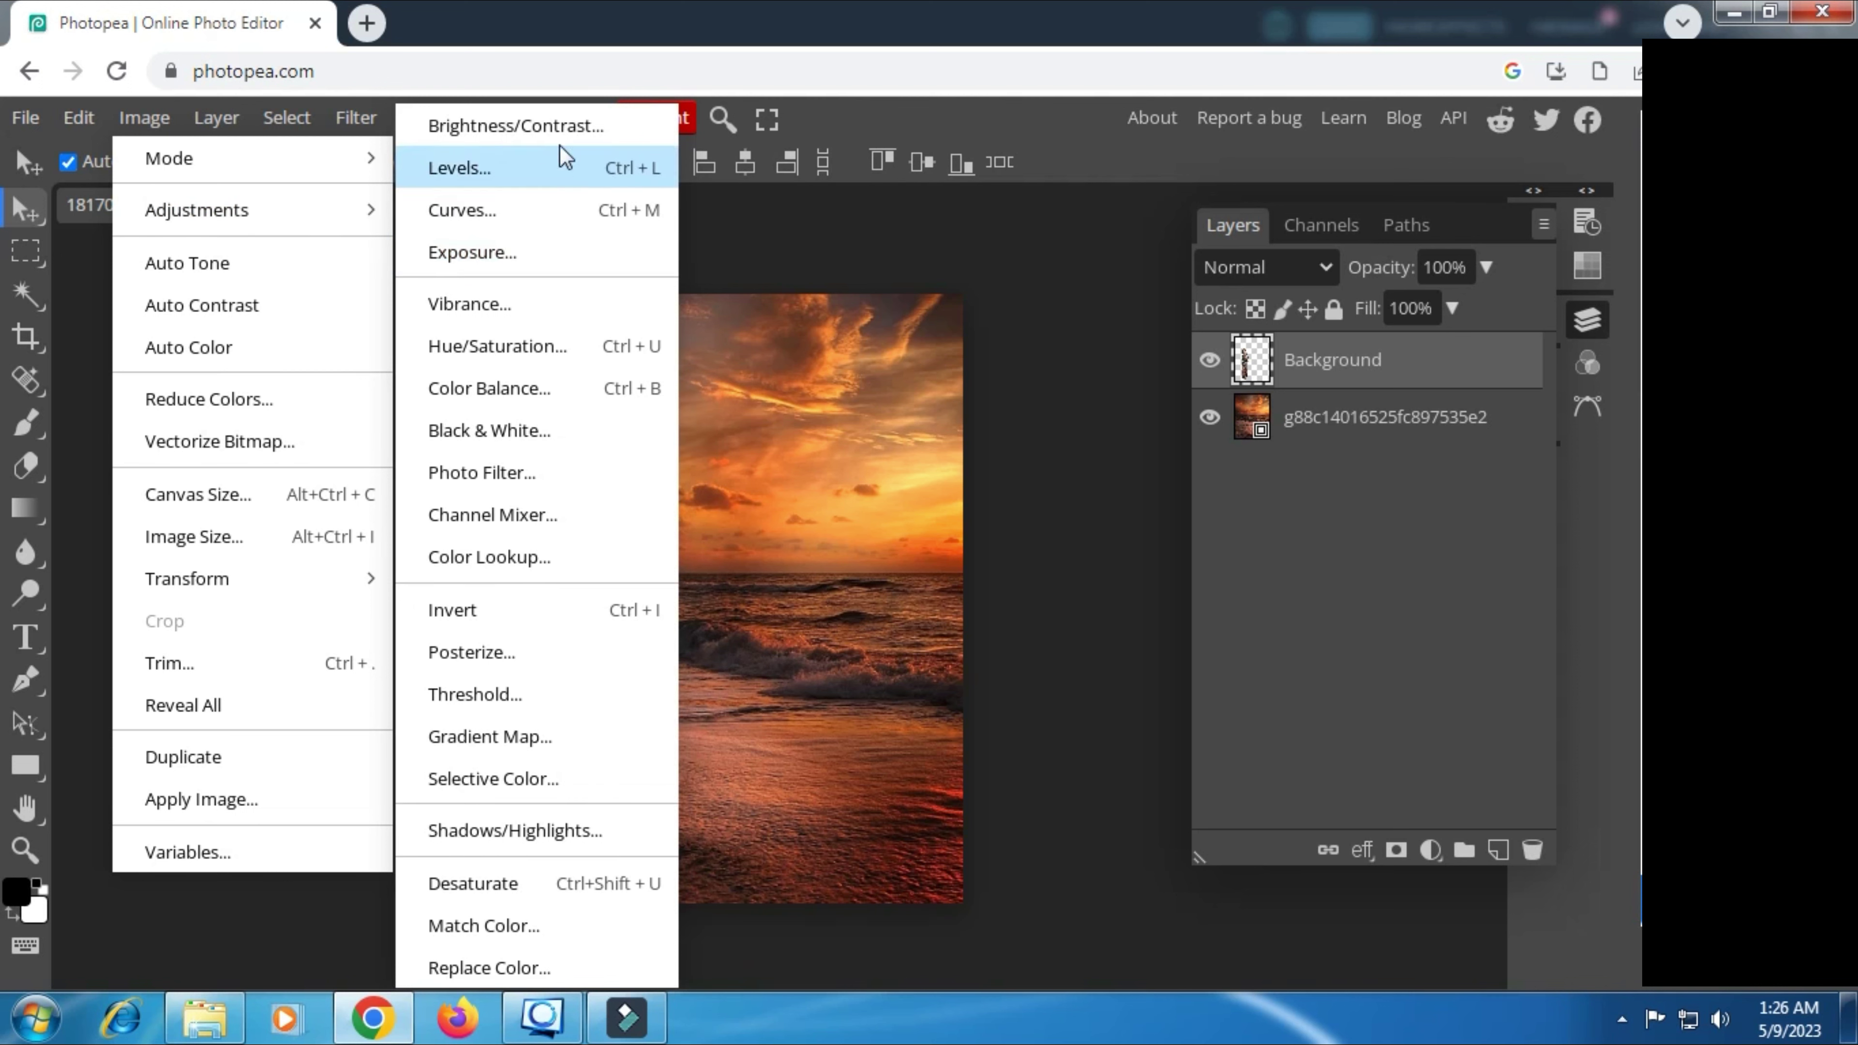
Step: Apply Brightness/Contrast to the woman with Brightness -63 and Contrast 30
left_click(558, 127)
left_click_drag(559, 322, 1154, 387)
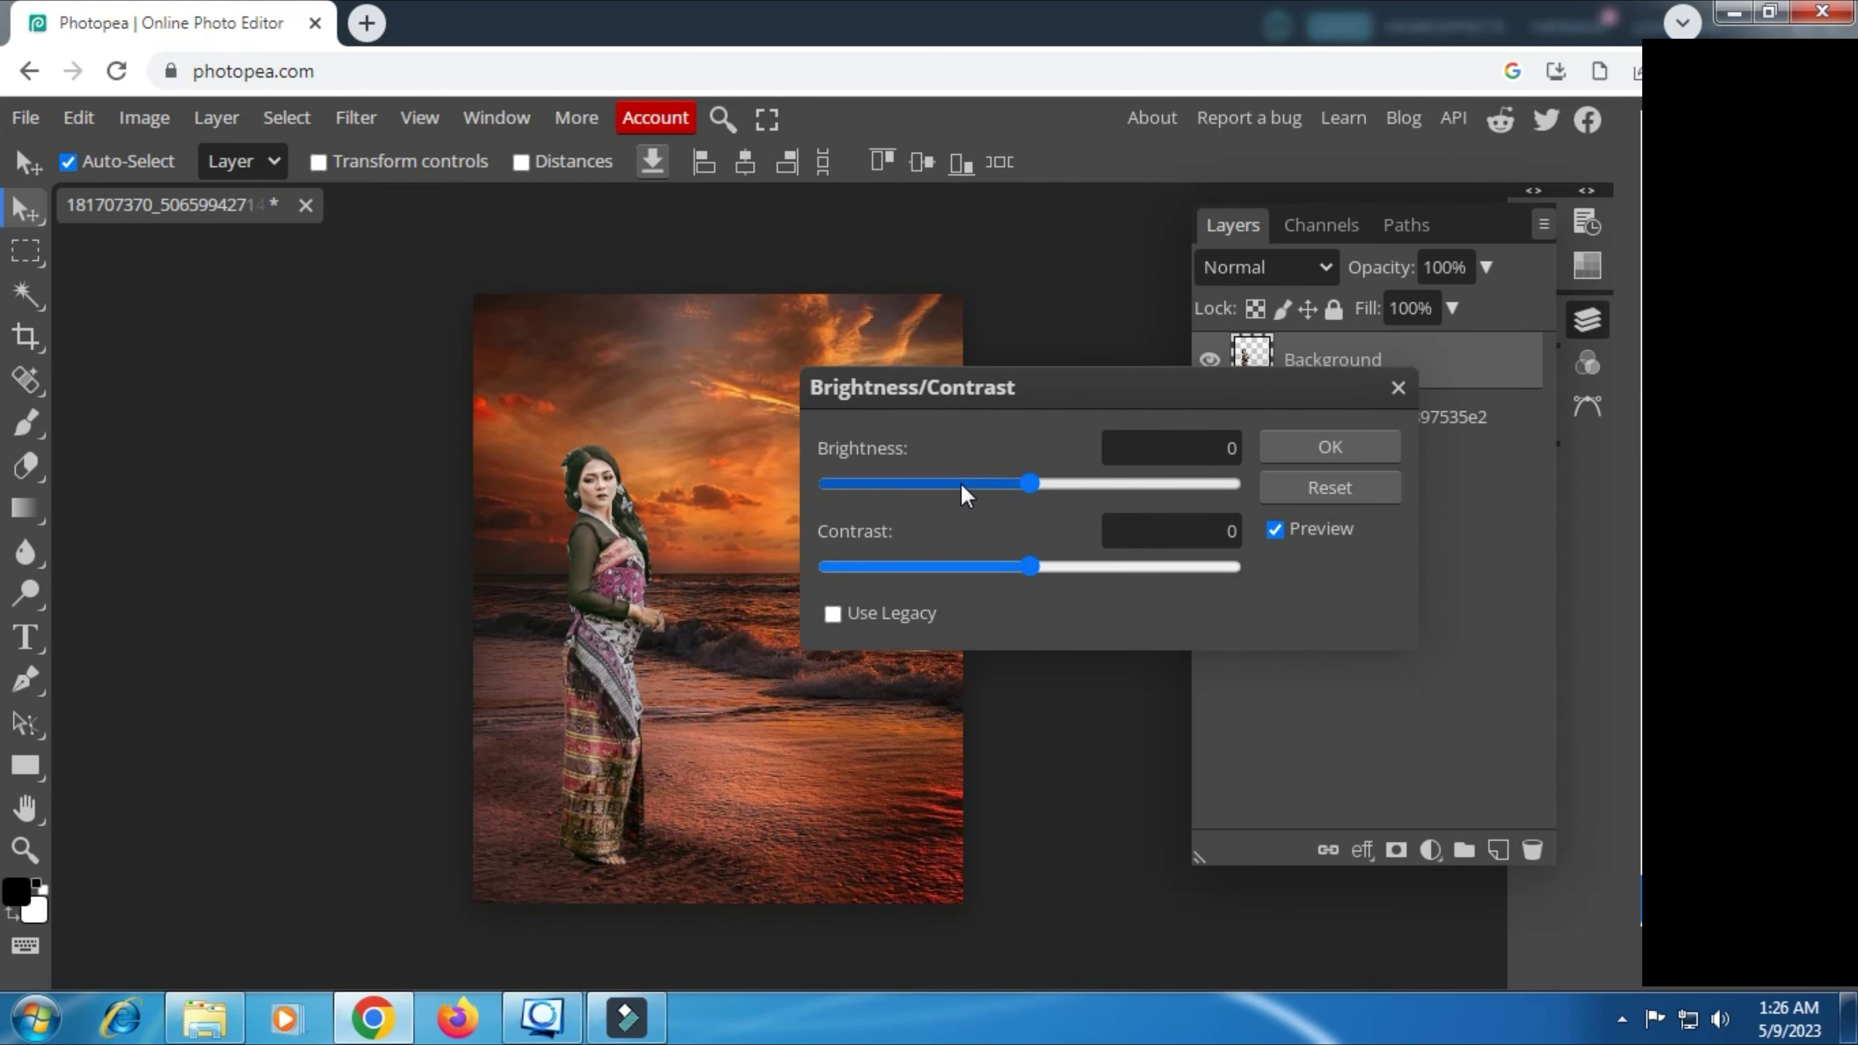
left_click_drag(961, 484, 946, 482)
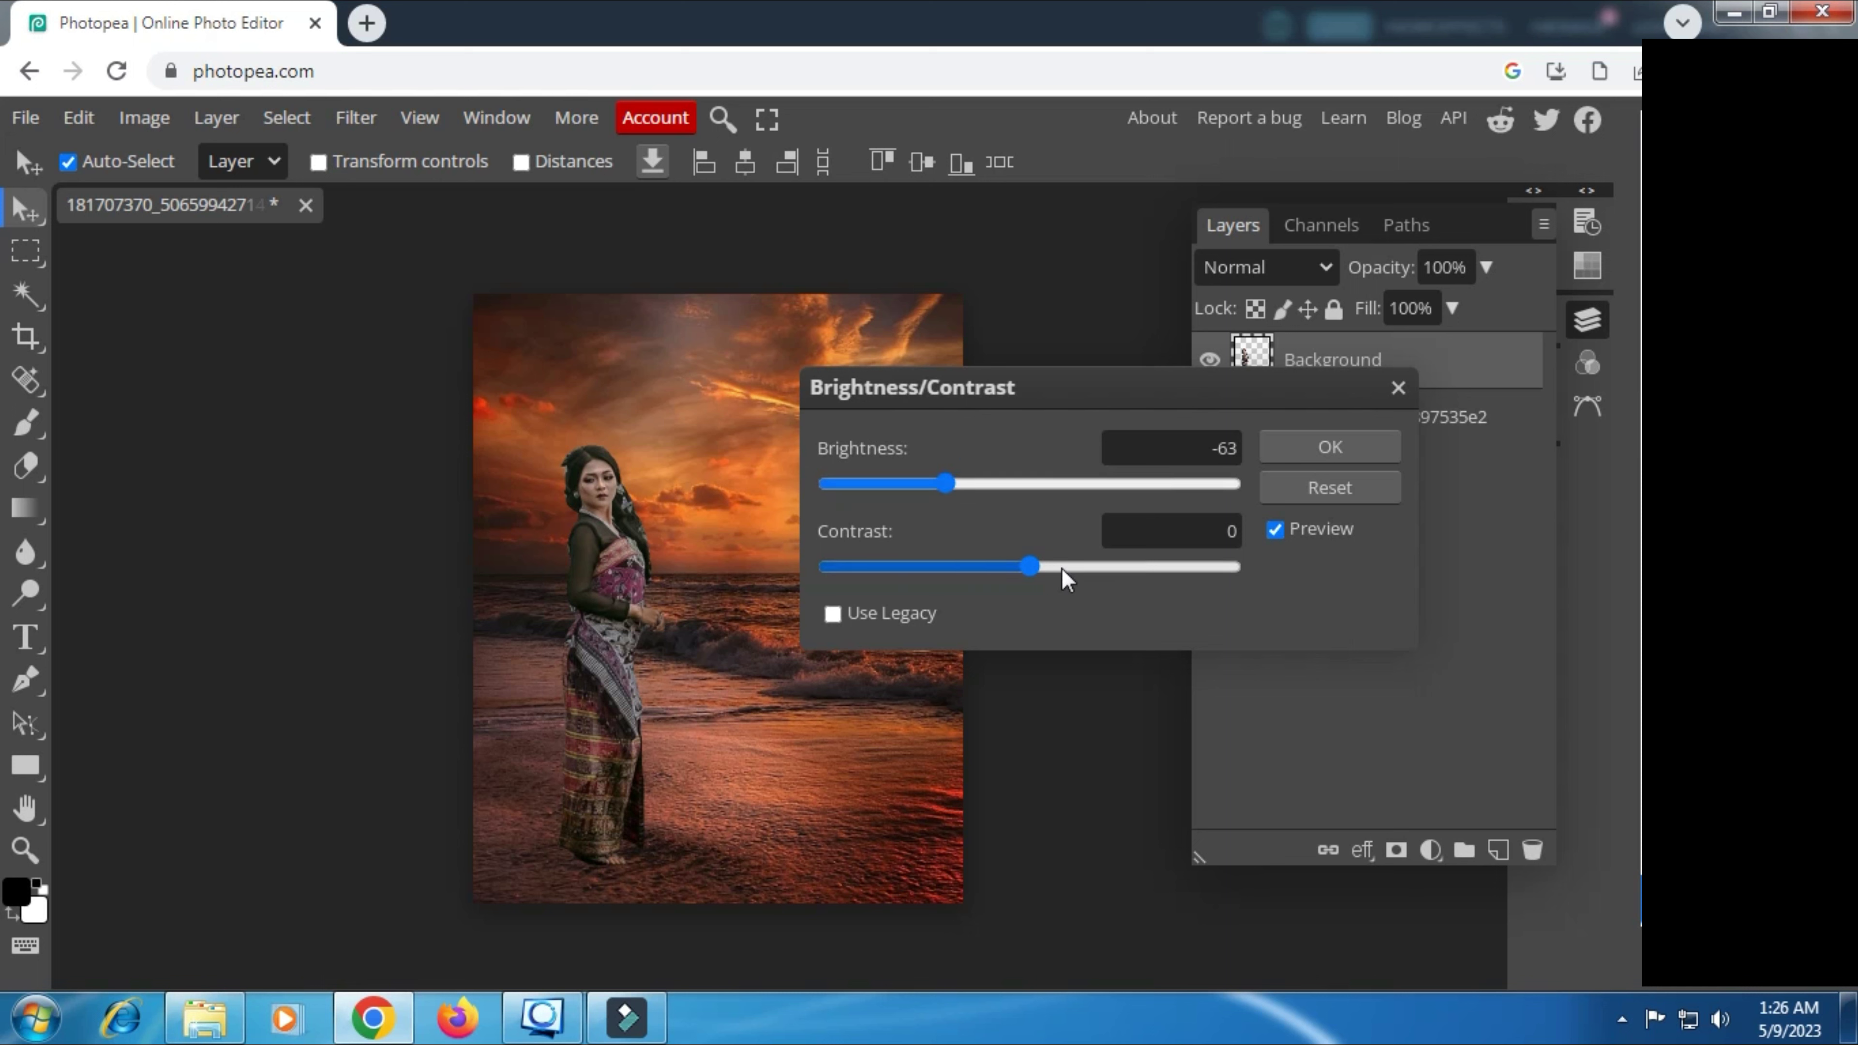
left_click_drag(1061, 570, 1073, 567)
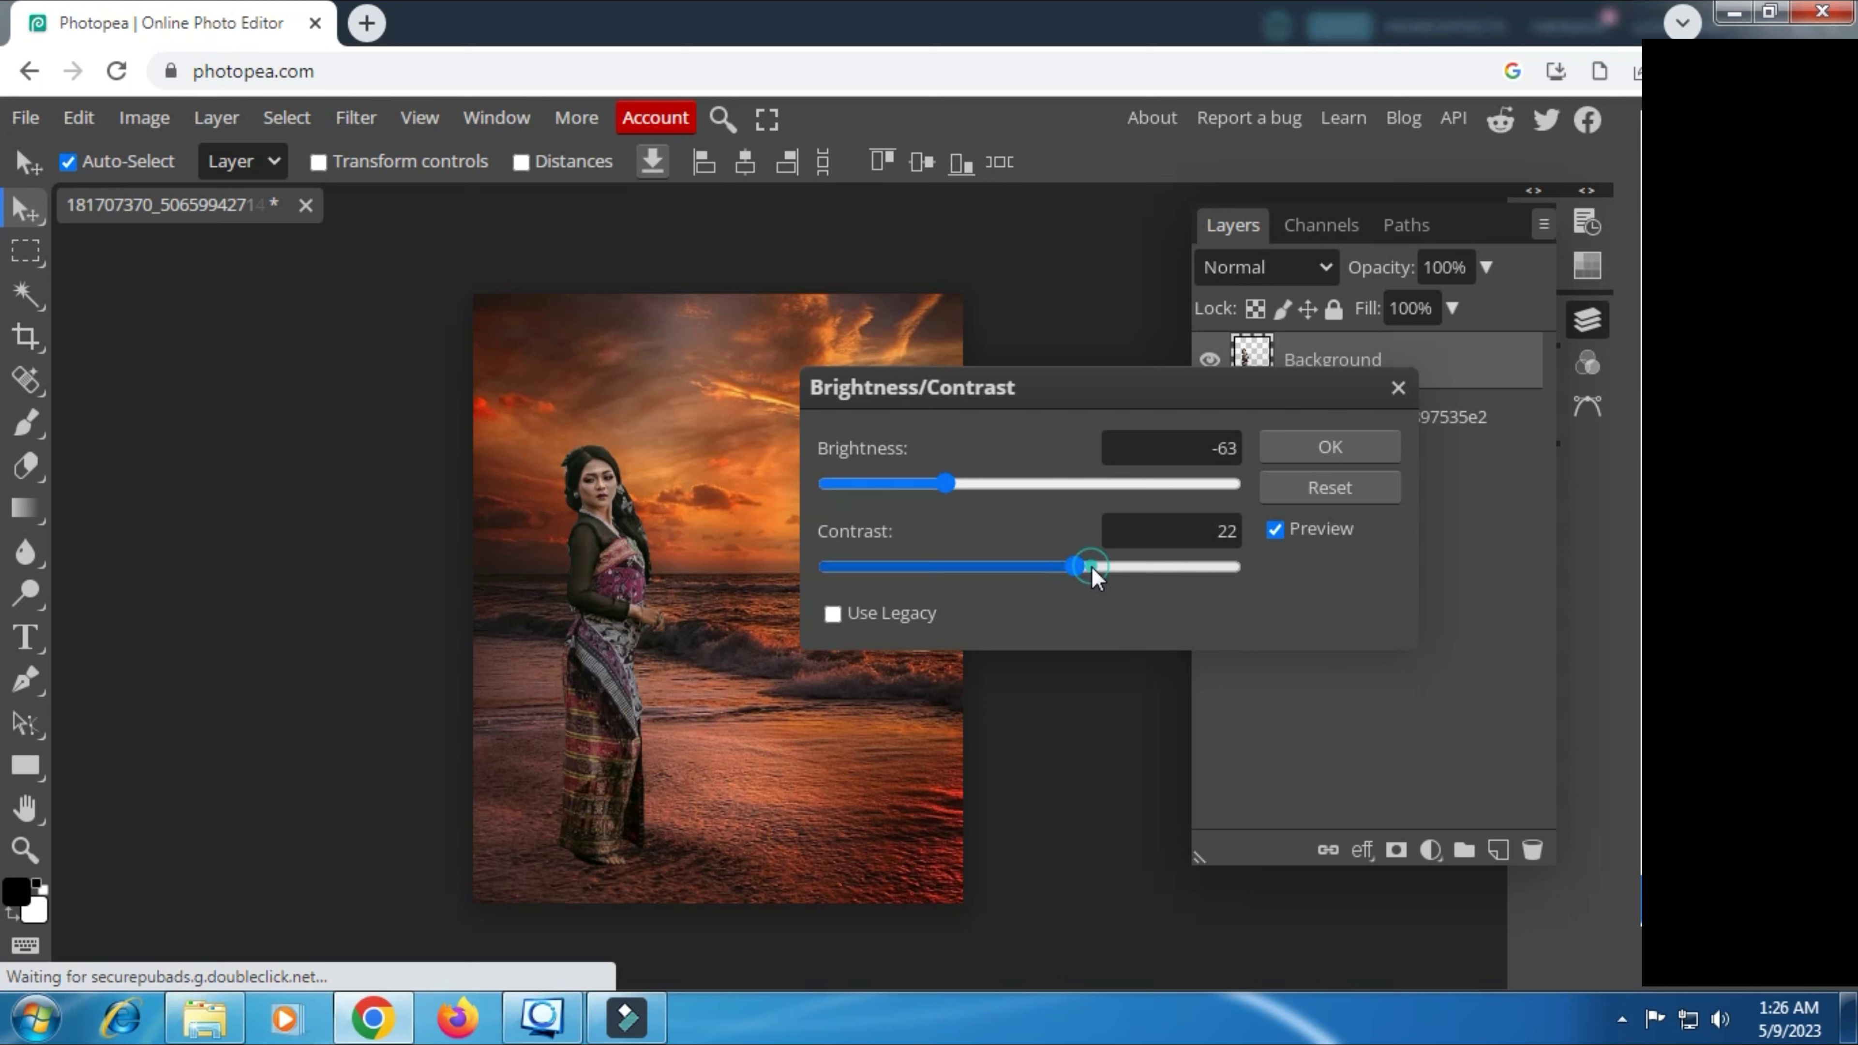
left_click(1092, 567)
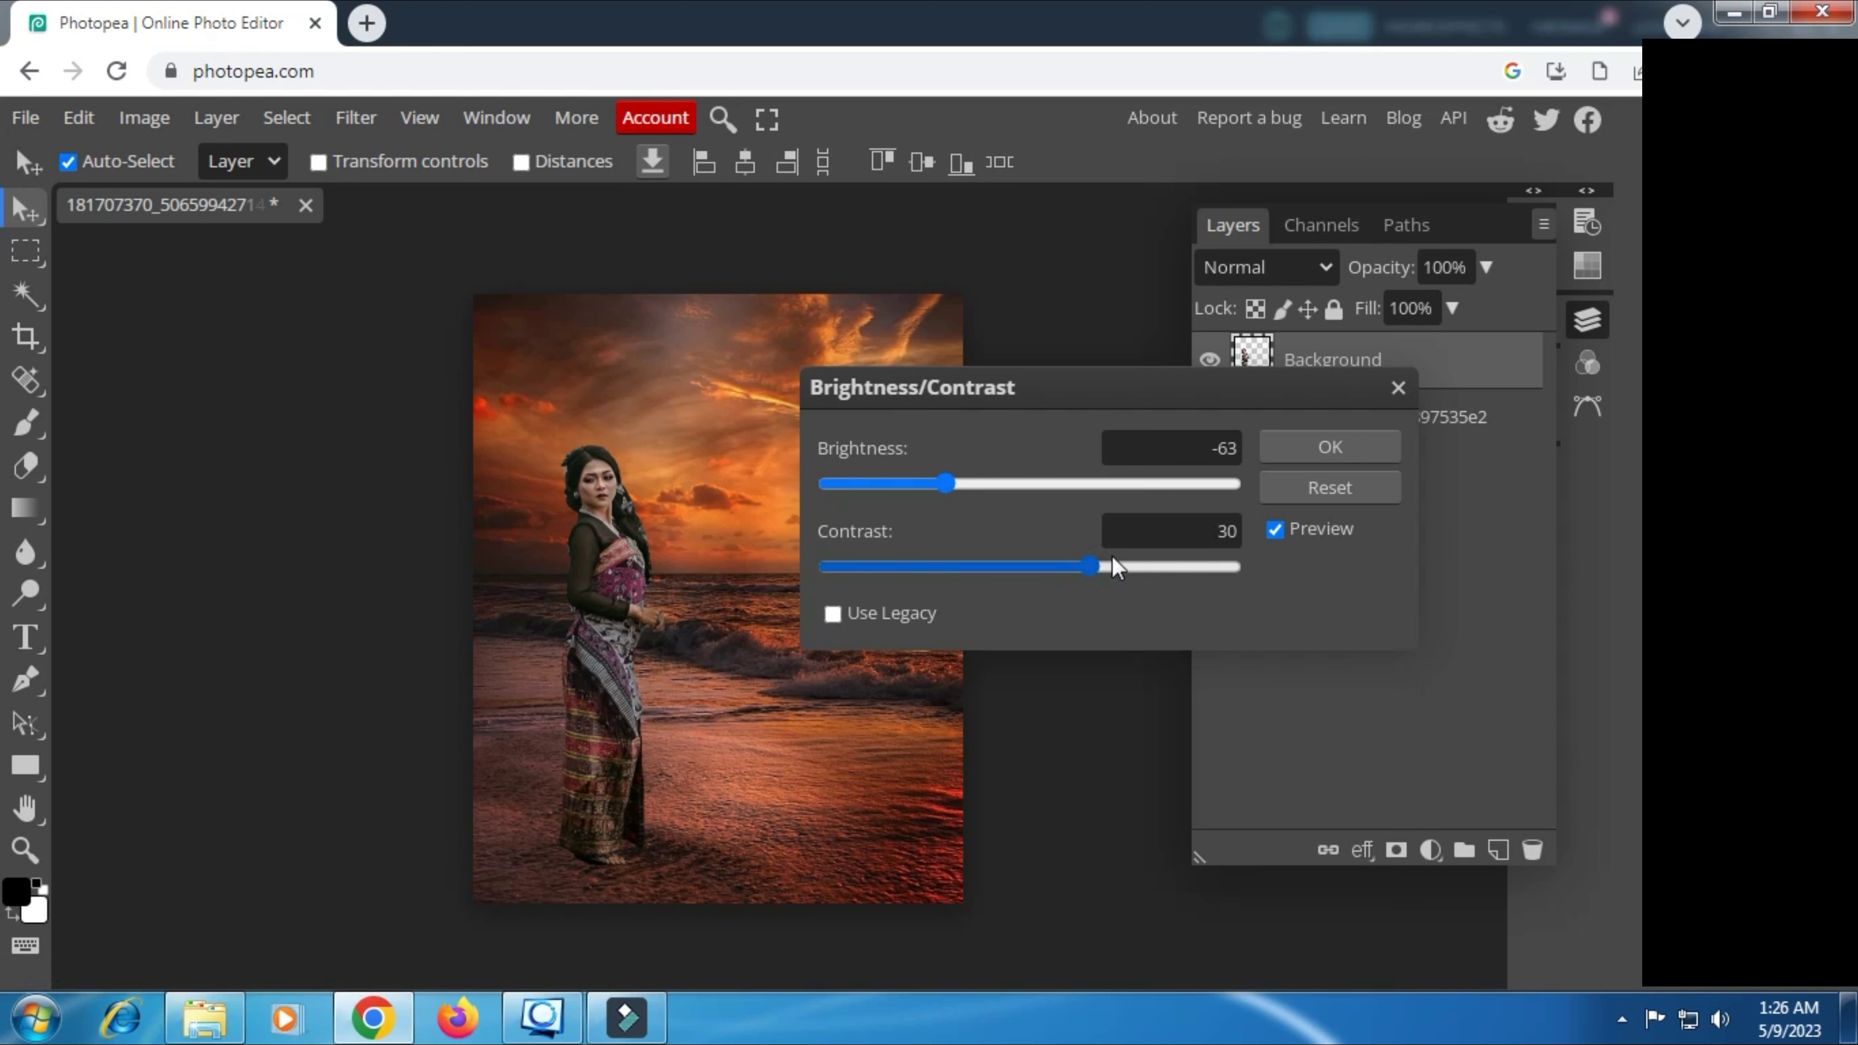
left_click(1315, 444)
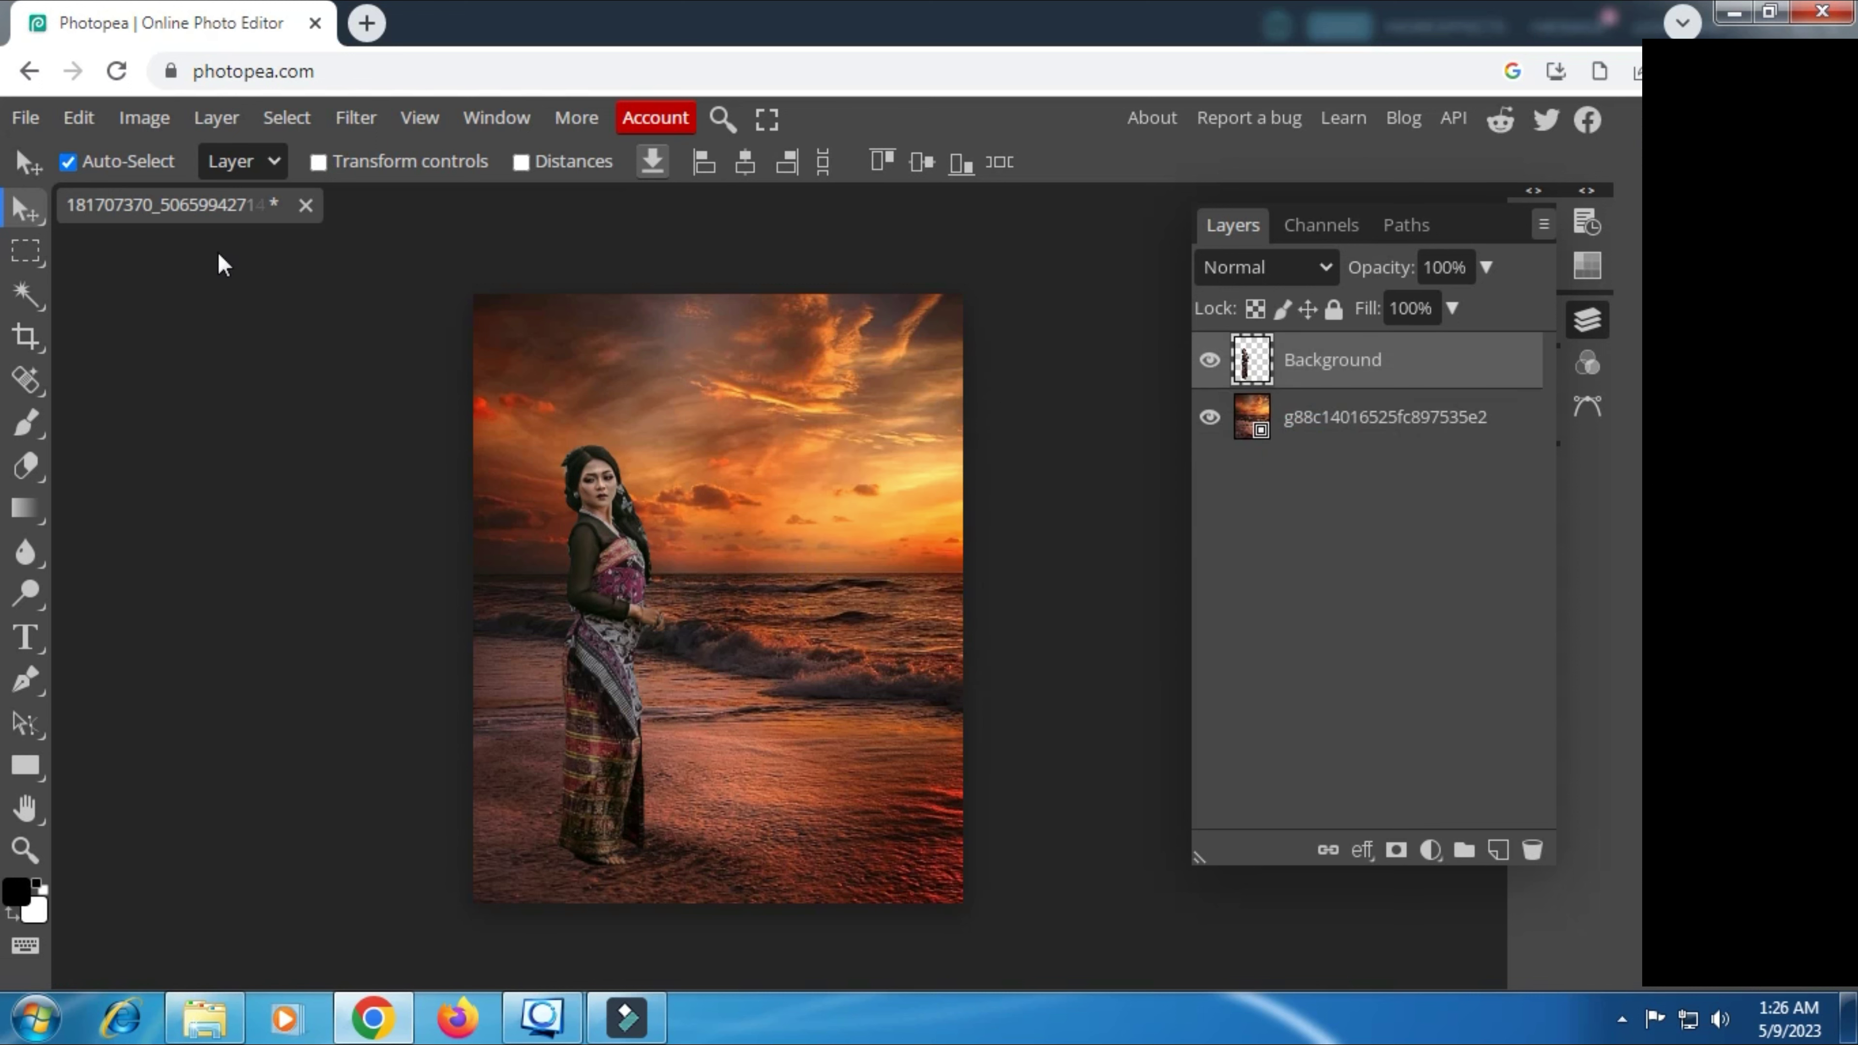
Step: In Color Balance, shift the woman's shadows to 24/-24/-13
left_click(144, 118)
mouse_move(198, 209)
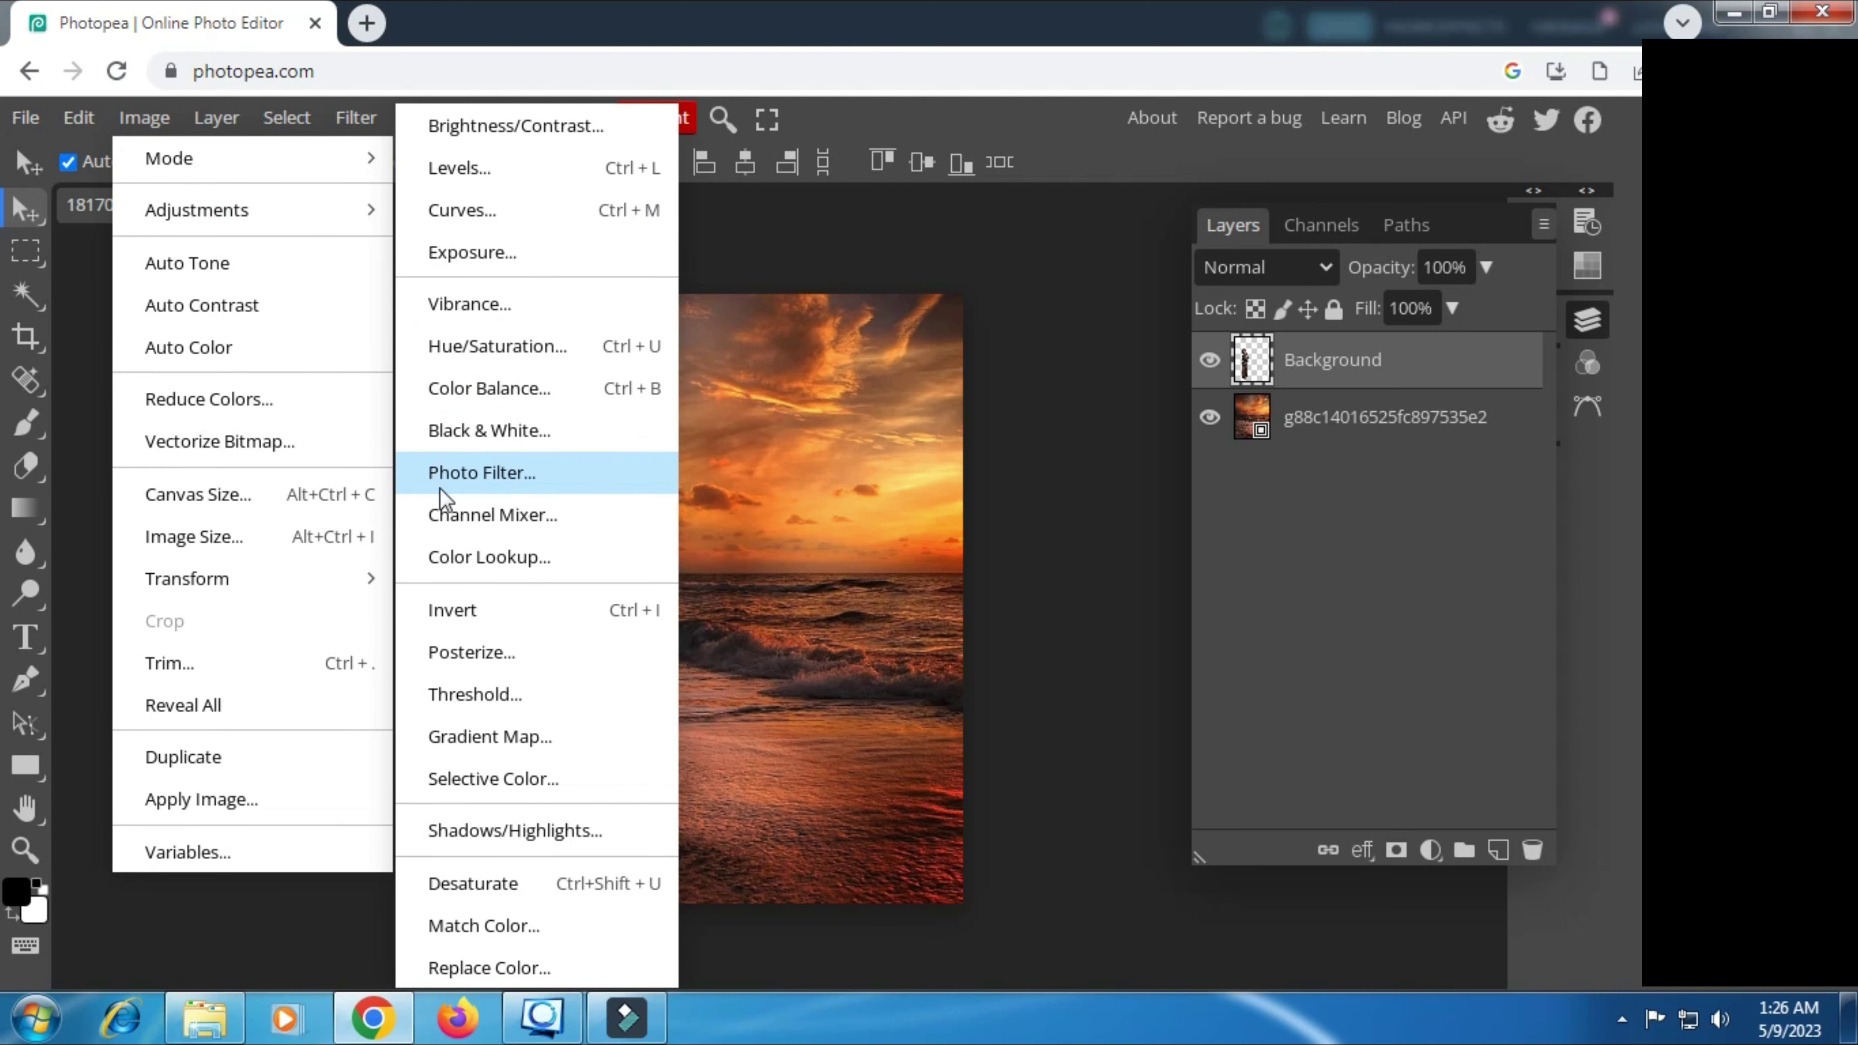
left_click(496, 389)
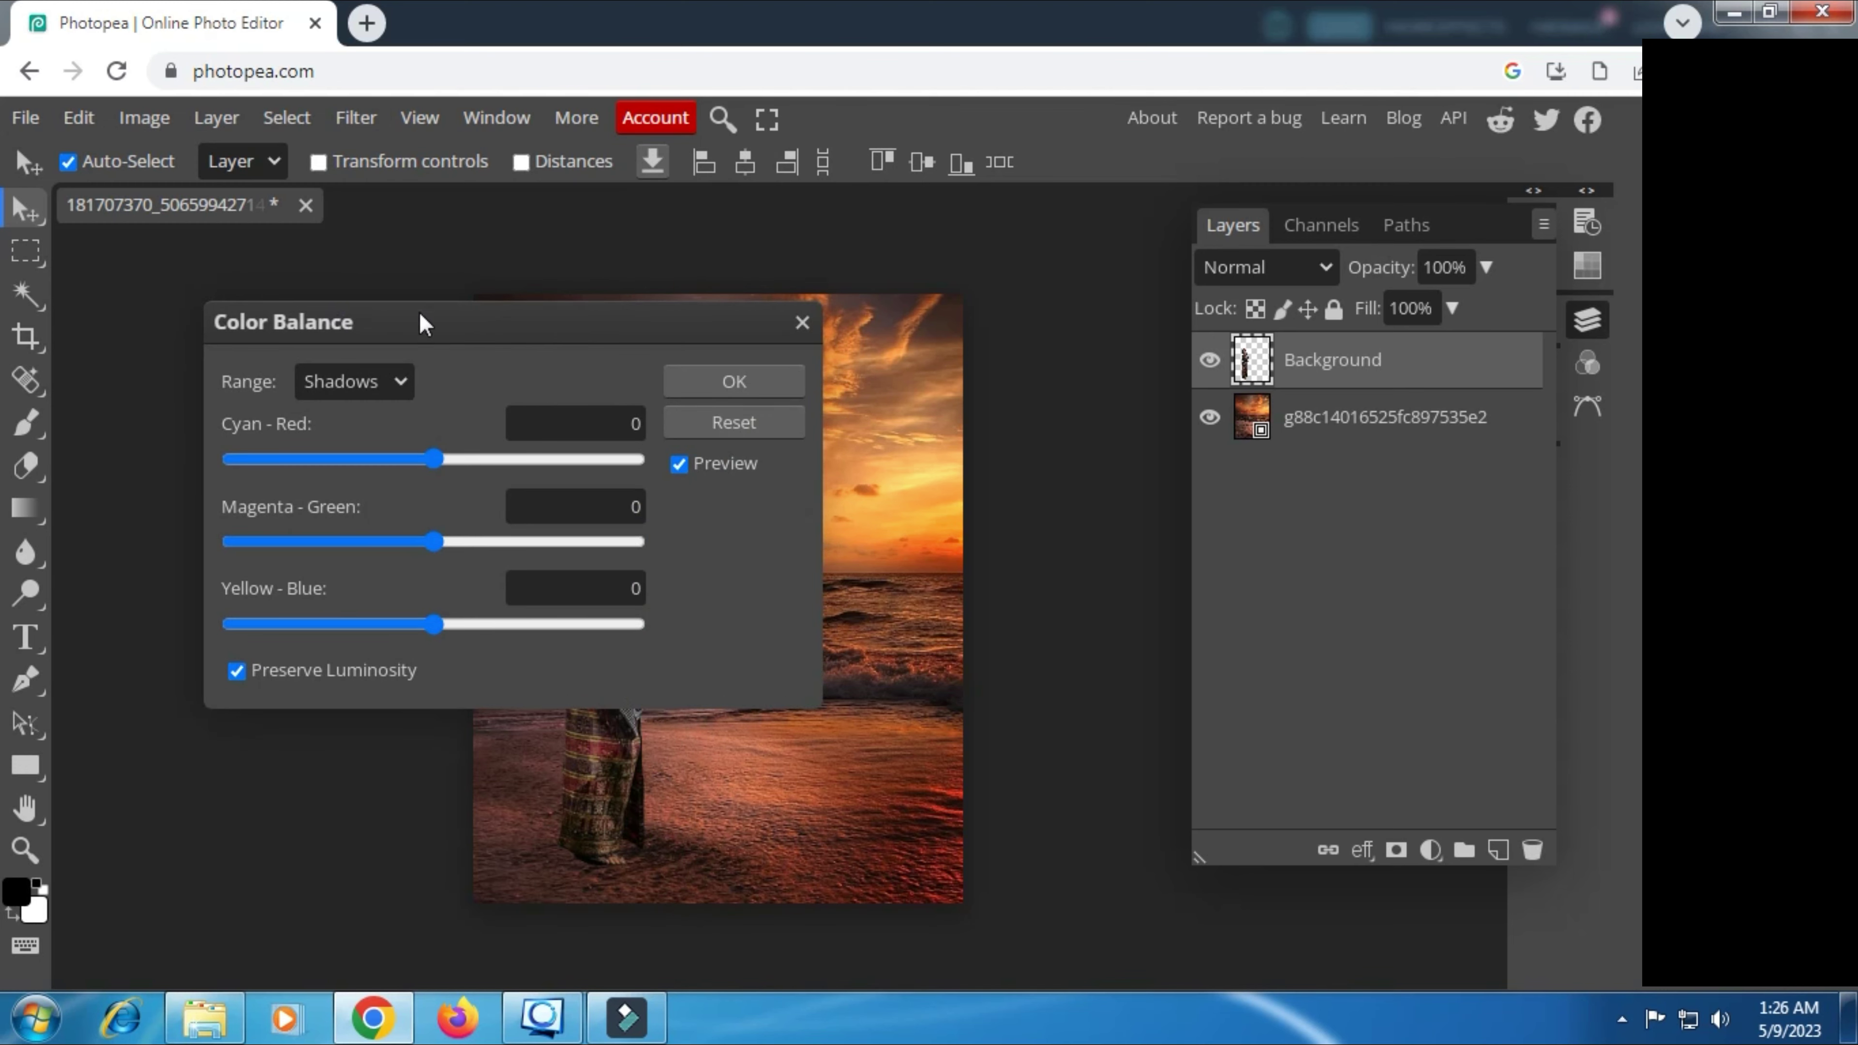
left_click_drag(419, 315, 988, 321)
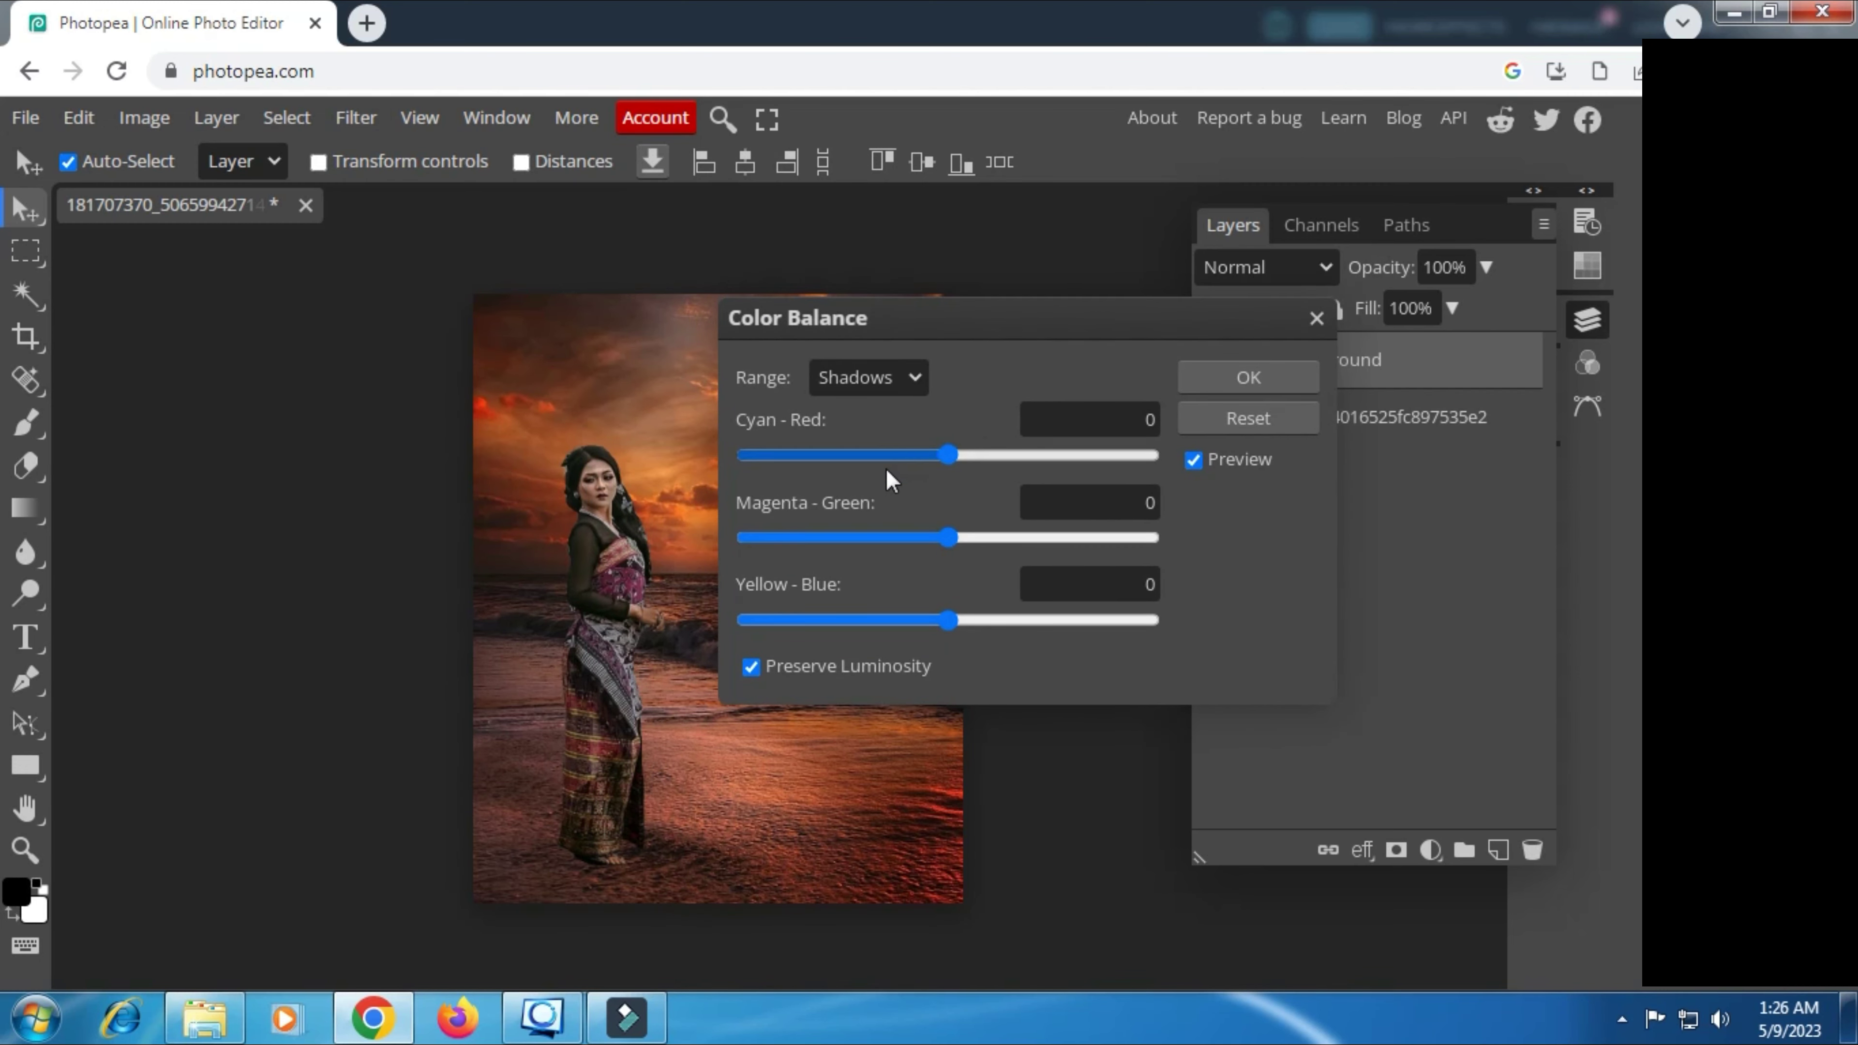
left_click(994, 453)
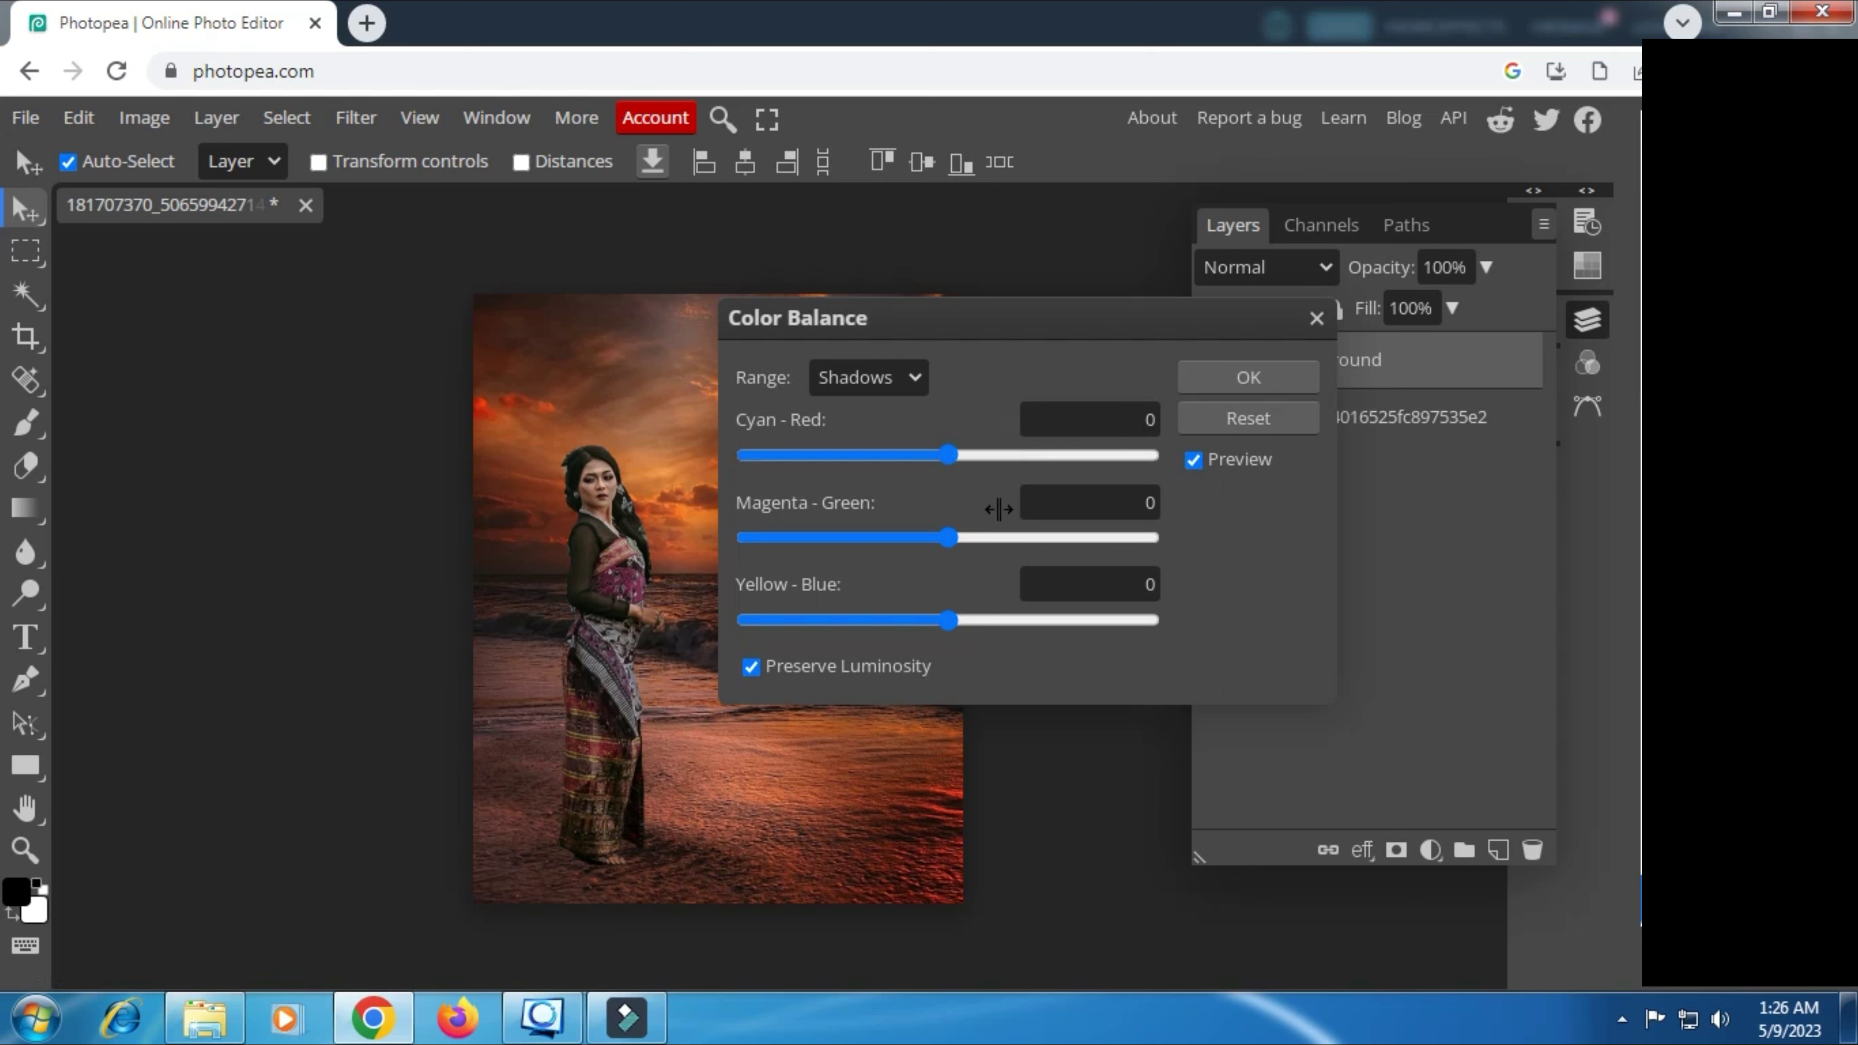
left_click(925, 538)
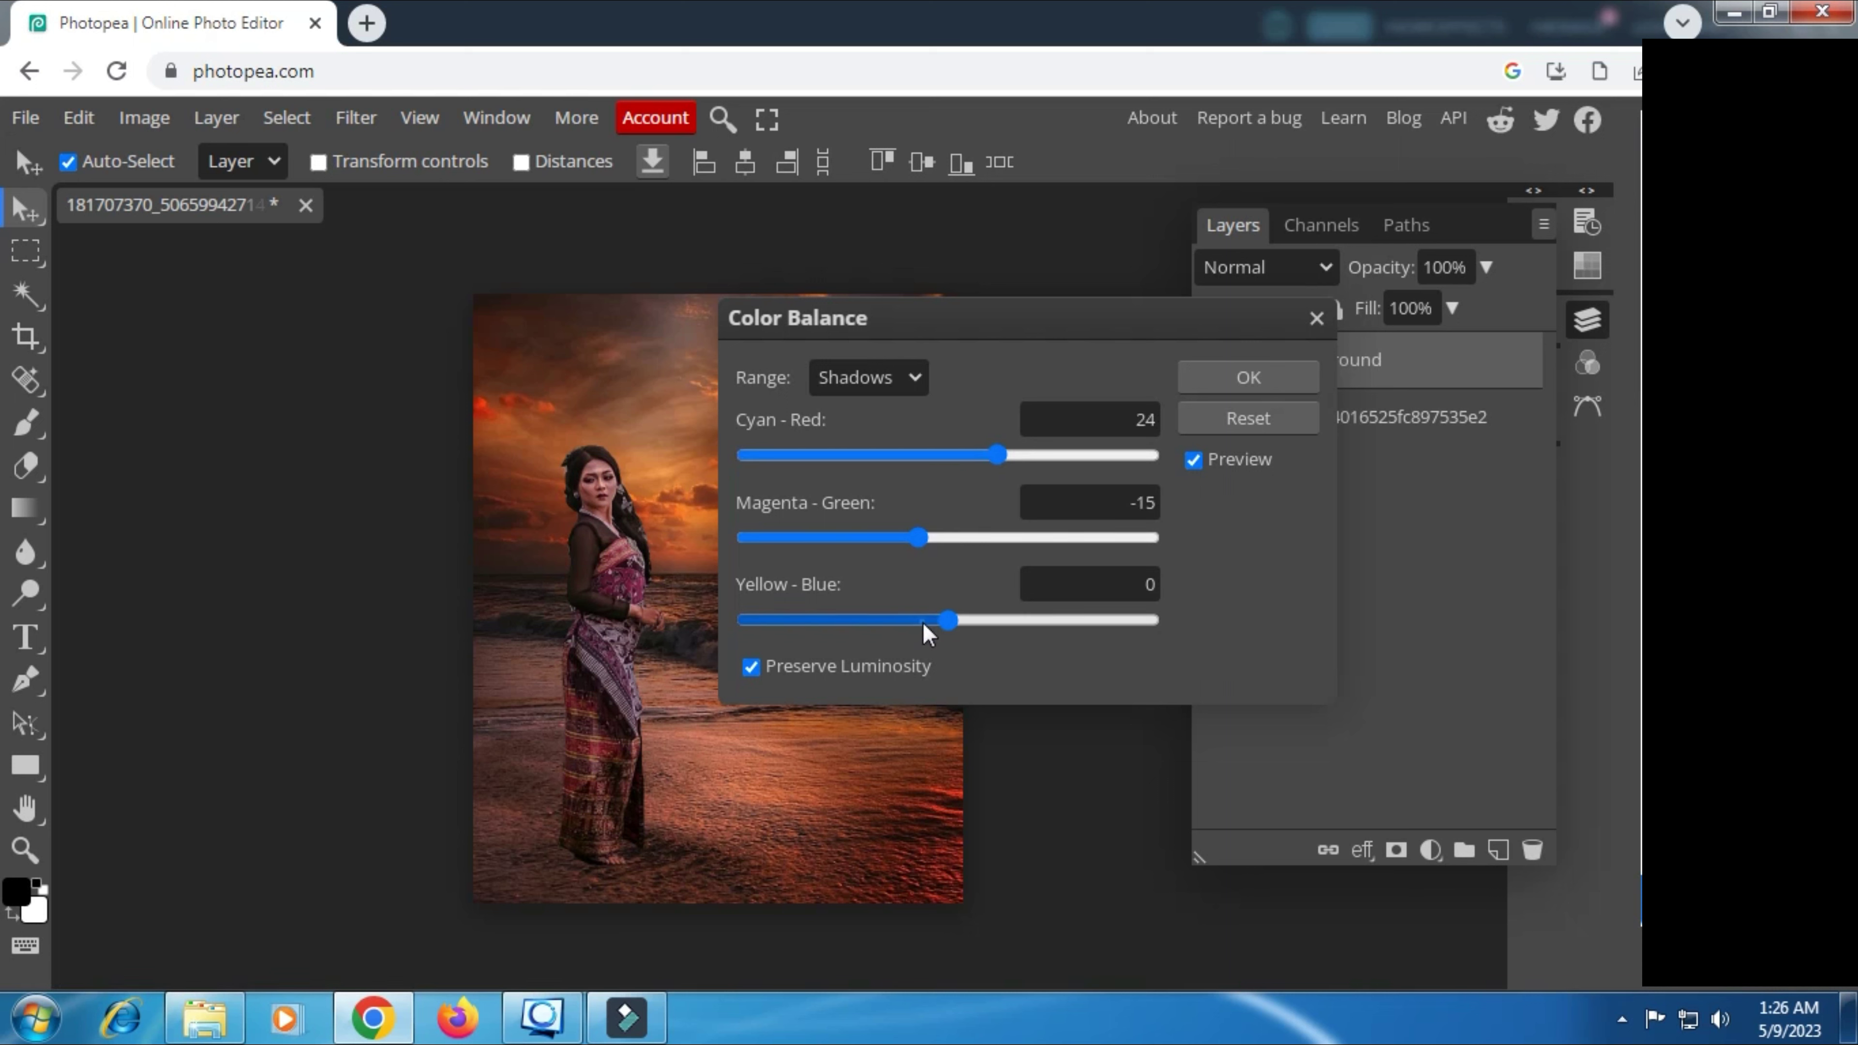
left_click(899, 539)
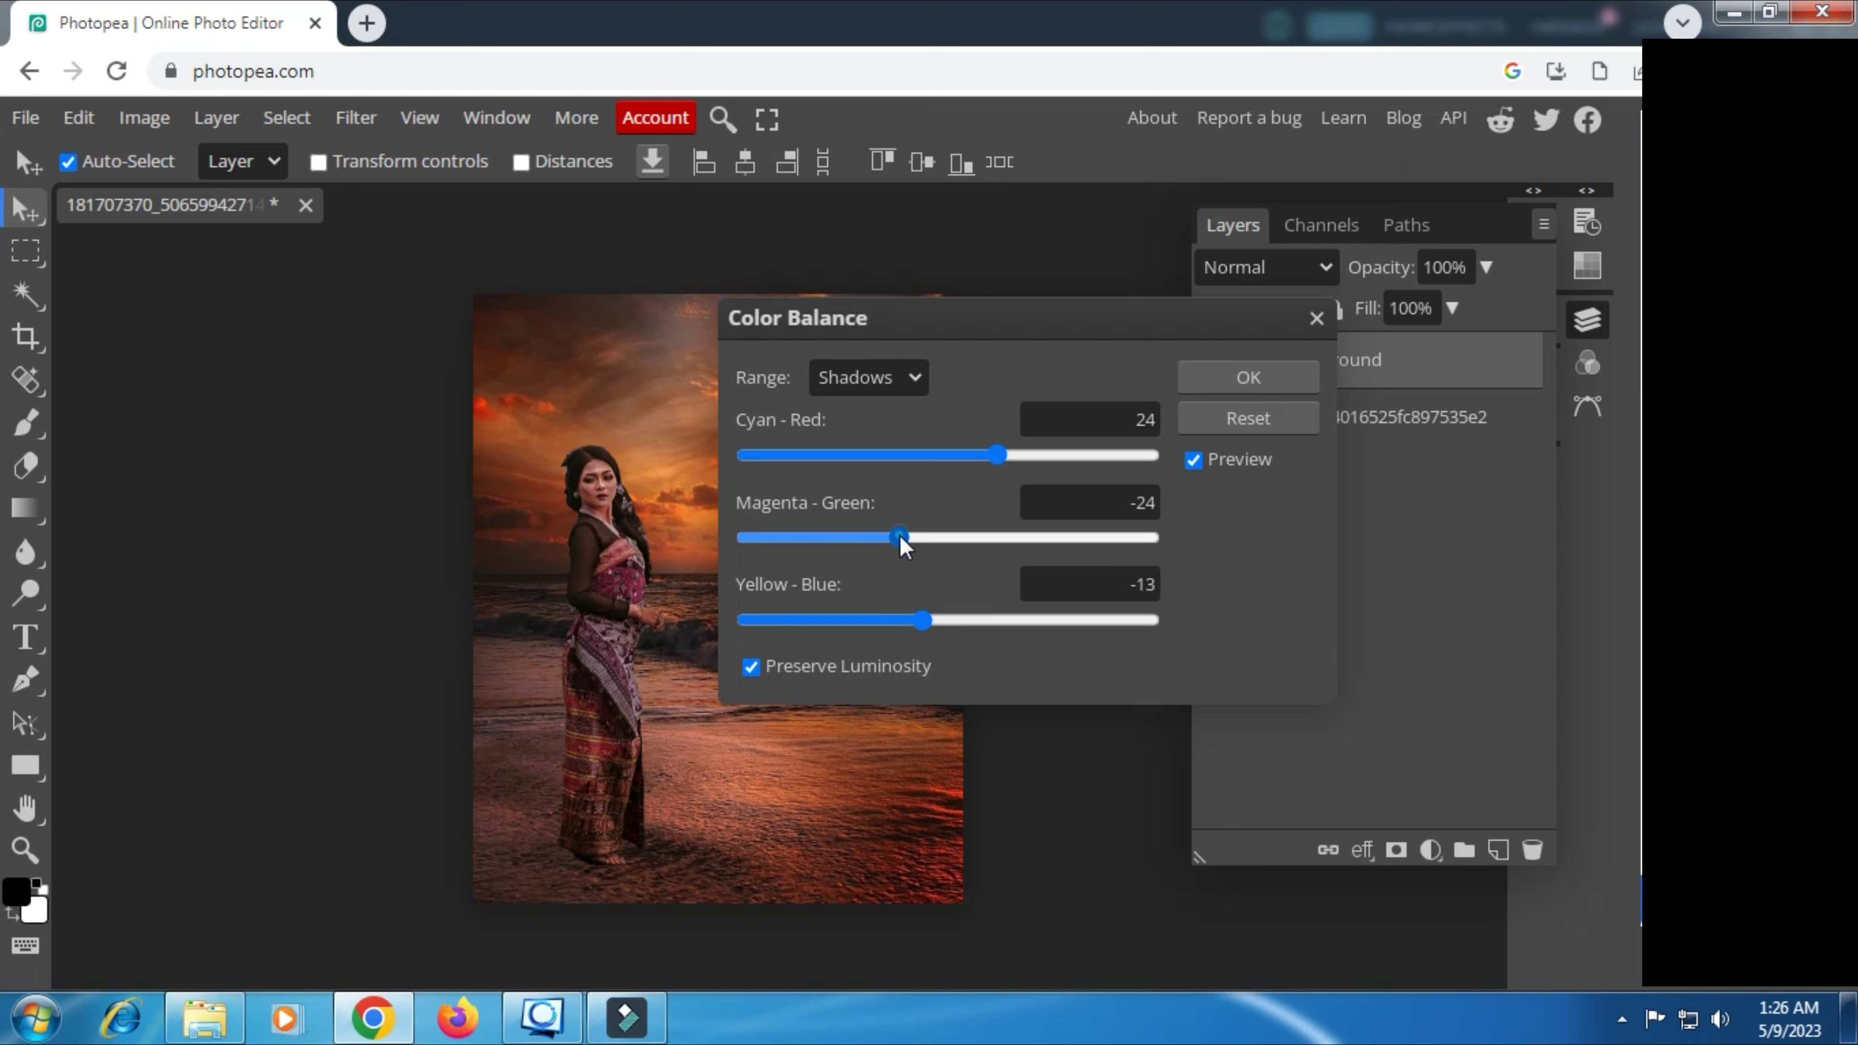
left_click(895, 618)
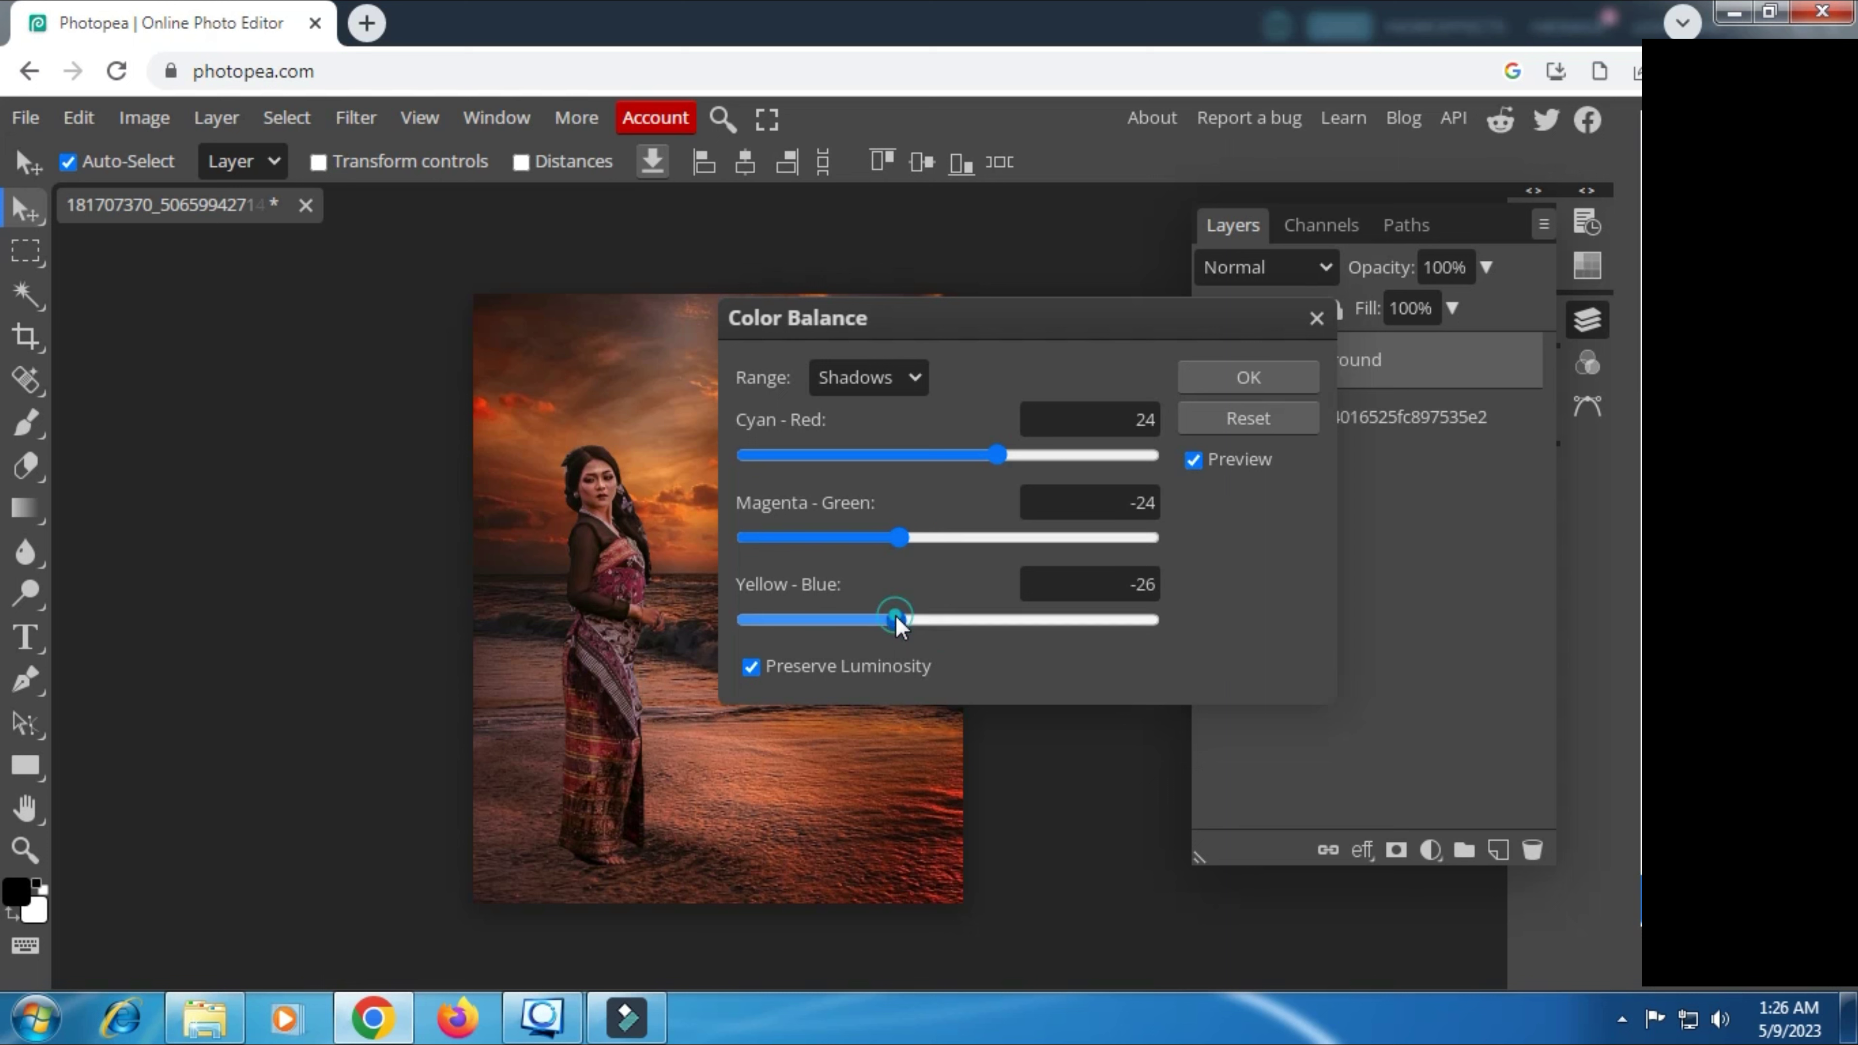
Step: Shift the midtones to 24/-16/-12 and apply the color balance
left_click(914, 377)
left_click(883, 433)
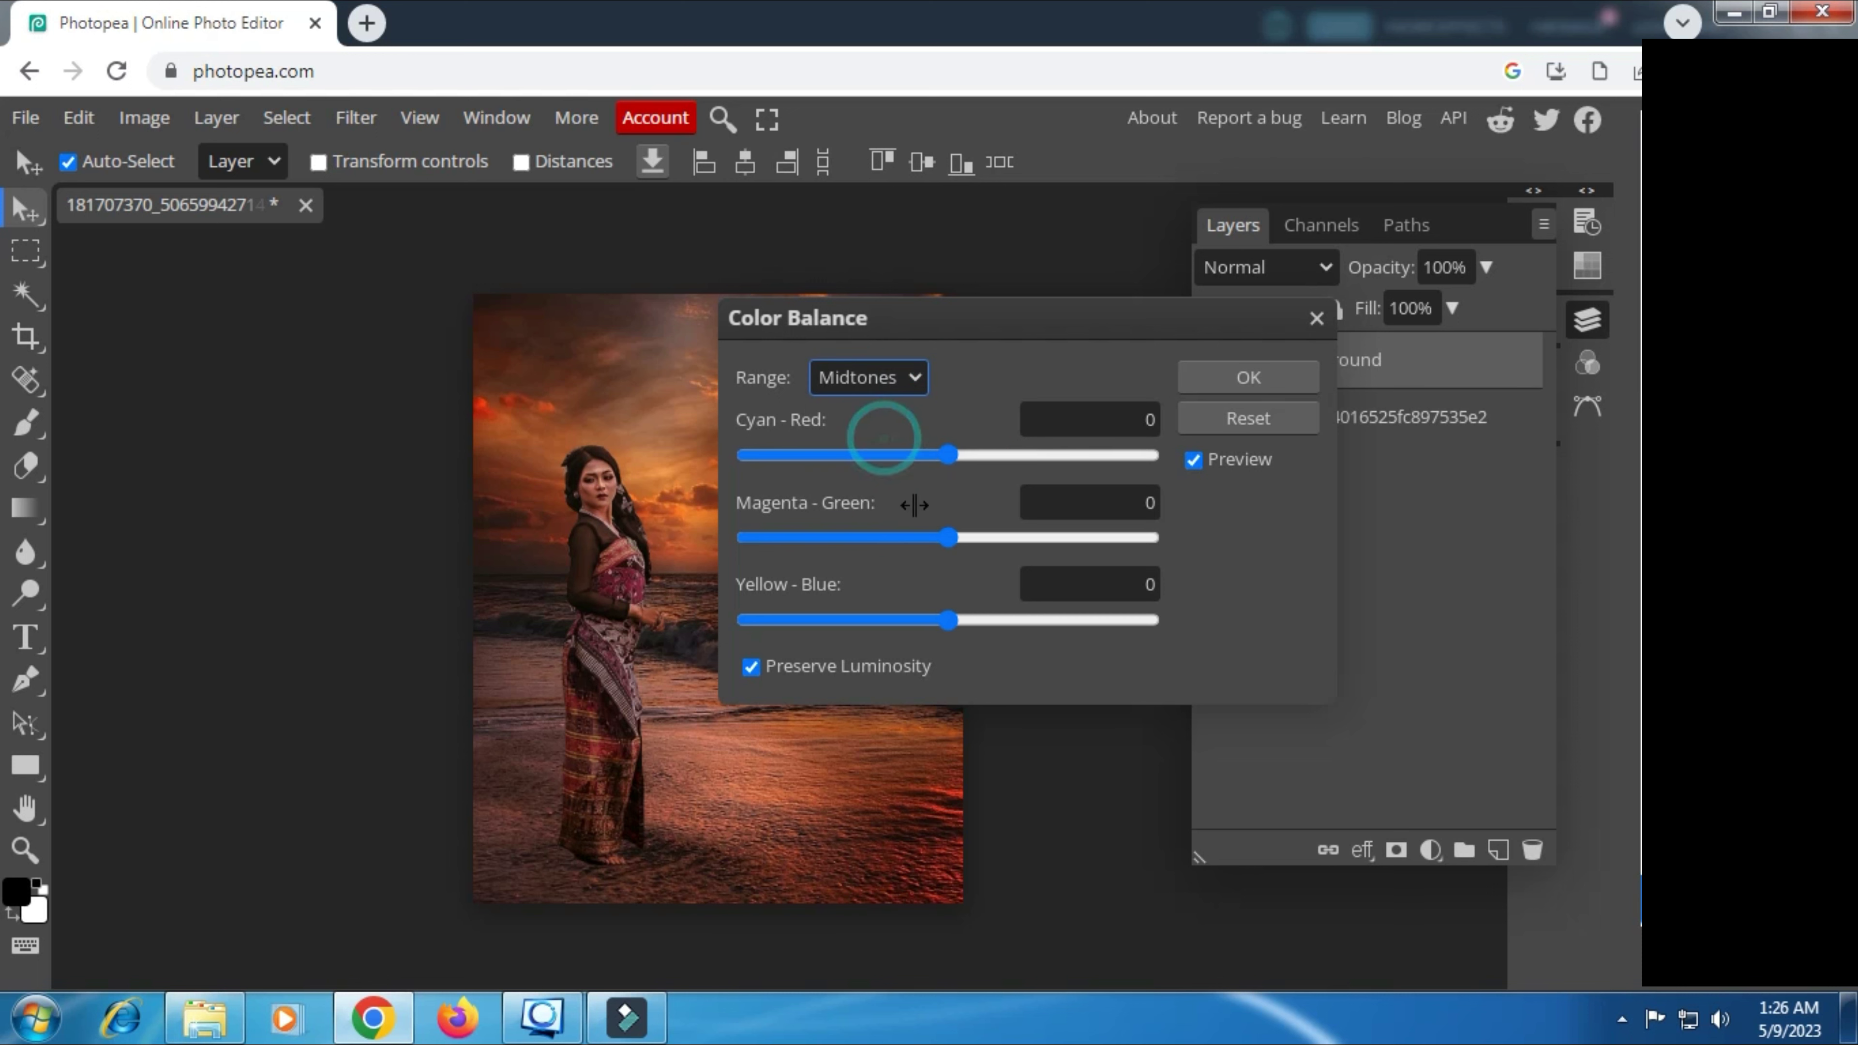
left_click(998, 455)
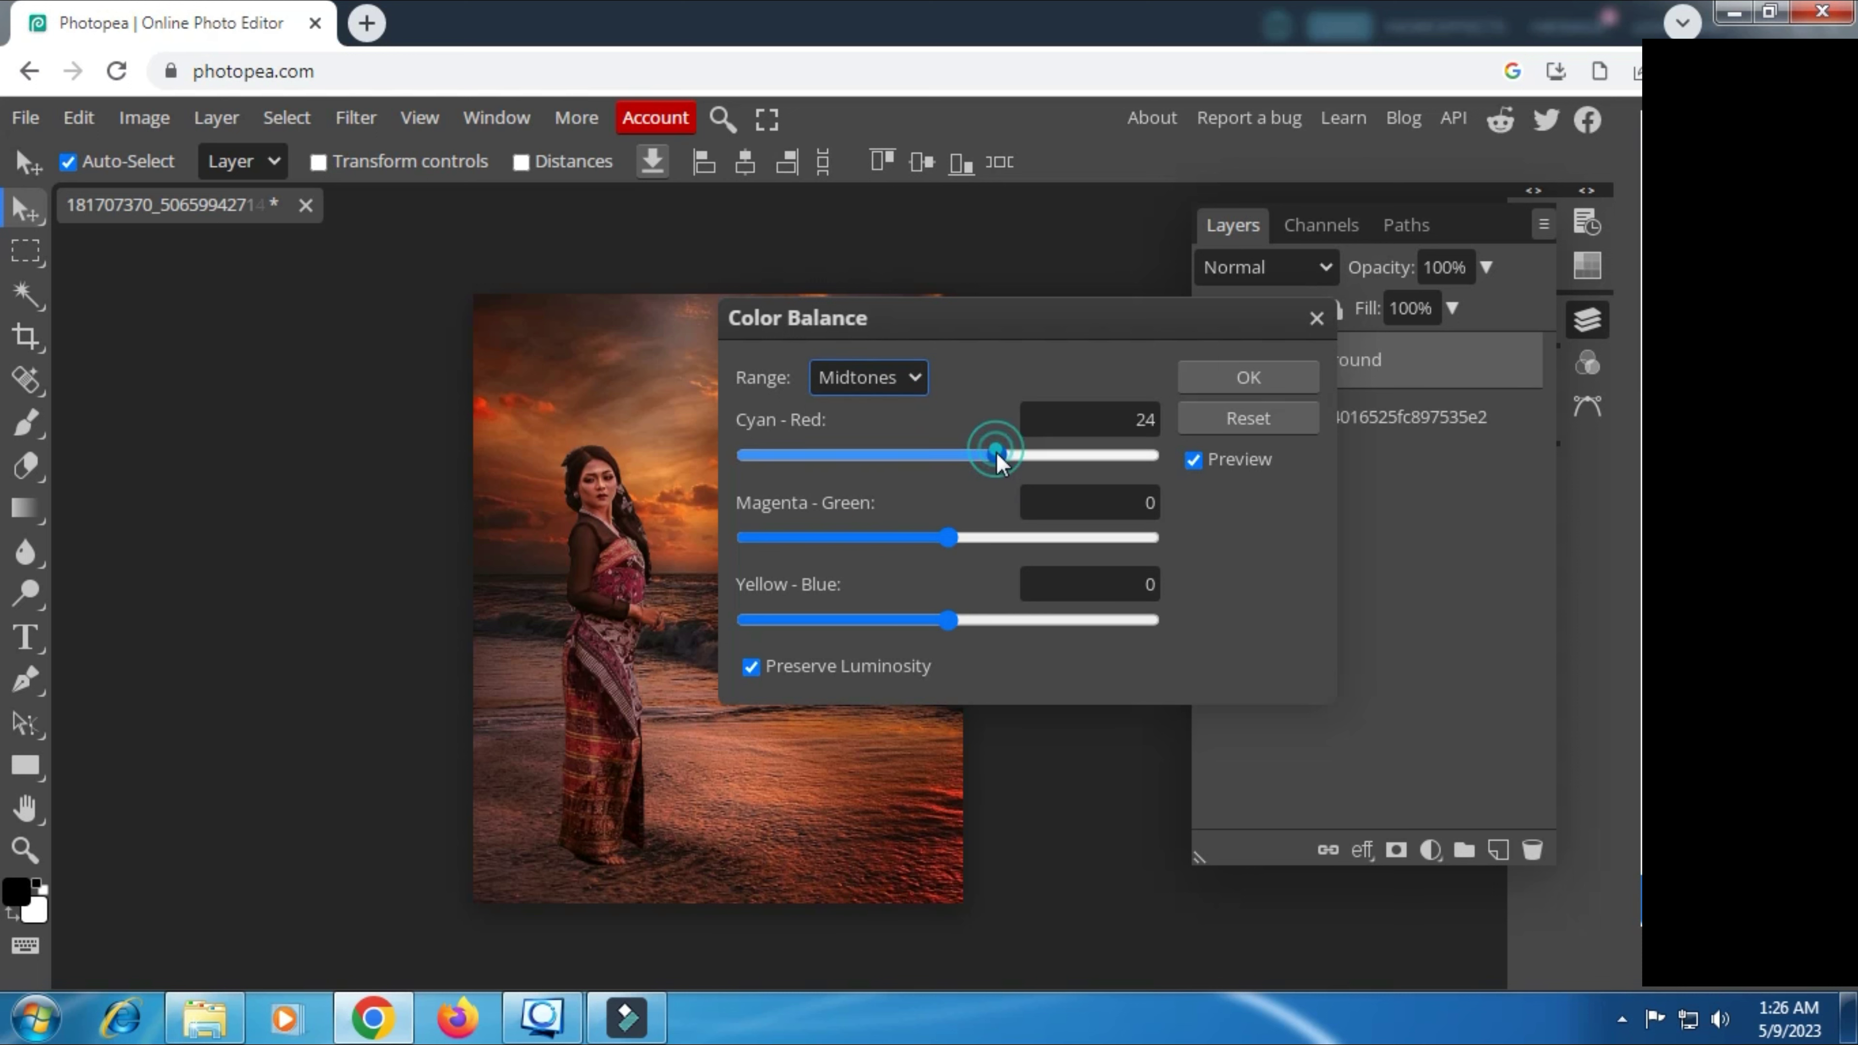
left_click(916, 538)
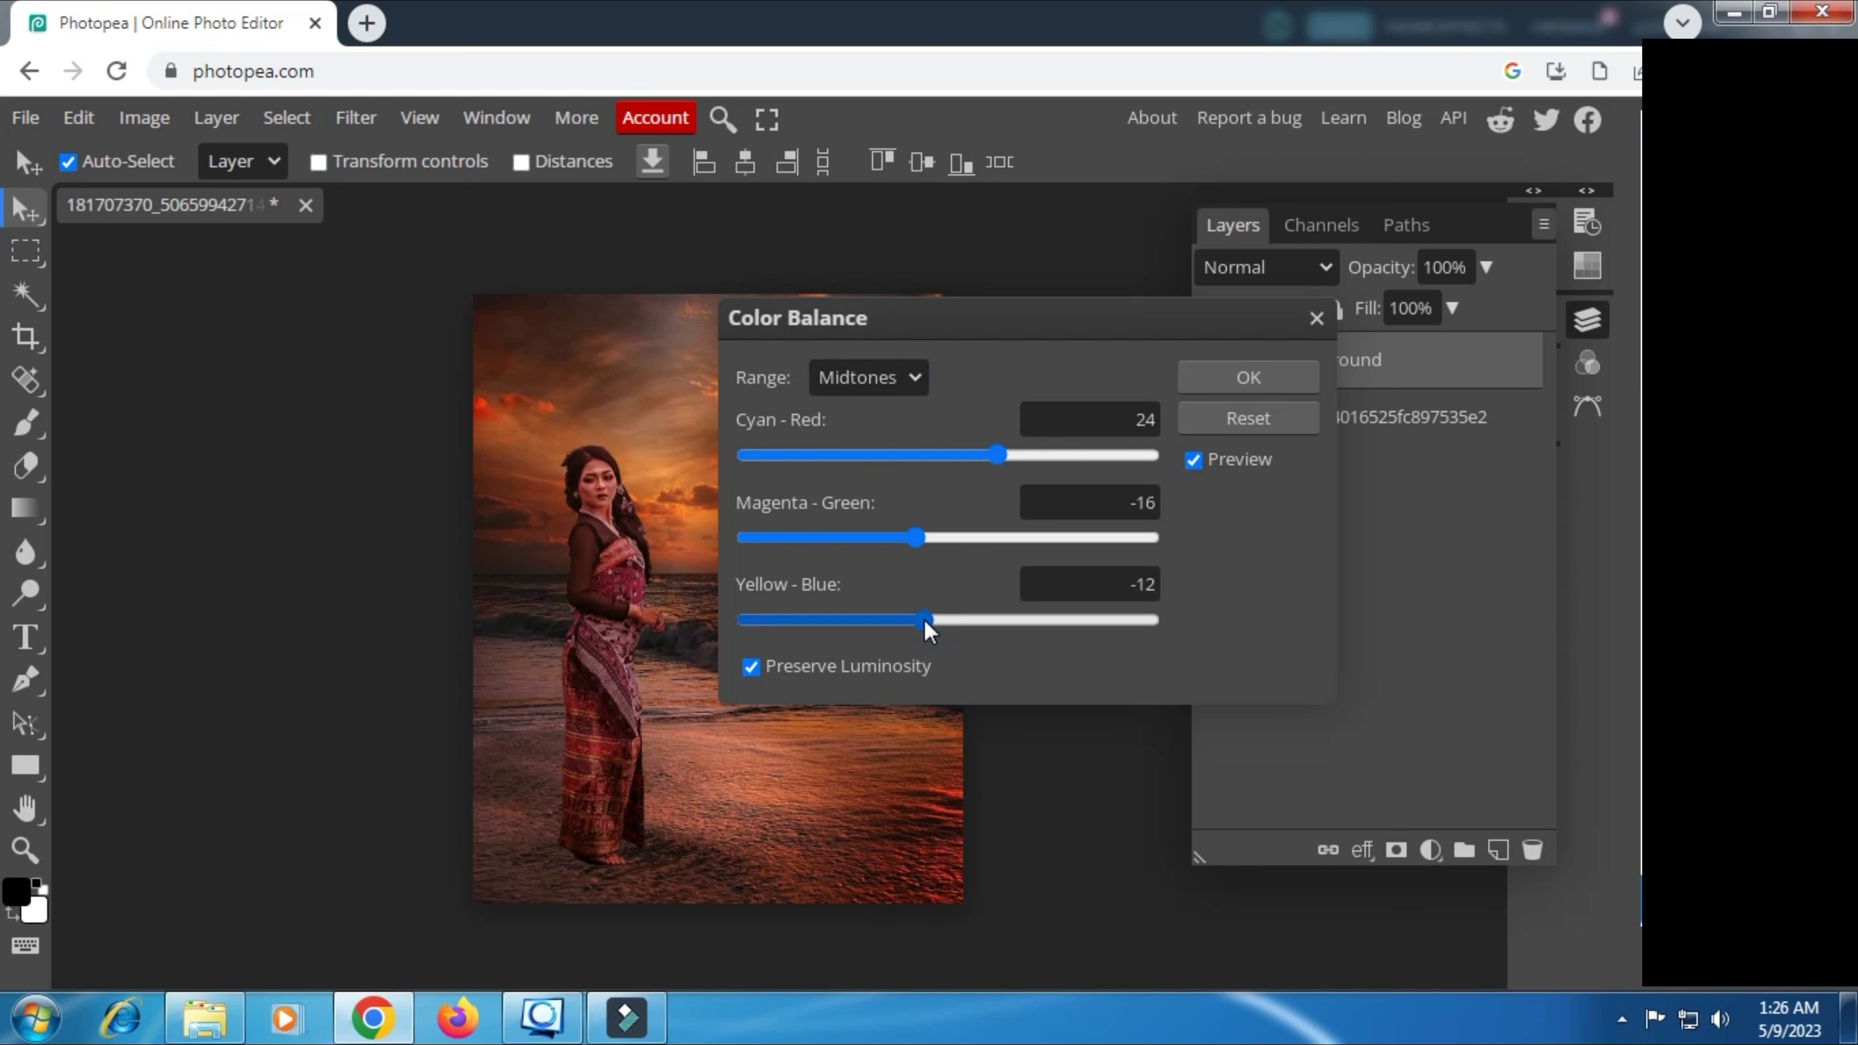
left_click(1236, 374)
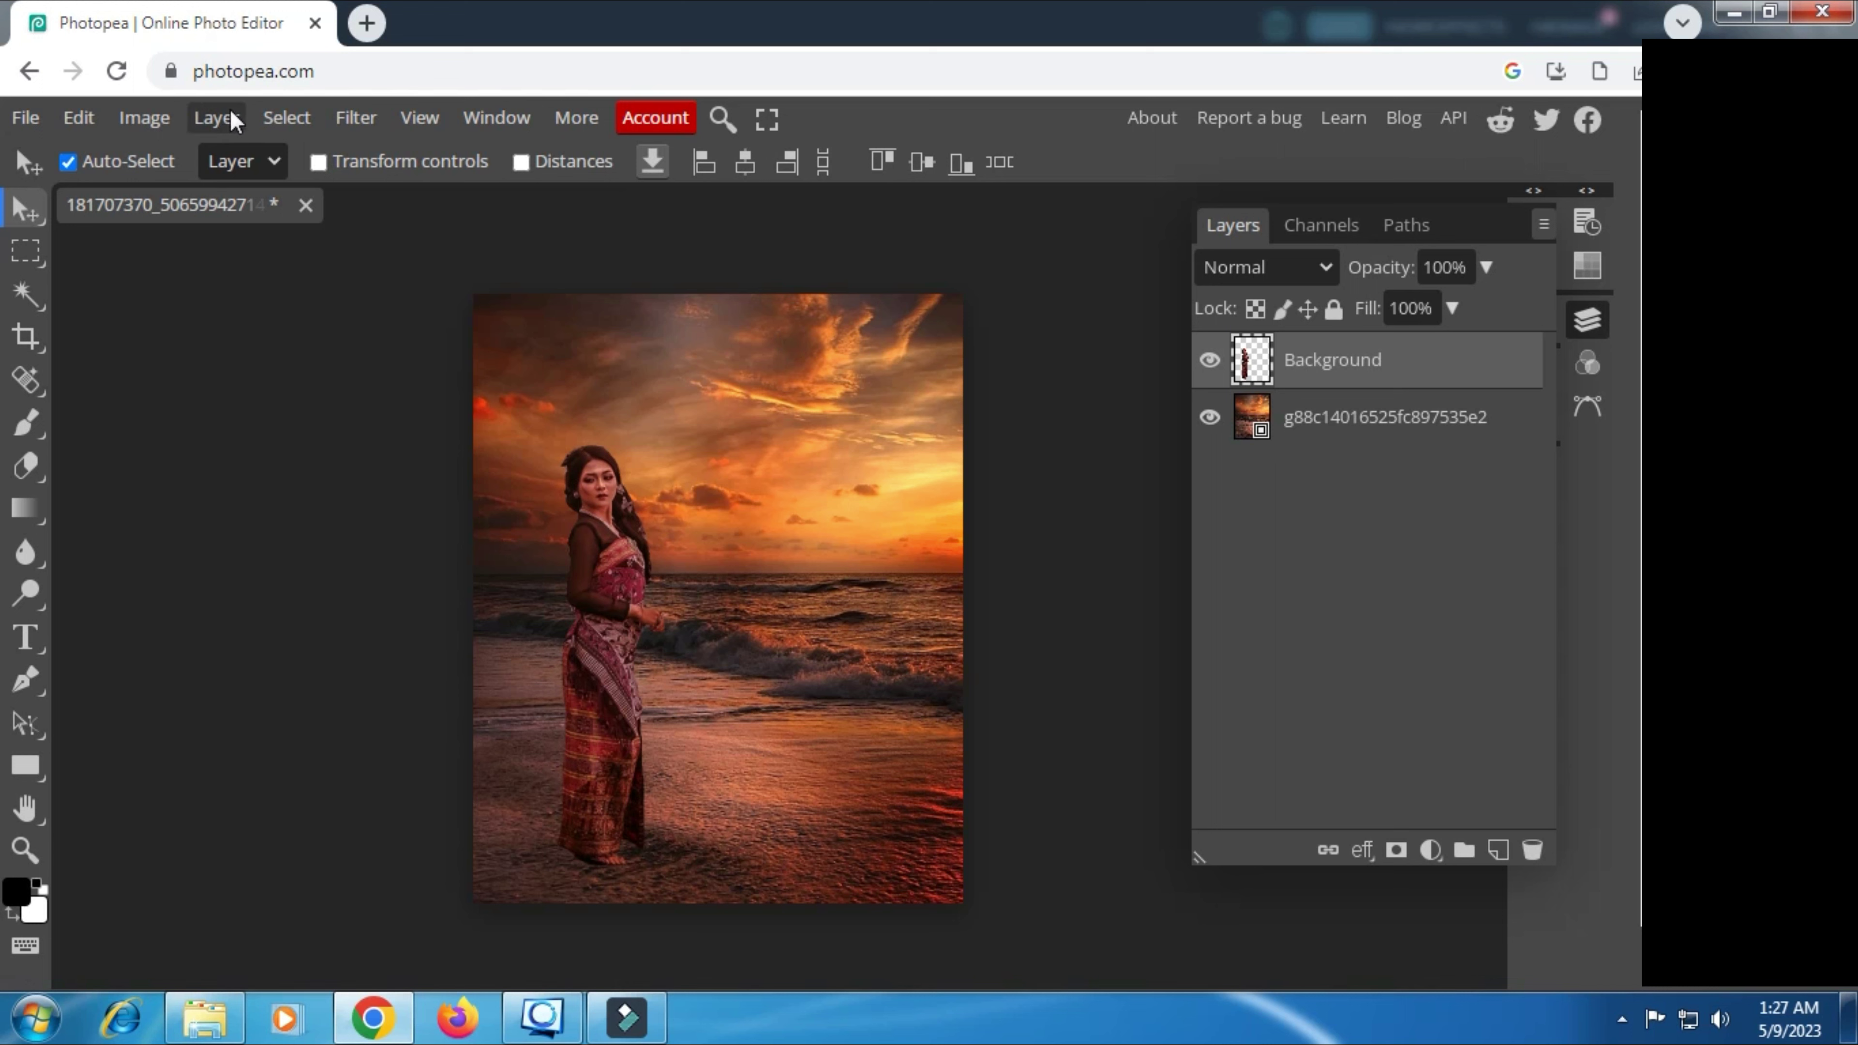
Step: Duplicate the woman's layer, hide Background copy, and select the original Background layer
left_click(220, 117)
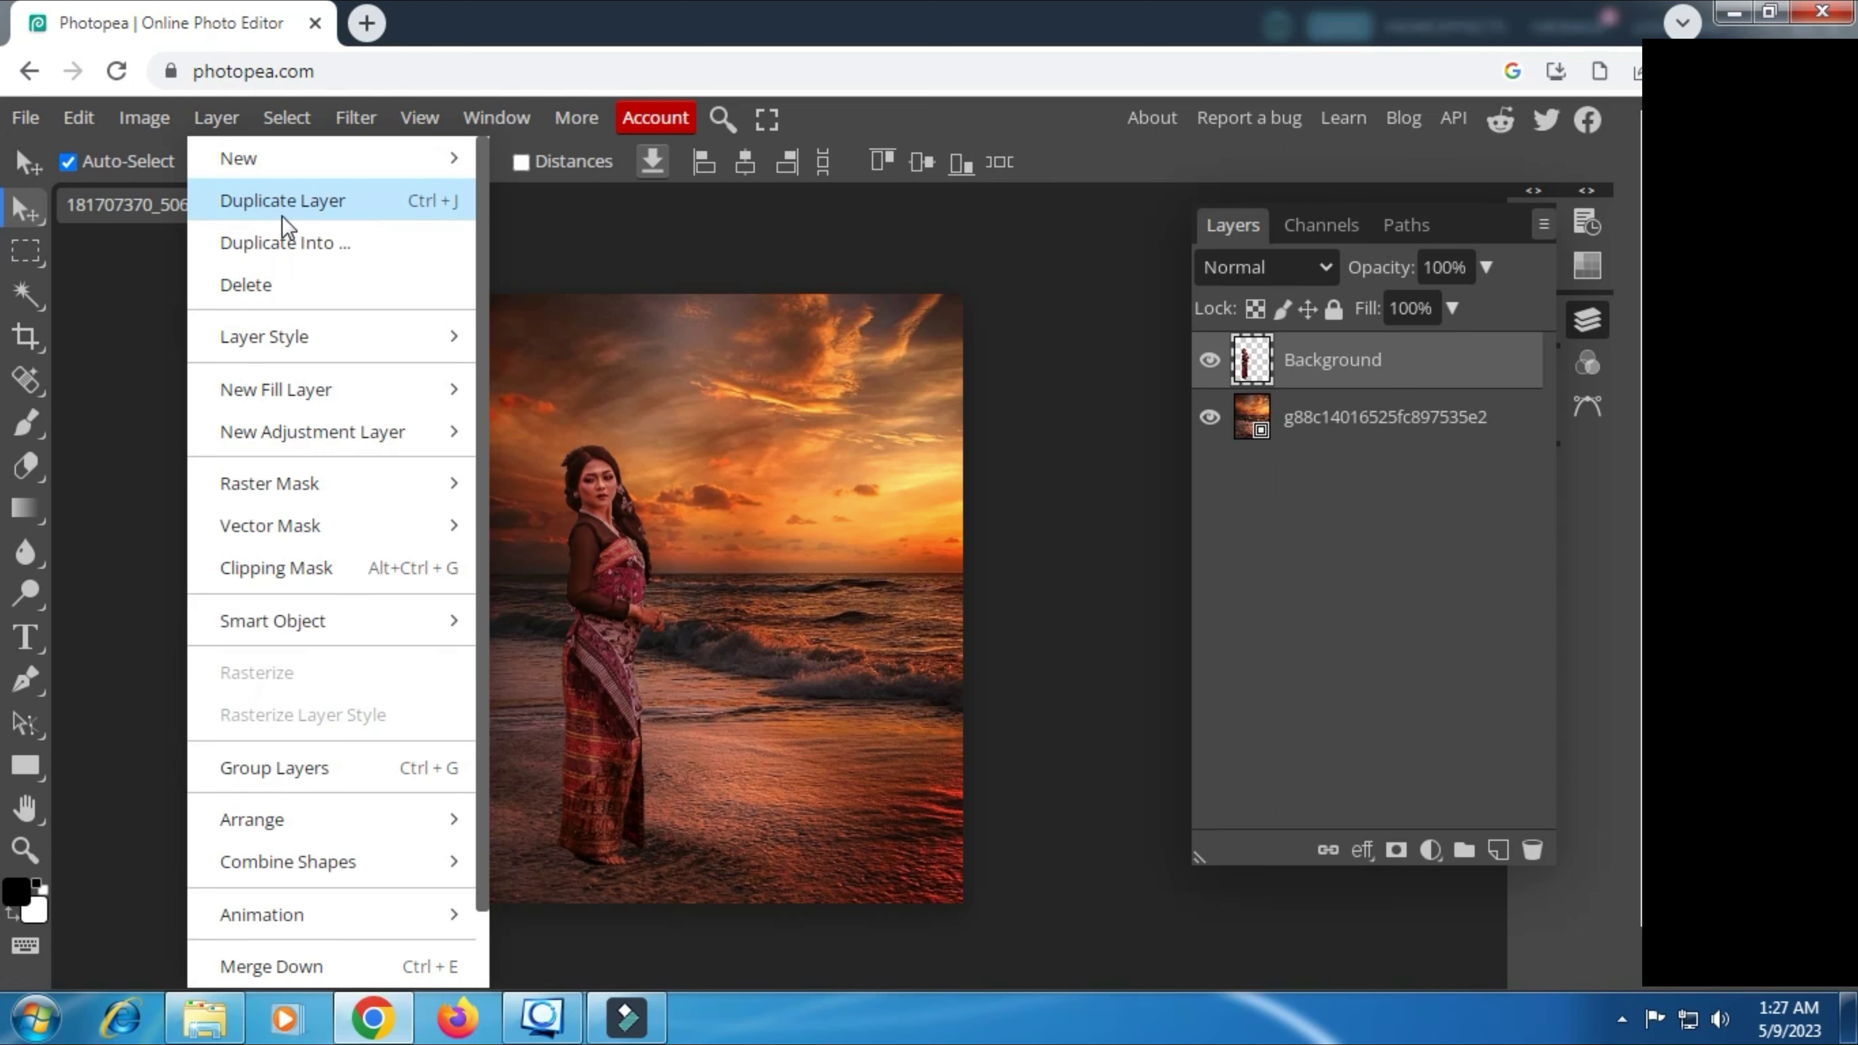
left_click(282, 198)
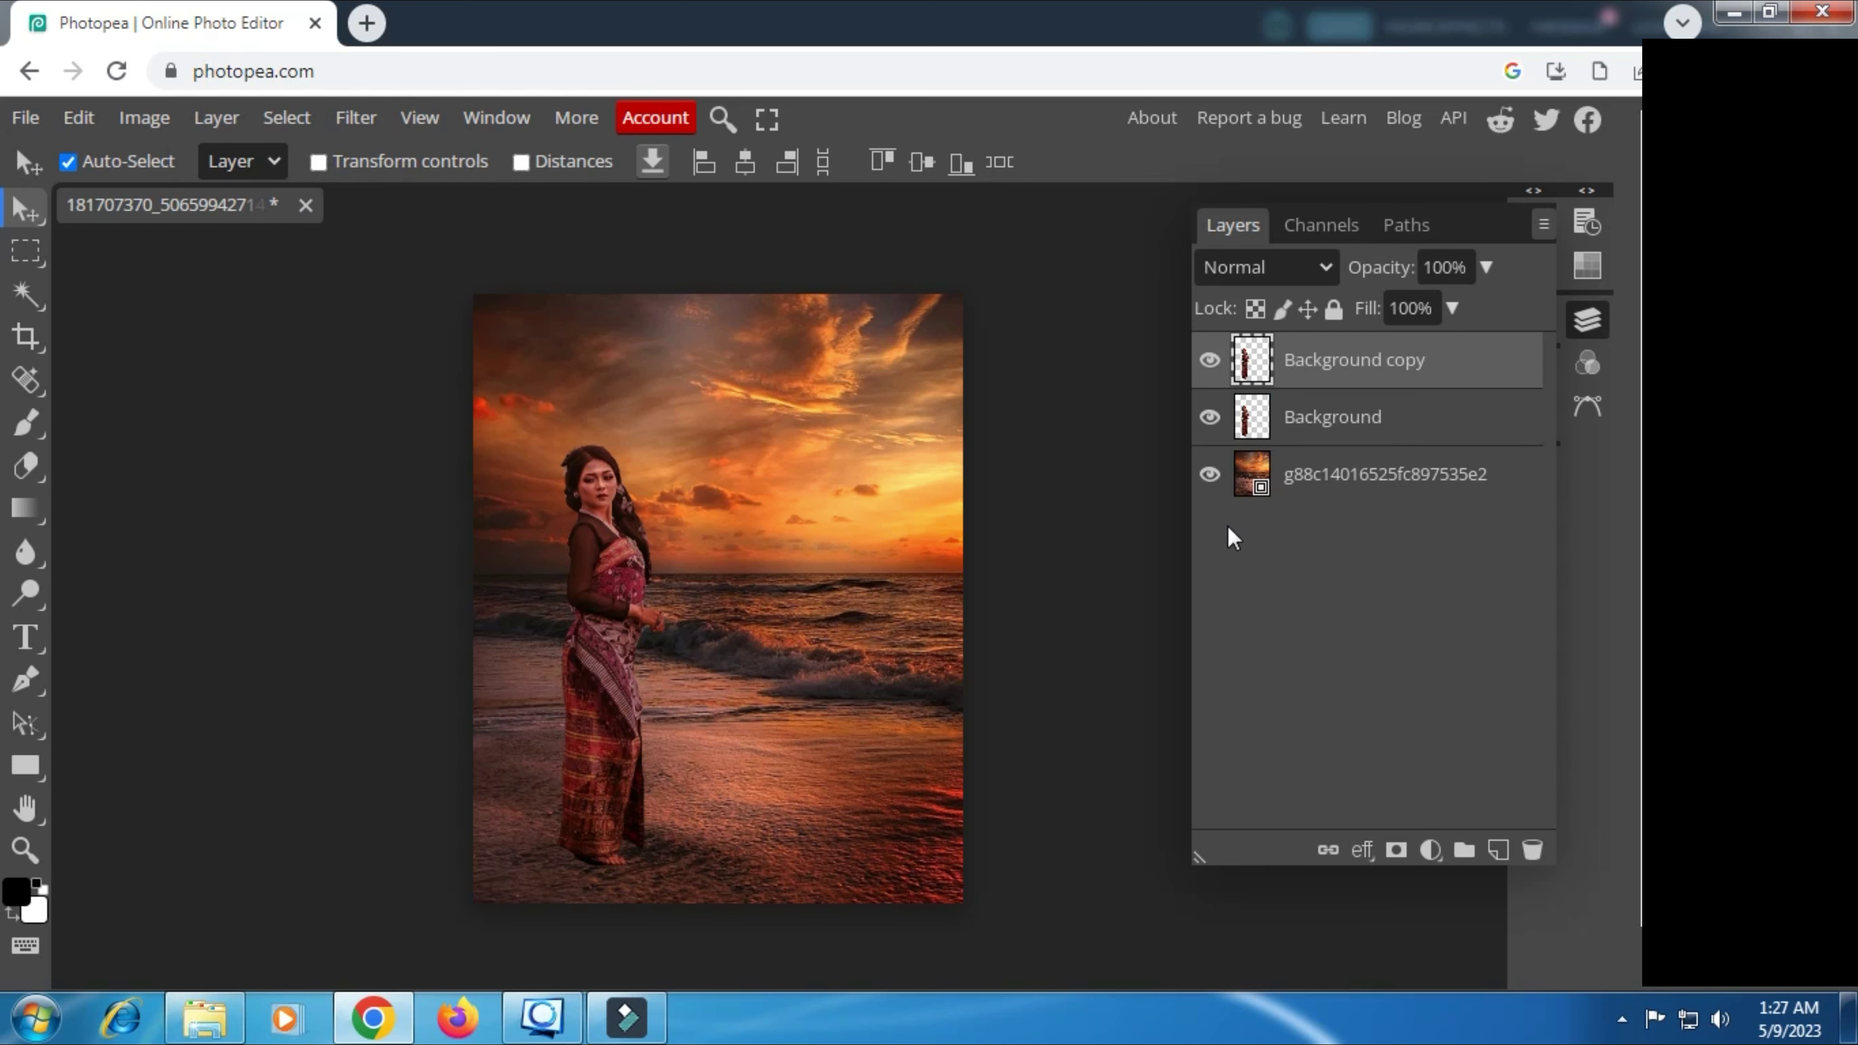
left_click(1210, 359)
left_click(1210, 359)
left_click(1293, 416)
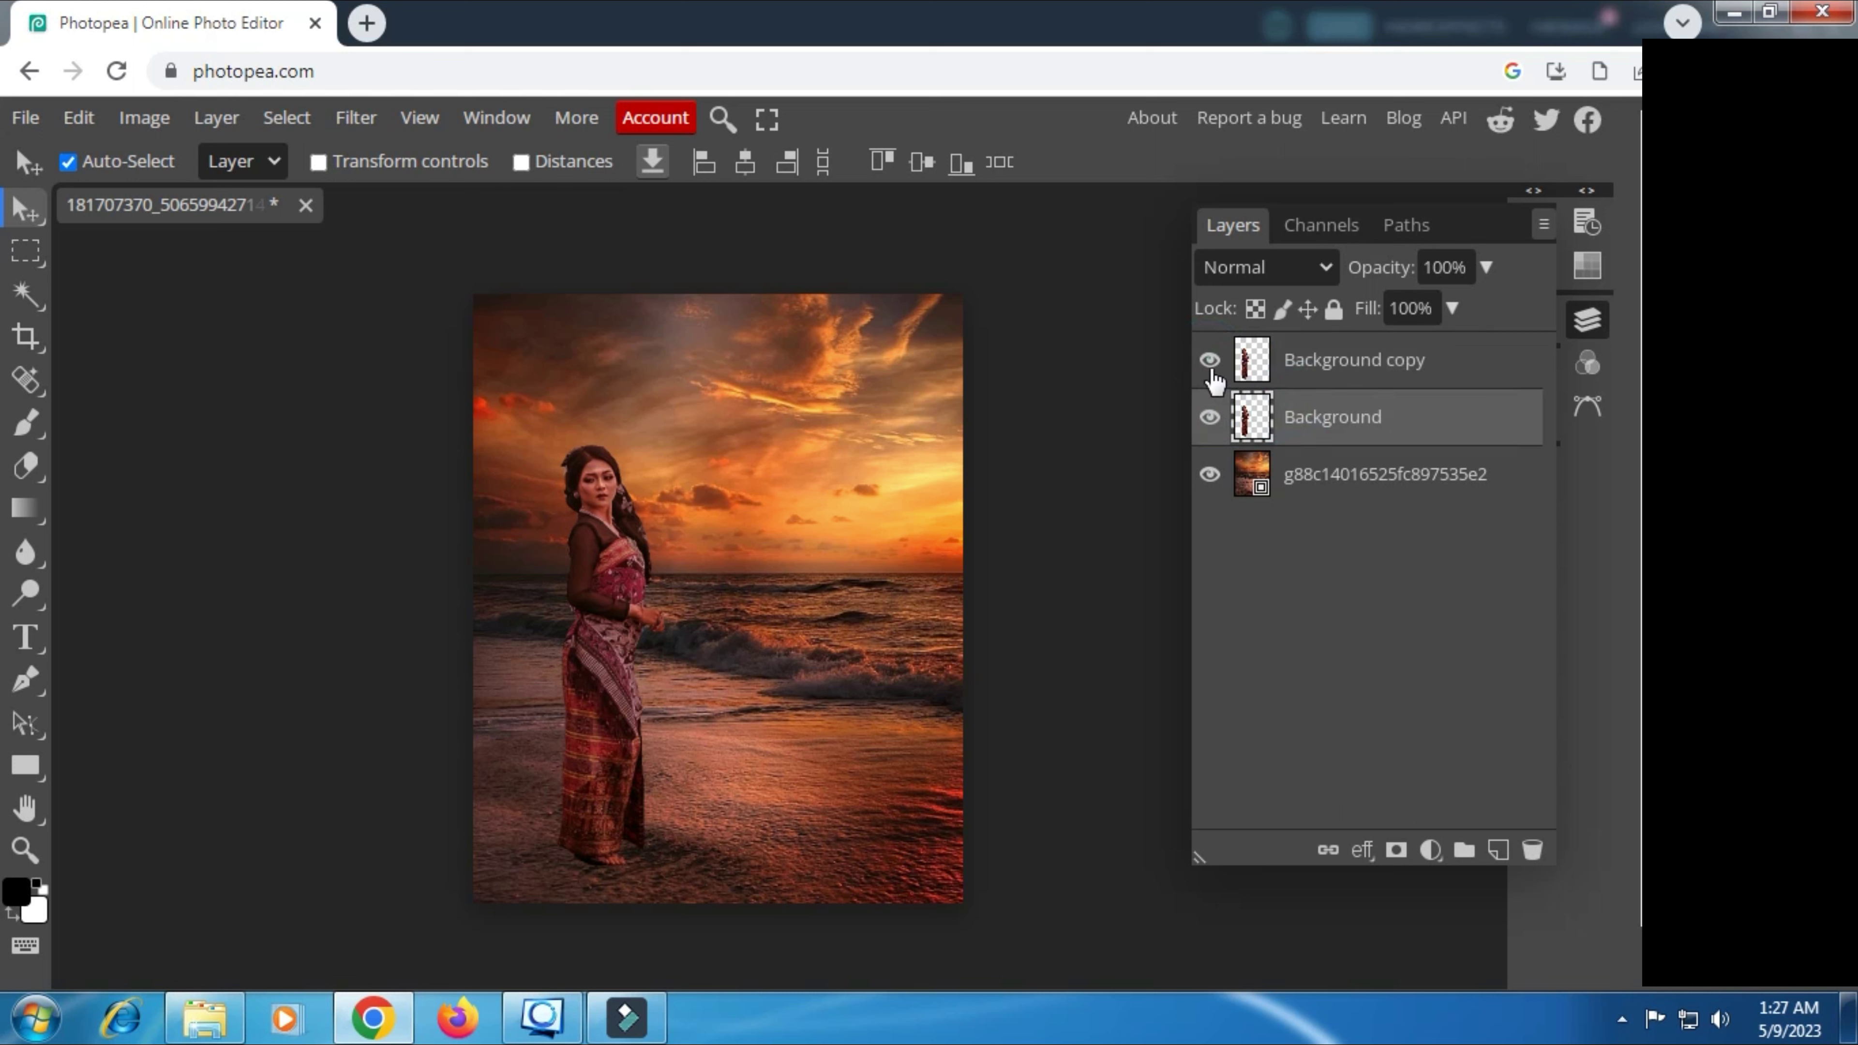
left_click(1210, 360)
Step: Flip the original woman layer vertically
left_click(320, 162)
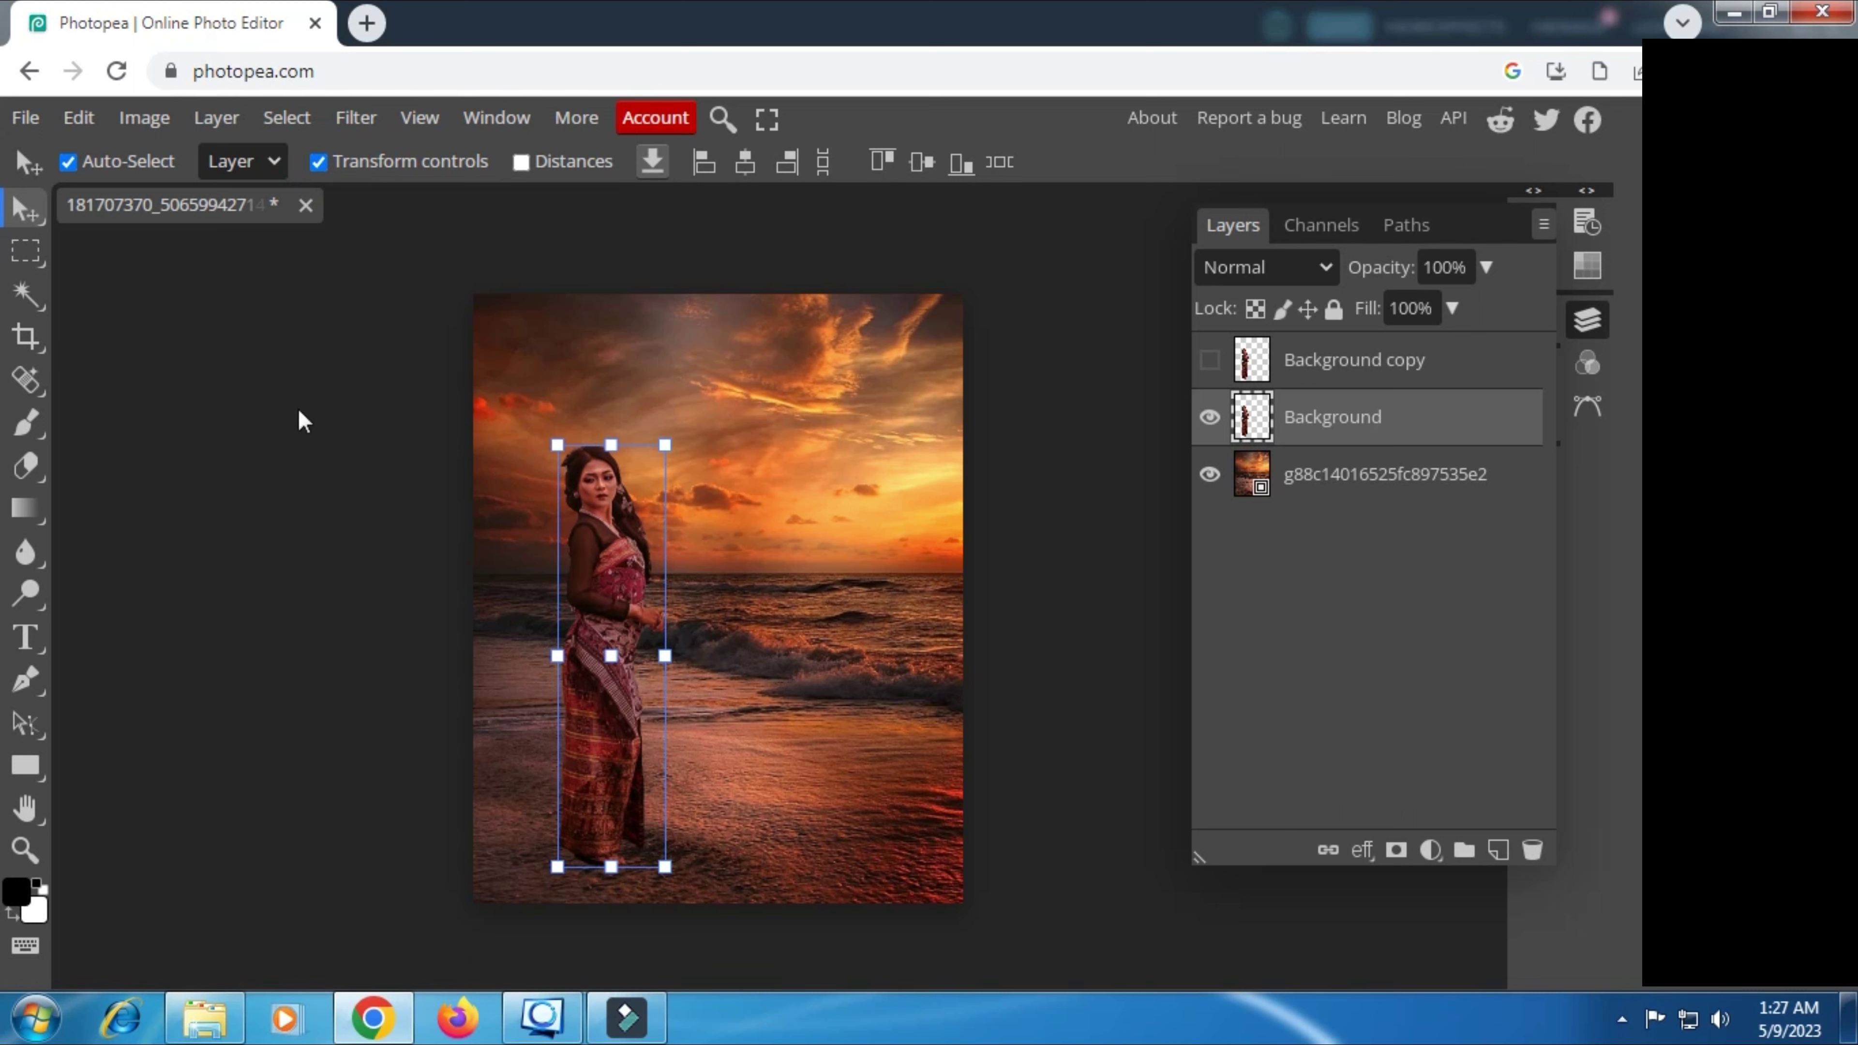
left_click(82, 119)
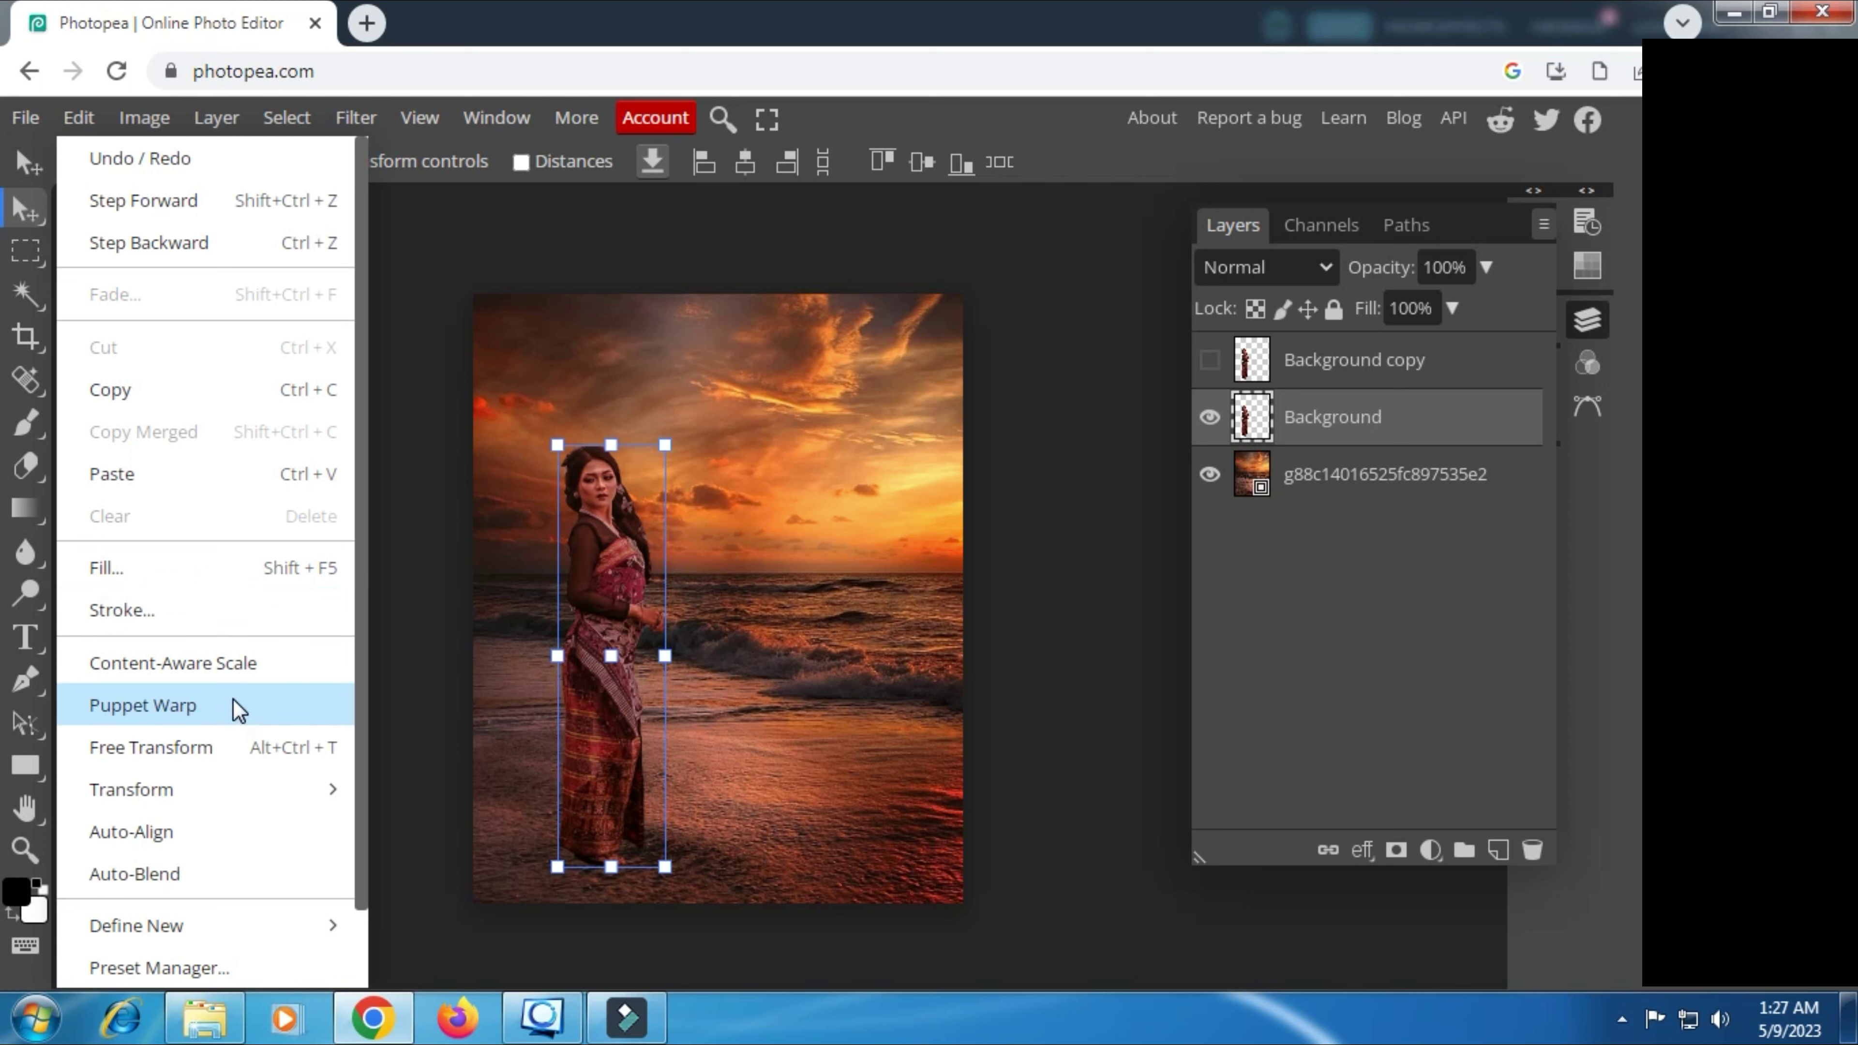
mouse_move(130, 789)
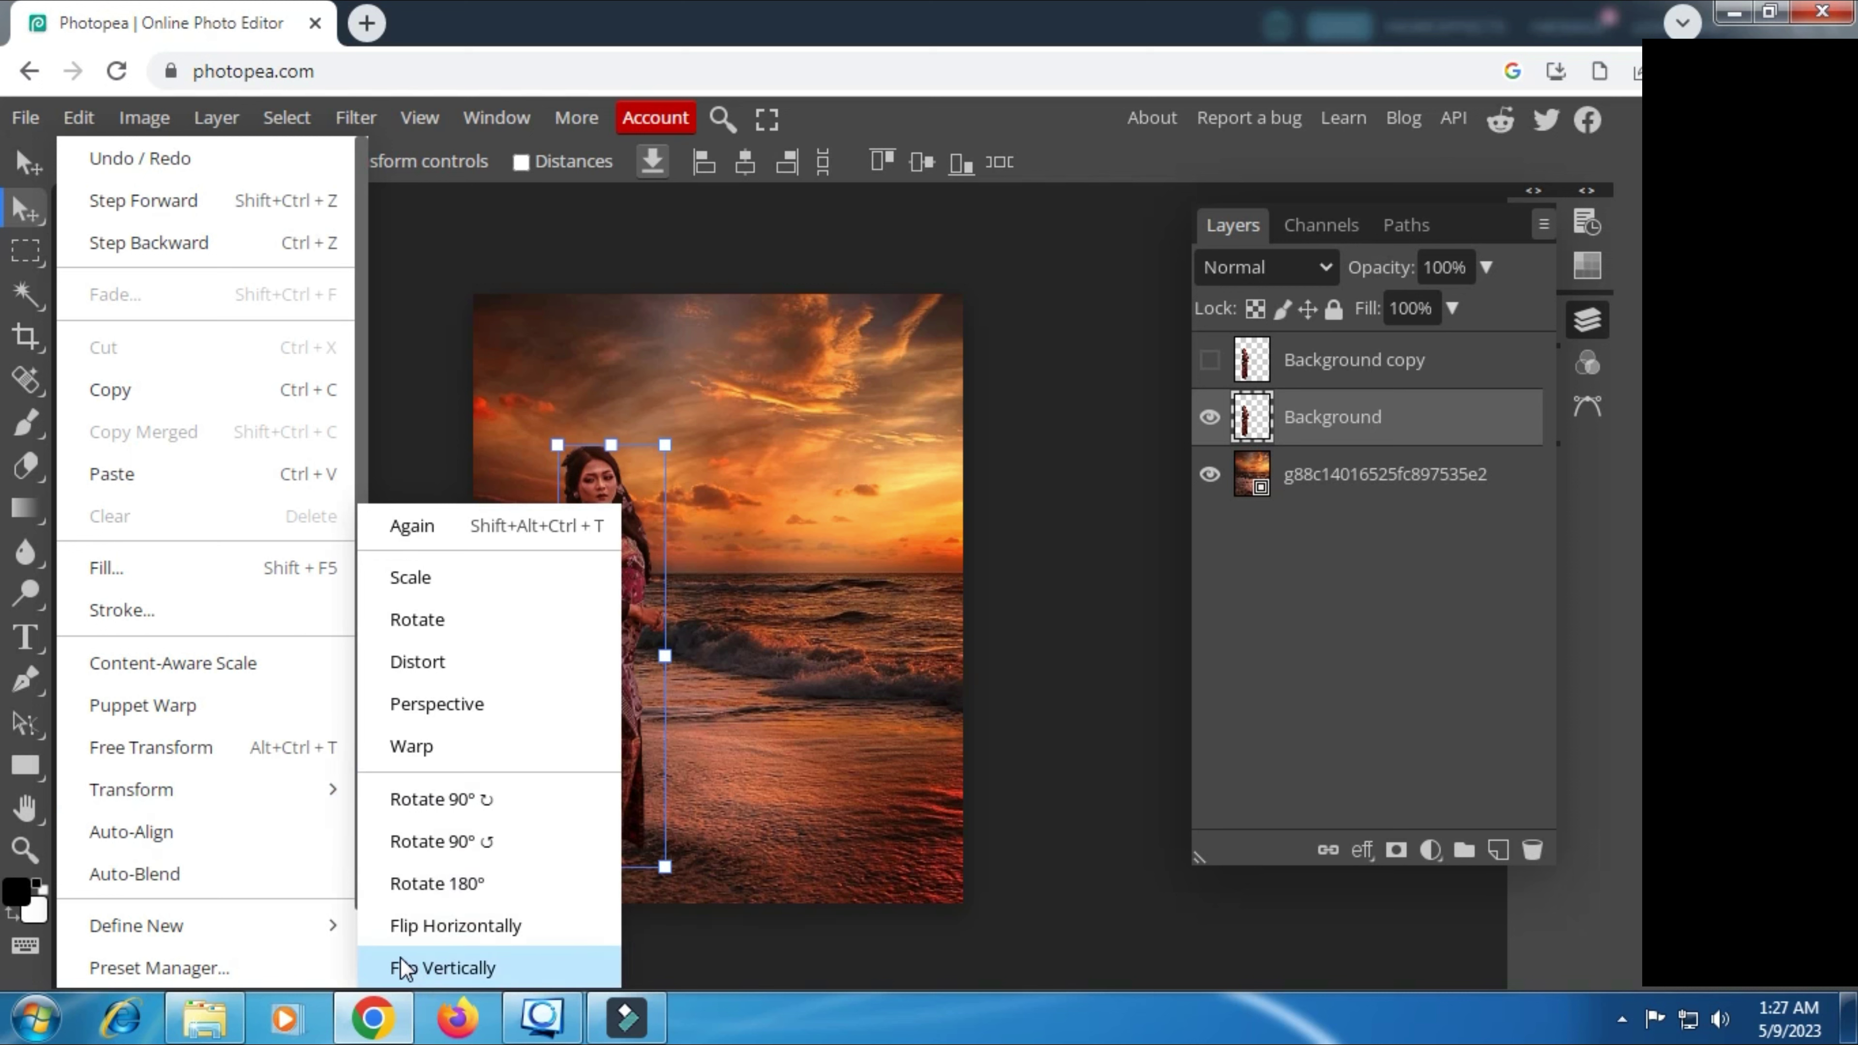
left_click(417, 970)
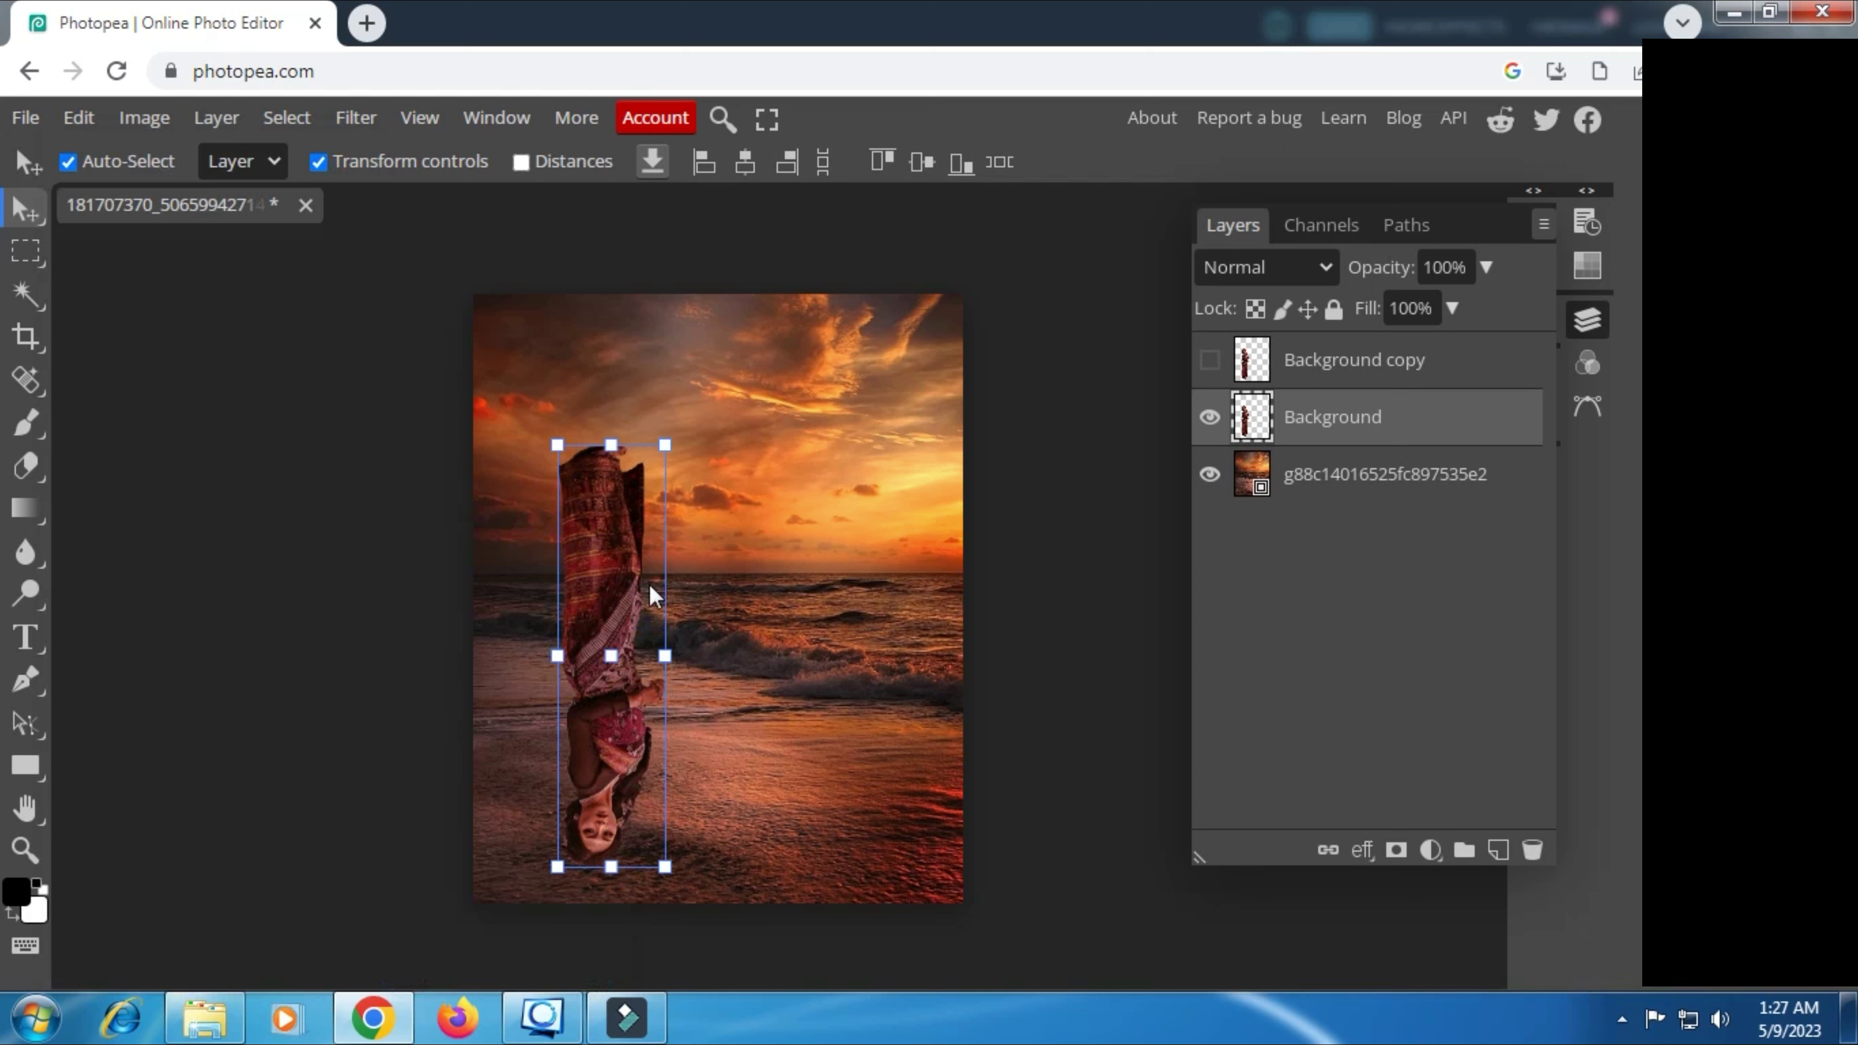
Step: Position the flipped woman beneath her feet, with the beach and upright copy layers visible
left_click_drag(626, 514, 633, 922)
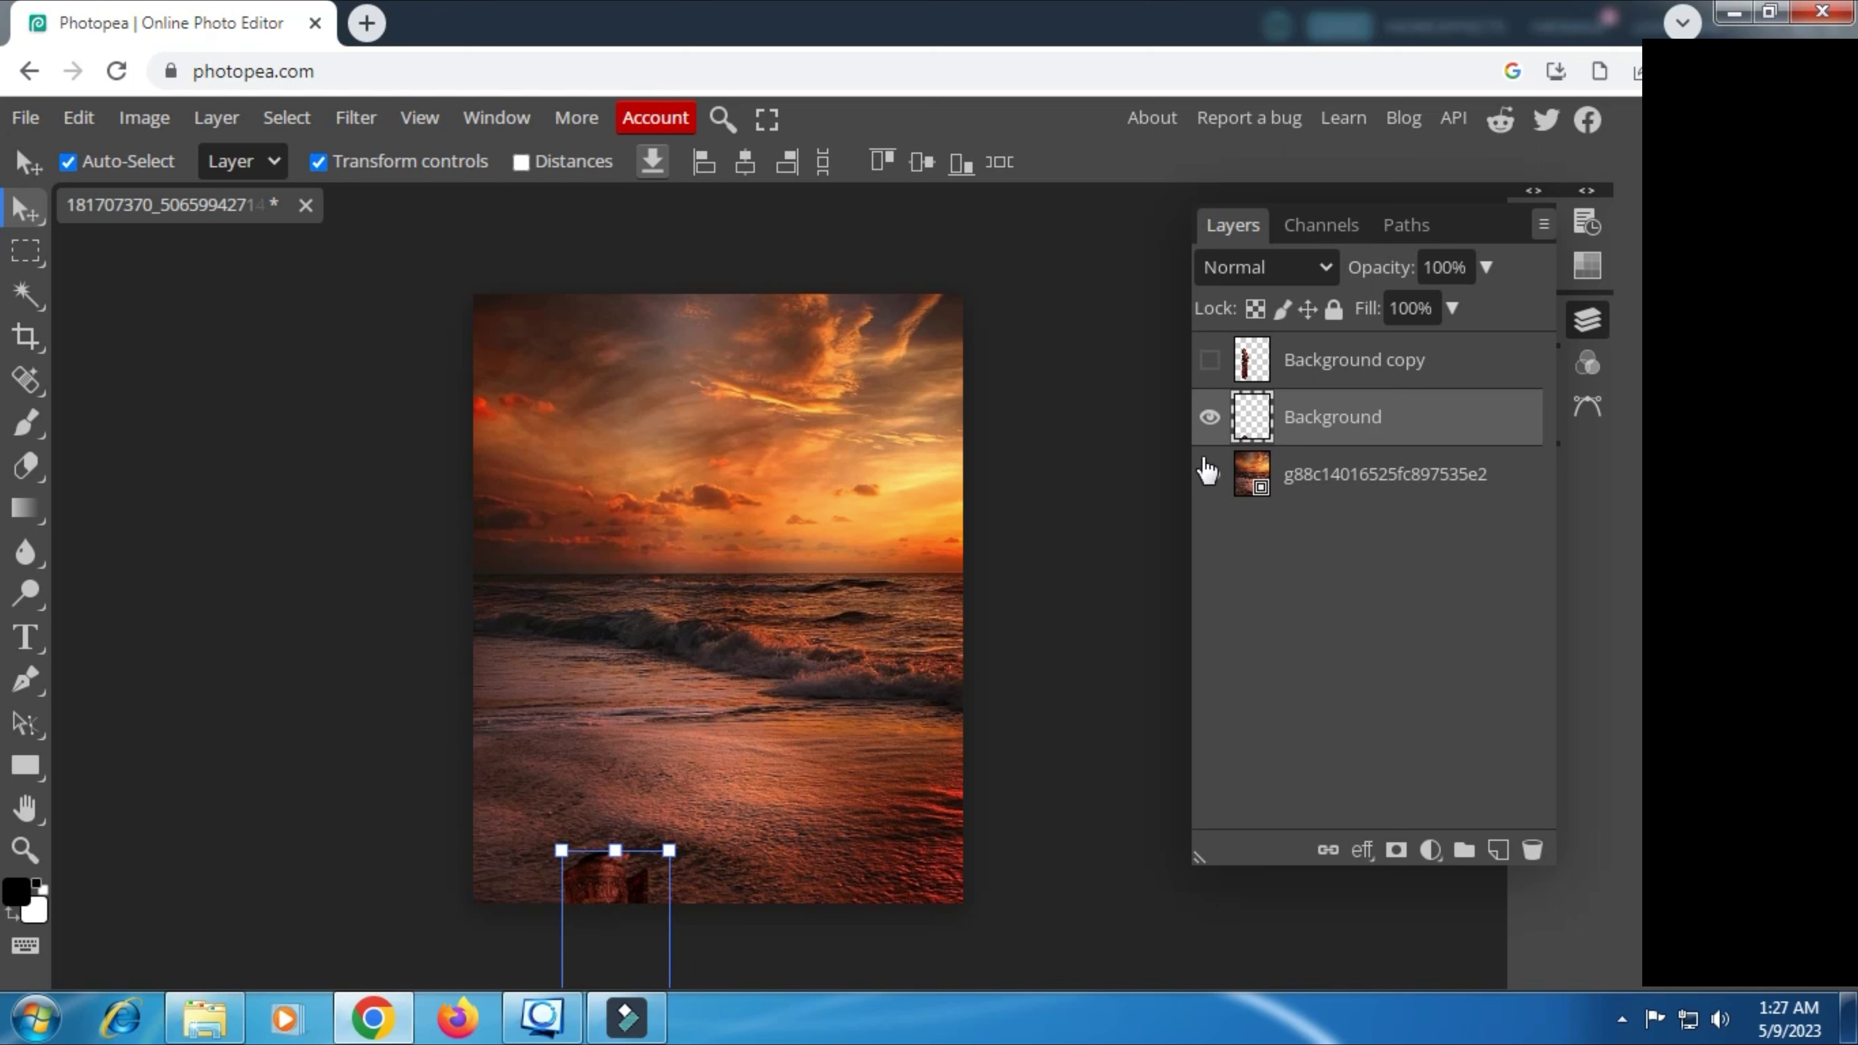
left_click(1209, 474)
left_click(317, 161)
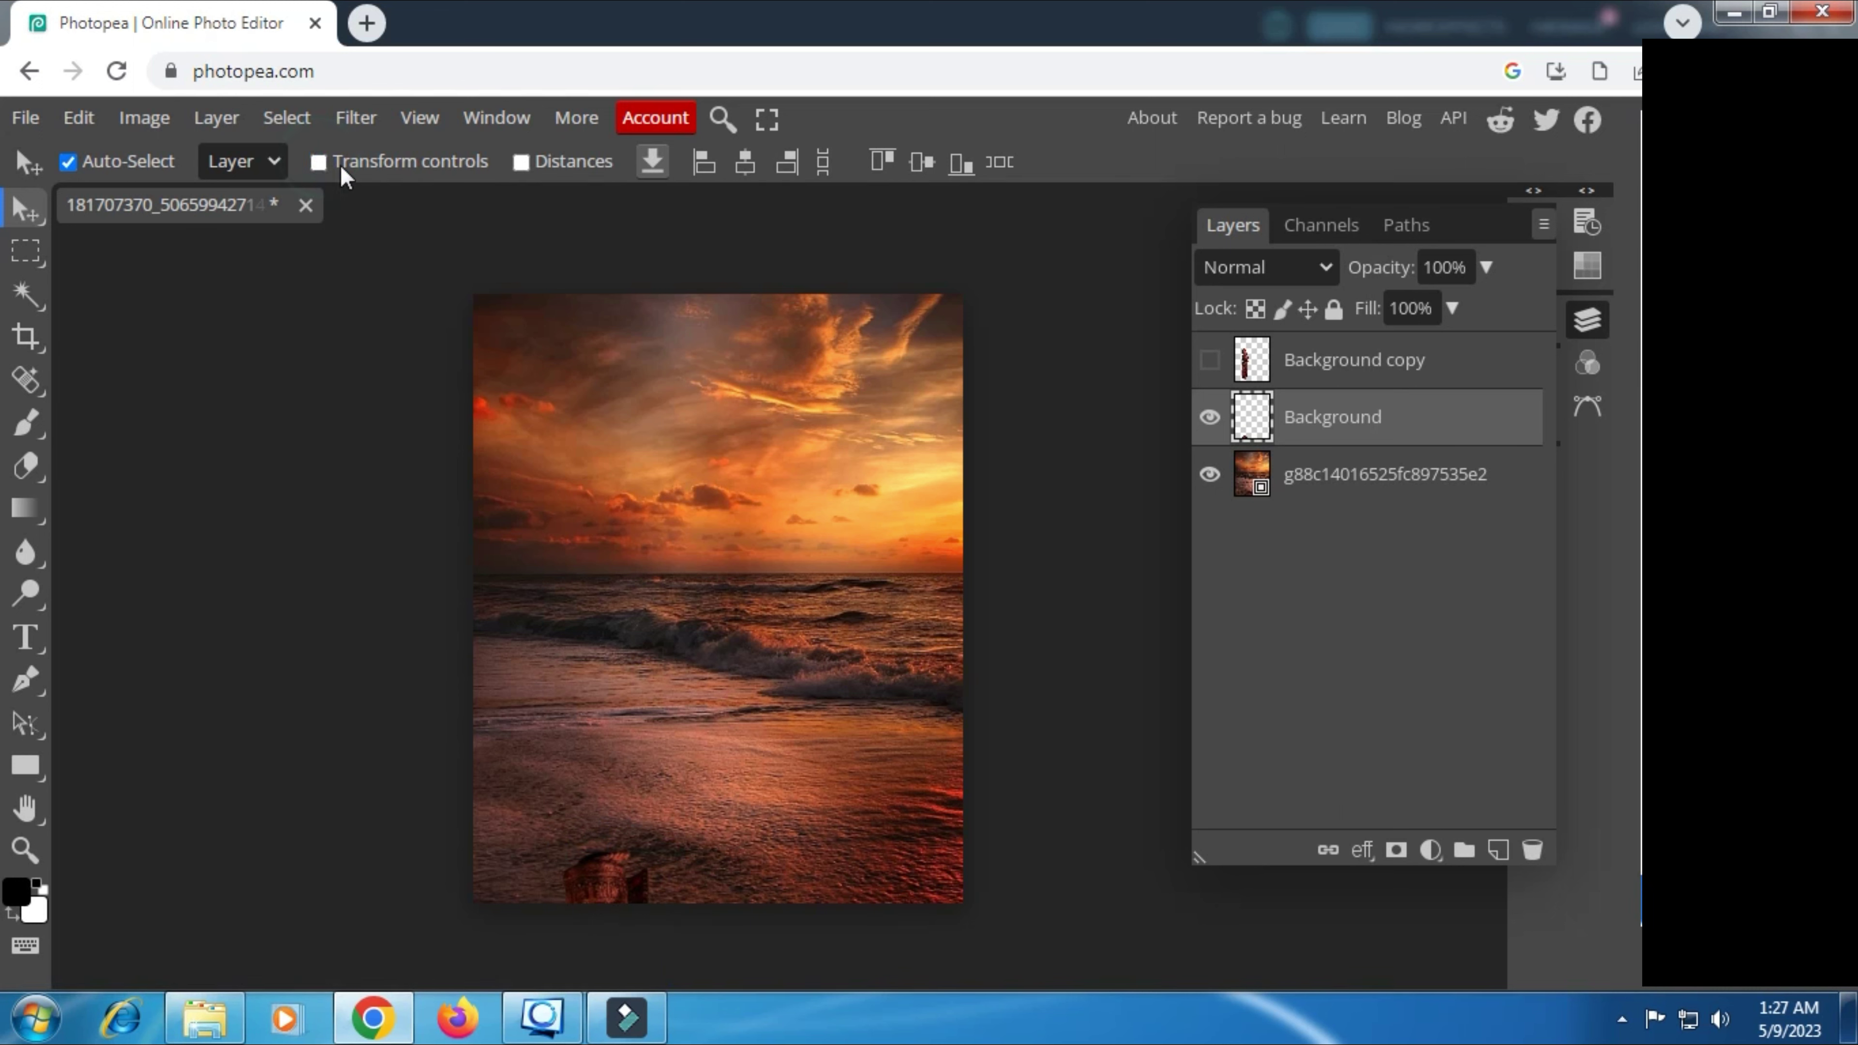
left_click(1209, 359)
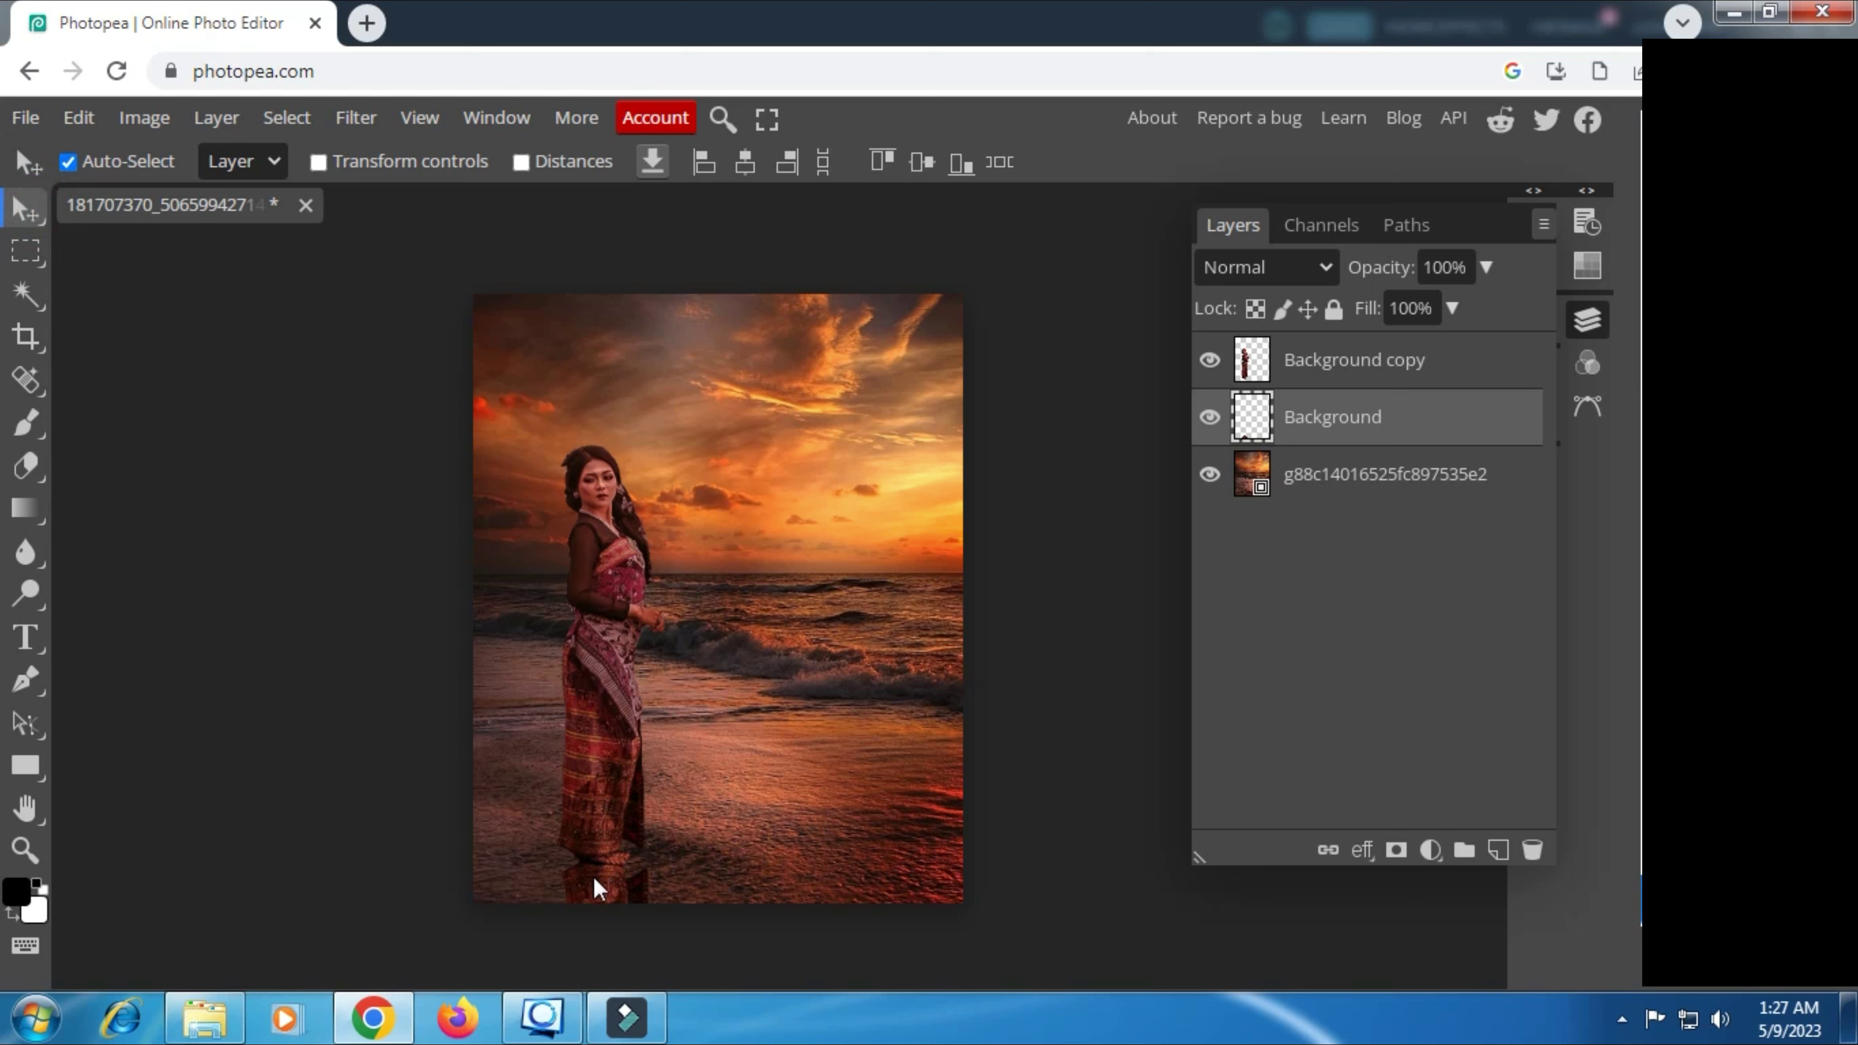
left_click_drag(613, 897, 612, 913)
Step: Lower the reflection layer's opacity to 73% and add a new empty layer
left_click(1488, 267)
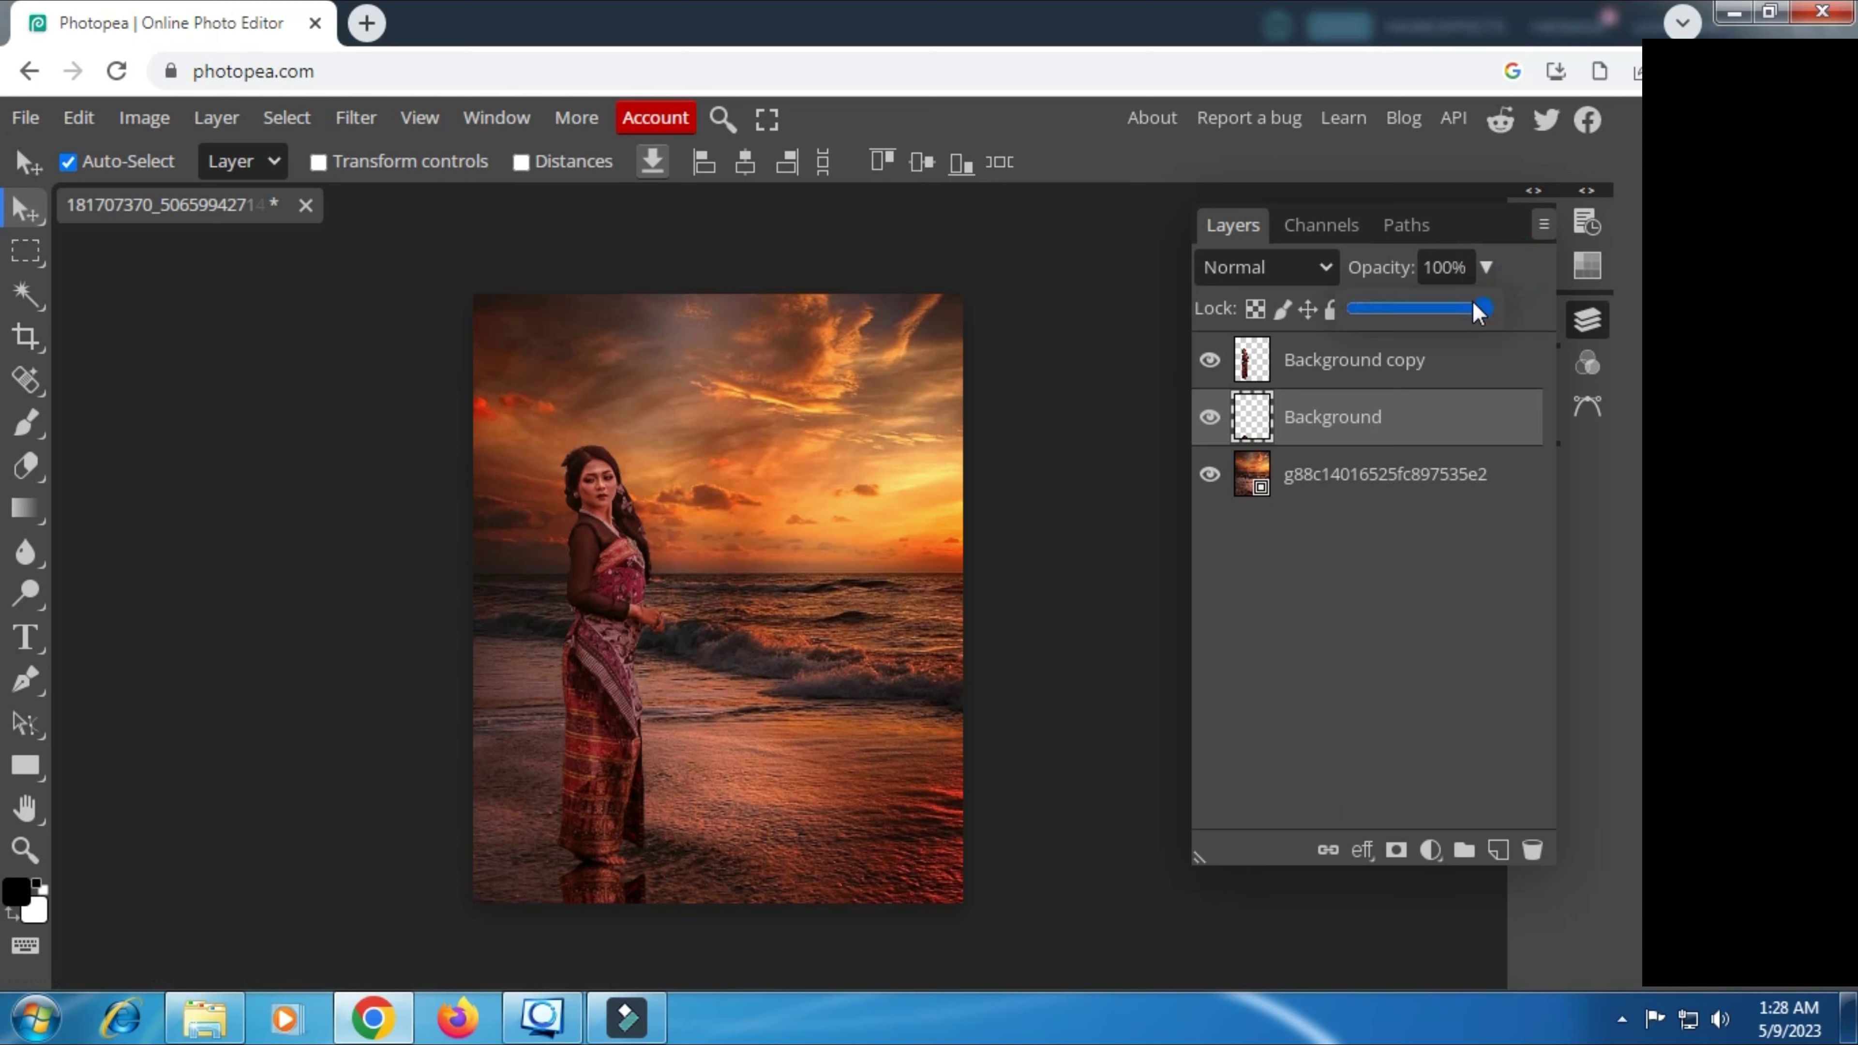
left_click(1447, 306)
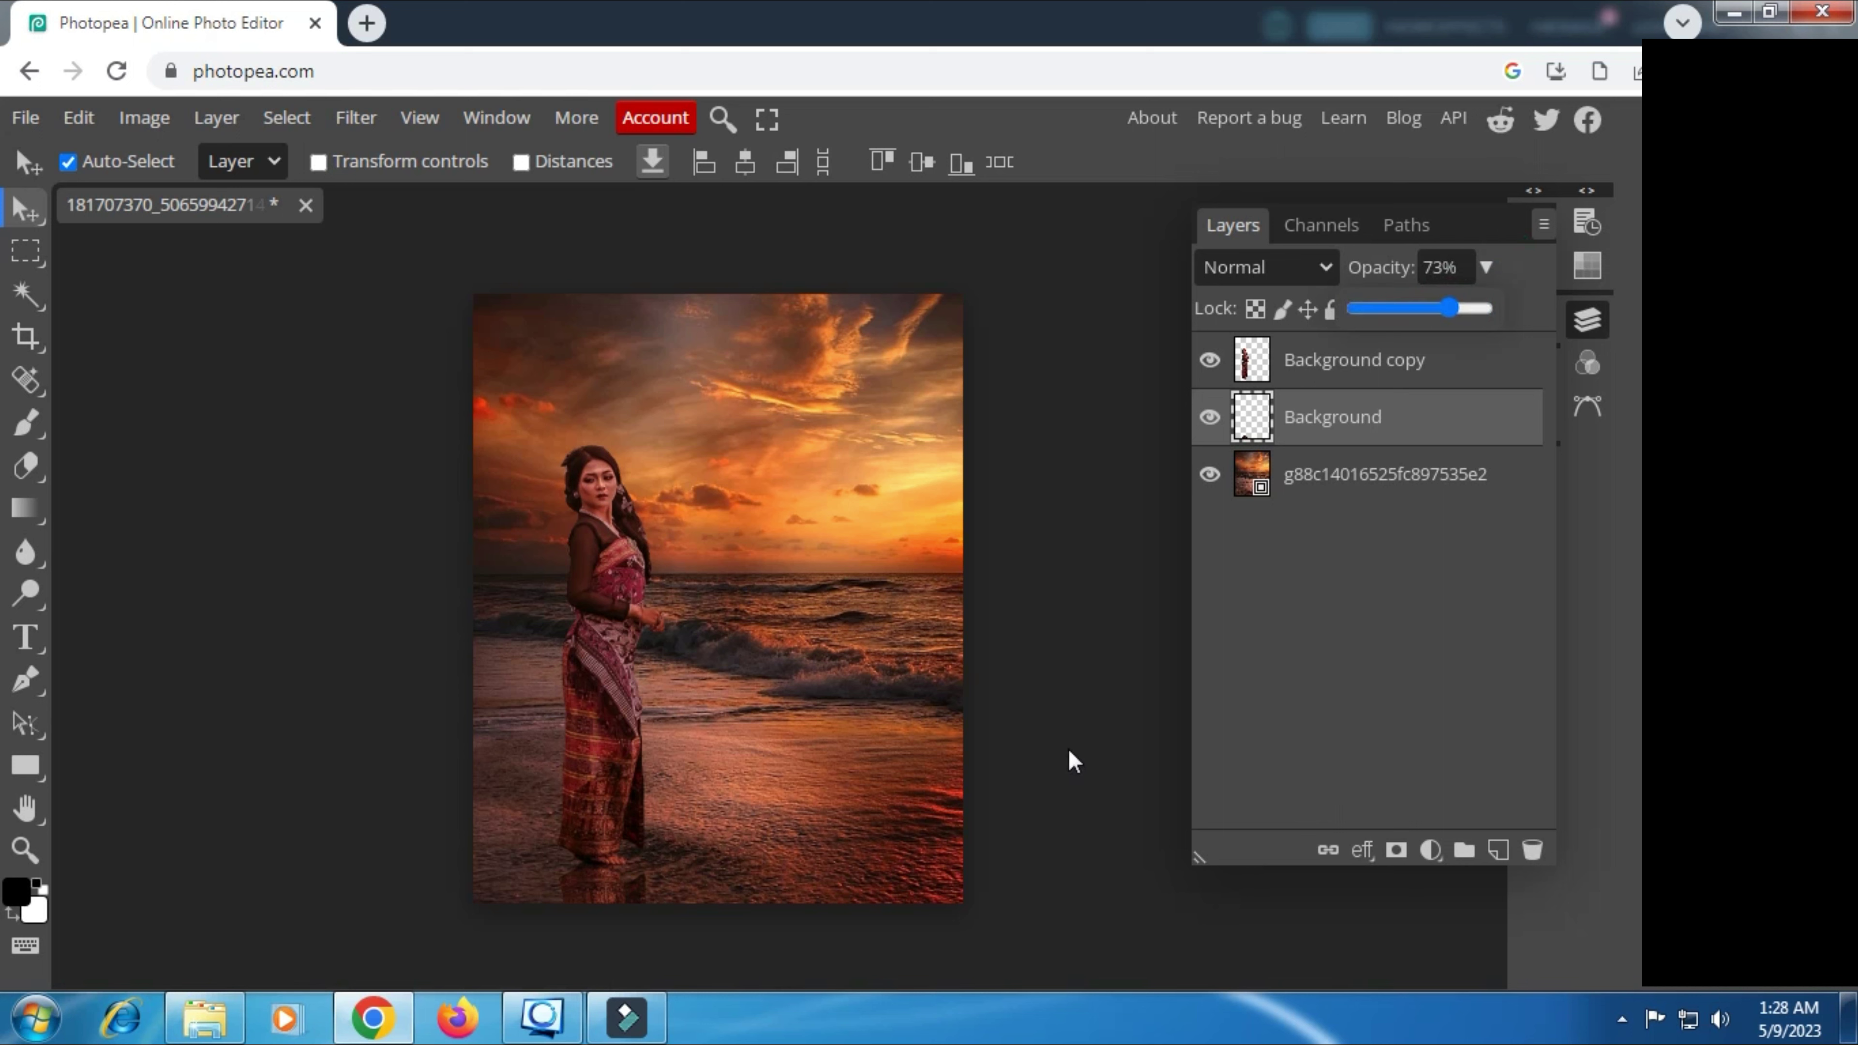
left_click(1495, 849)
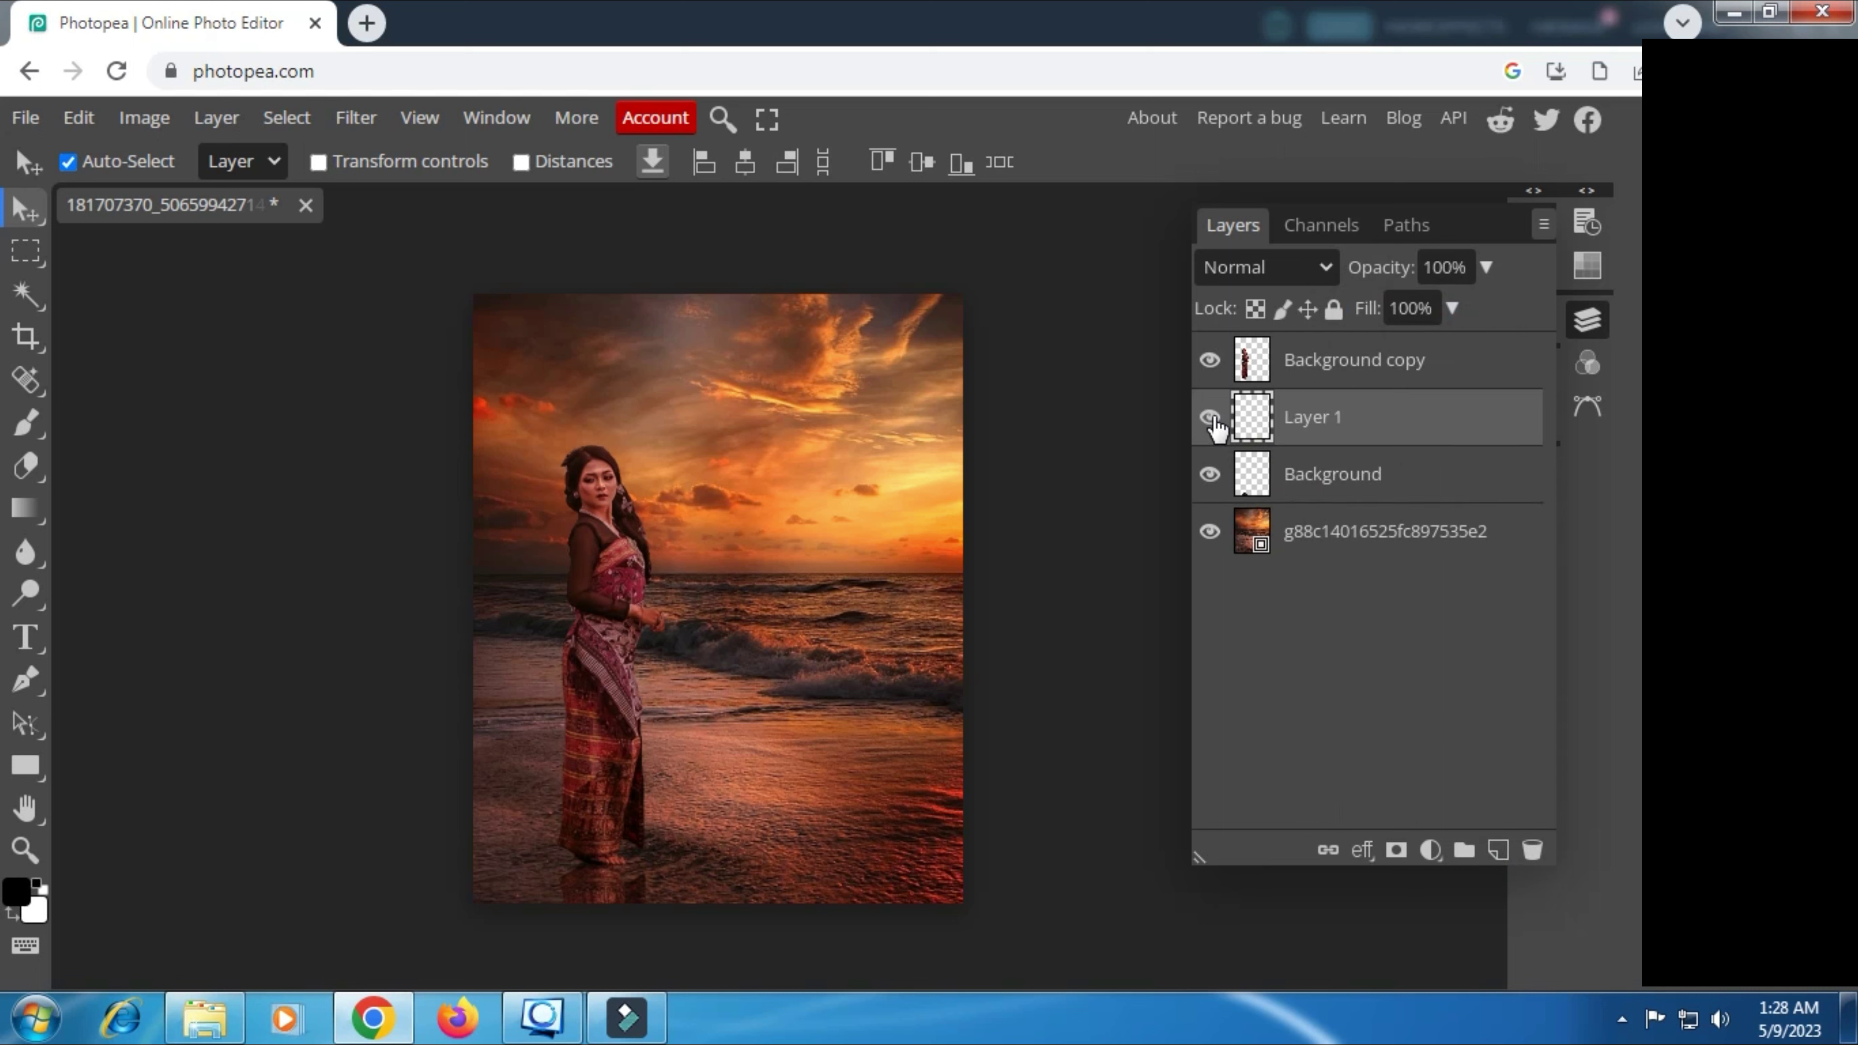
Step: Set up a soft, flattened black round brush at 19% opacity
left_click(26, 422)
left_click(146, 424)
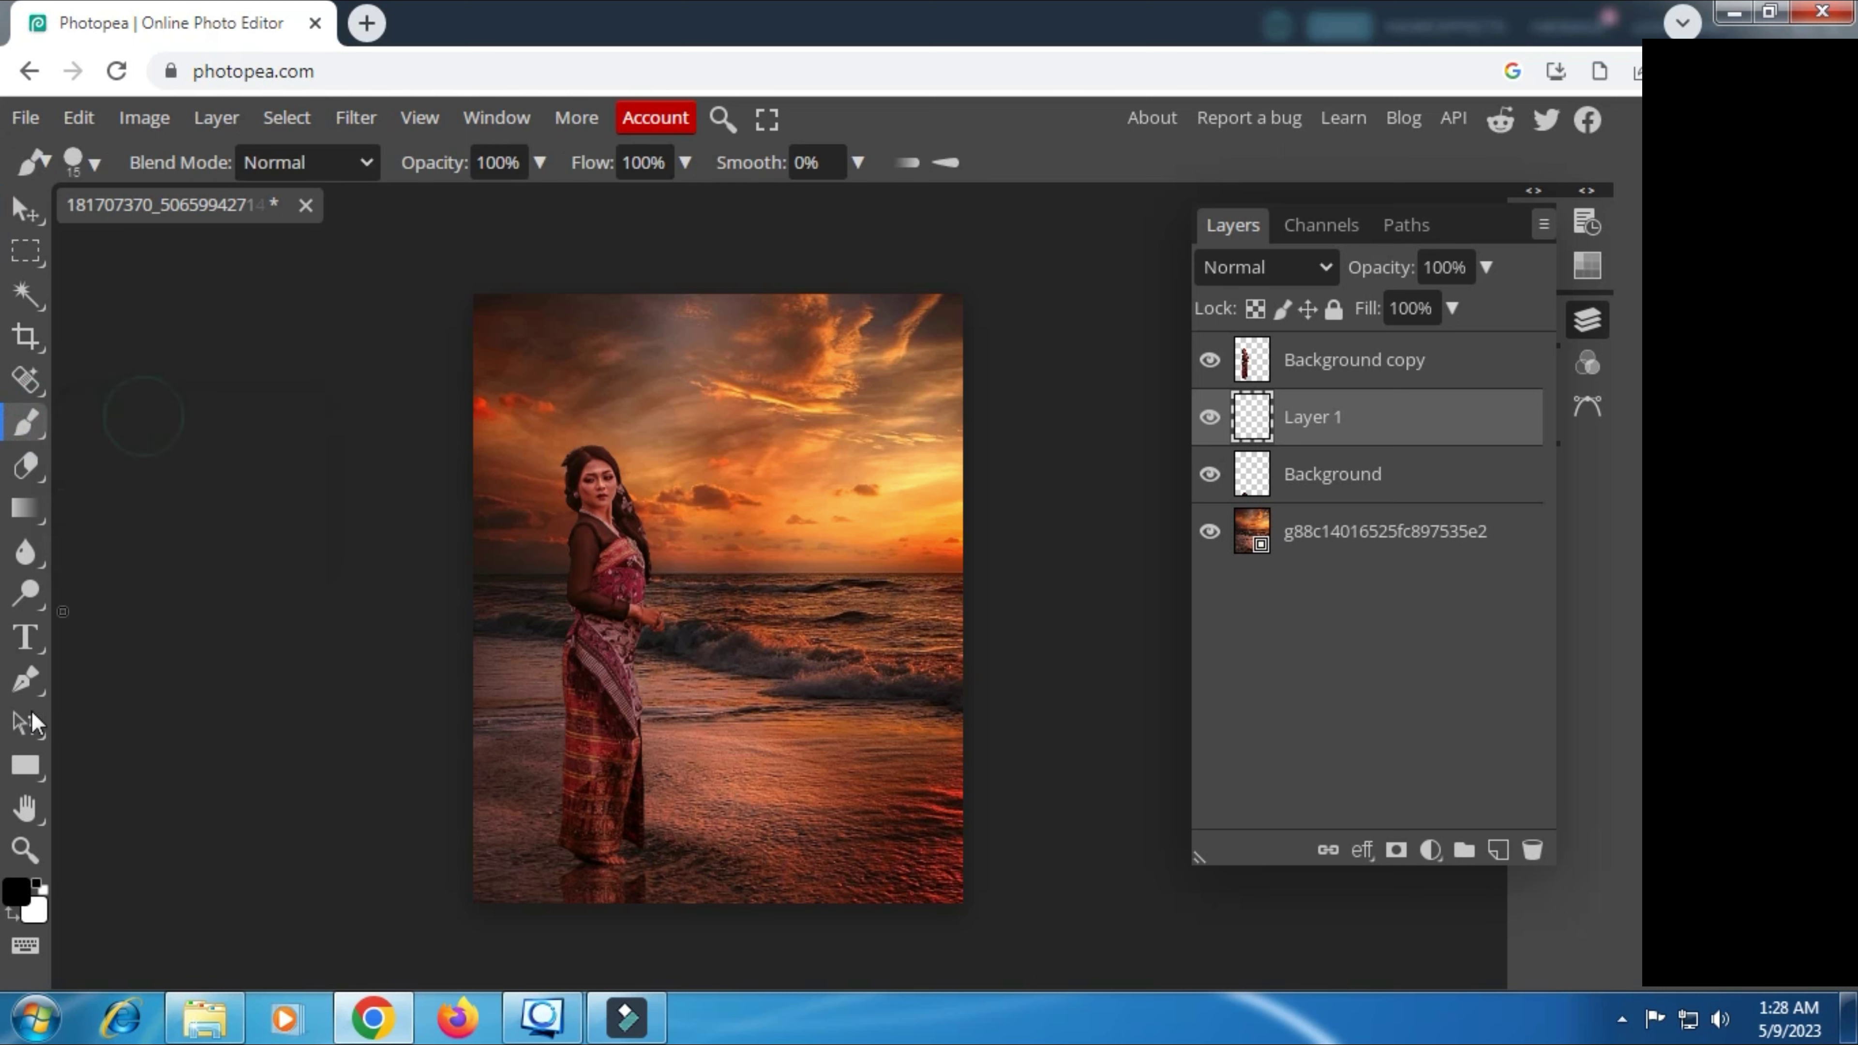
left_click(19, 893)
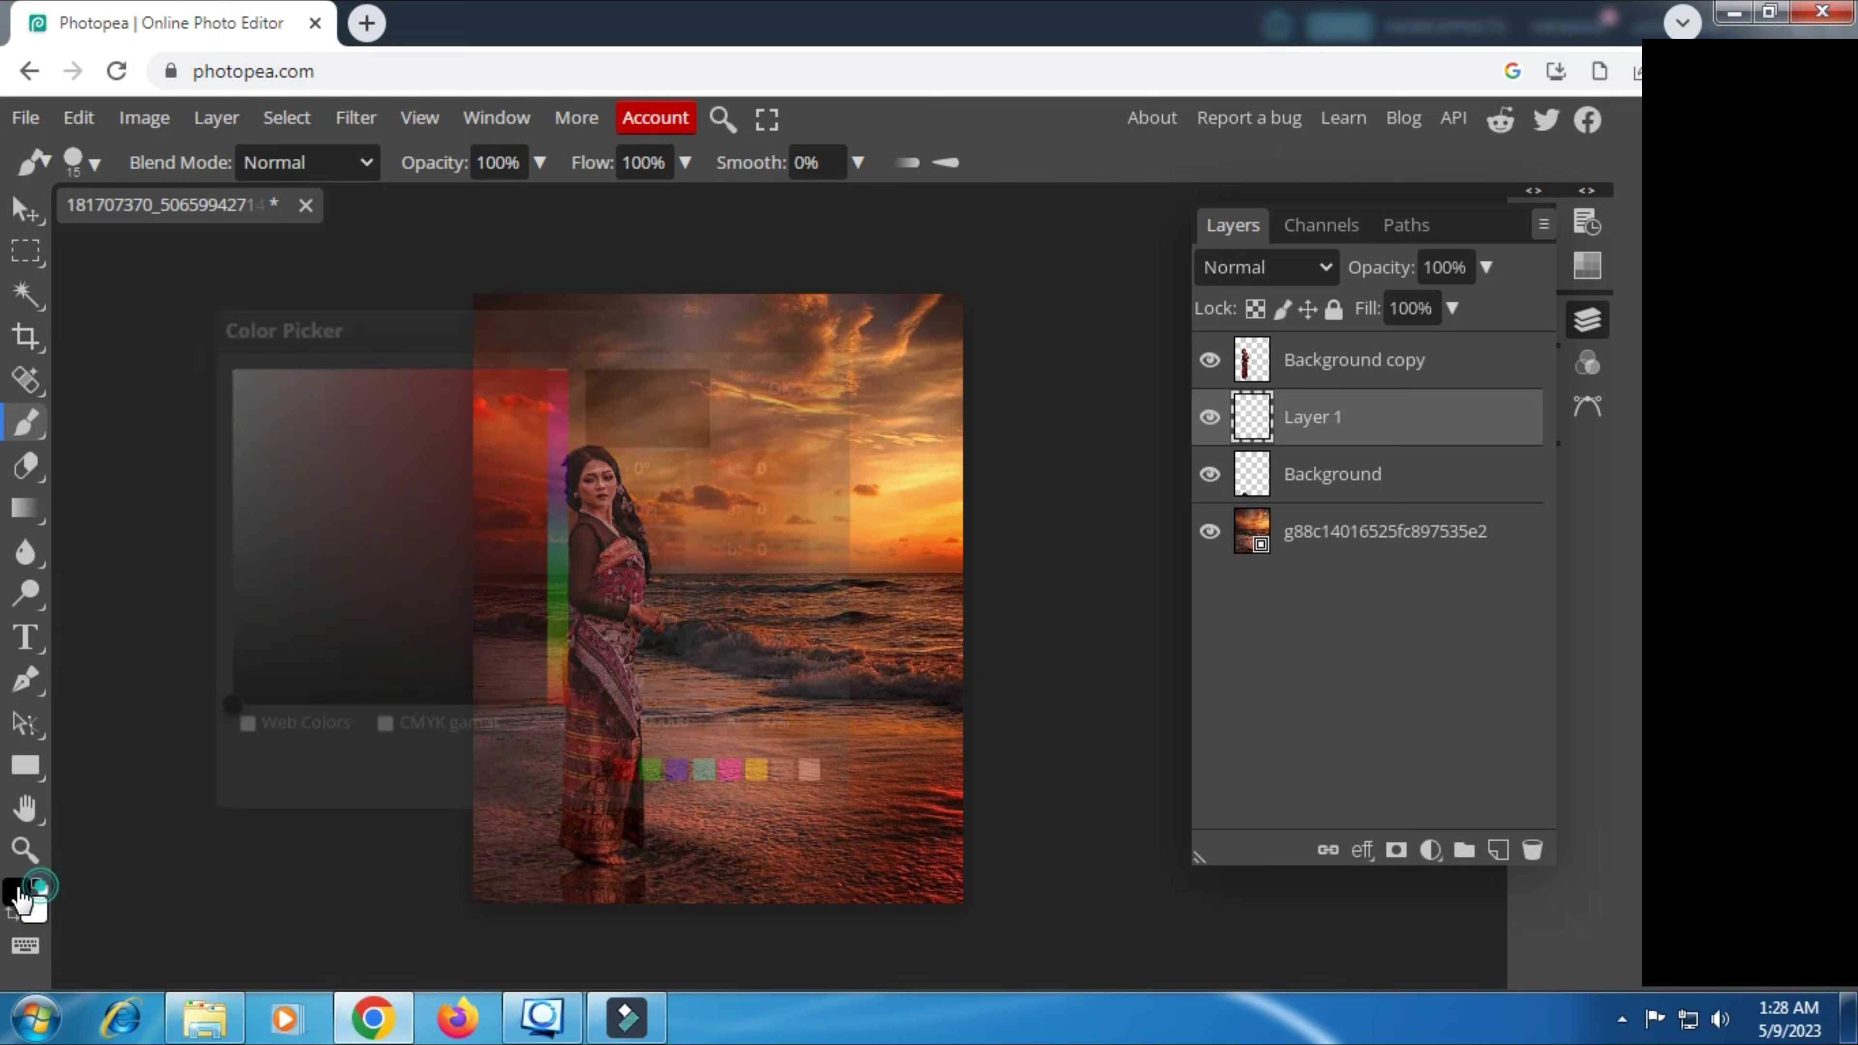
left_click(753, 381)
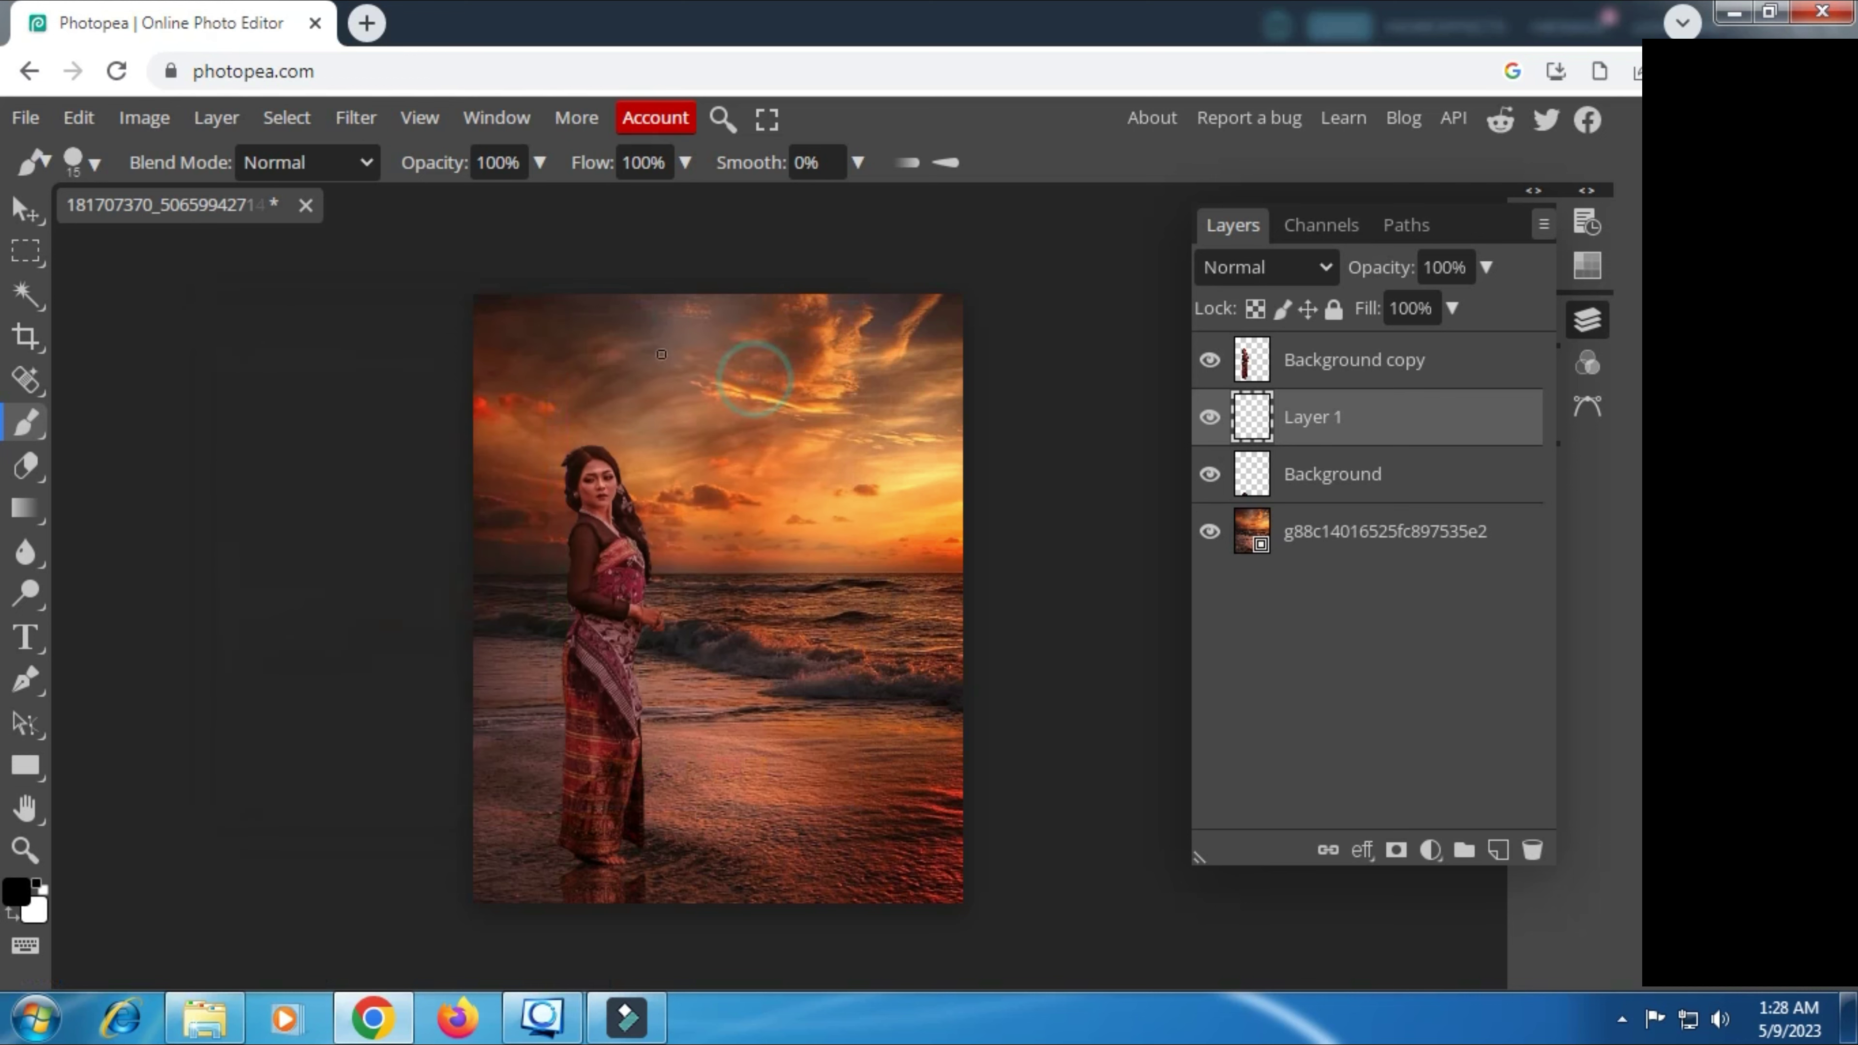
left_click(93, 159)
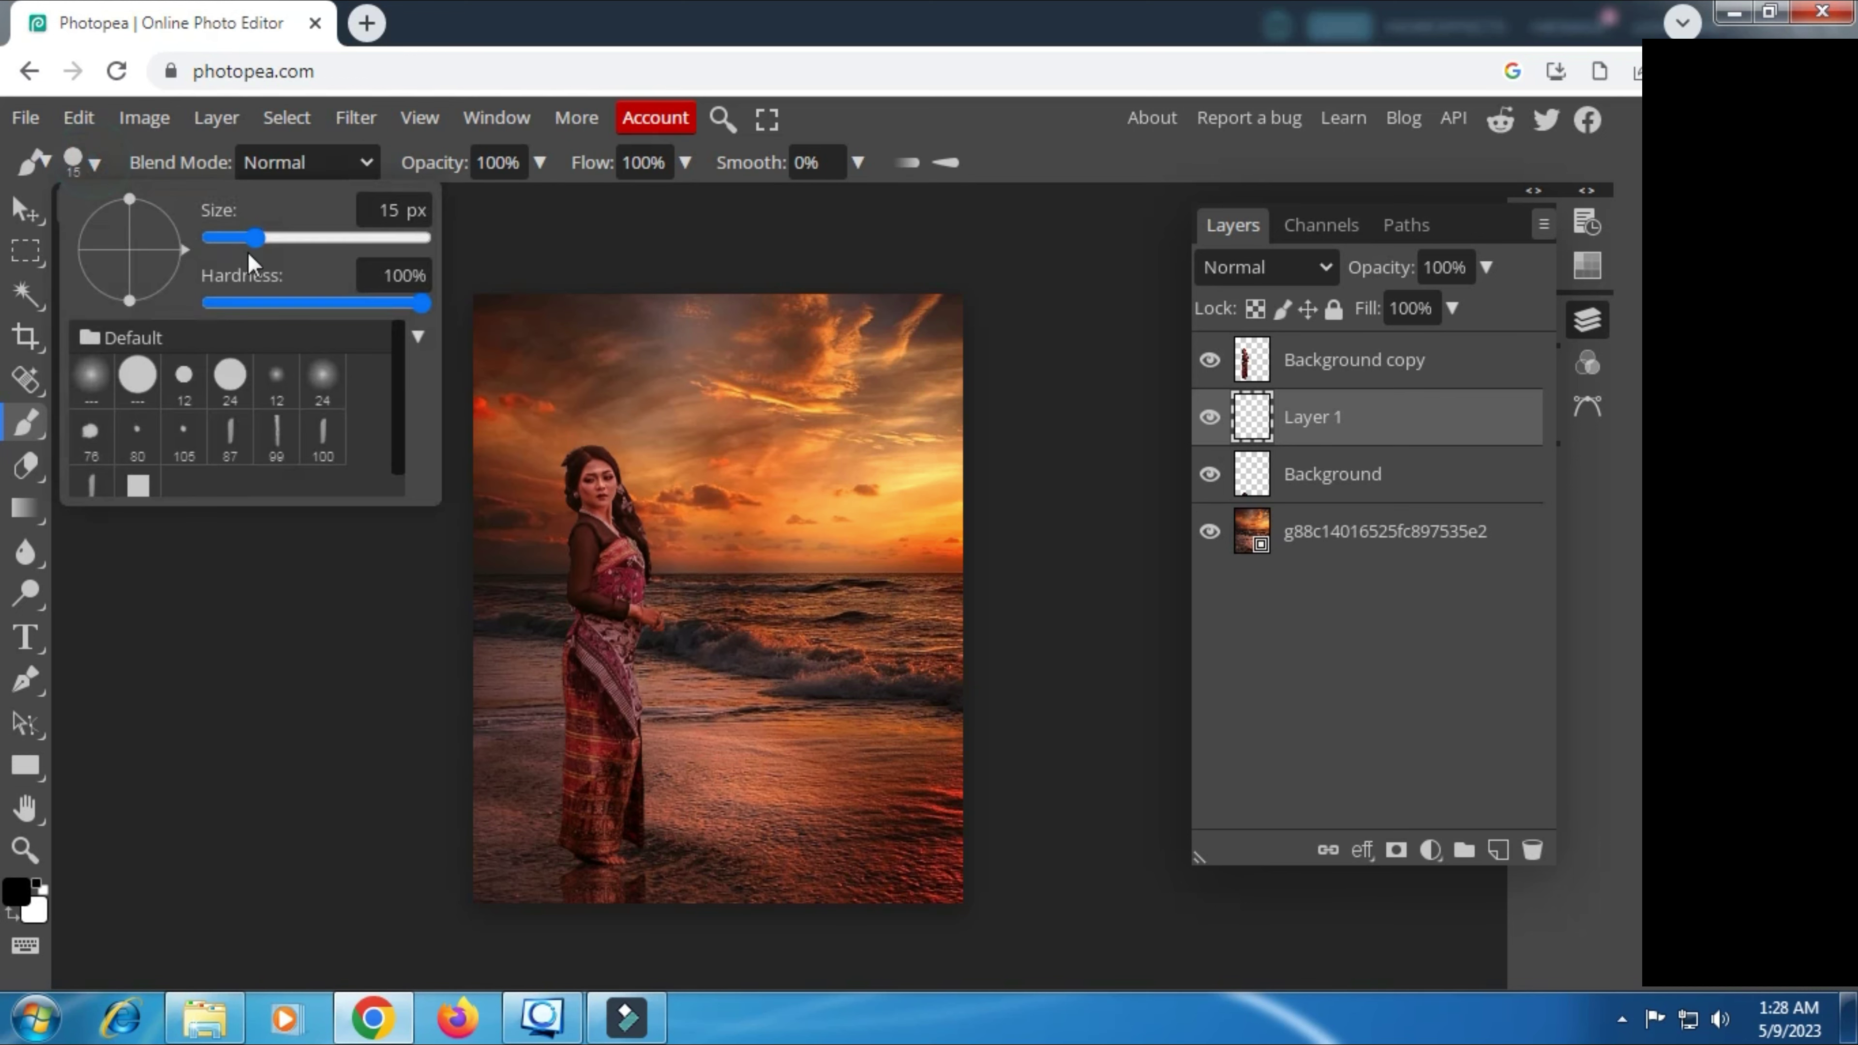
left_click(321, 376)
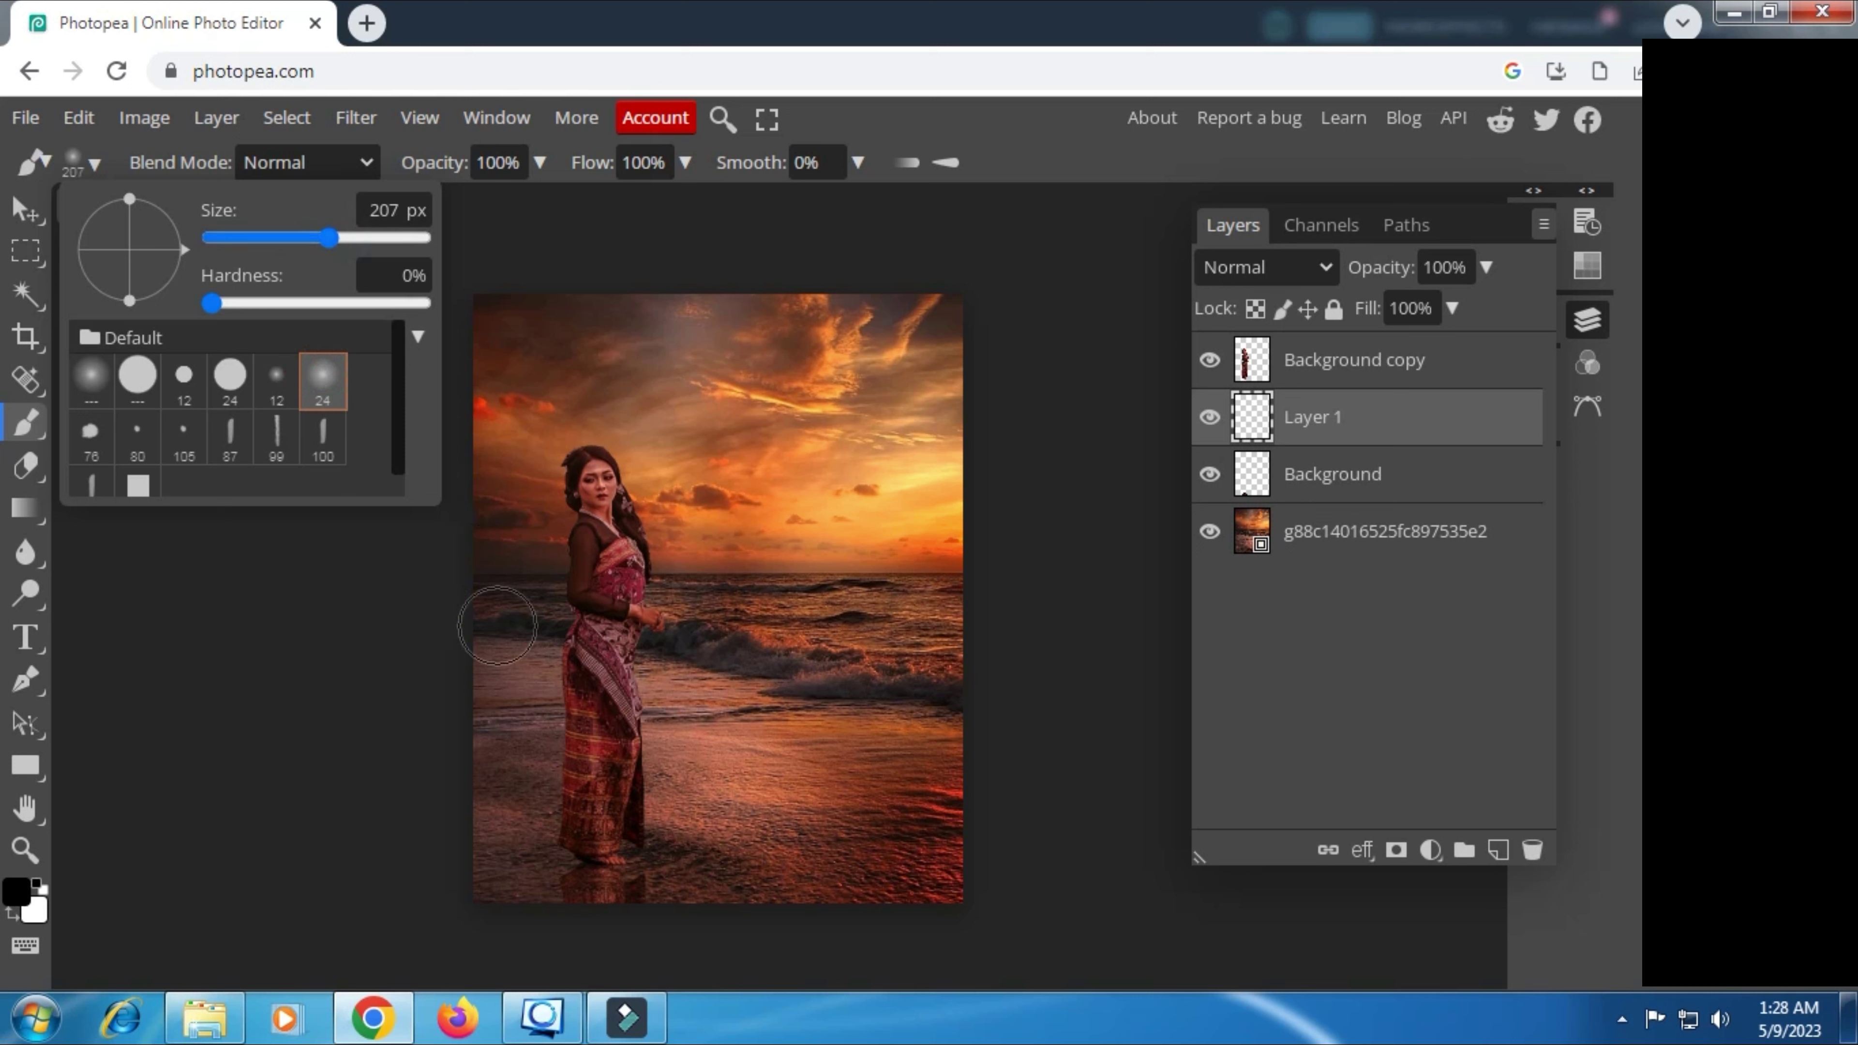
left_click_drag(142, 201, 143, 230)
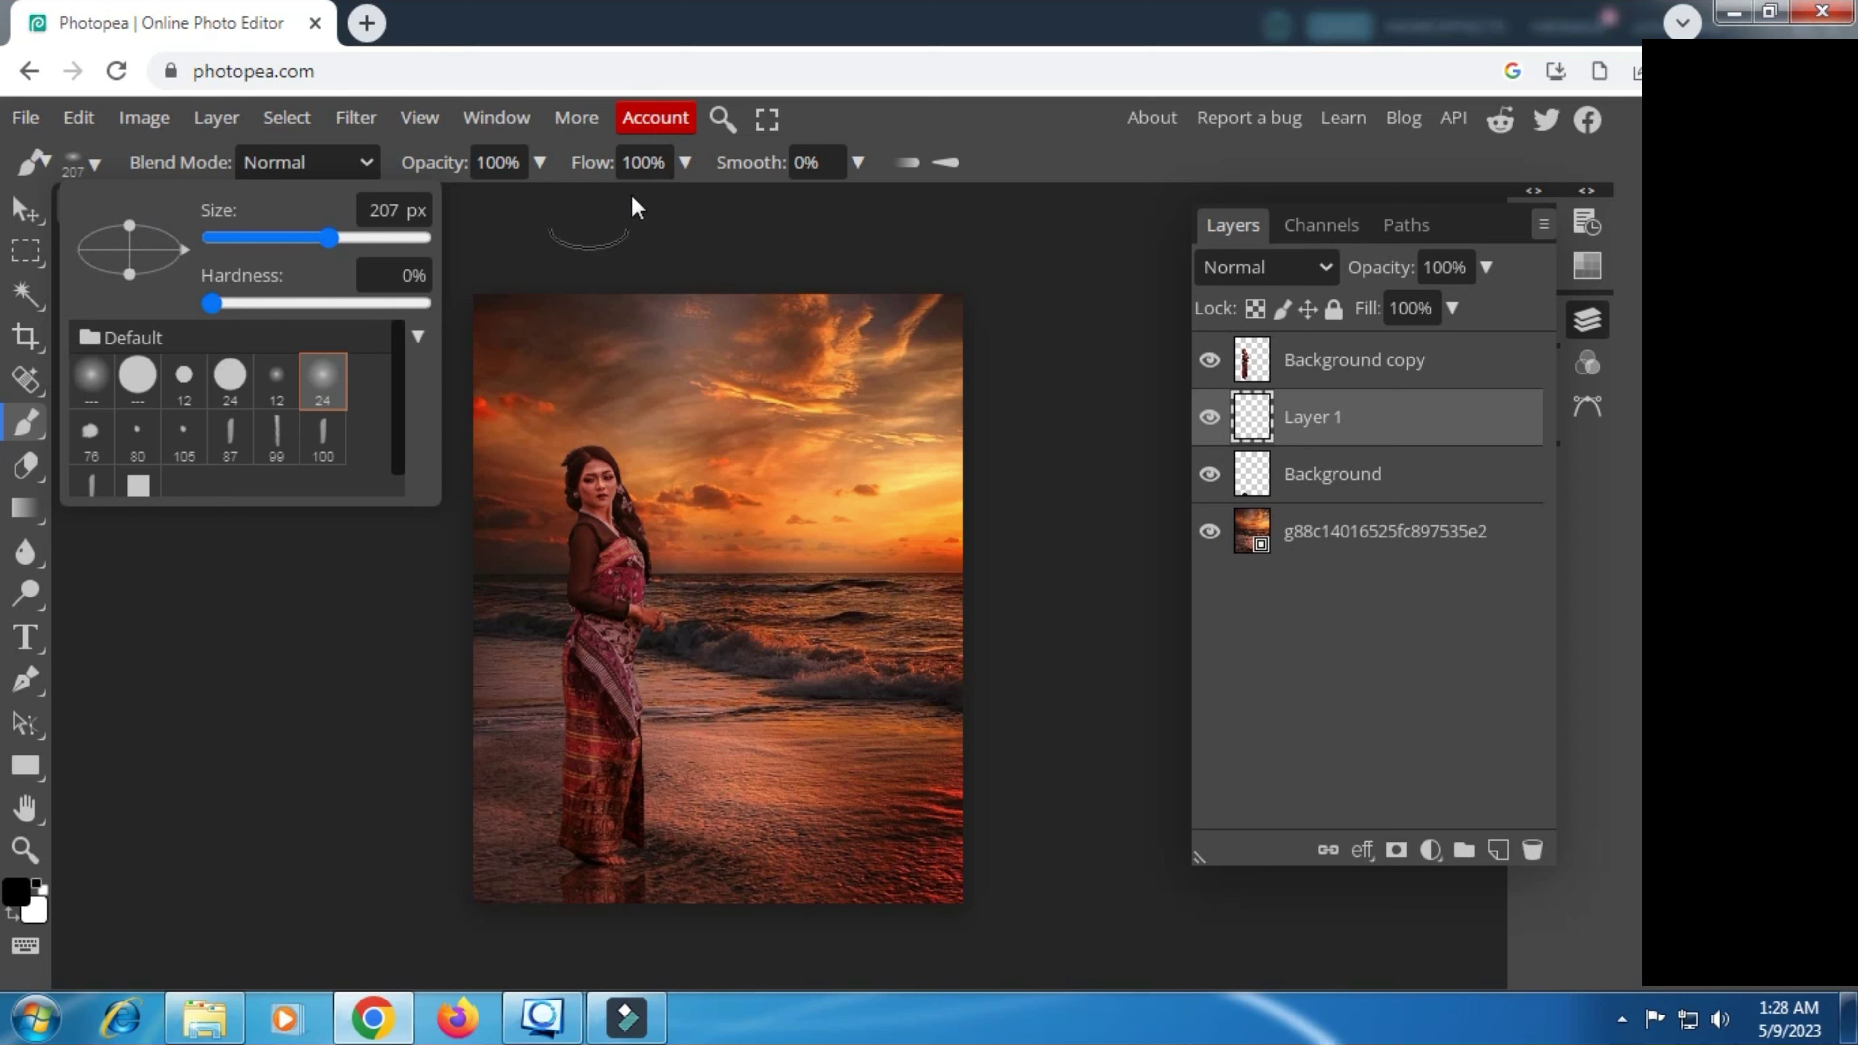
left_click(541, 161)
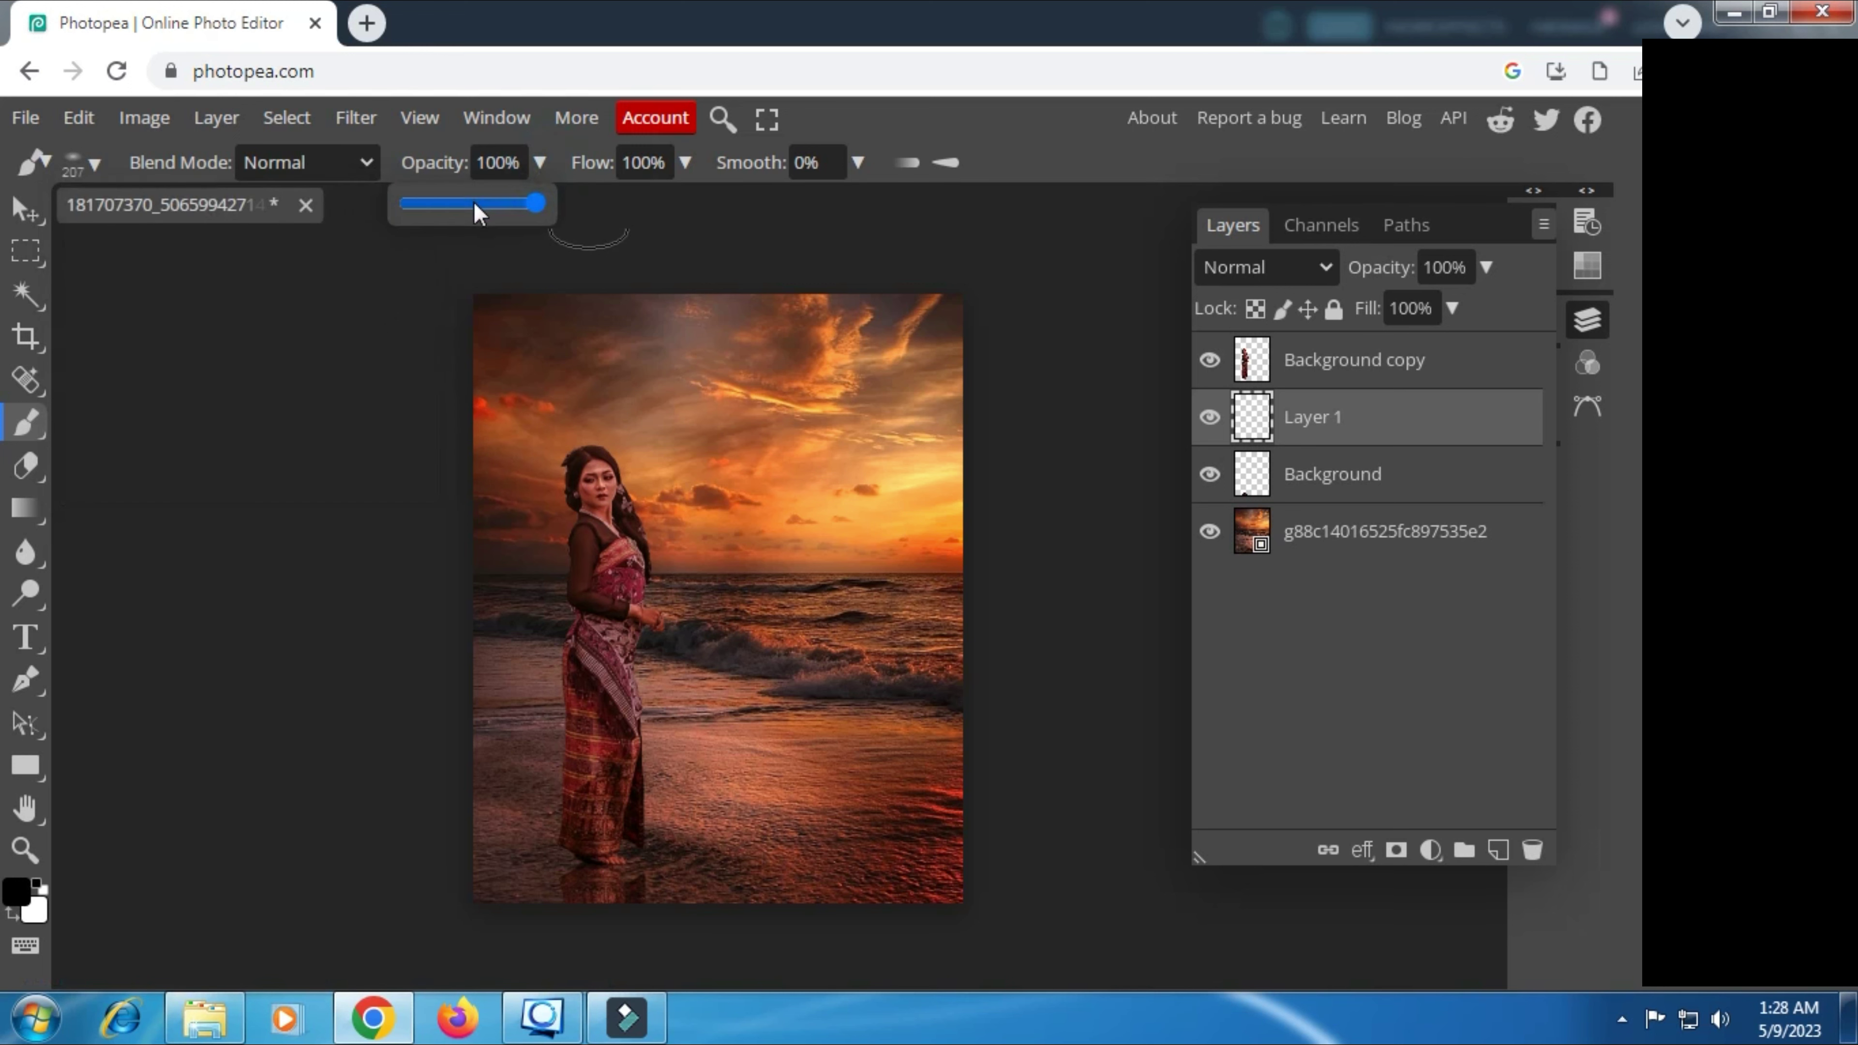
left_click(441, 201)
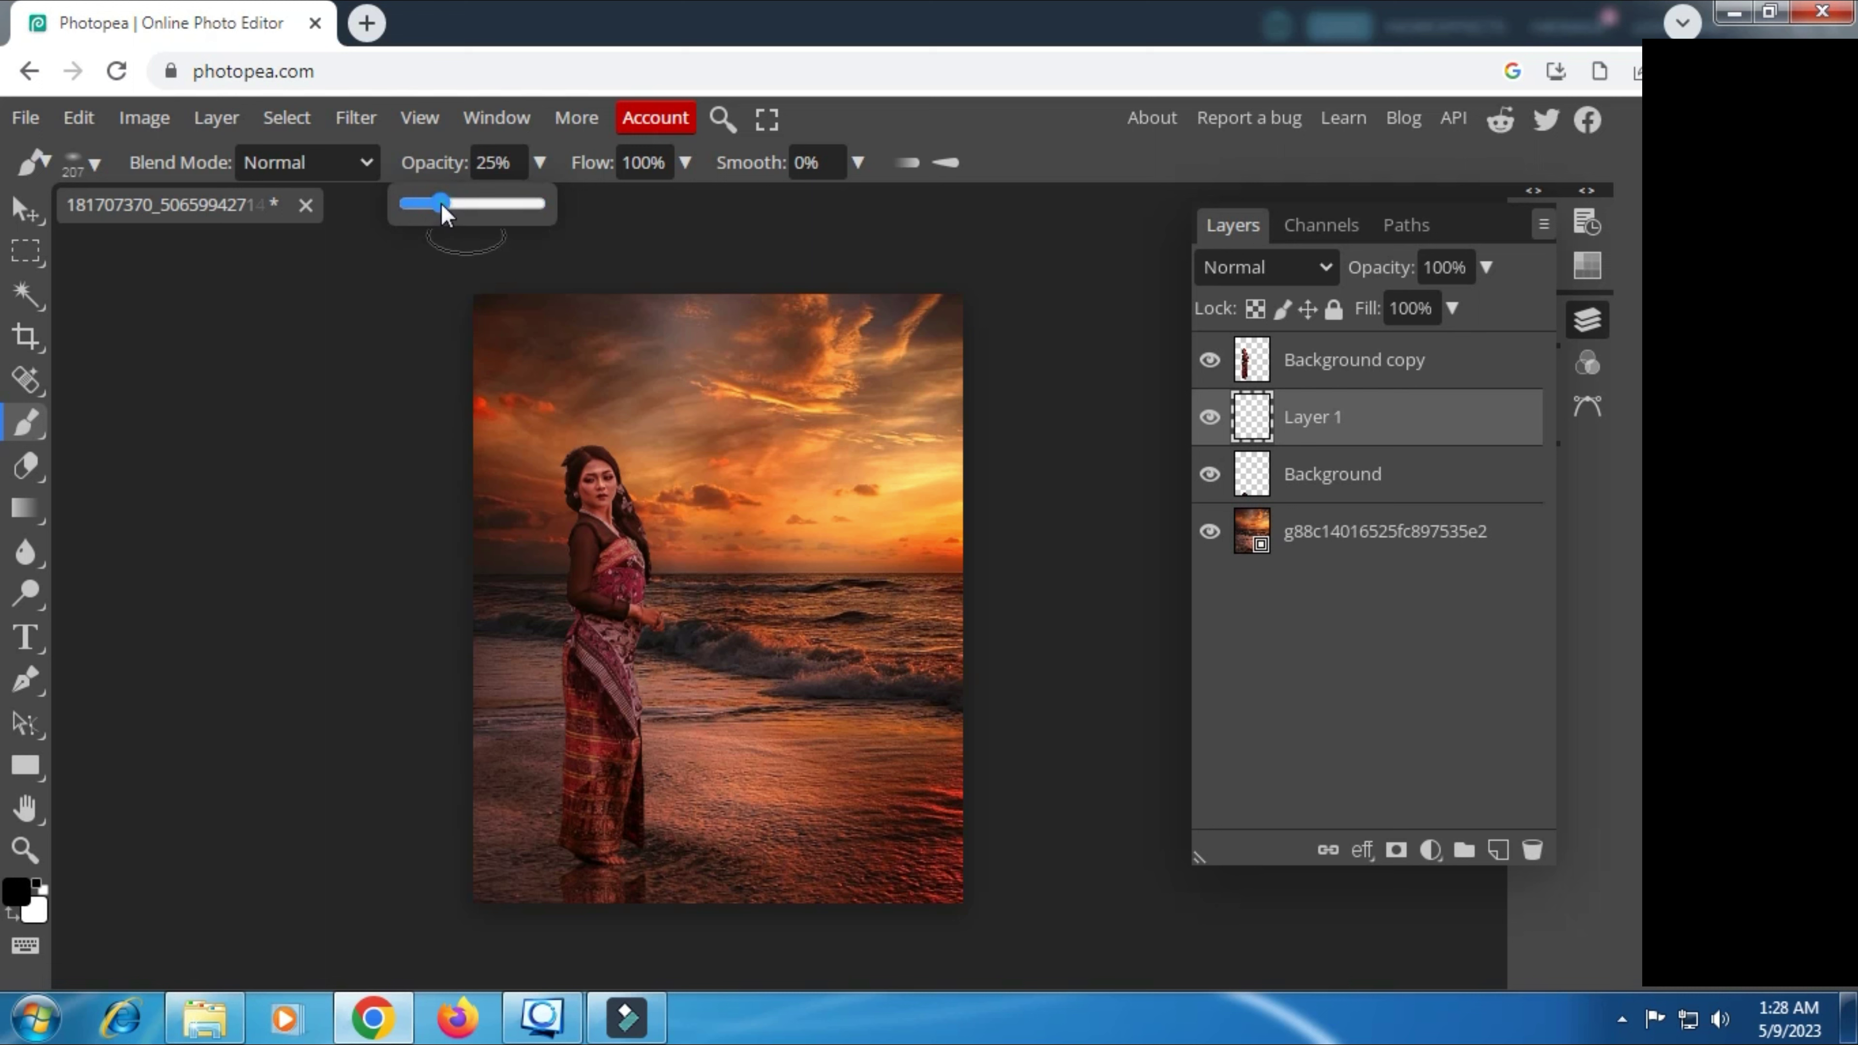
left_click_drag(437, 205, 436, 208)
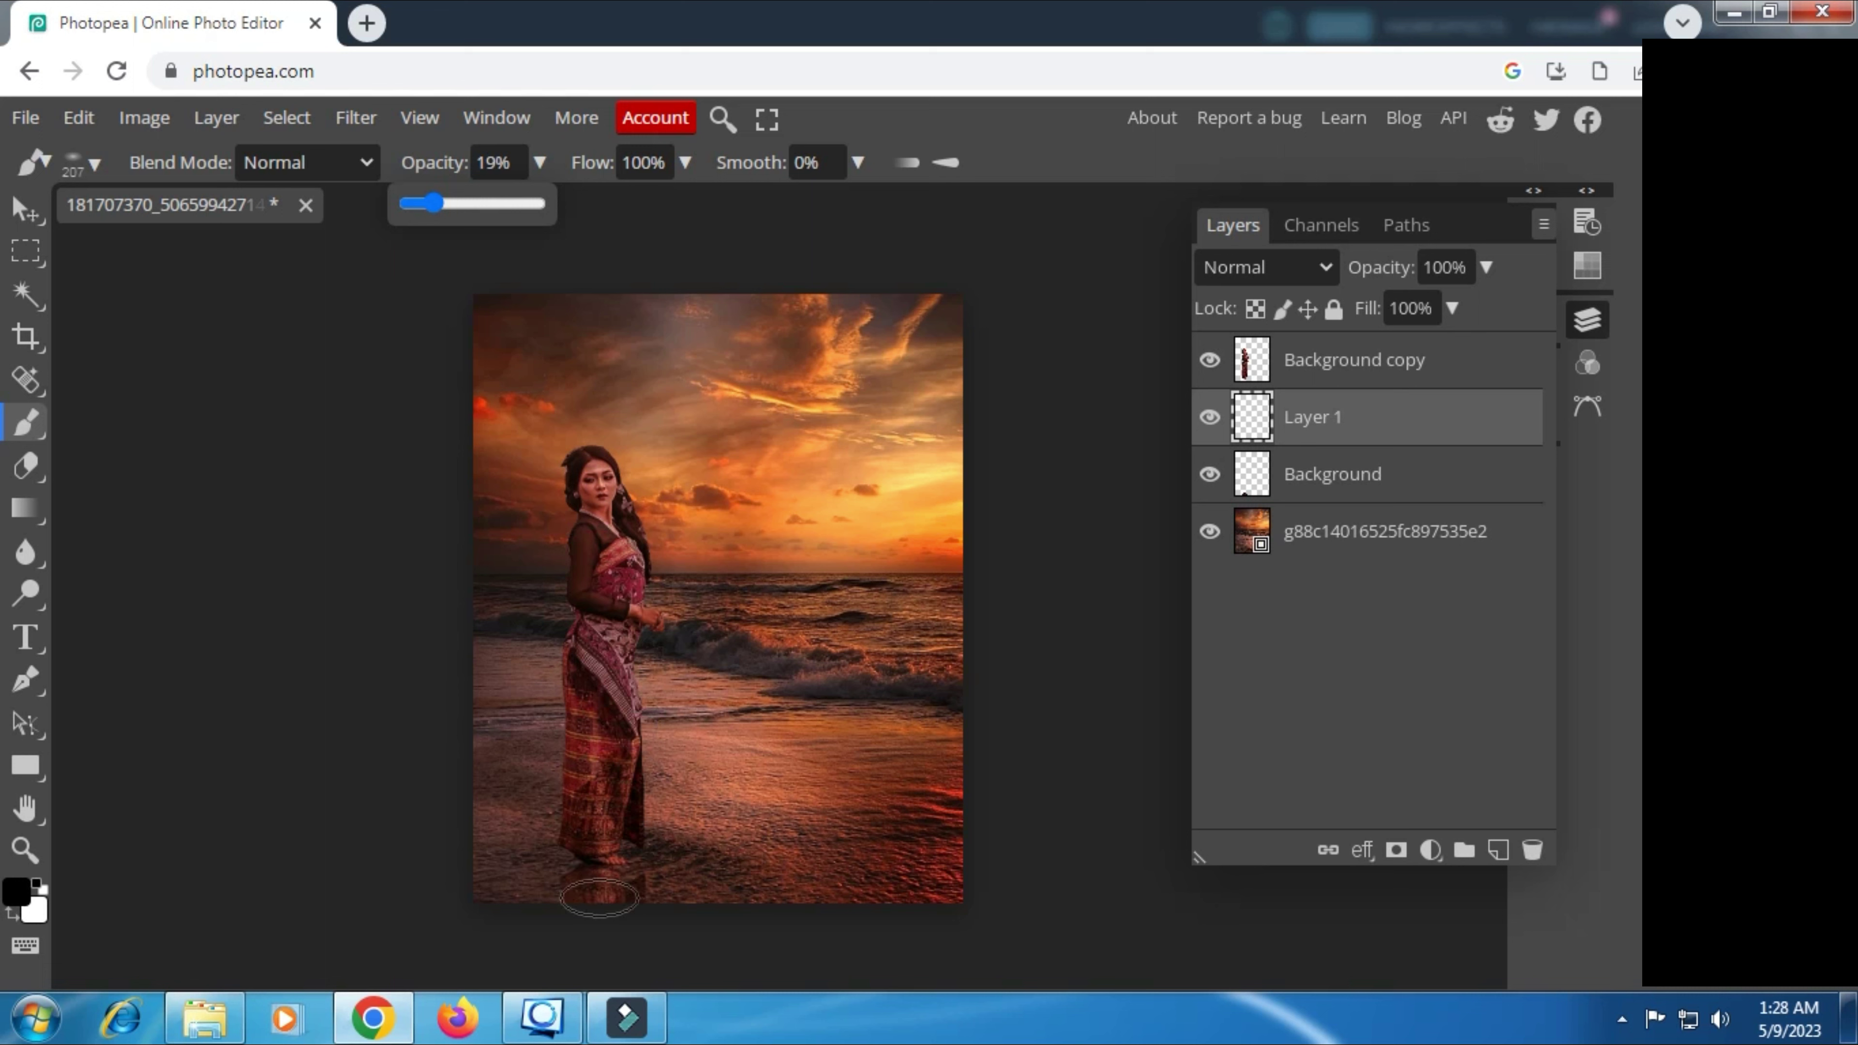
left_click(594, 875)
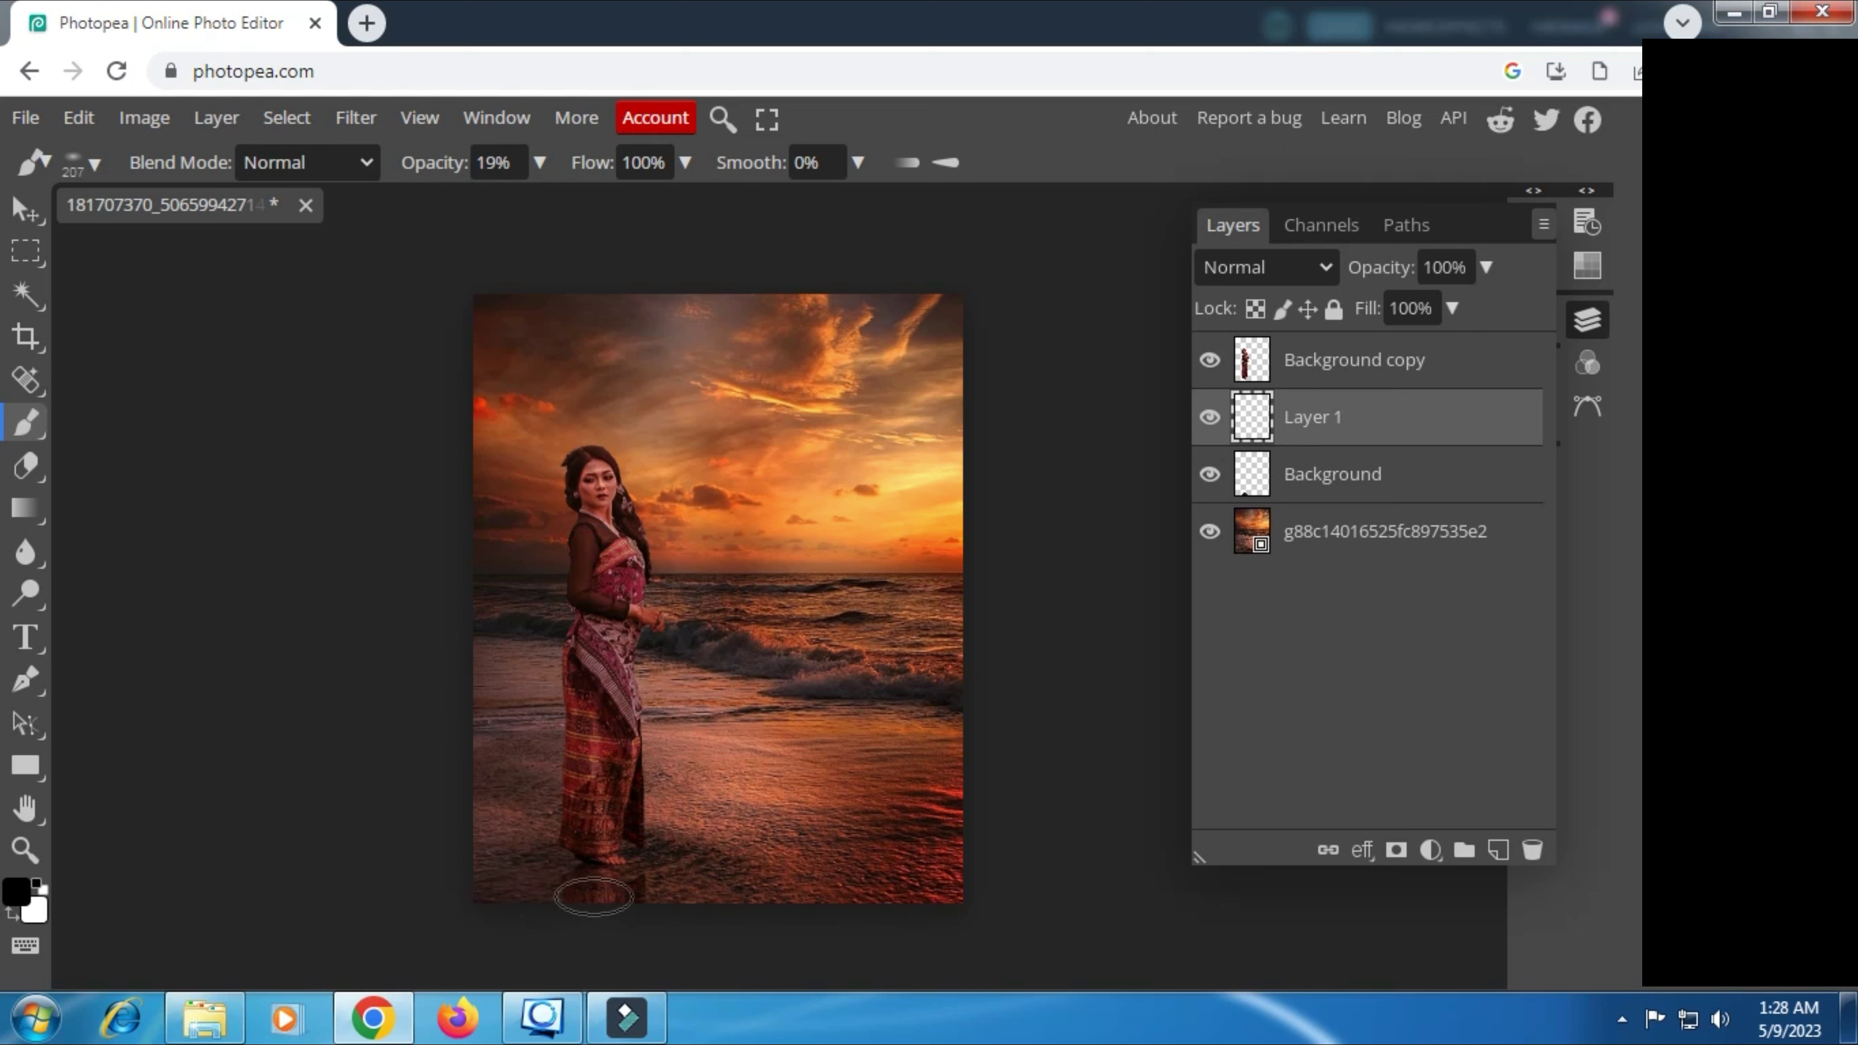
Step: Paint soft black shadow on Layer 1 around the woman's feet and along the bottom sand
left_click(589, 867)
left_click_drag(539, 908, 614, 905)
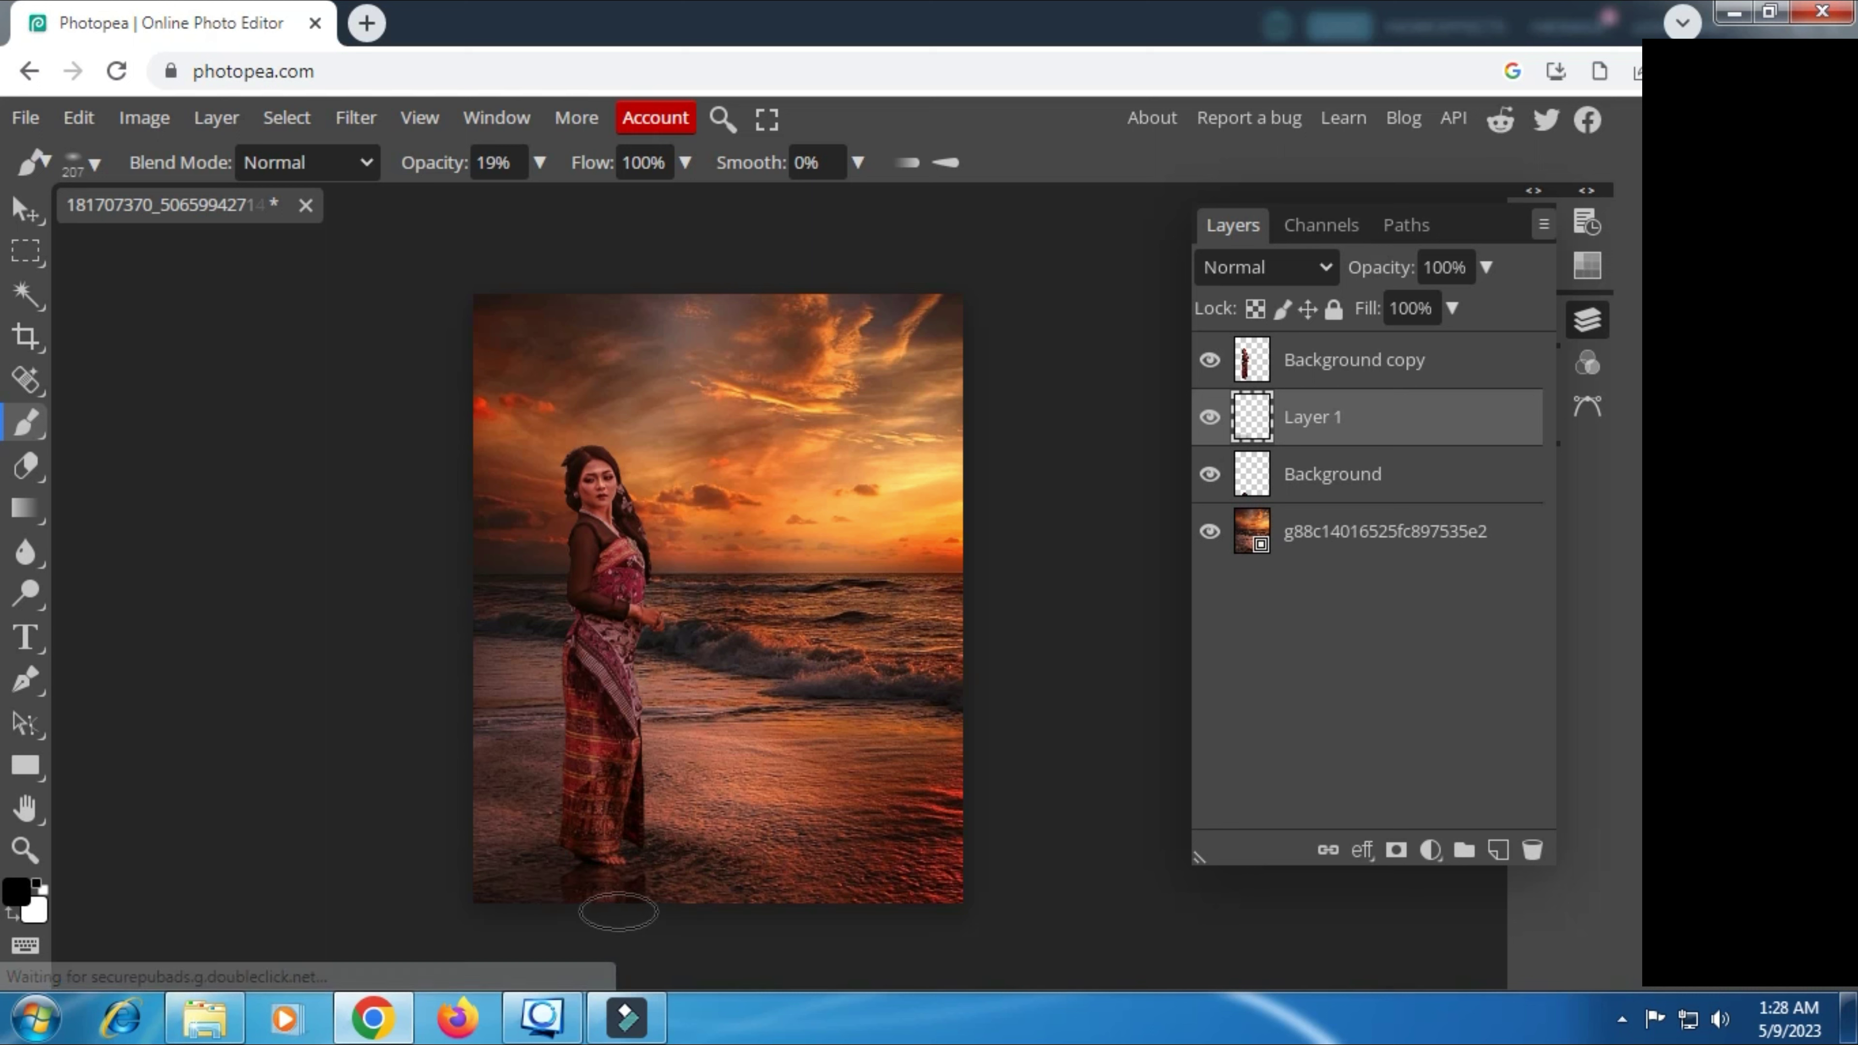
left_click(505, 864)
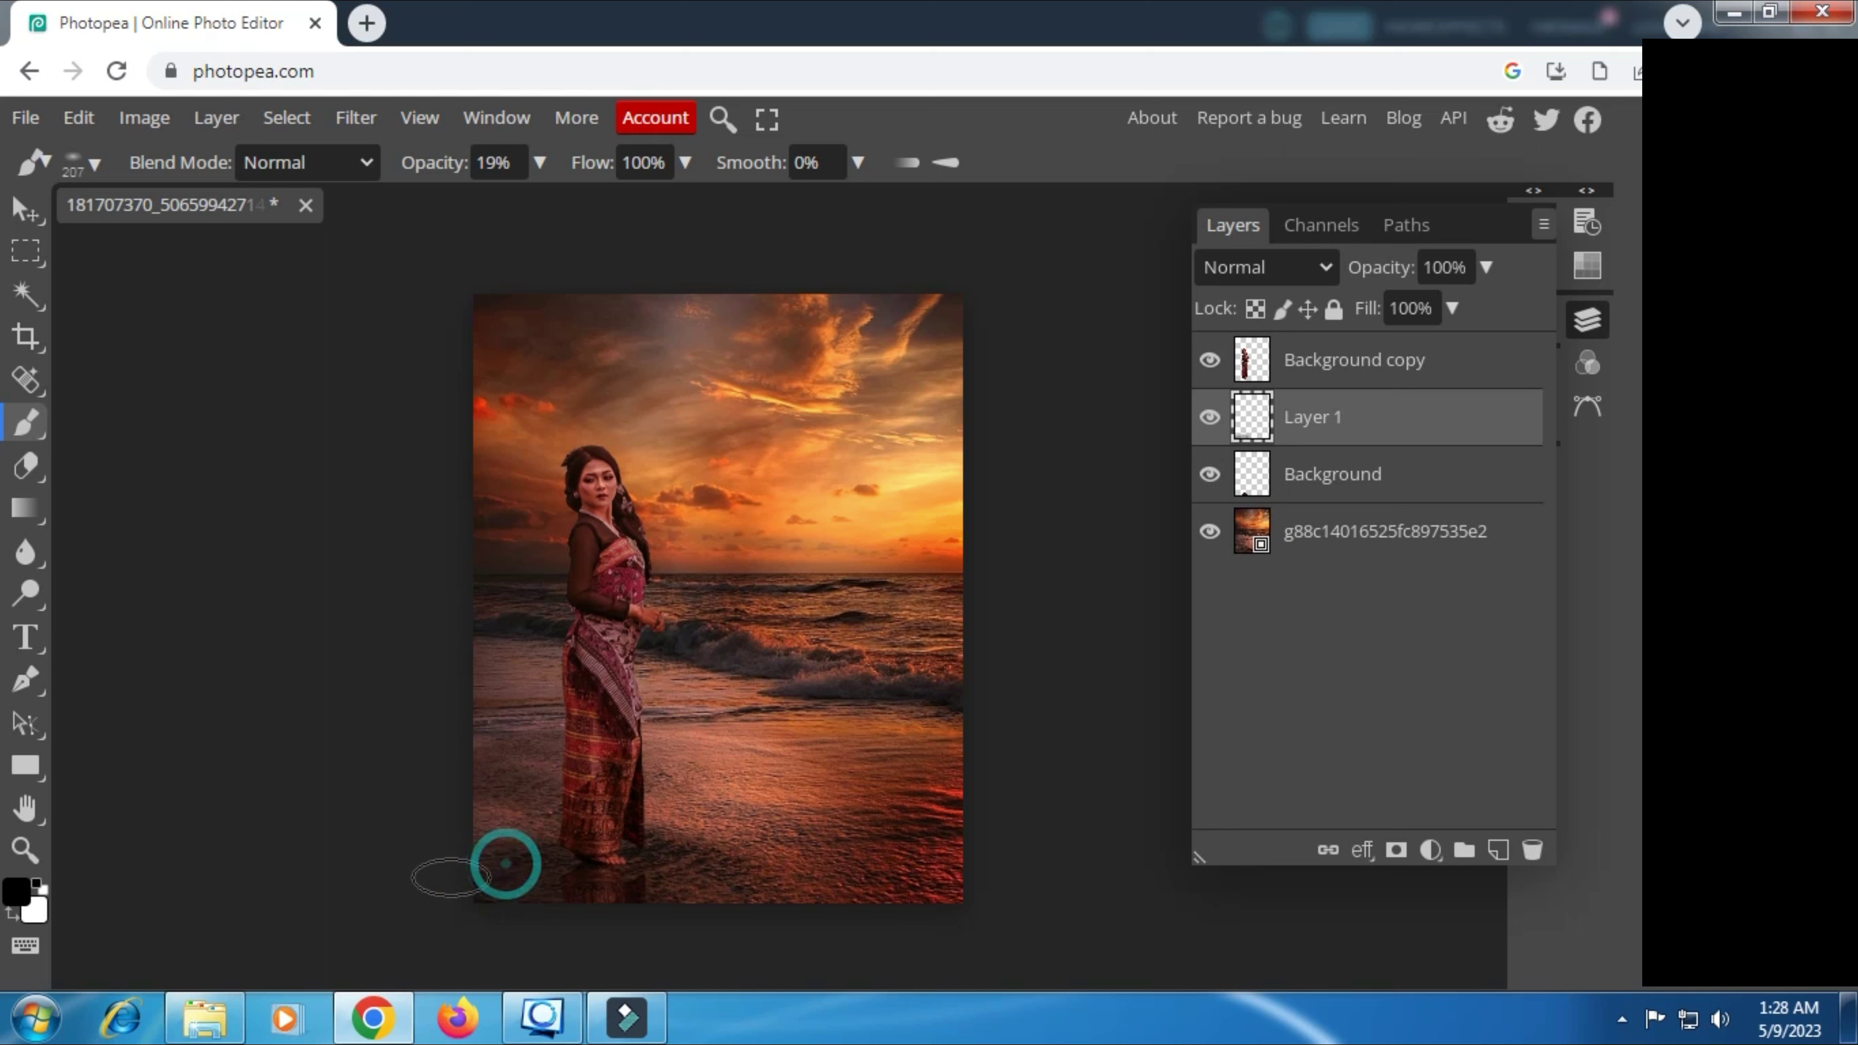
left_click(576, 867)
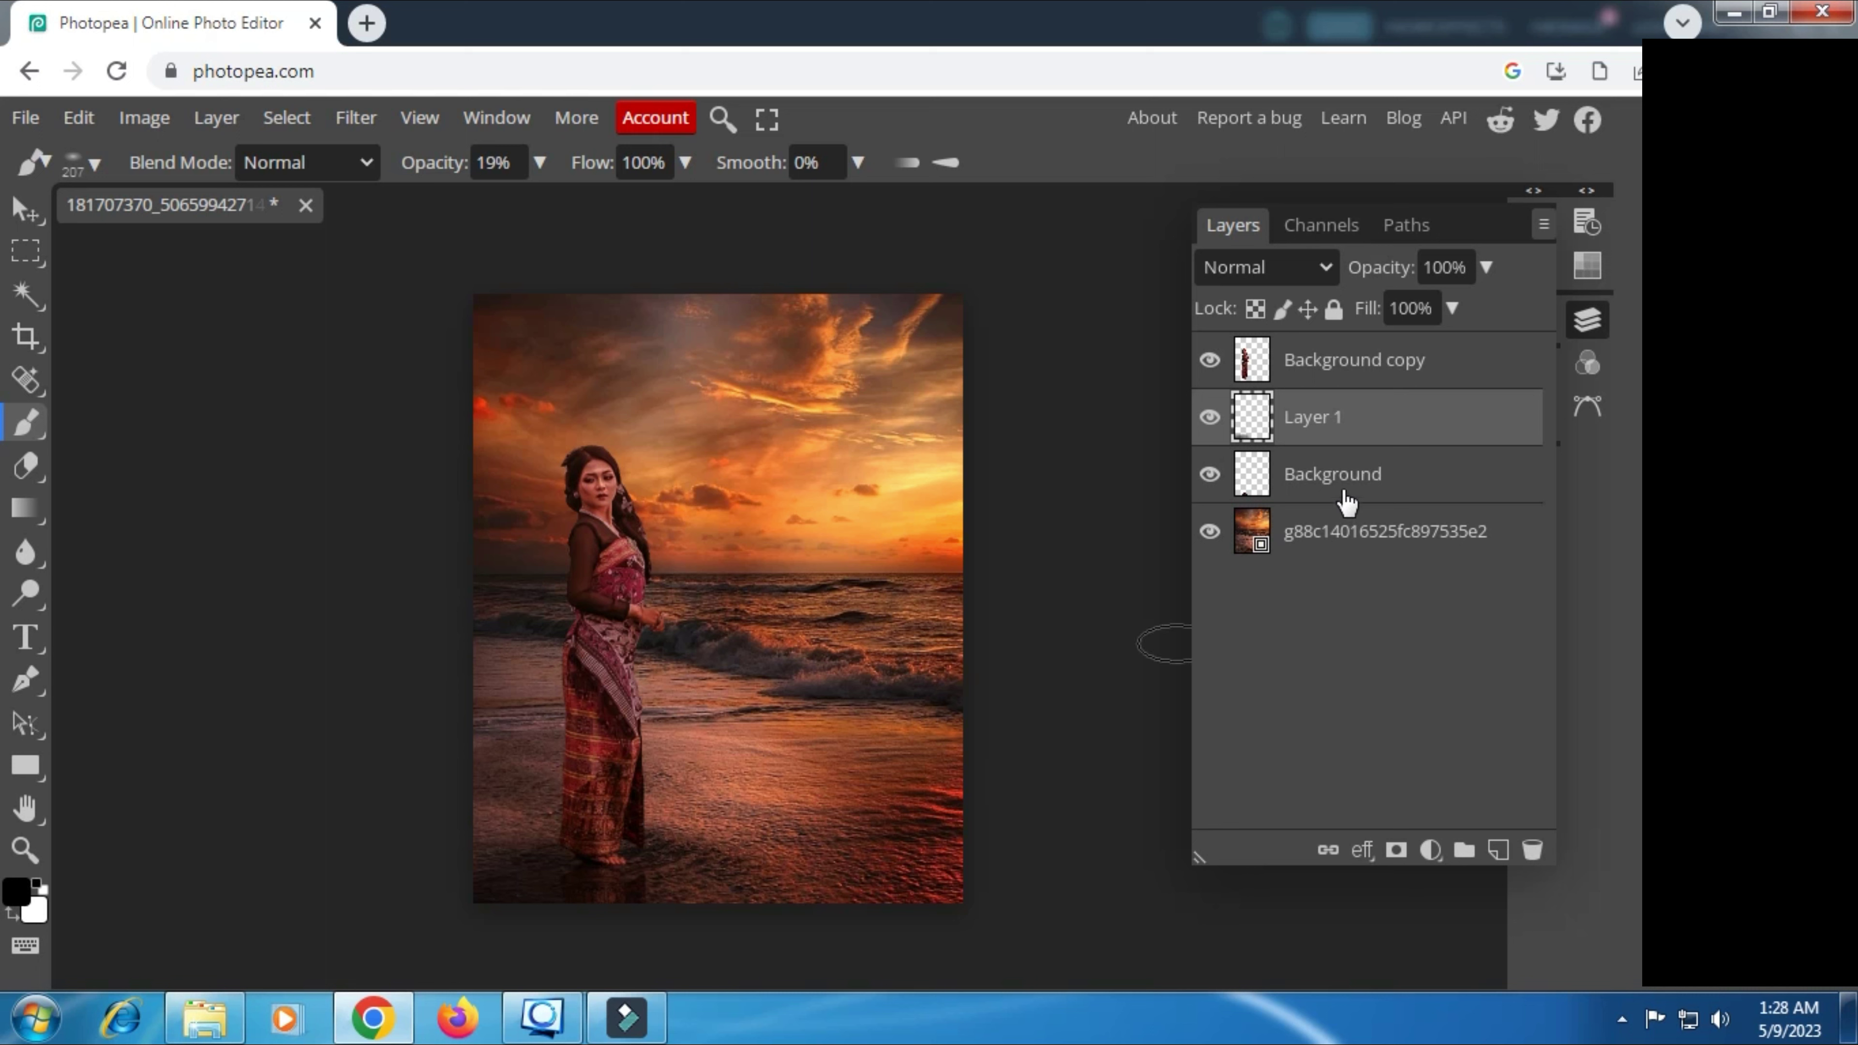
left_click(1340, 364)
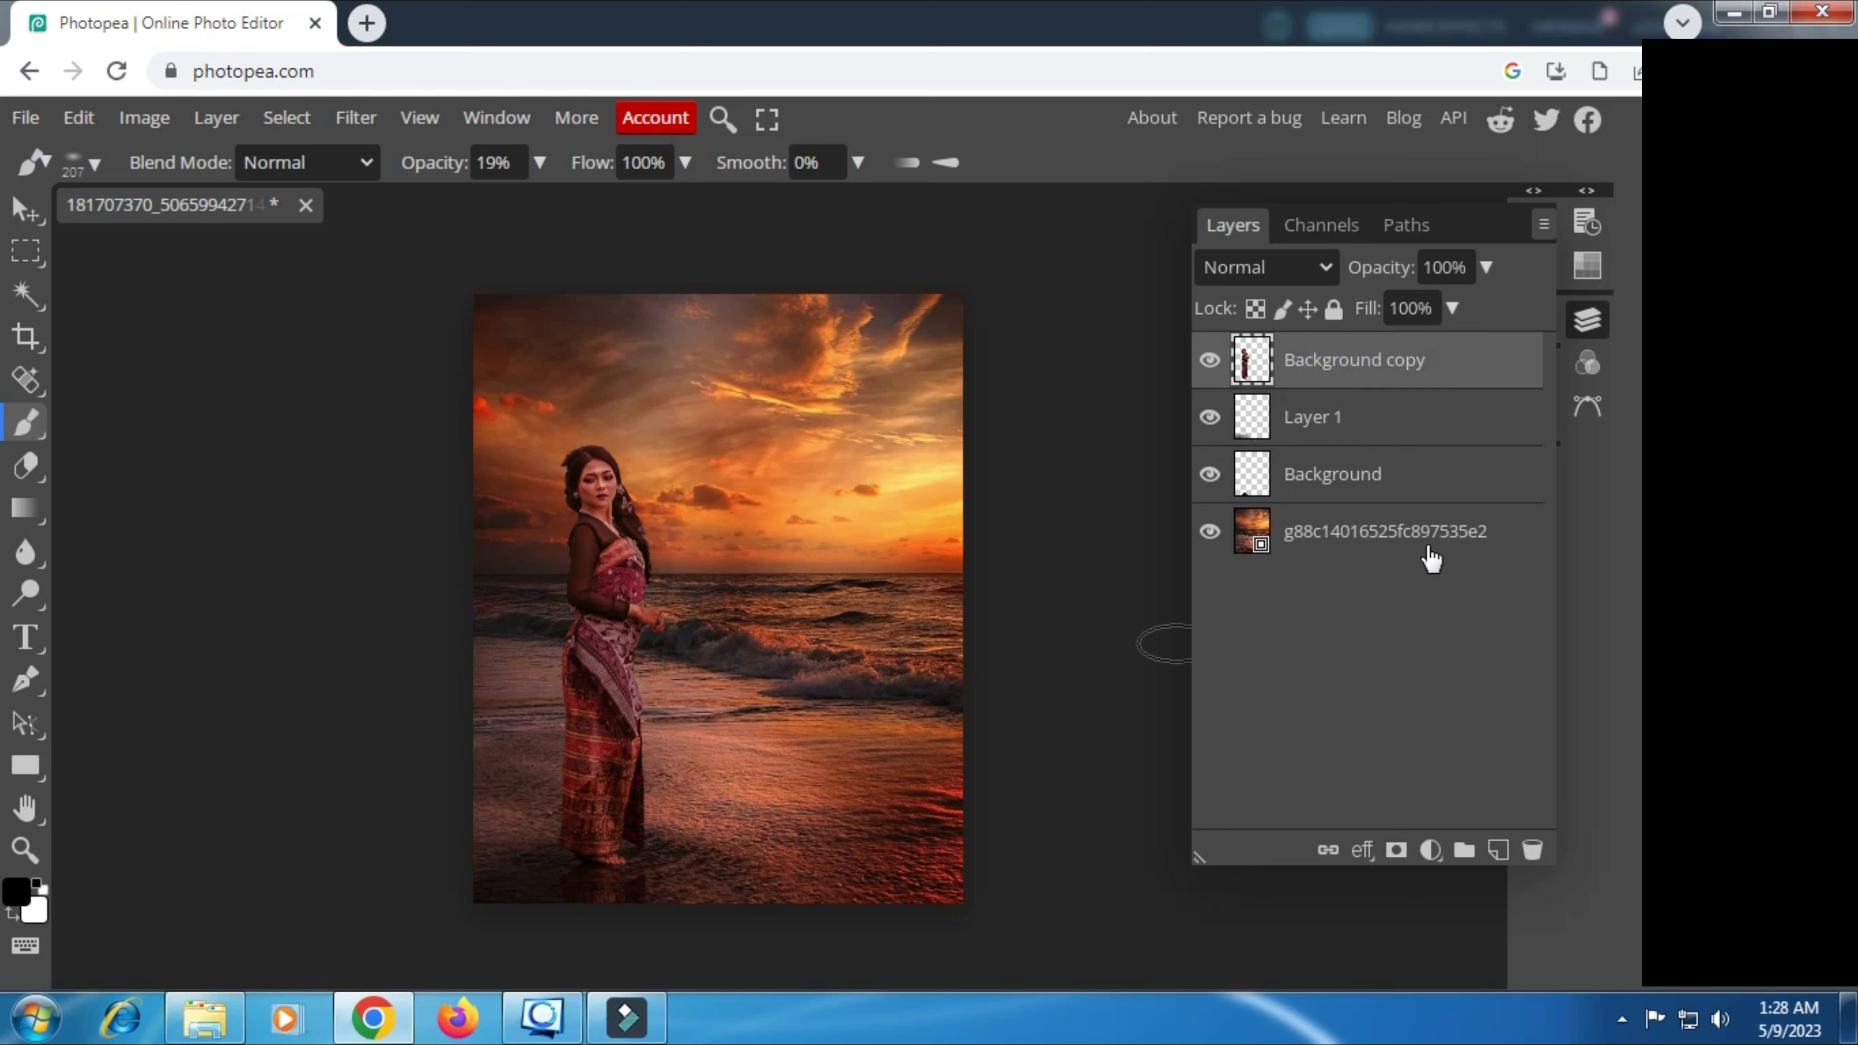
Step: Add Layer 2 above Background copy and clip it to the woman's layer
left_click(1498, 855)
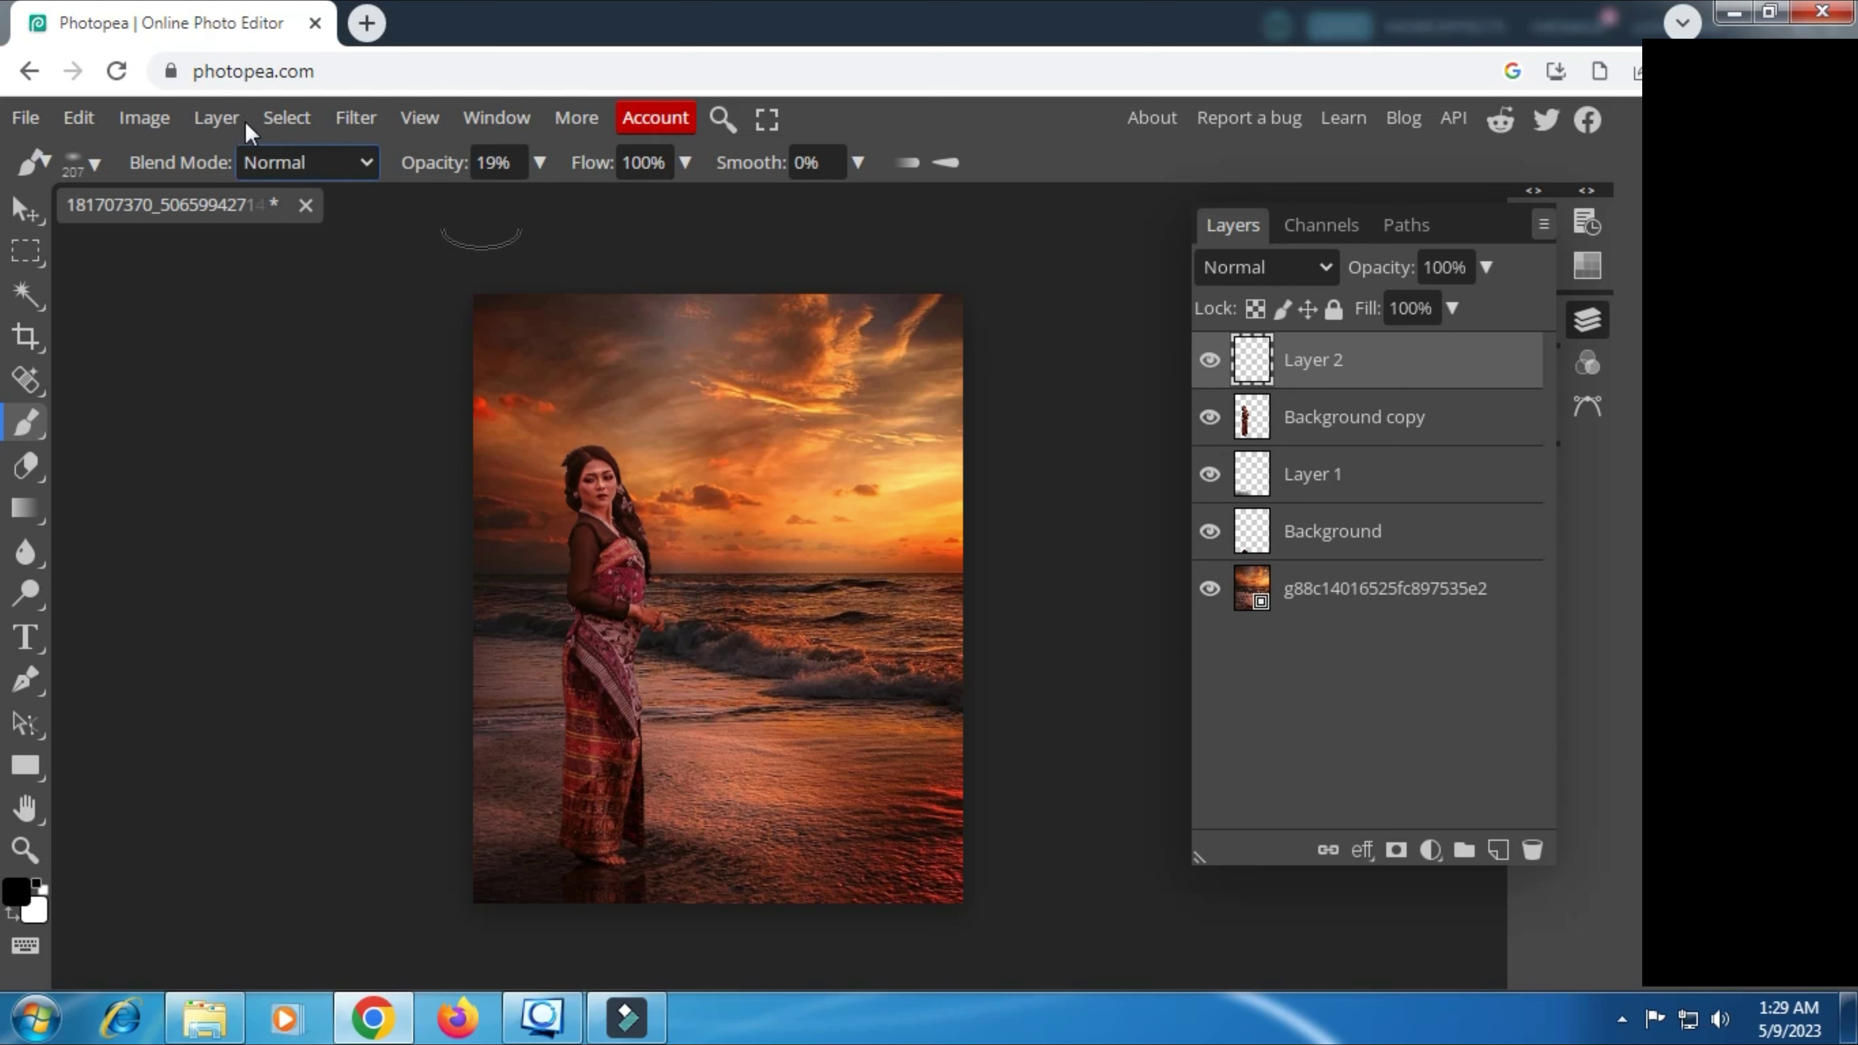
left_click(224, 119)
left_click(227, 119)
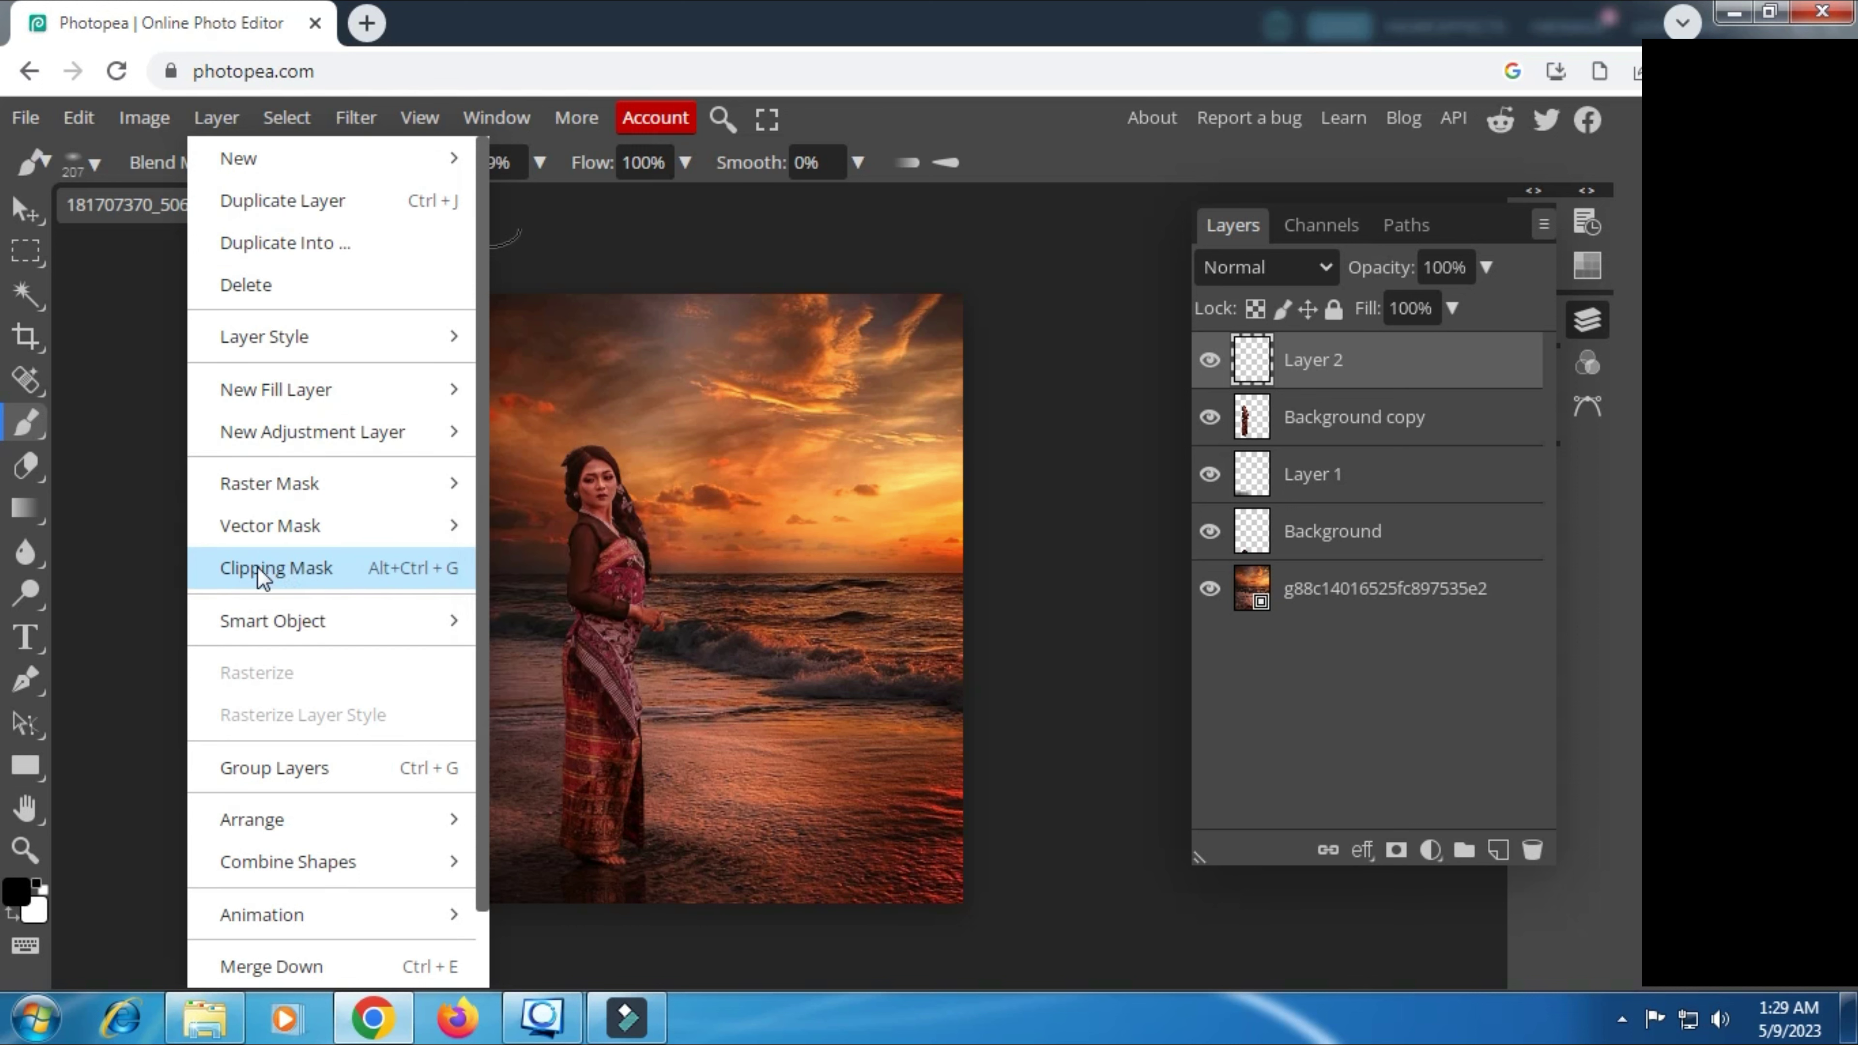
left_click(315, 571)
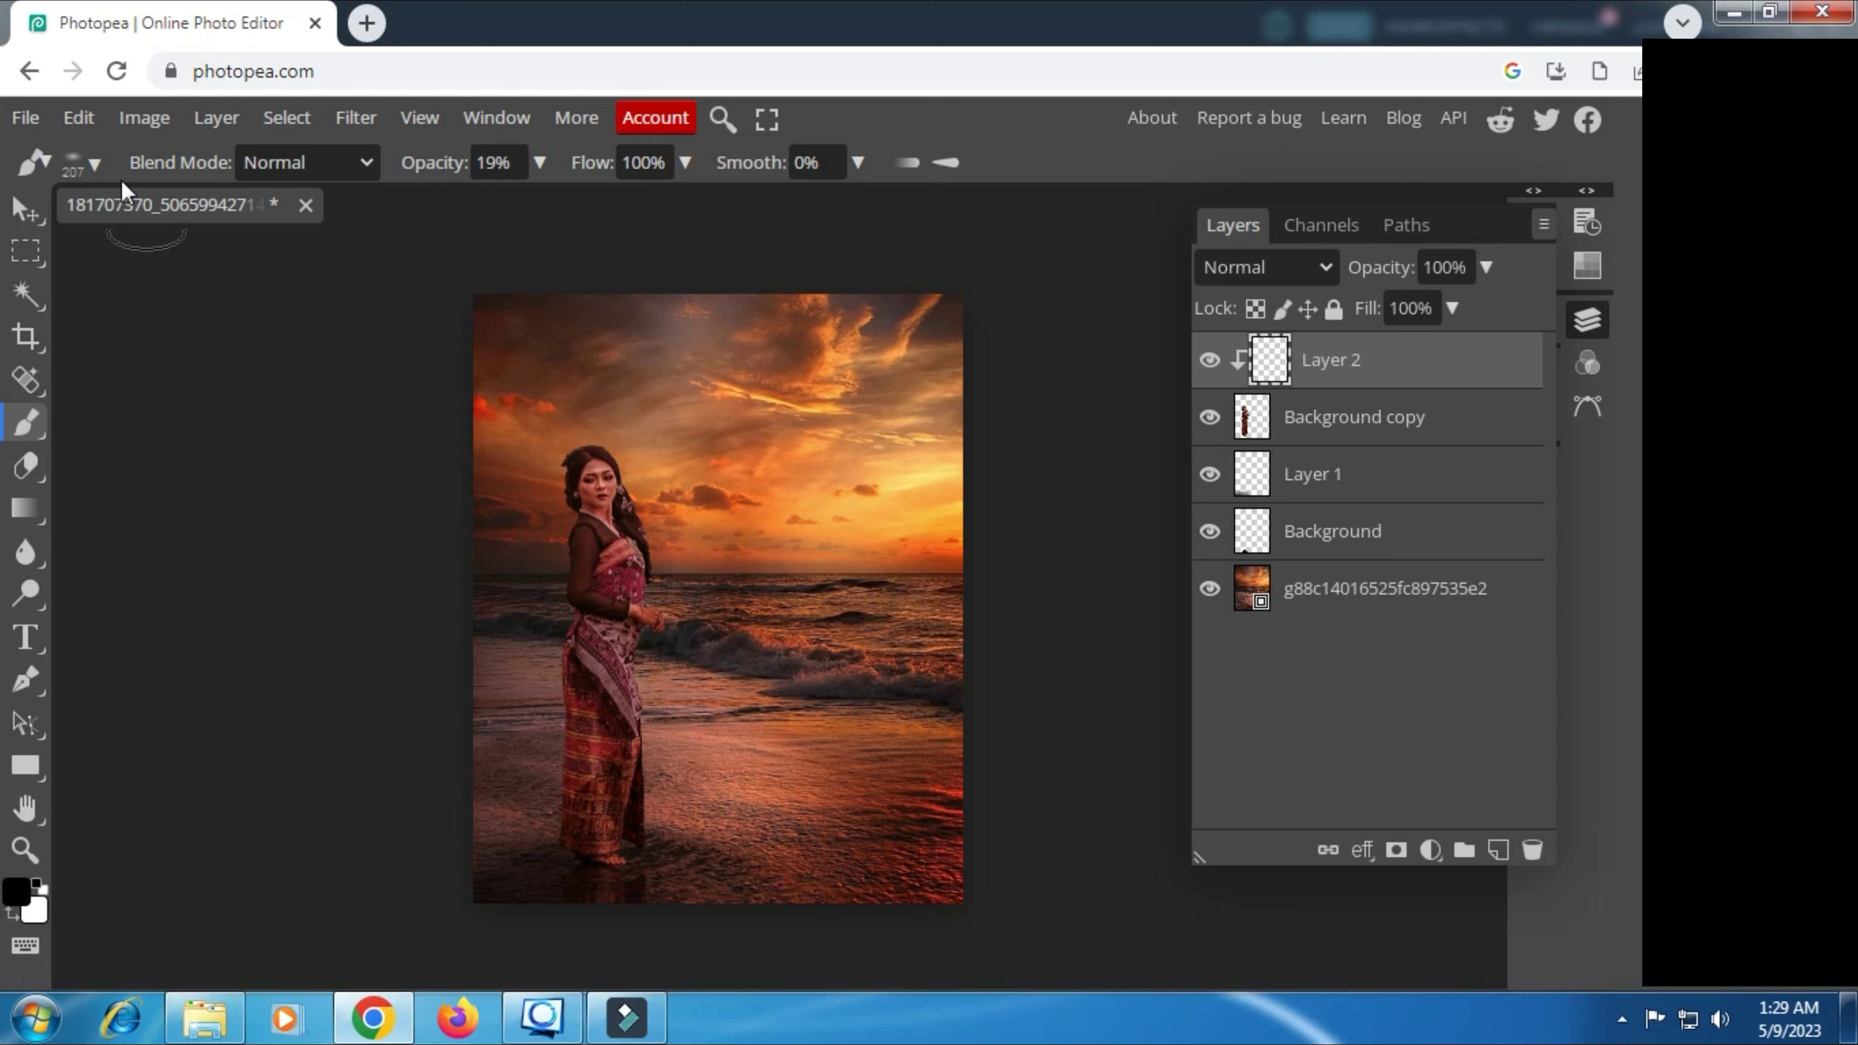
left_click(80, 163)
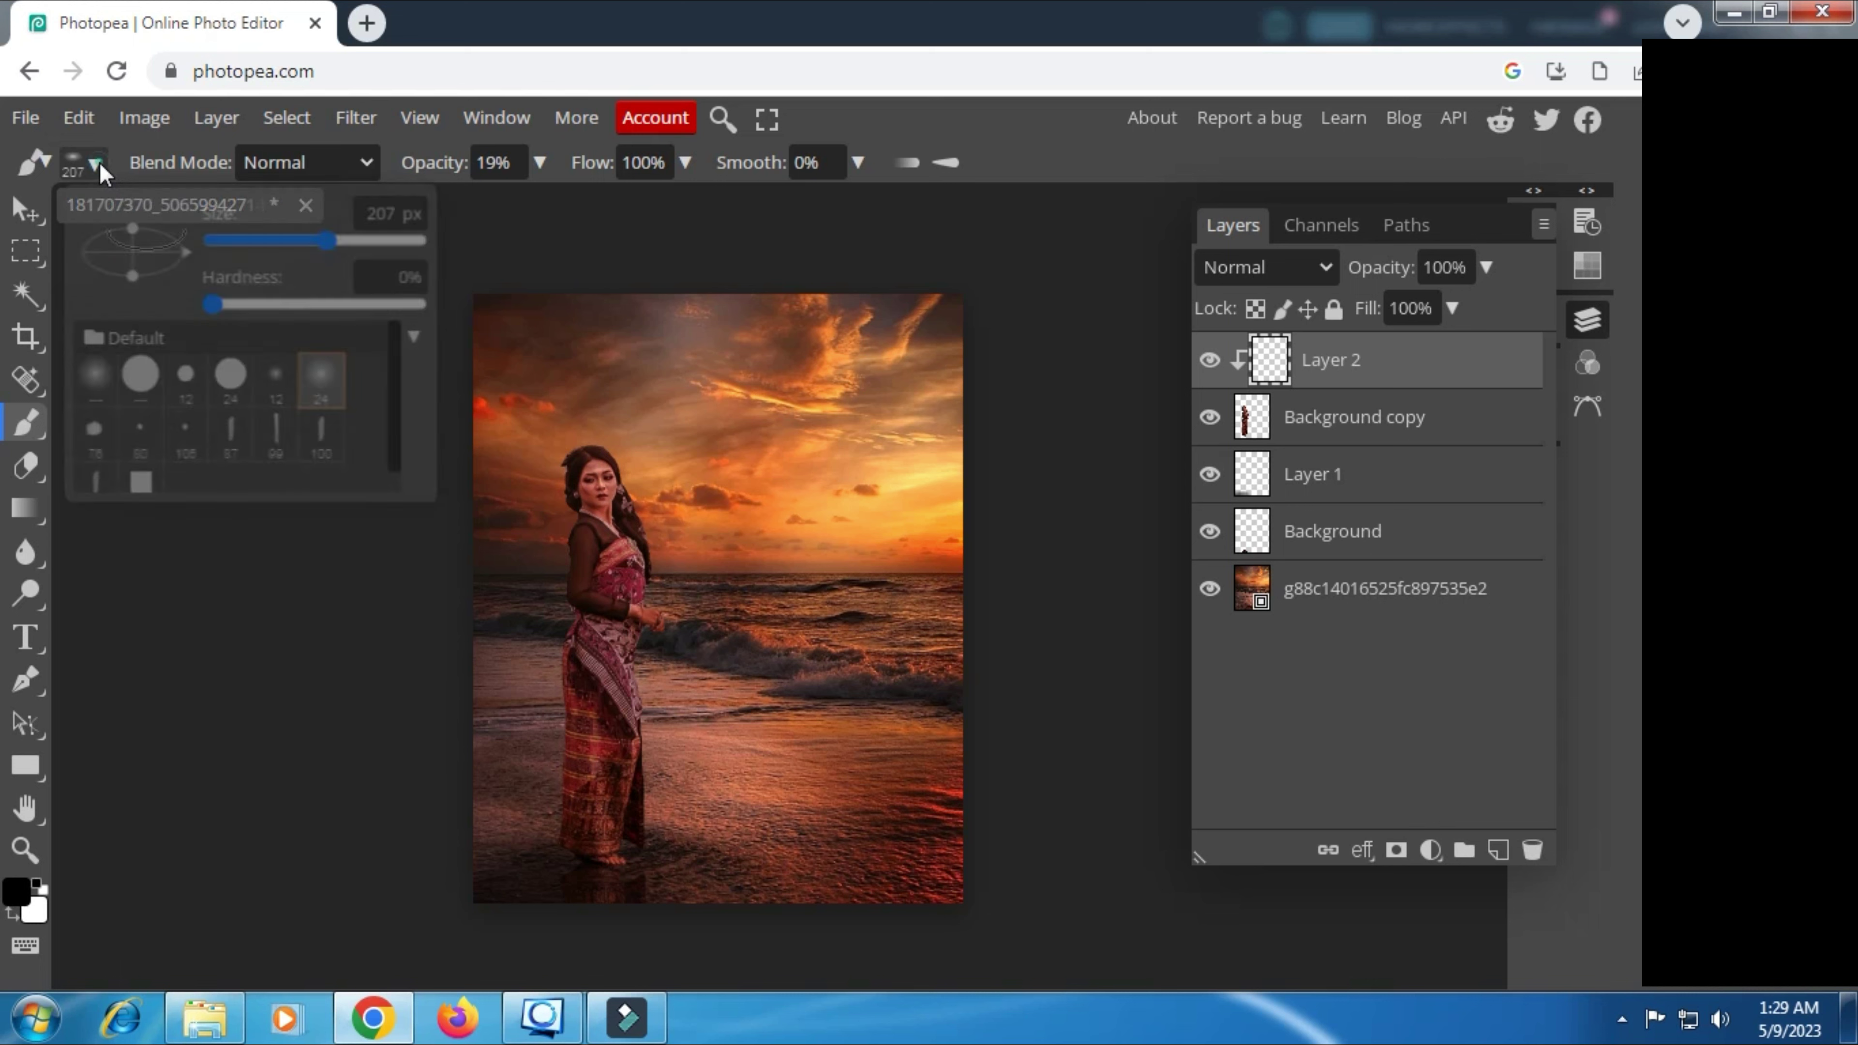
Step: Set the brush to 313 px size and 11% opacity
left_click(365, 238)
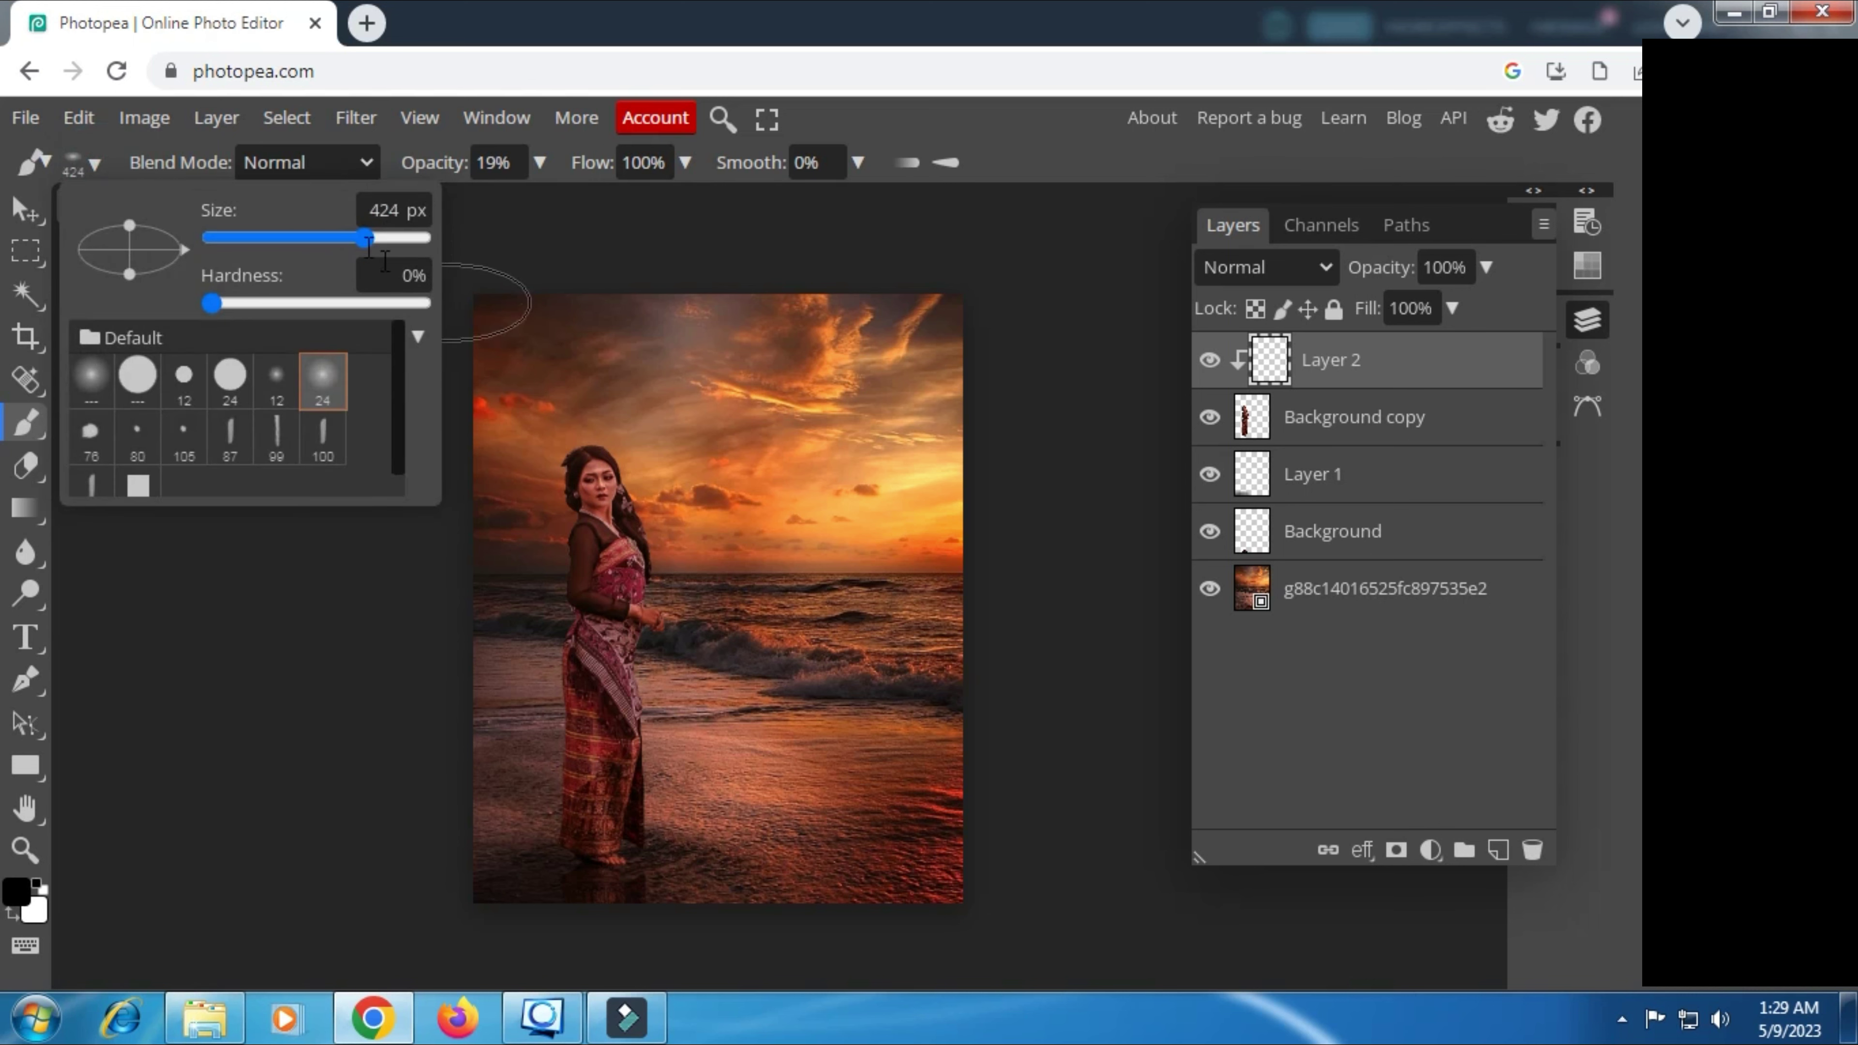
left_click_drag(365, 238, 348, 238)
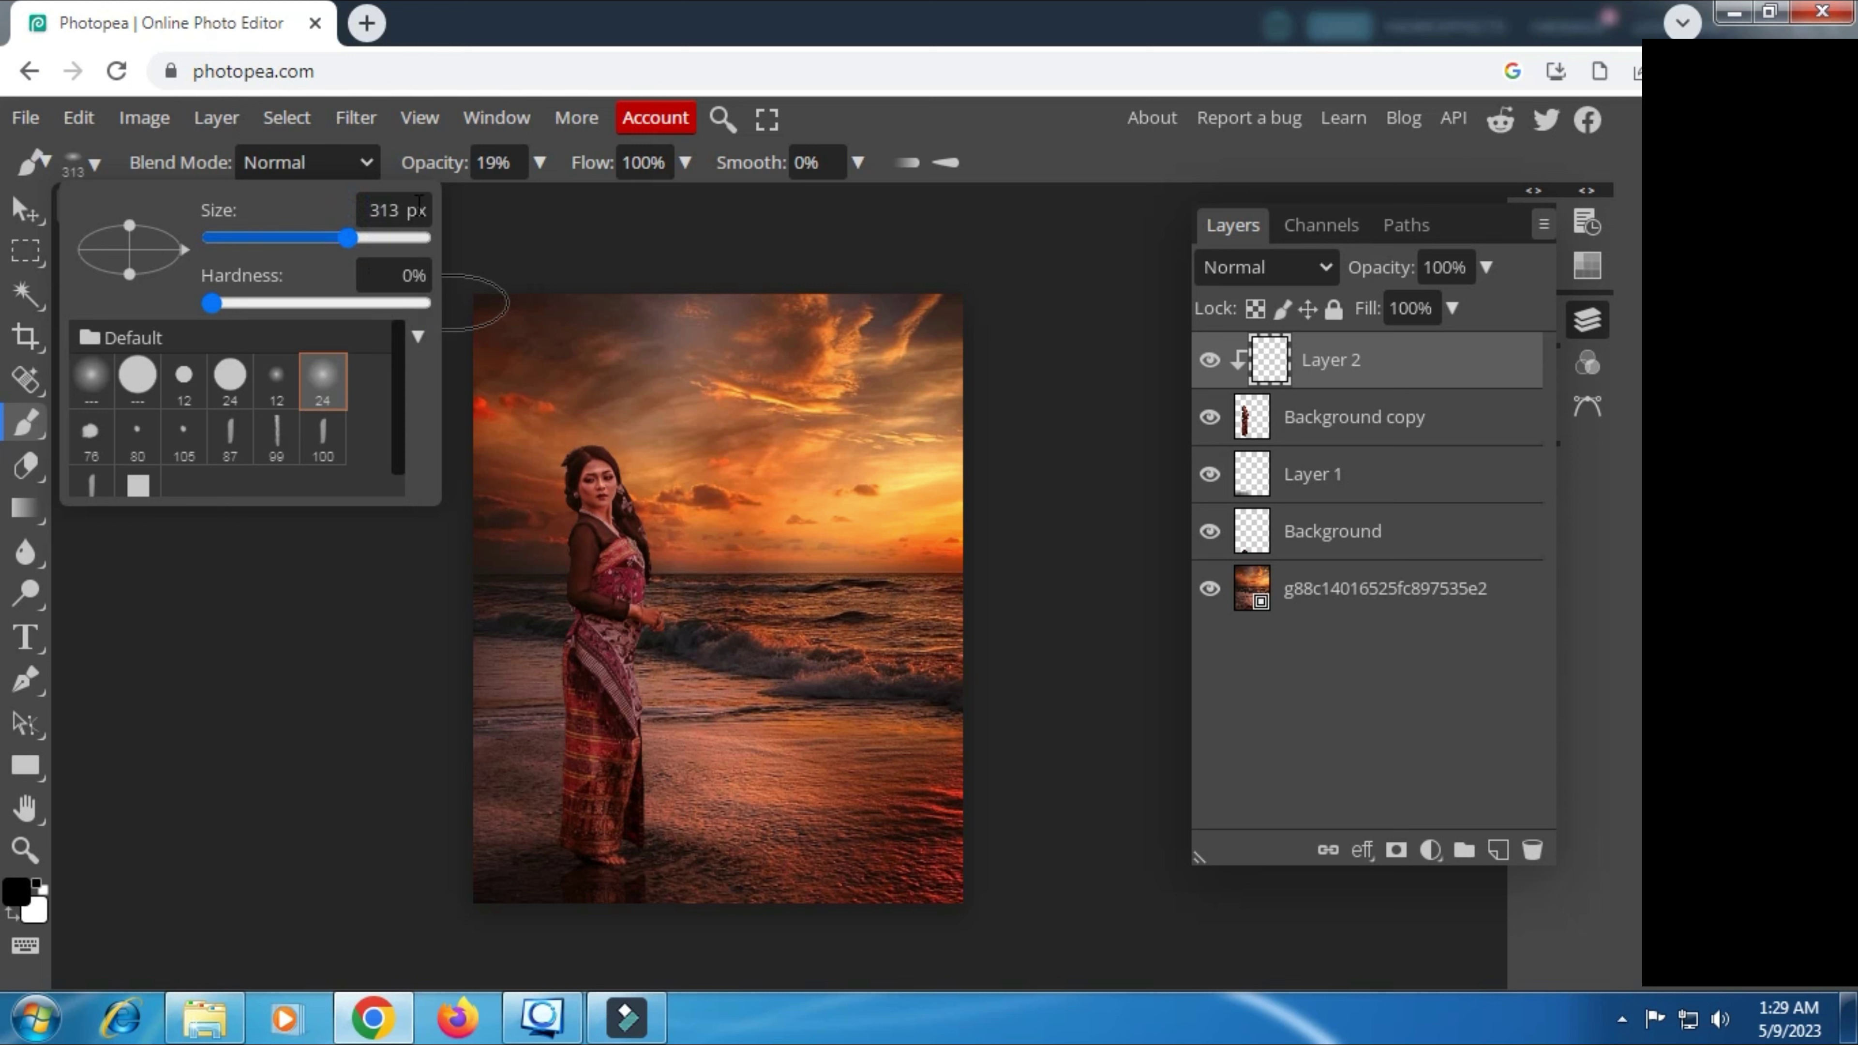
left_click(541, 160)
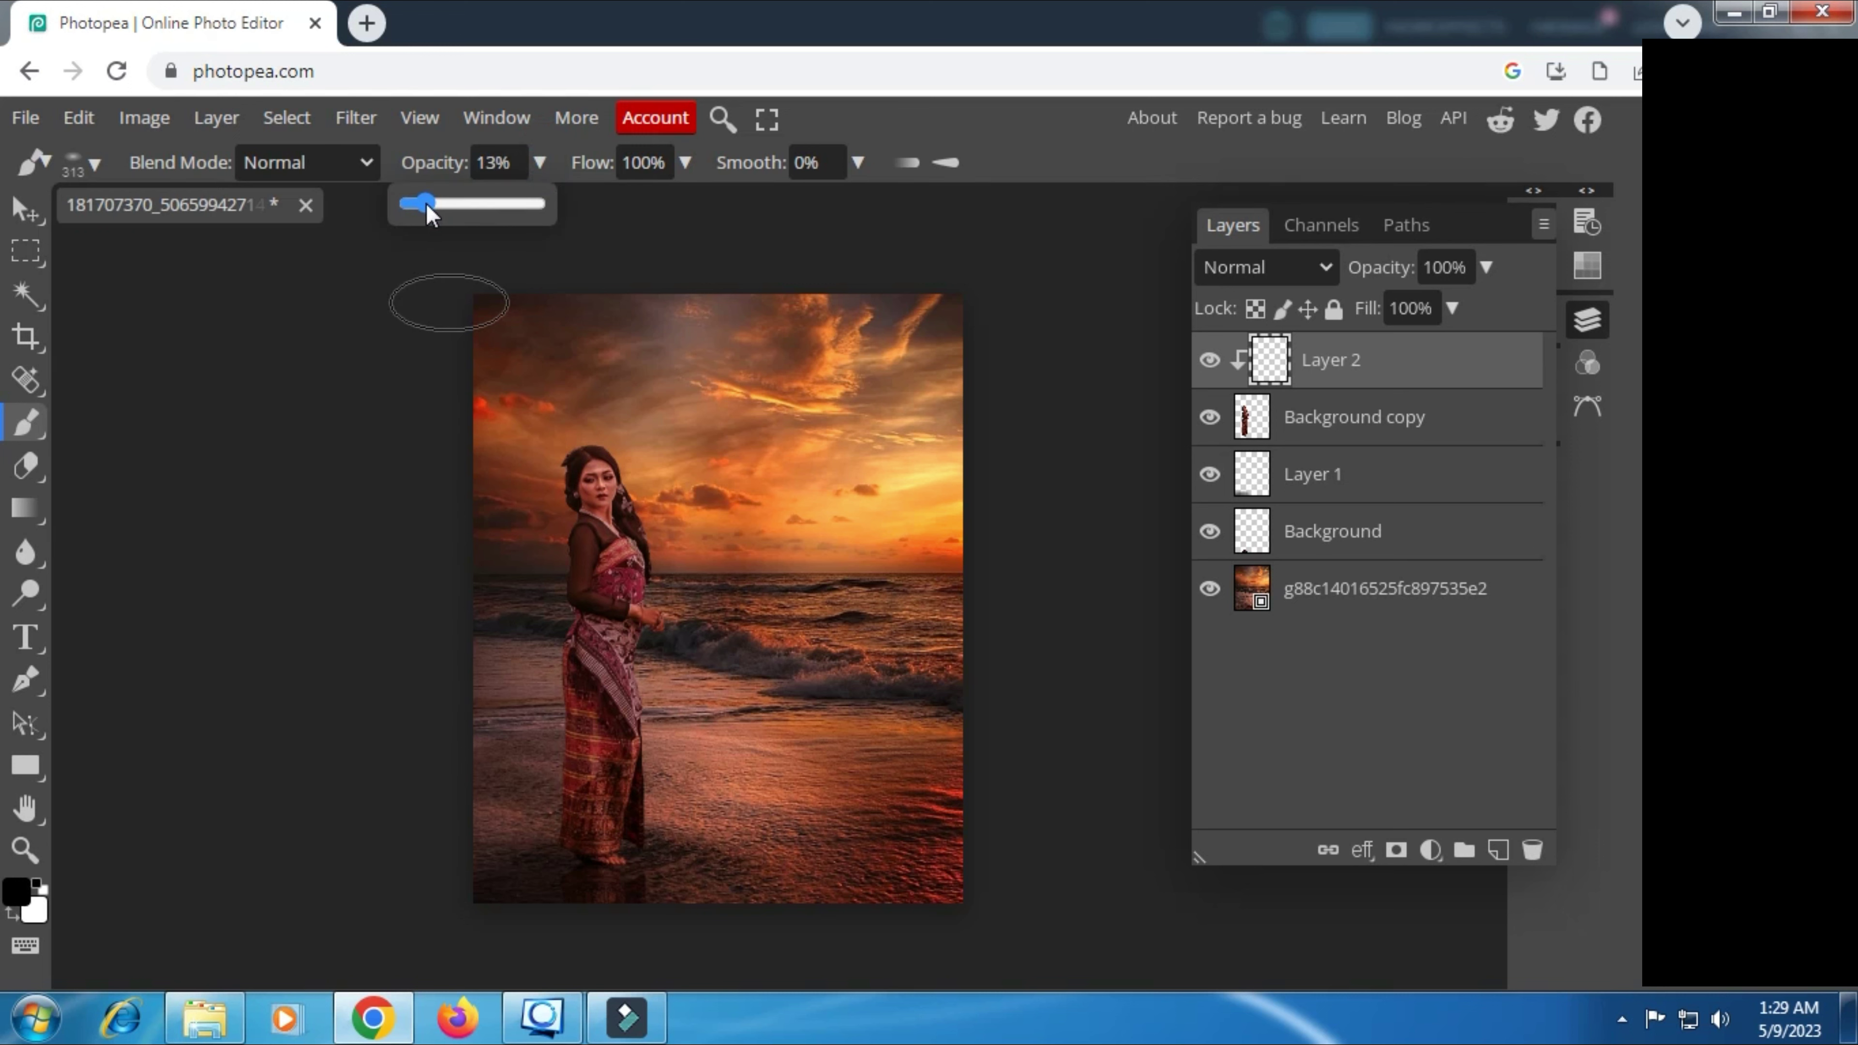
left_click_drag(420, 200, 424, 199)
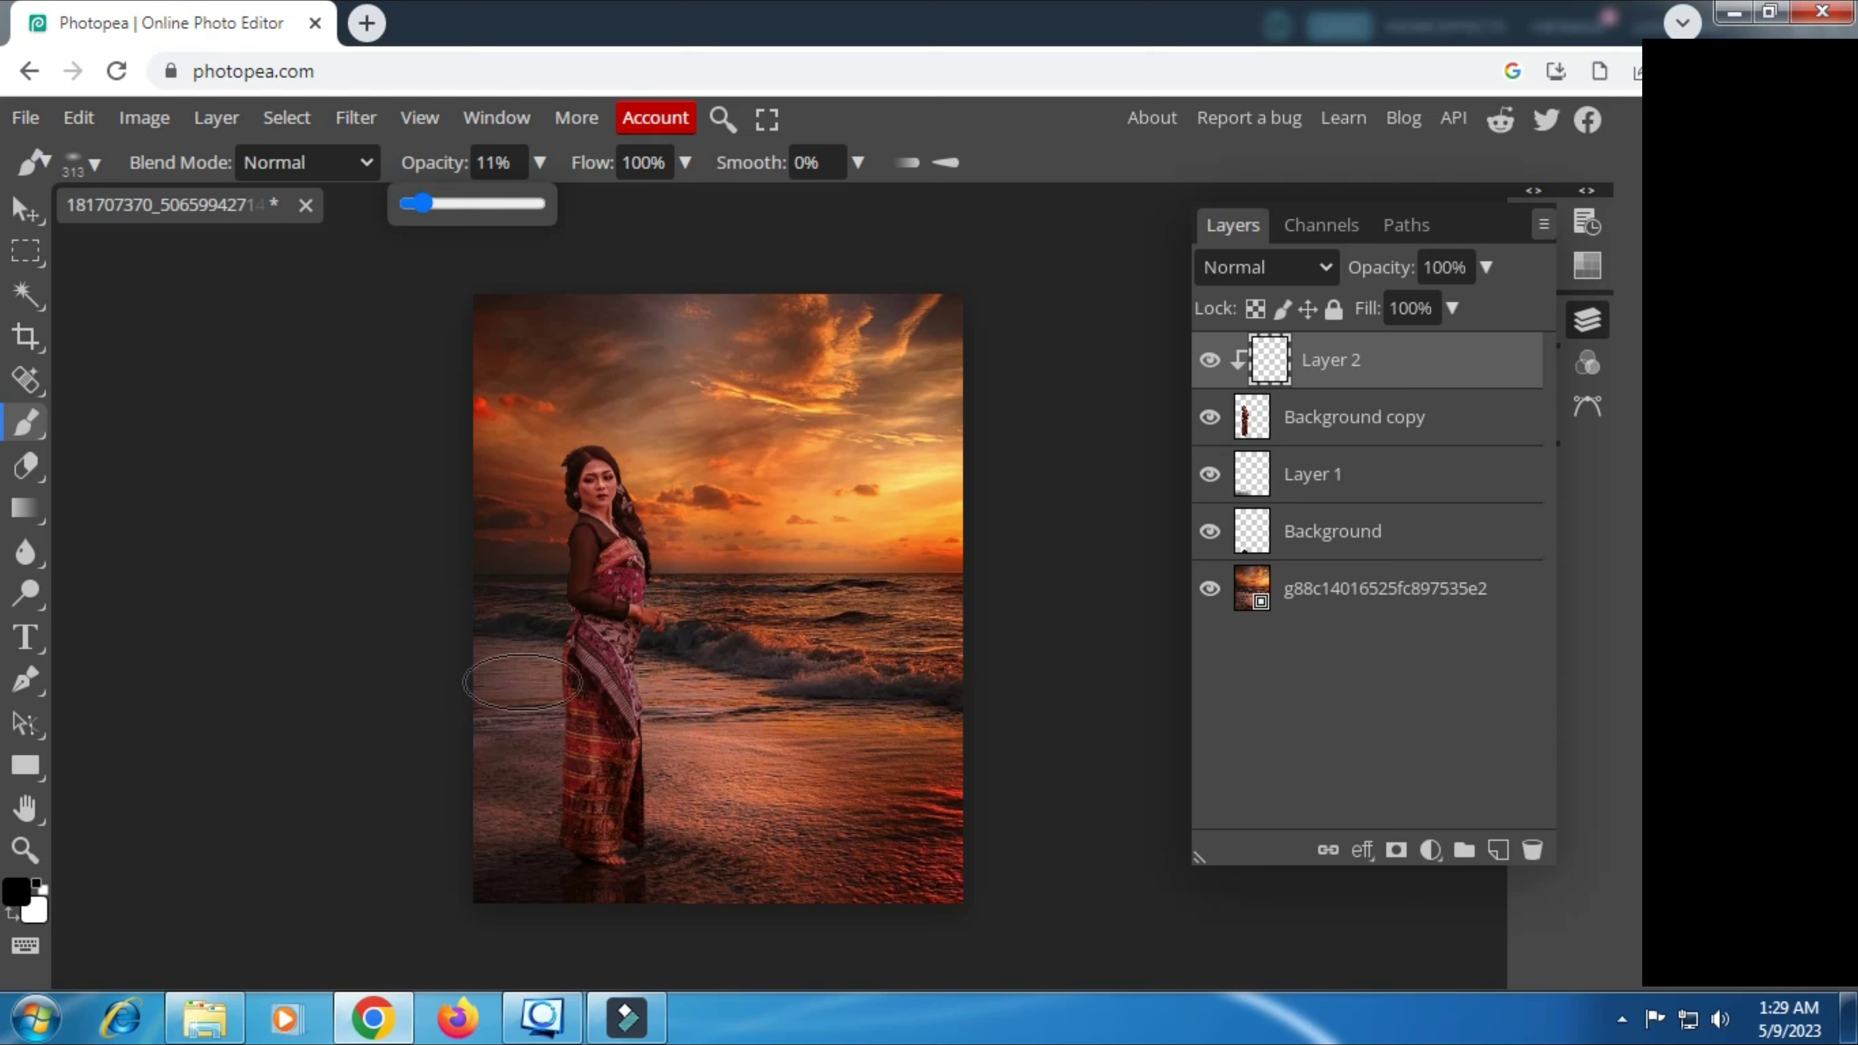
left_click(514, 684)
Step: Paint soft black shading on Layer 2 over the woman's feet, dress, arm, left side and head
left_click_drag(536, 744, 540, 701)
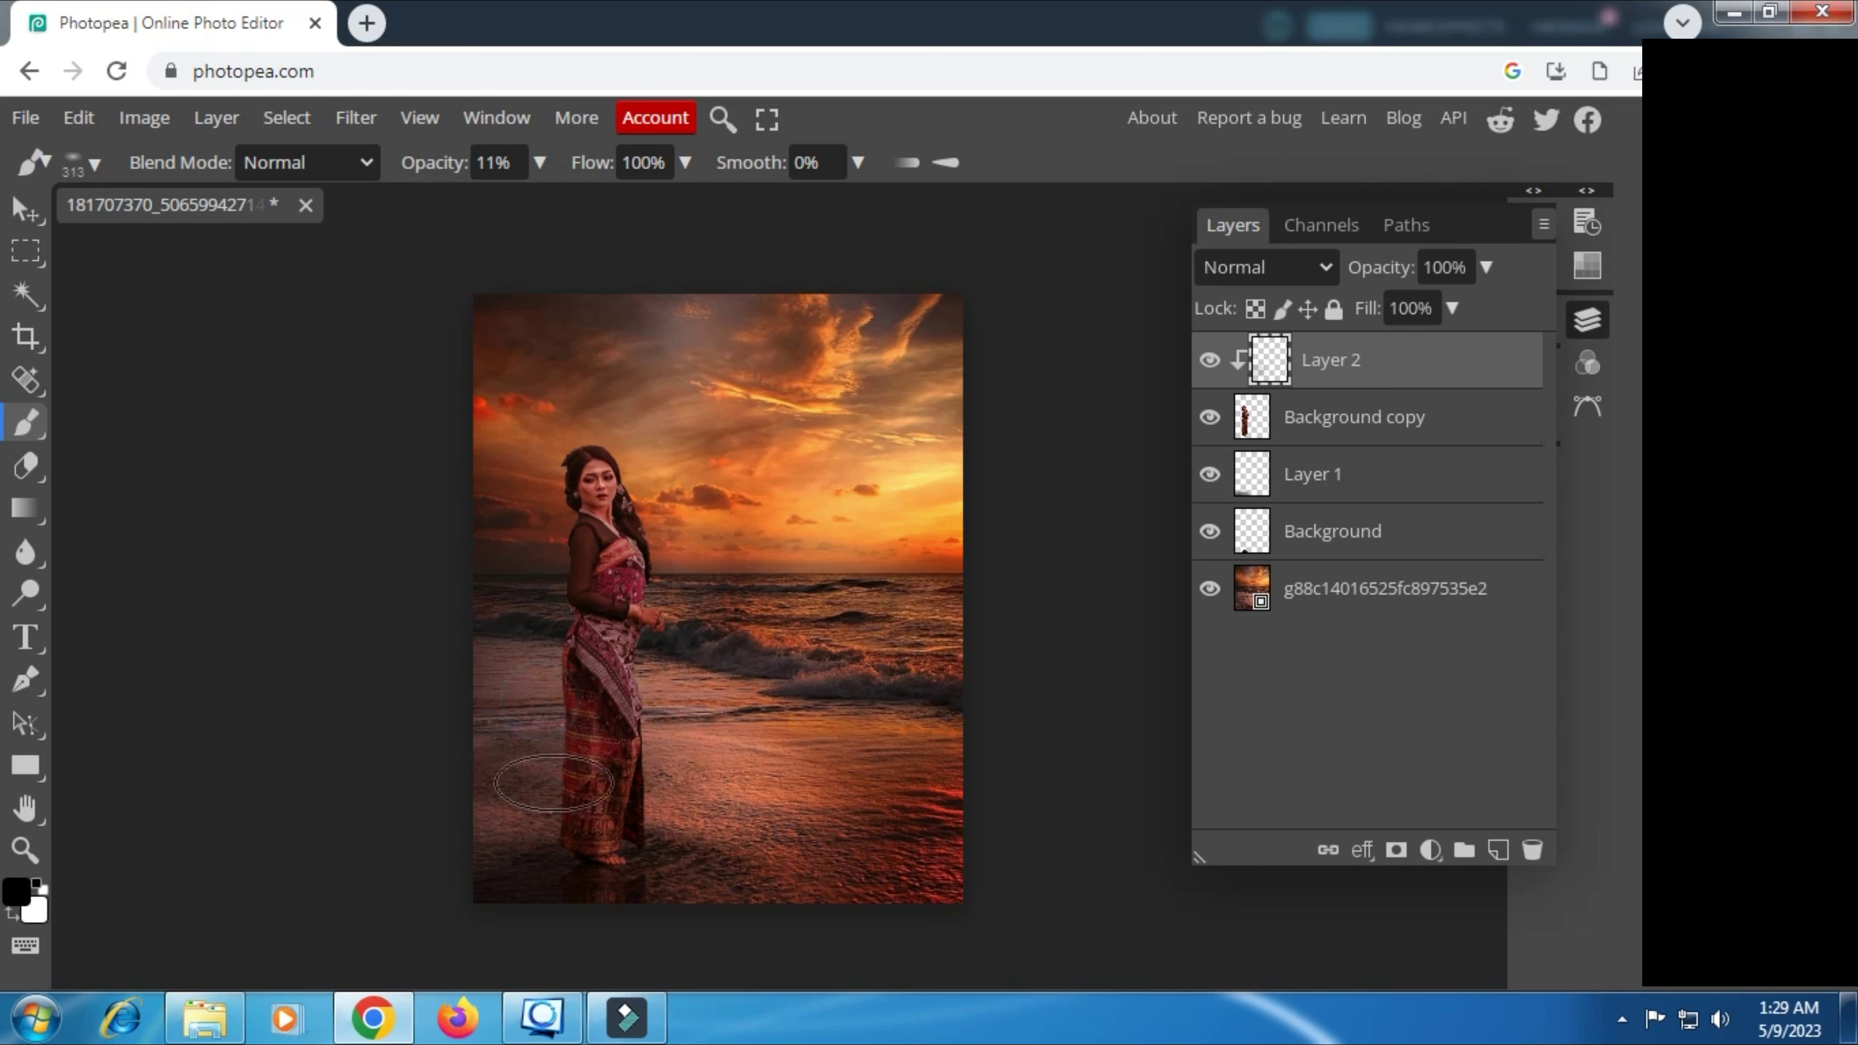
left_click(588, 861)
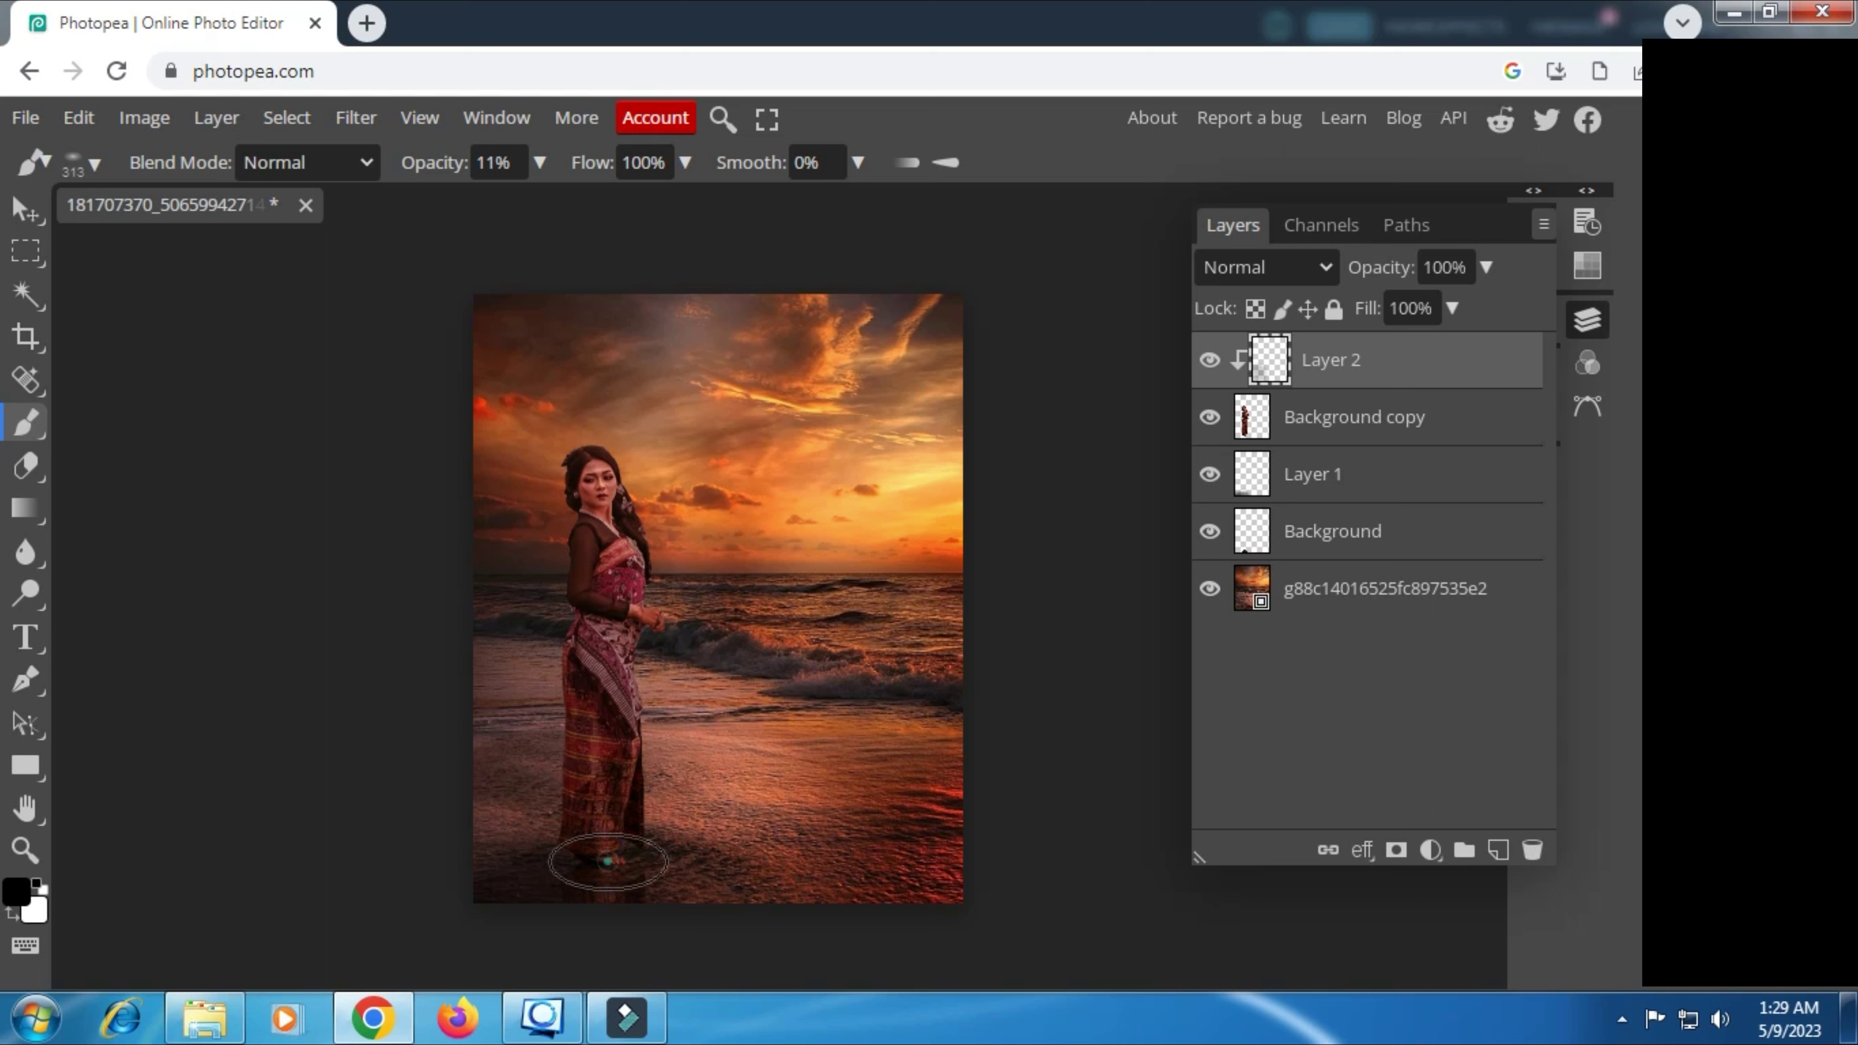
left_click(599, 860)
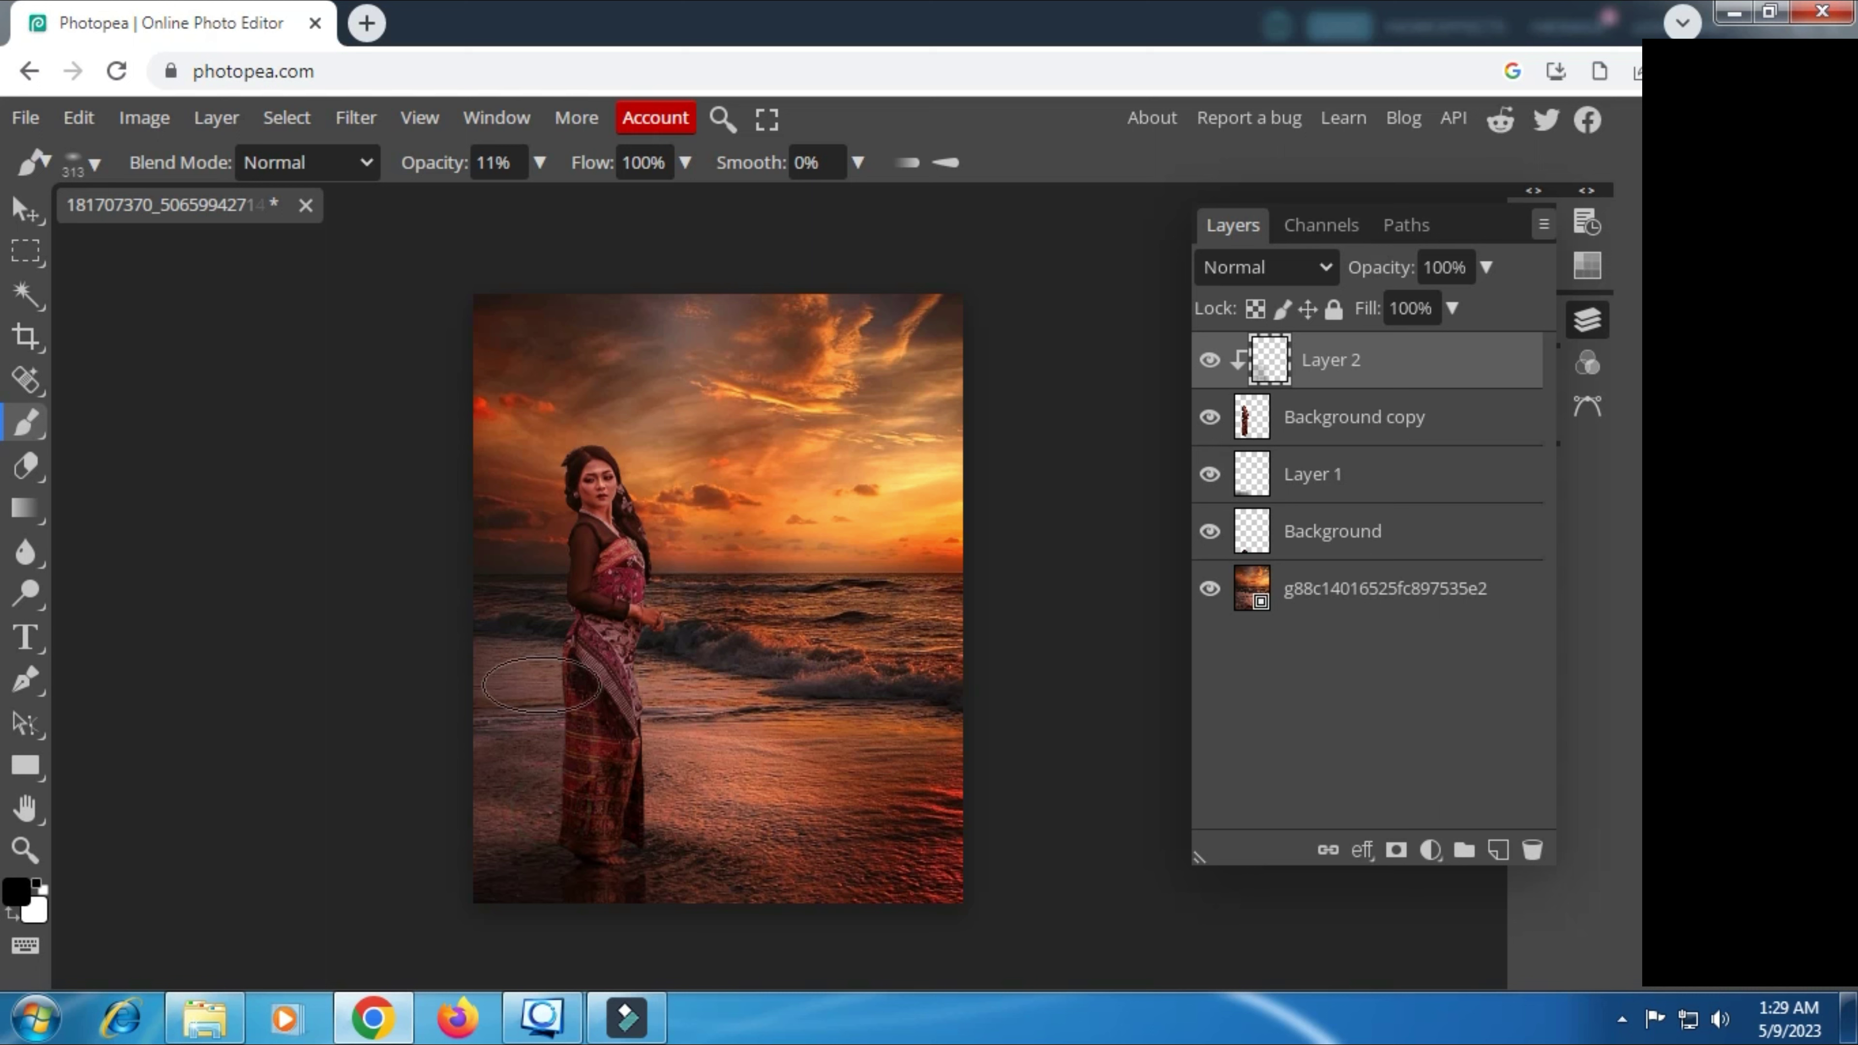
left_click(531, 489)
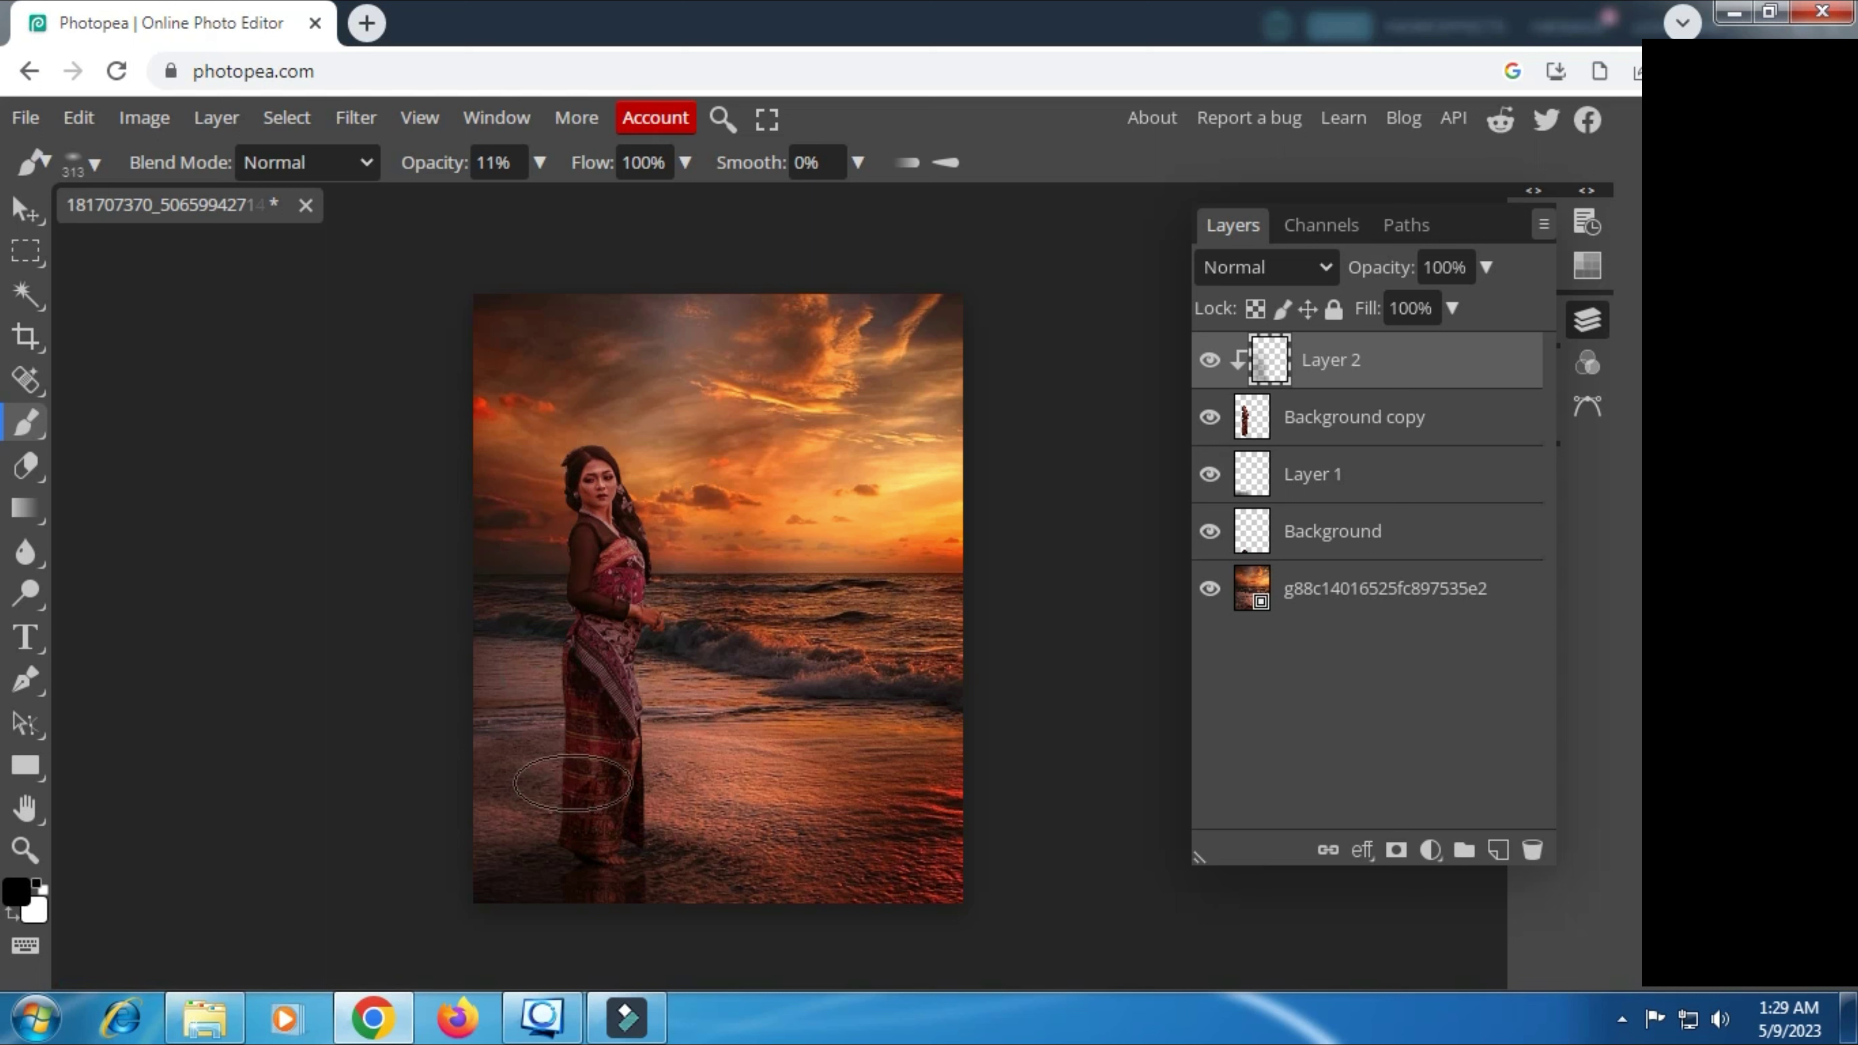
left_click(543, 714)
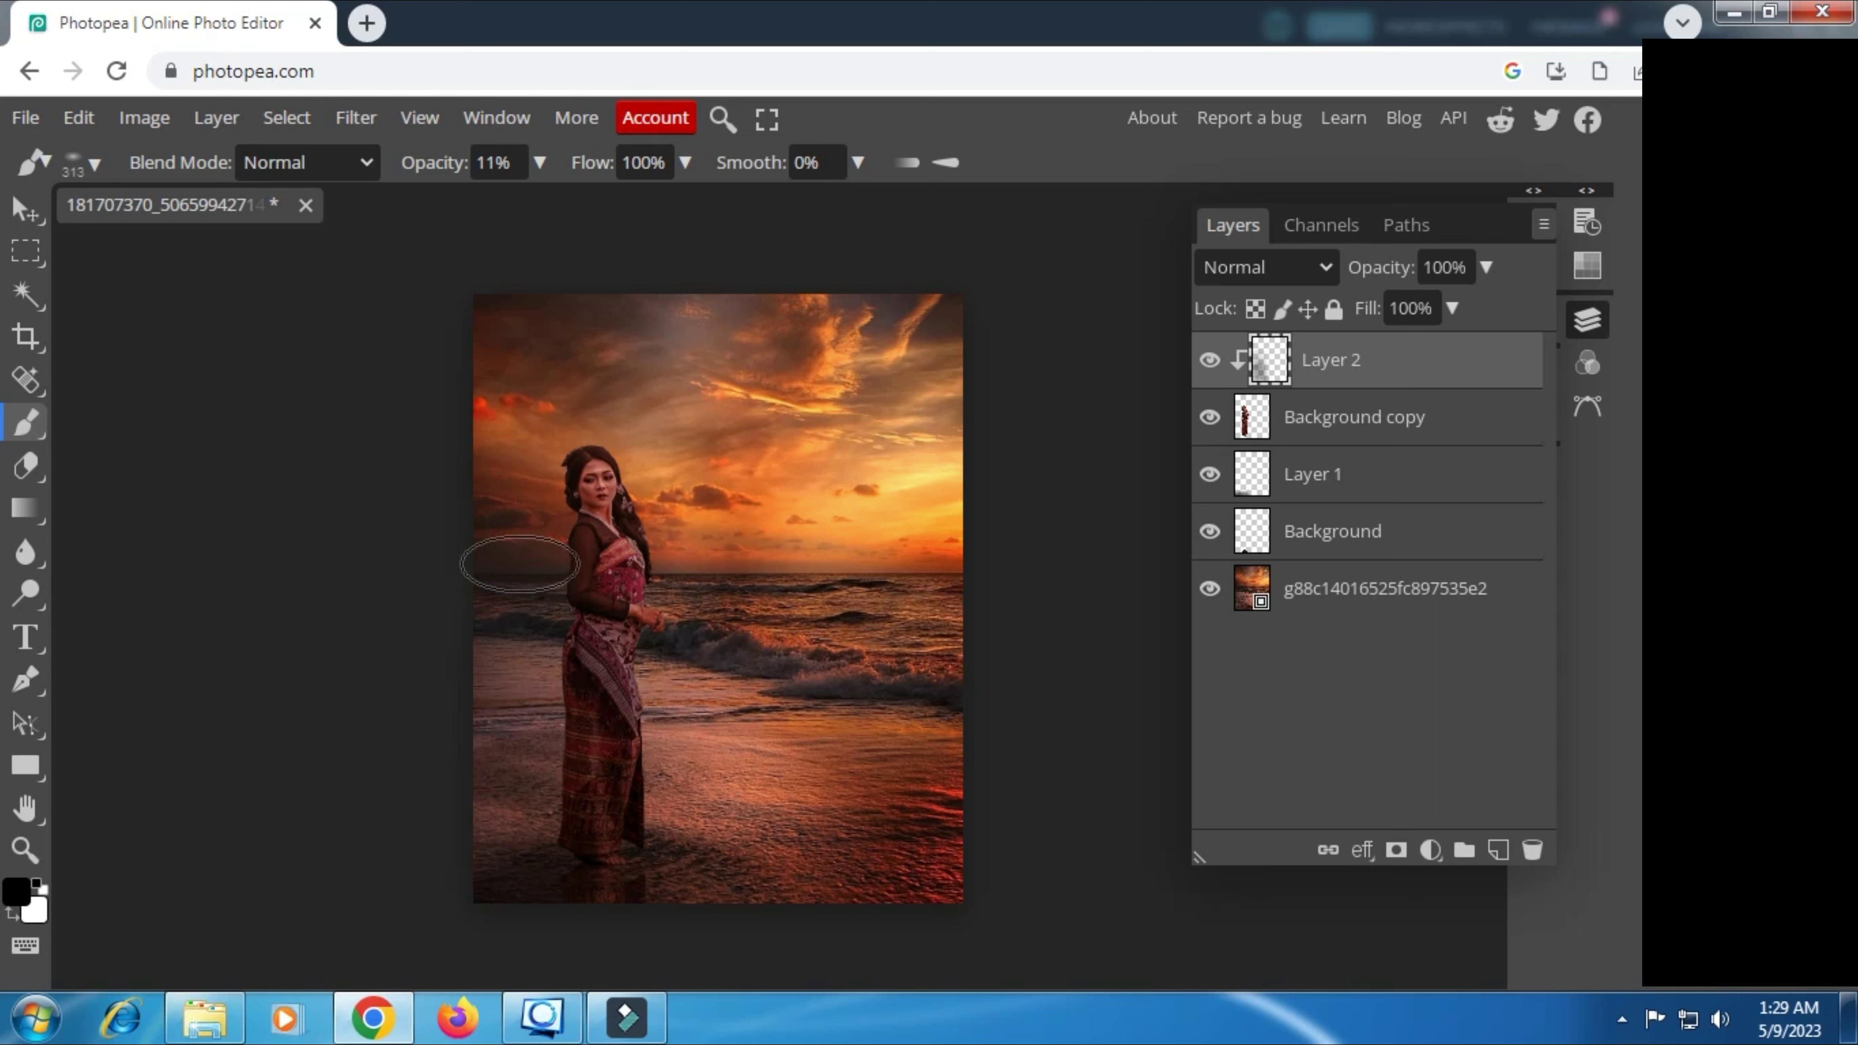
left_click(551, 561)
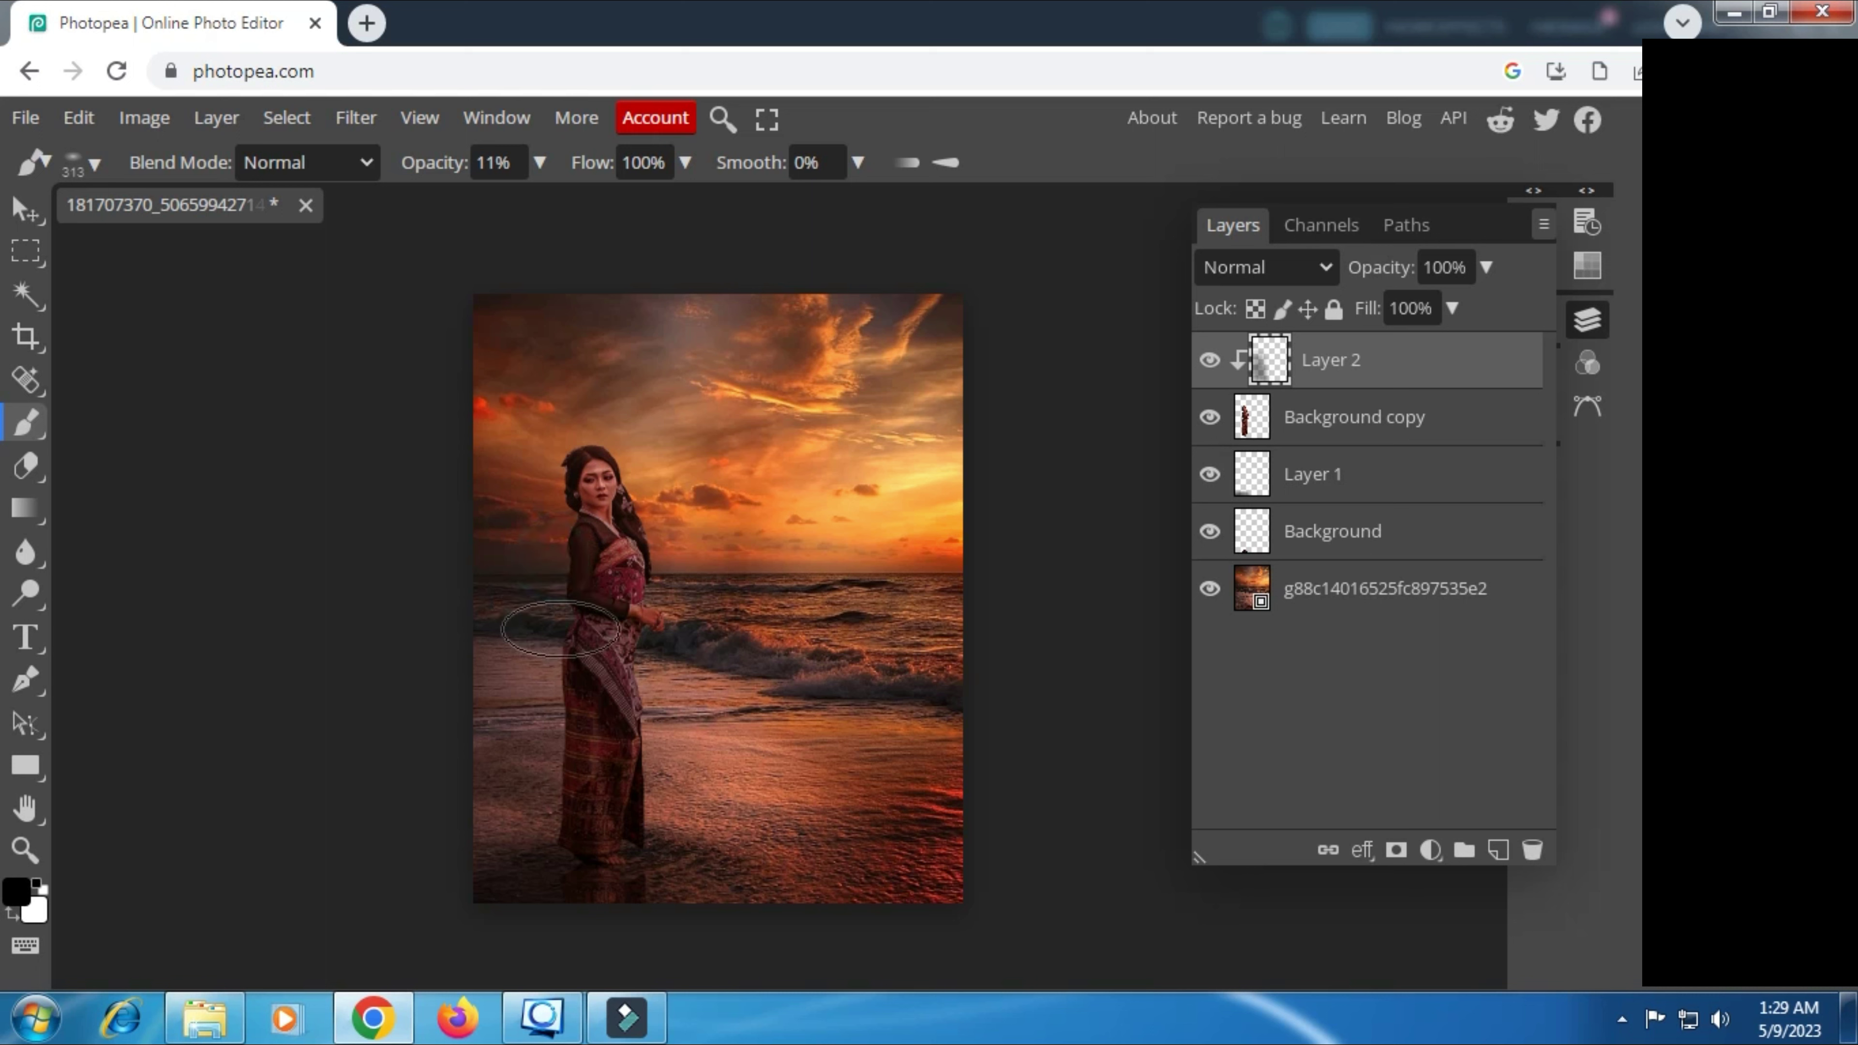
left_click(553, 630)
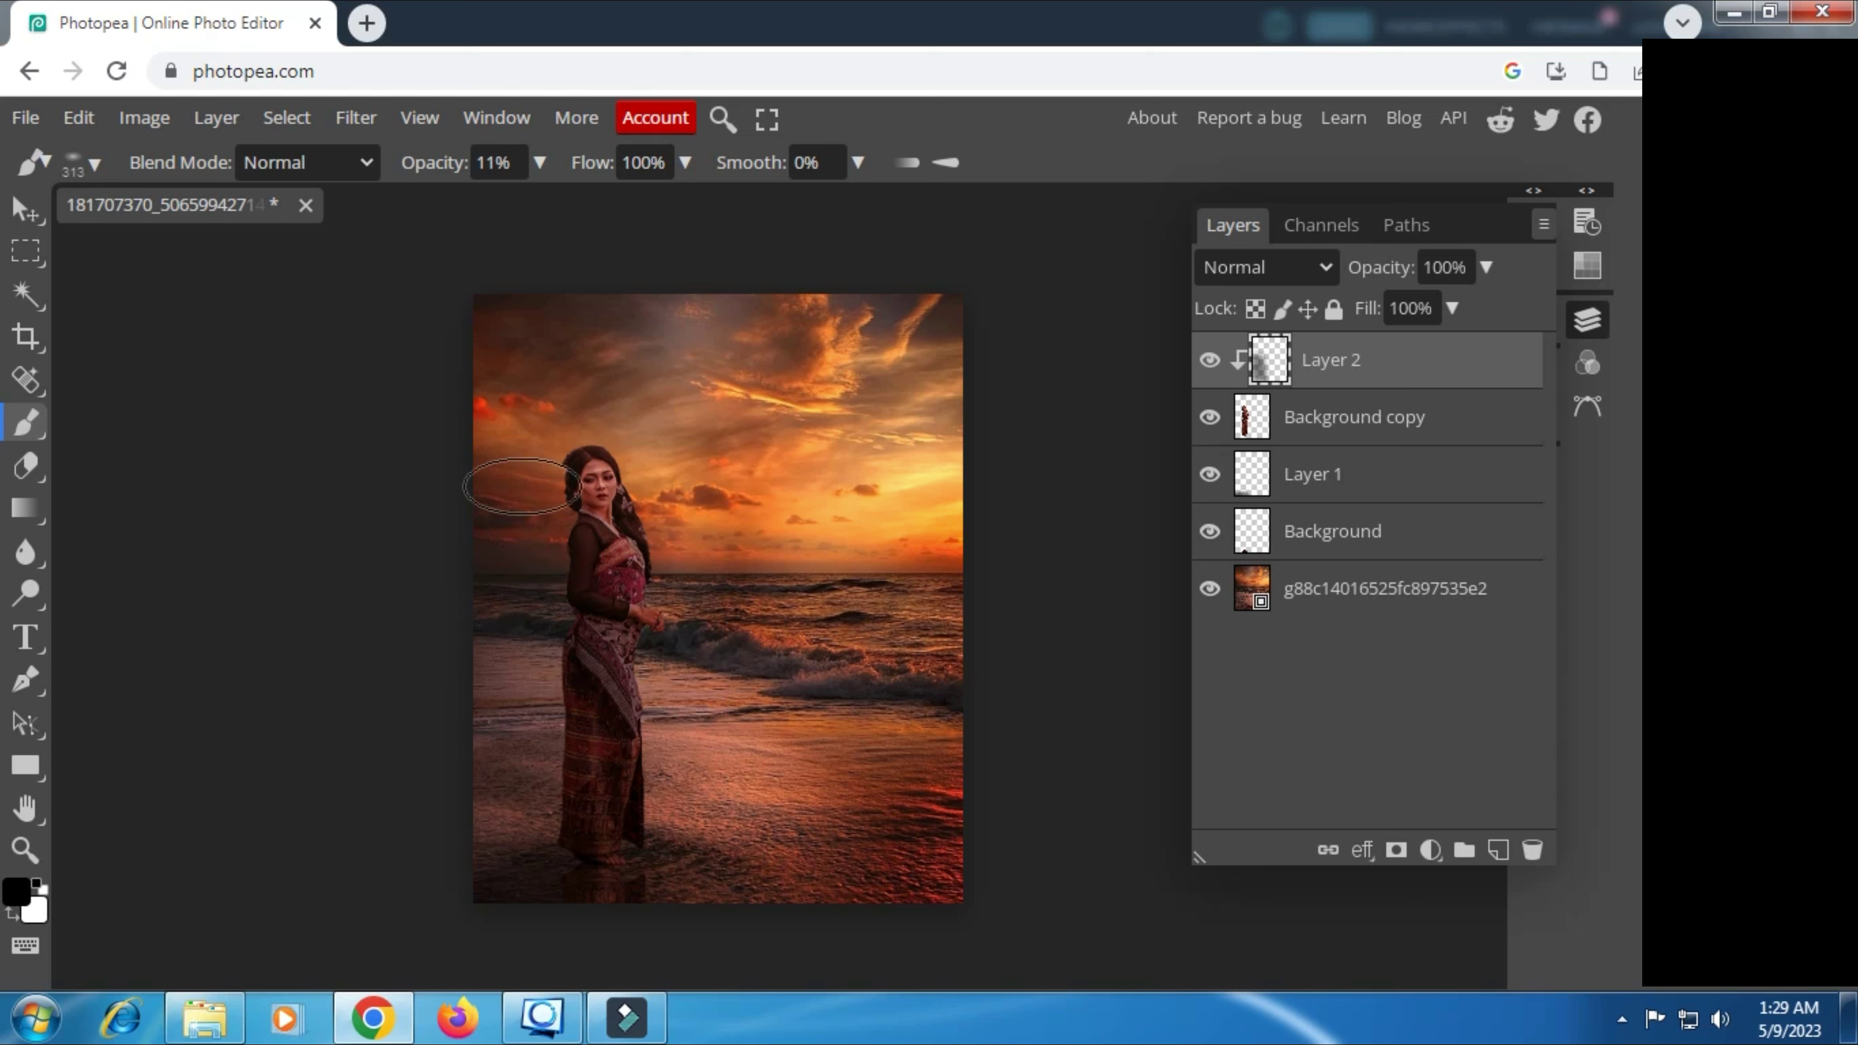
left_click(519, 468)
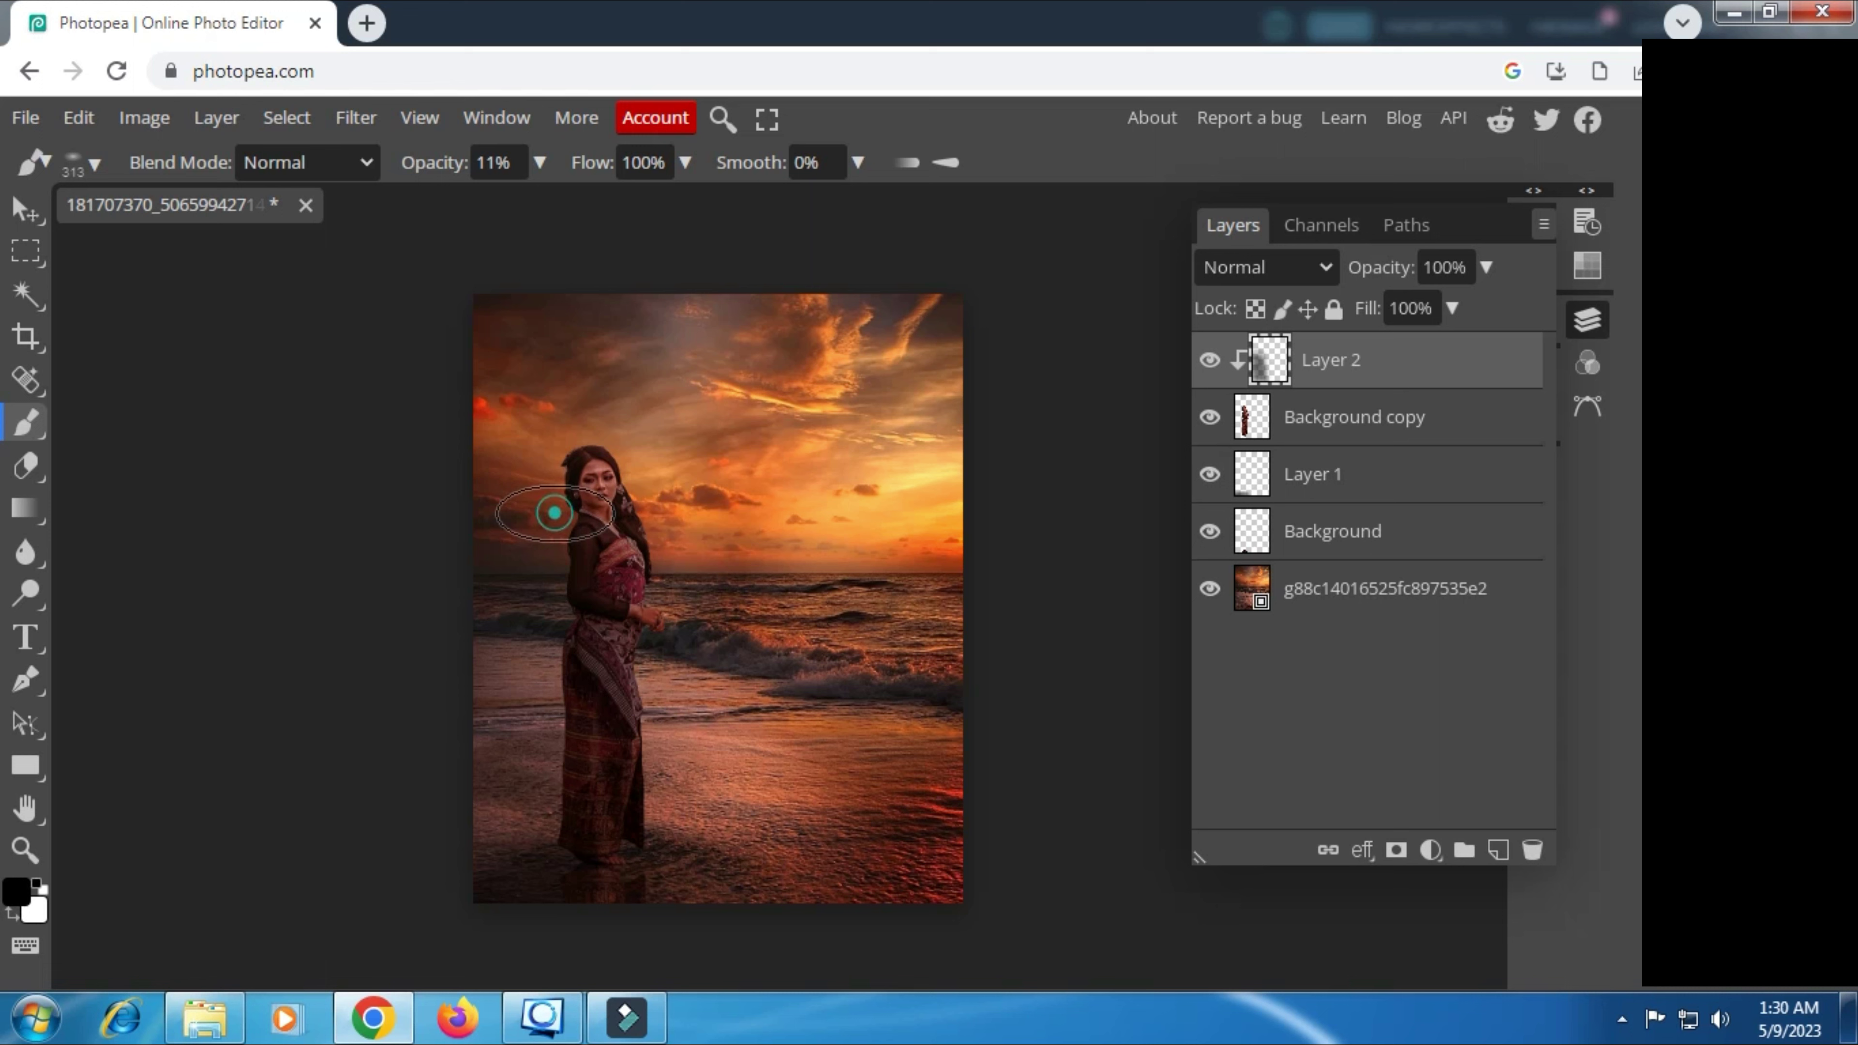
left_click(555, 512)
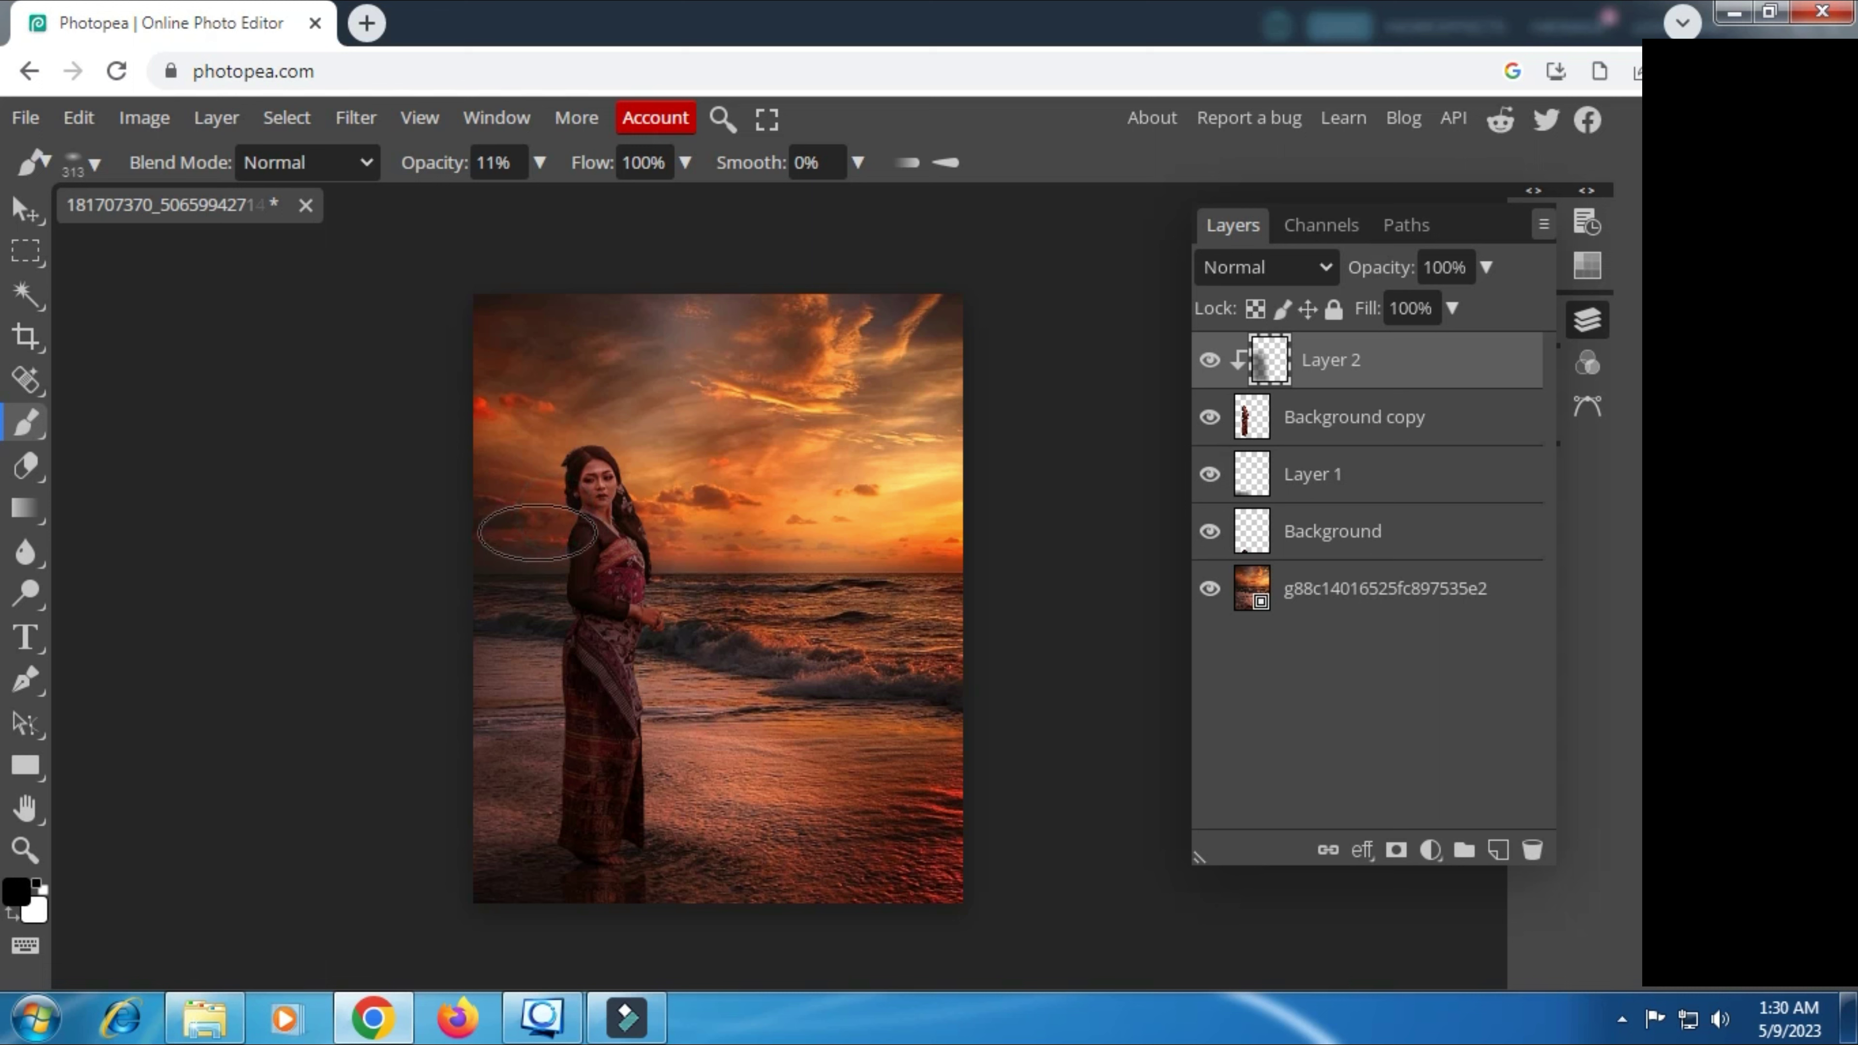
Step: Set Layer 2's blend mode to Multiply
left_click(1323, 269)
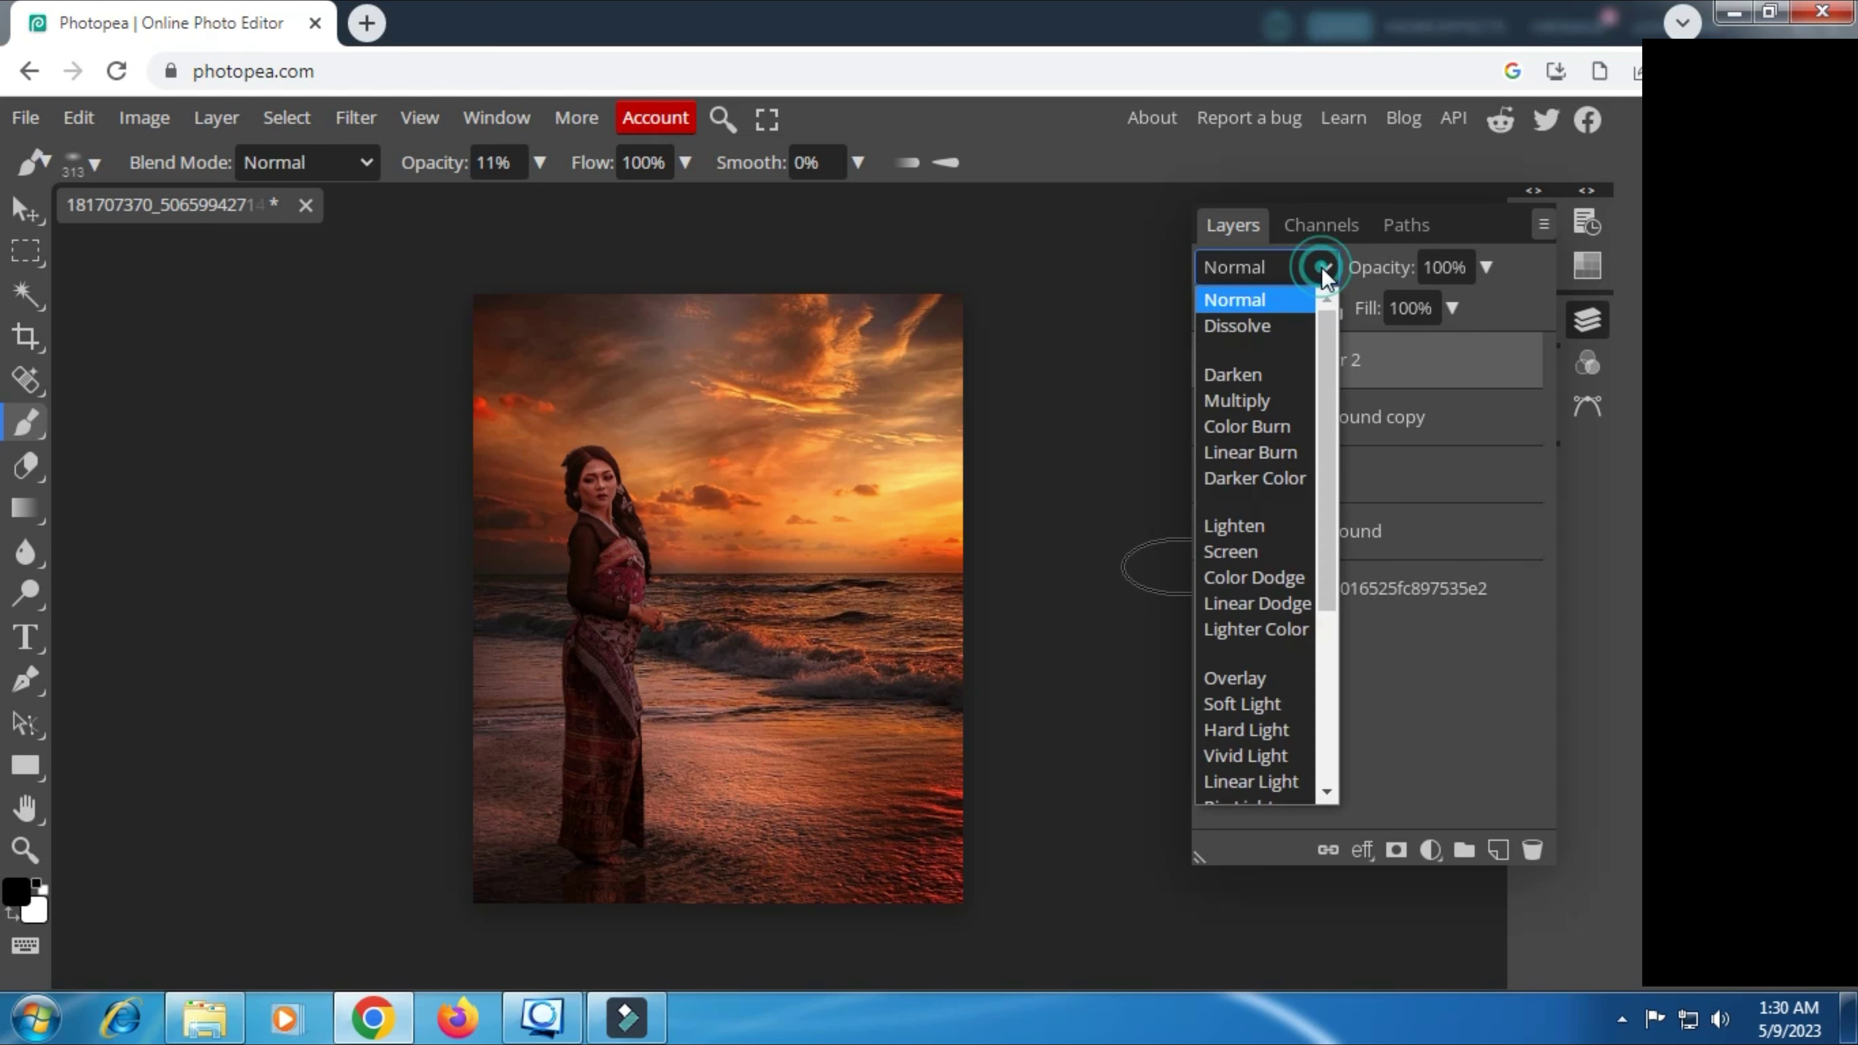
left_click(1236, 400)
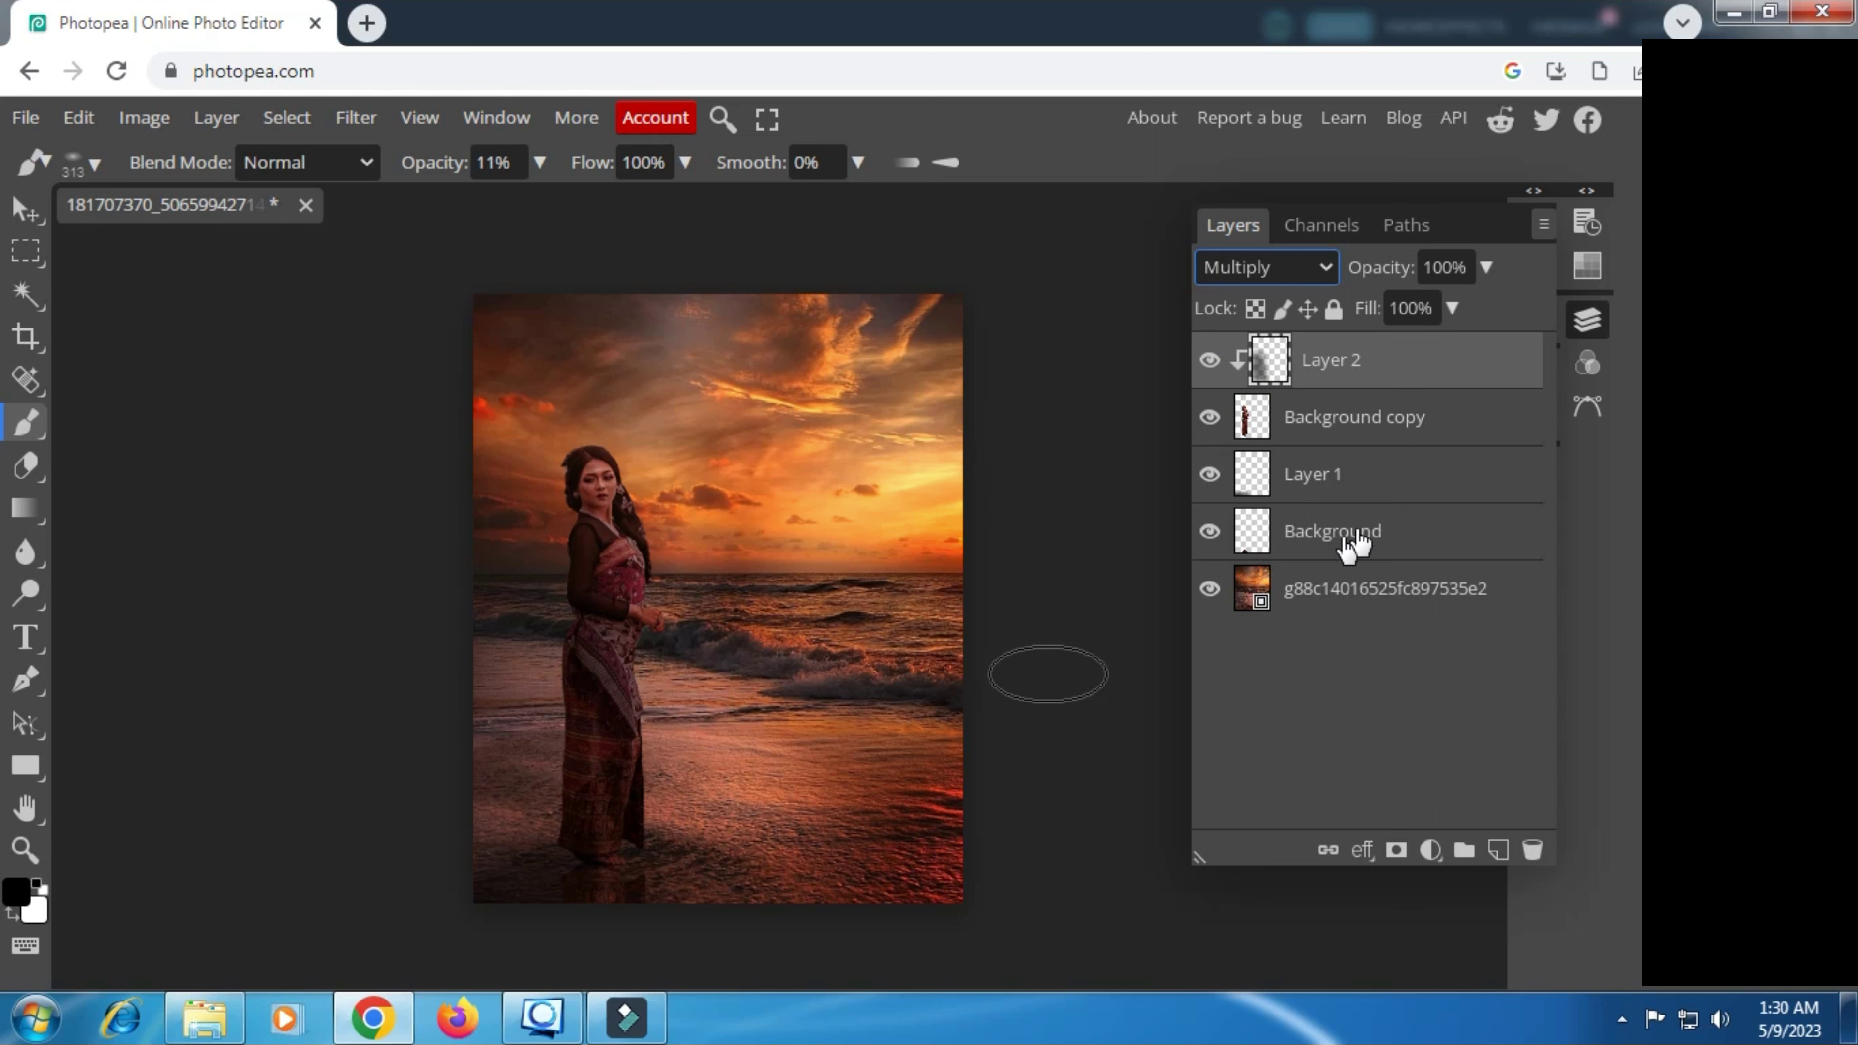
Step: Add a new Layer 3 clipped to the woman's layers
left_click(1497, 851)
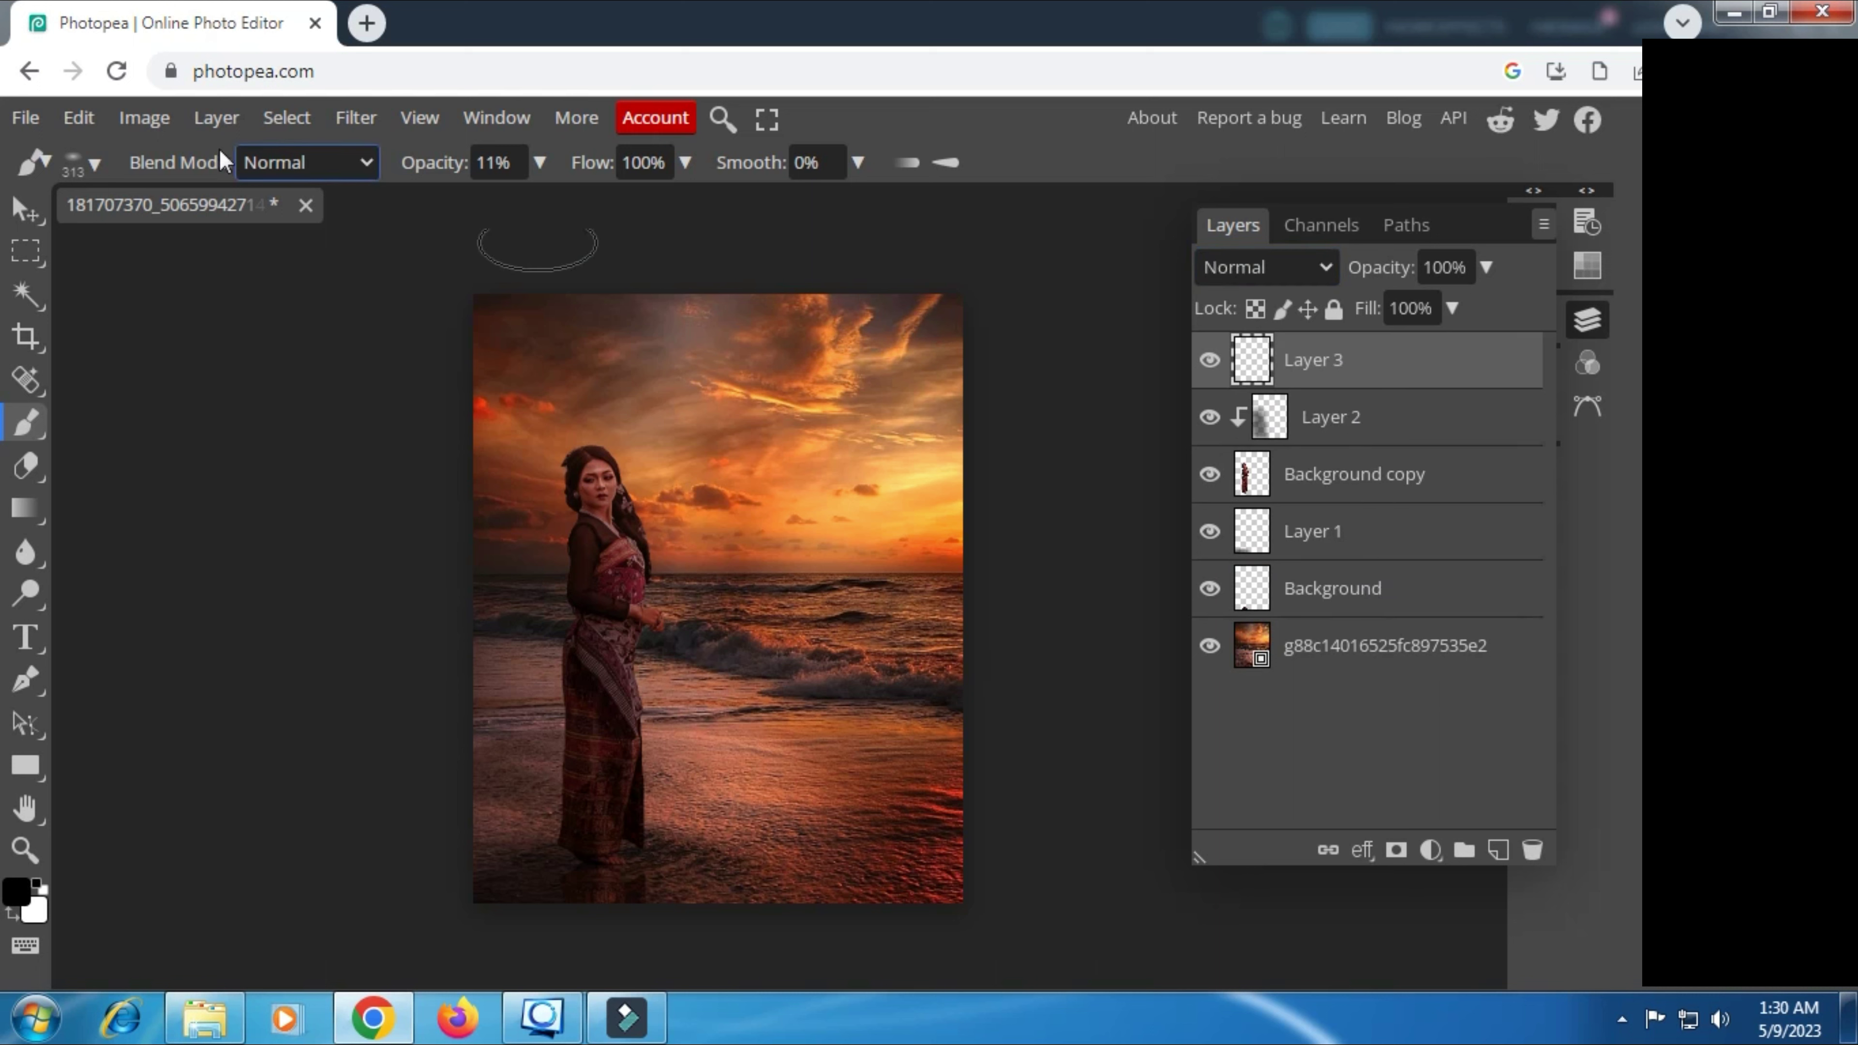
left_click(213, 118)
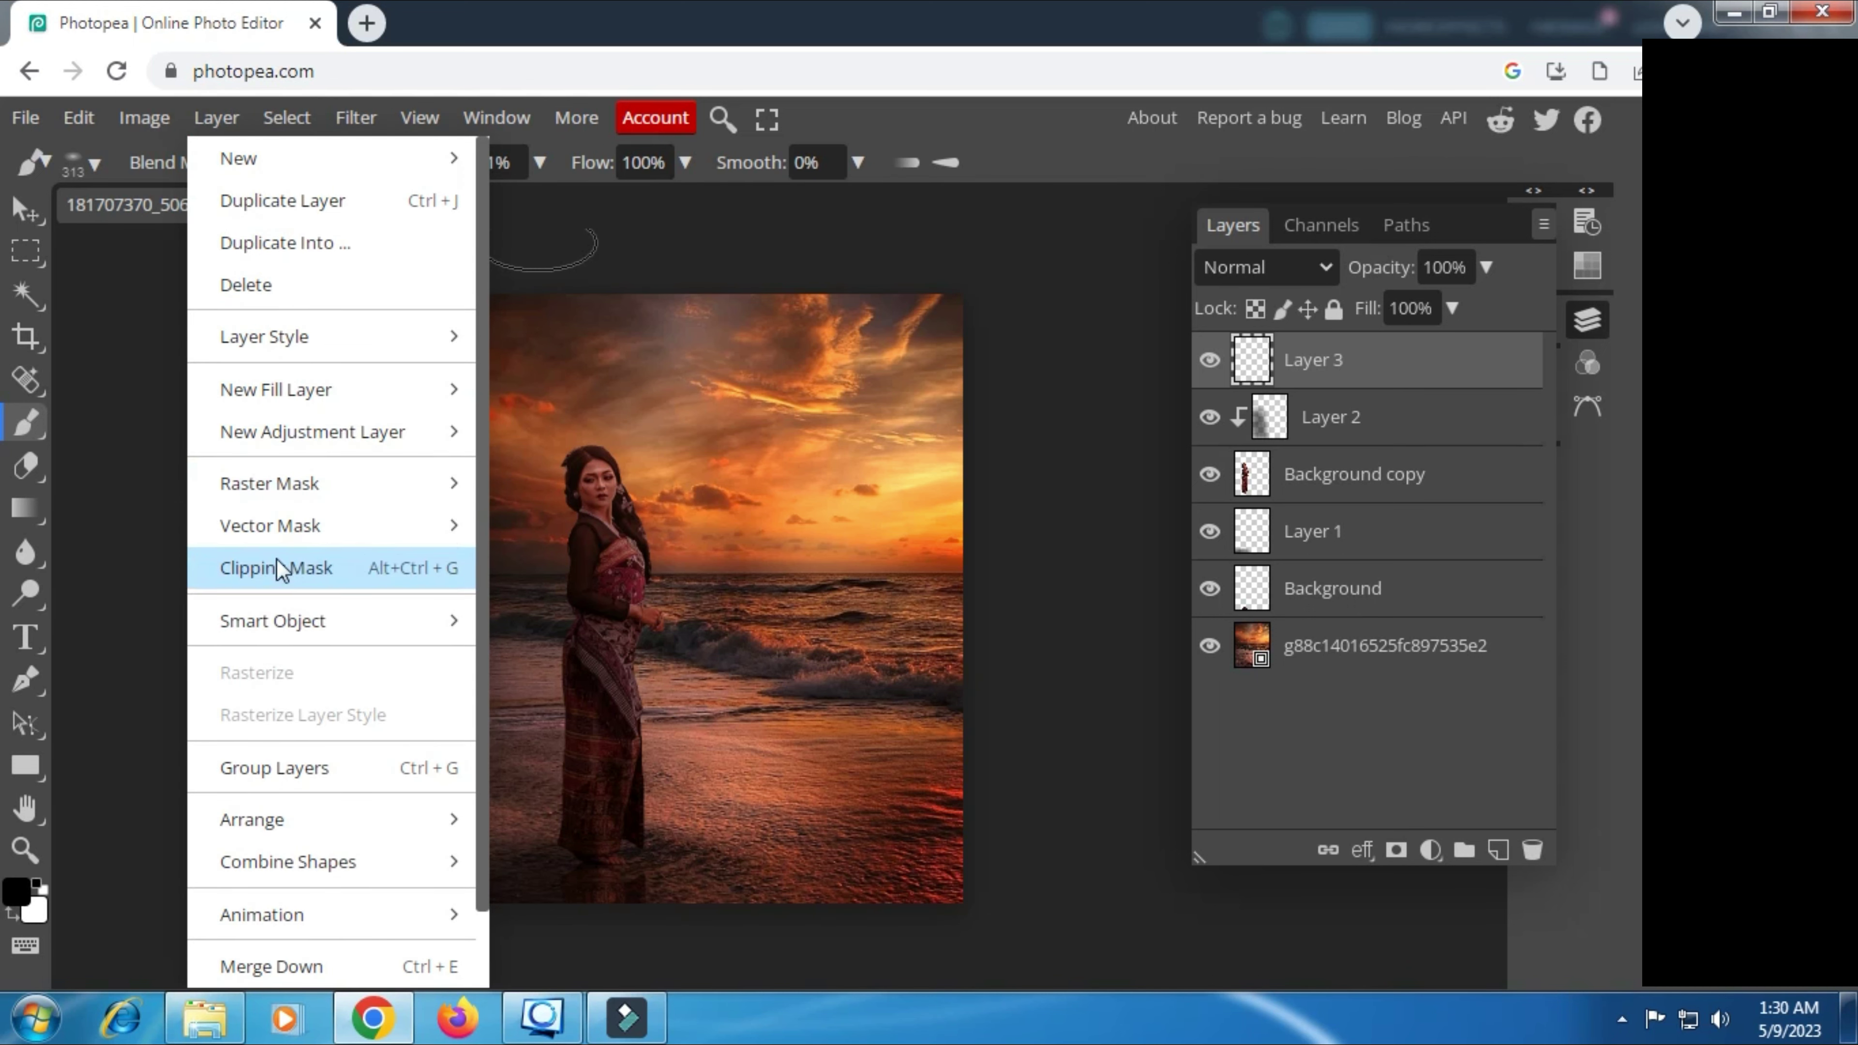
left_click(283, 577)
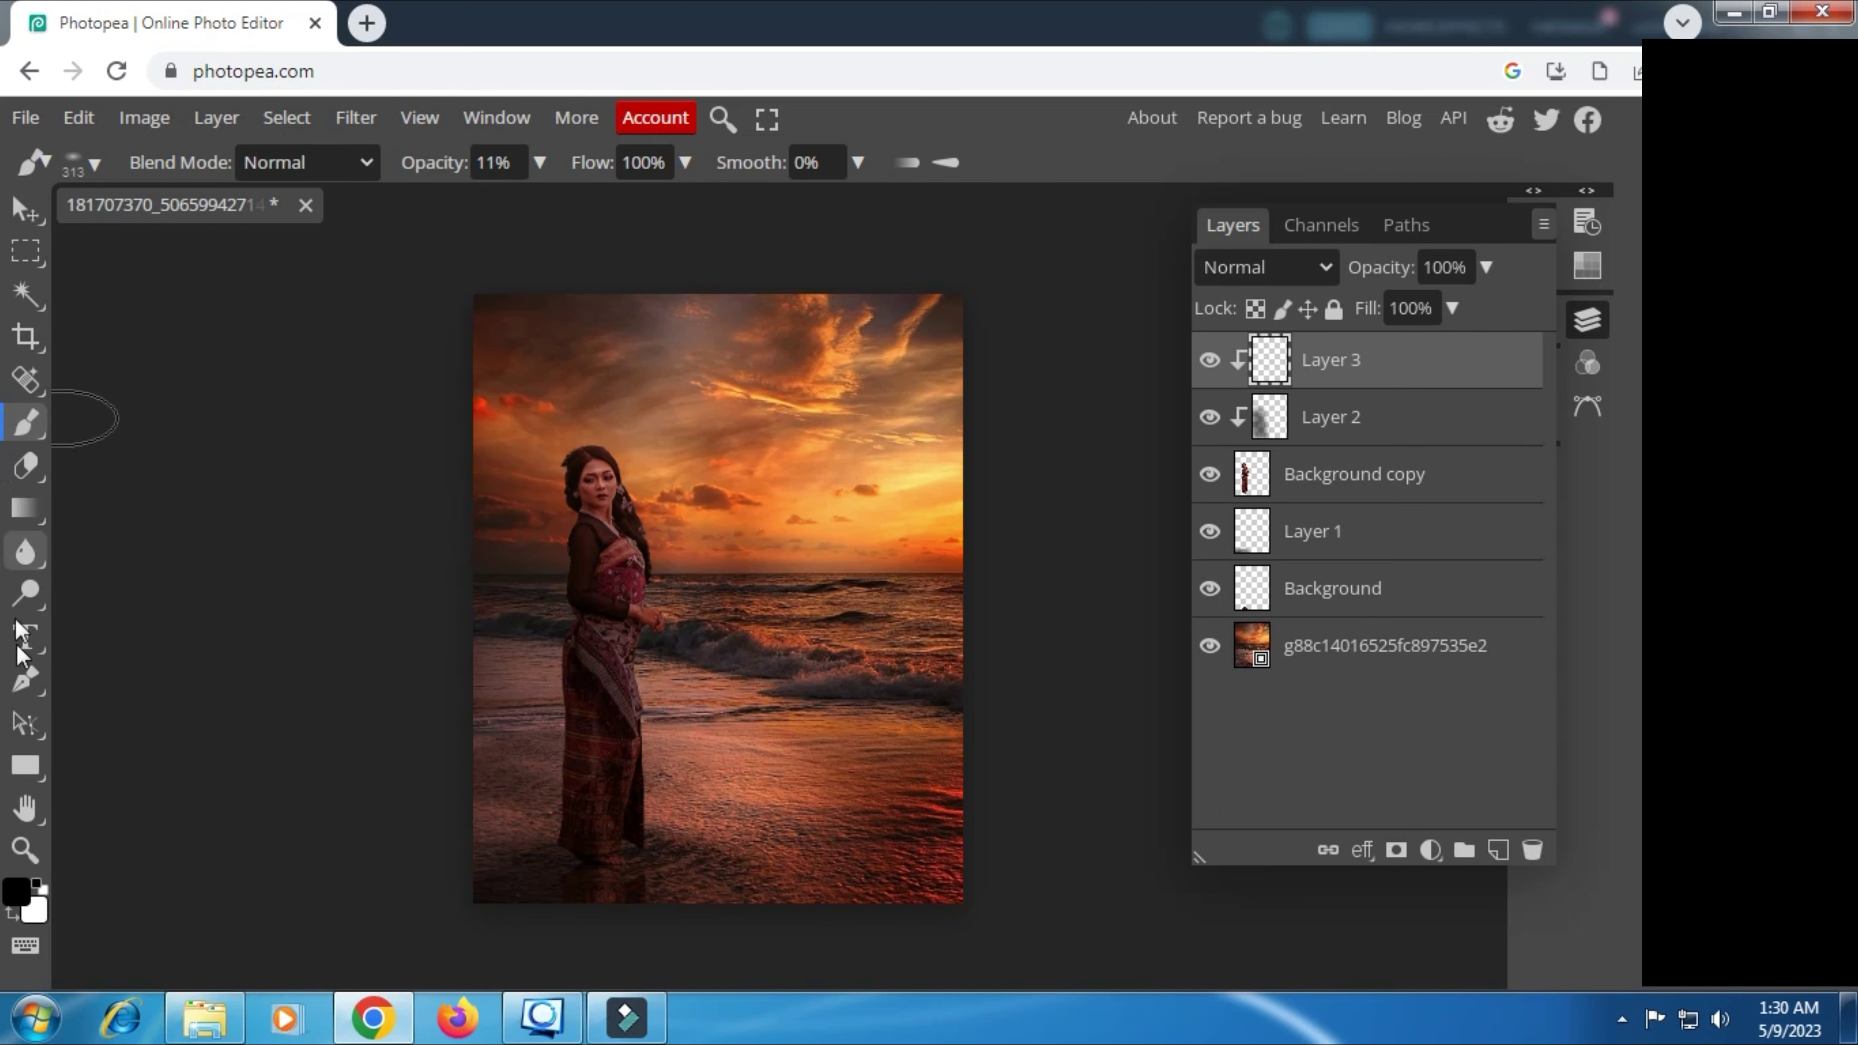
Step: Sample orange d7793c from the sunset sky as the painting colour
left_click(16, 891)
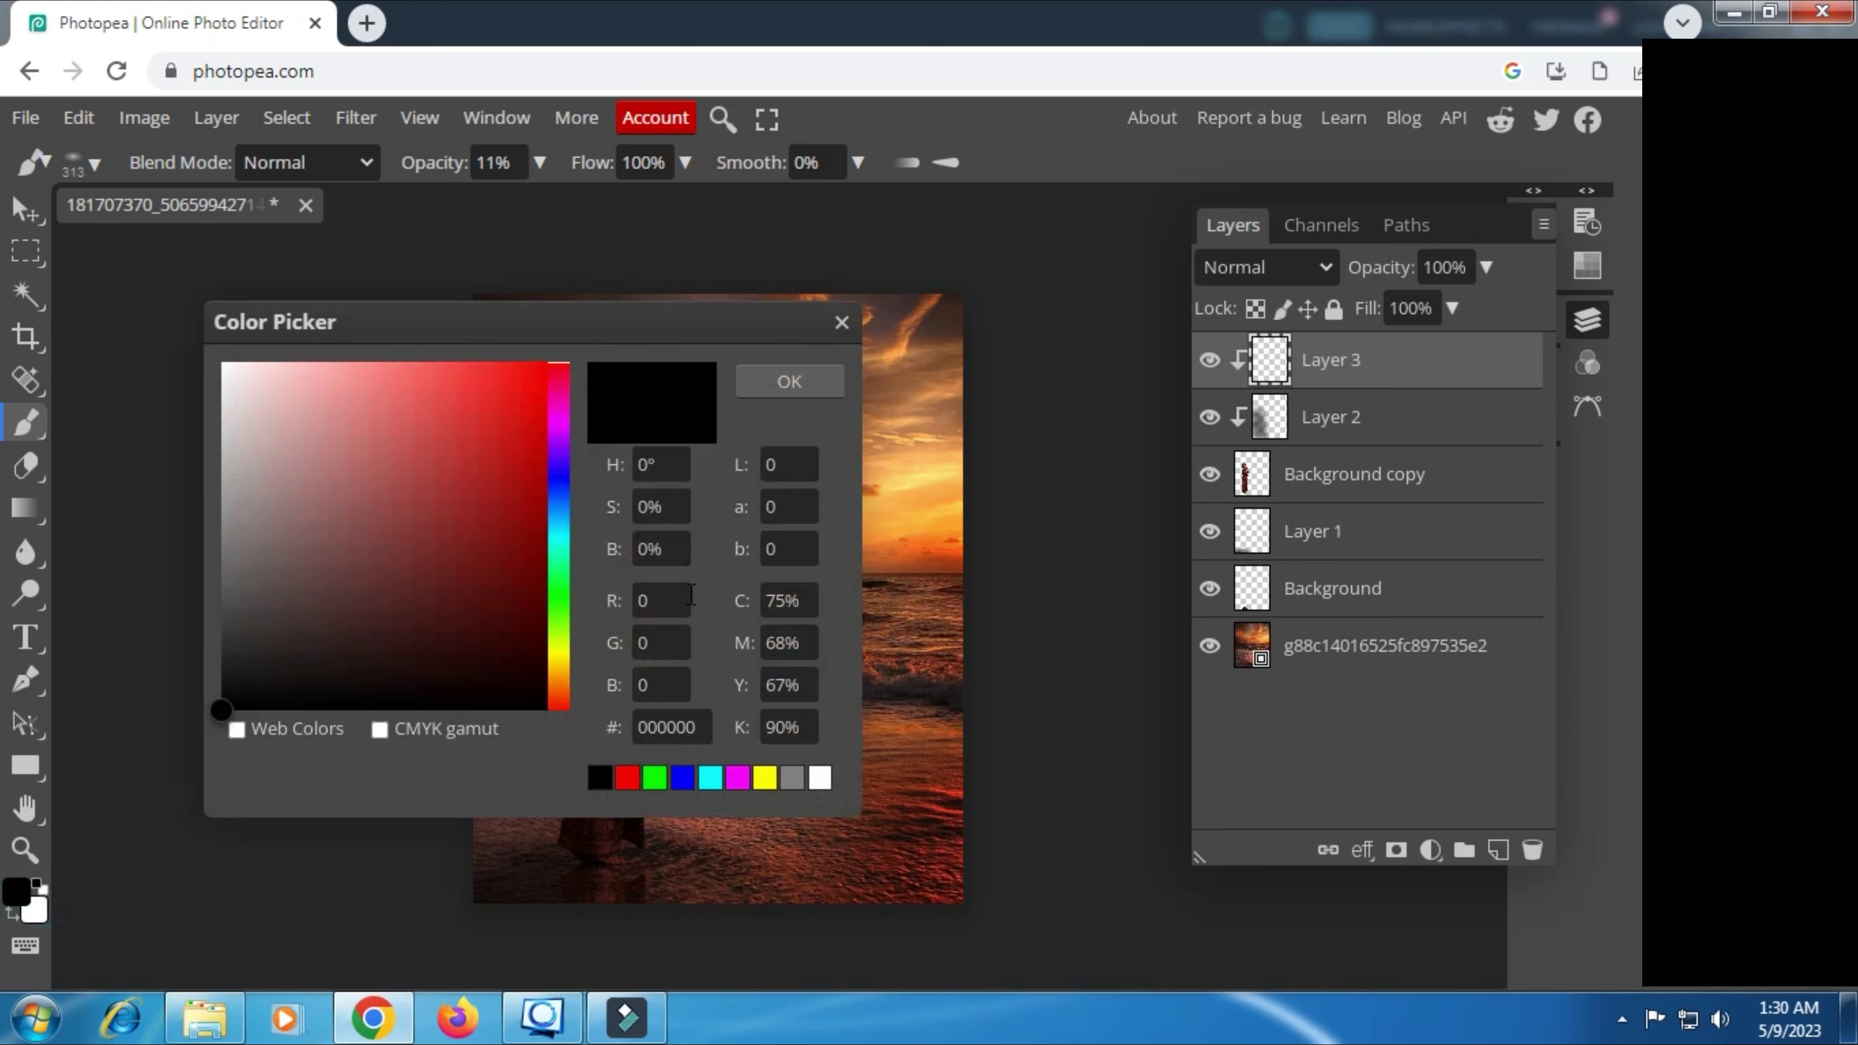
left_click_drag(672, 322, 522, 335)
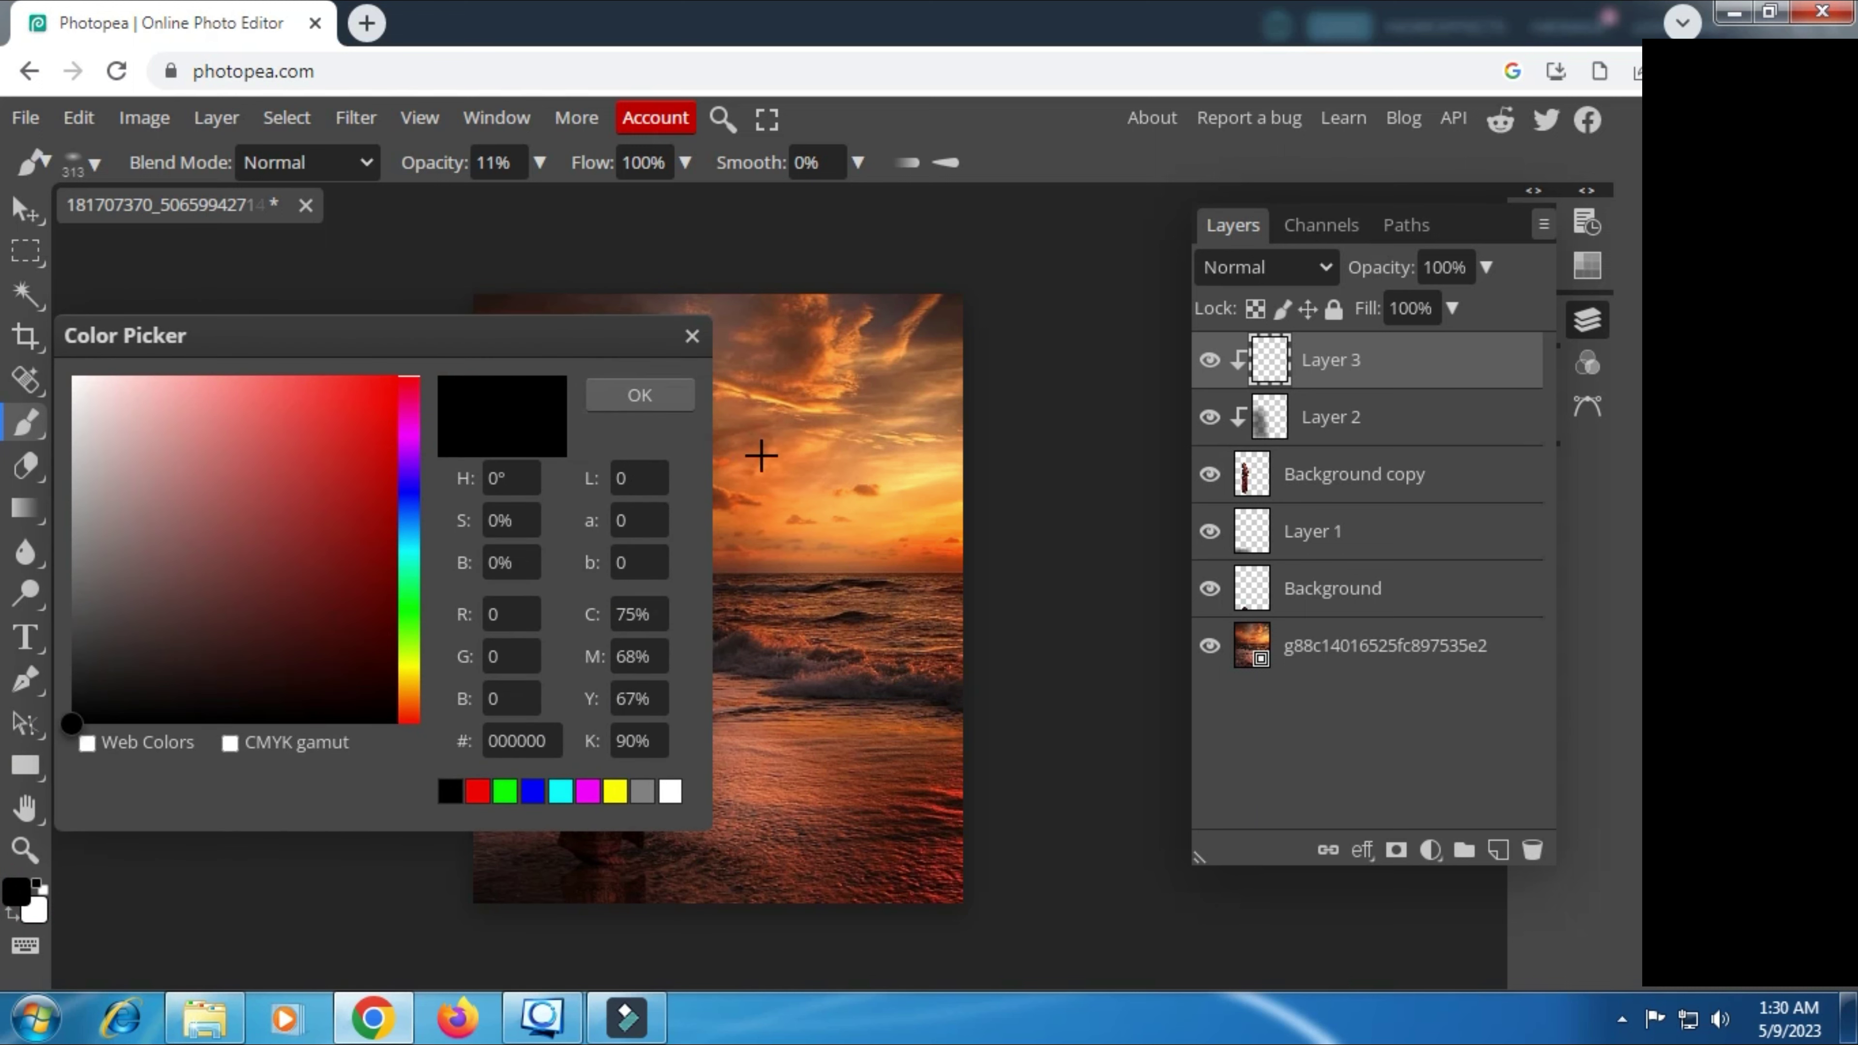
left_click(807, 469)
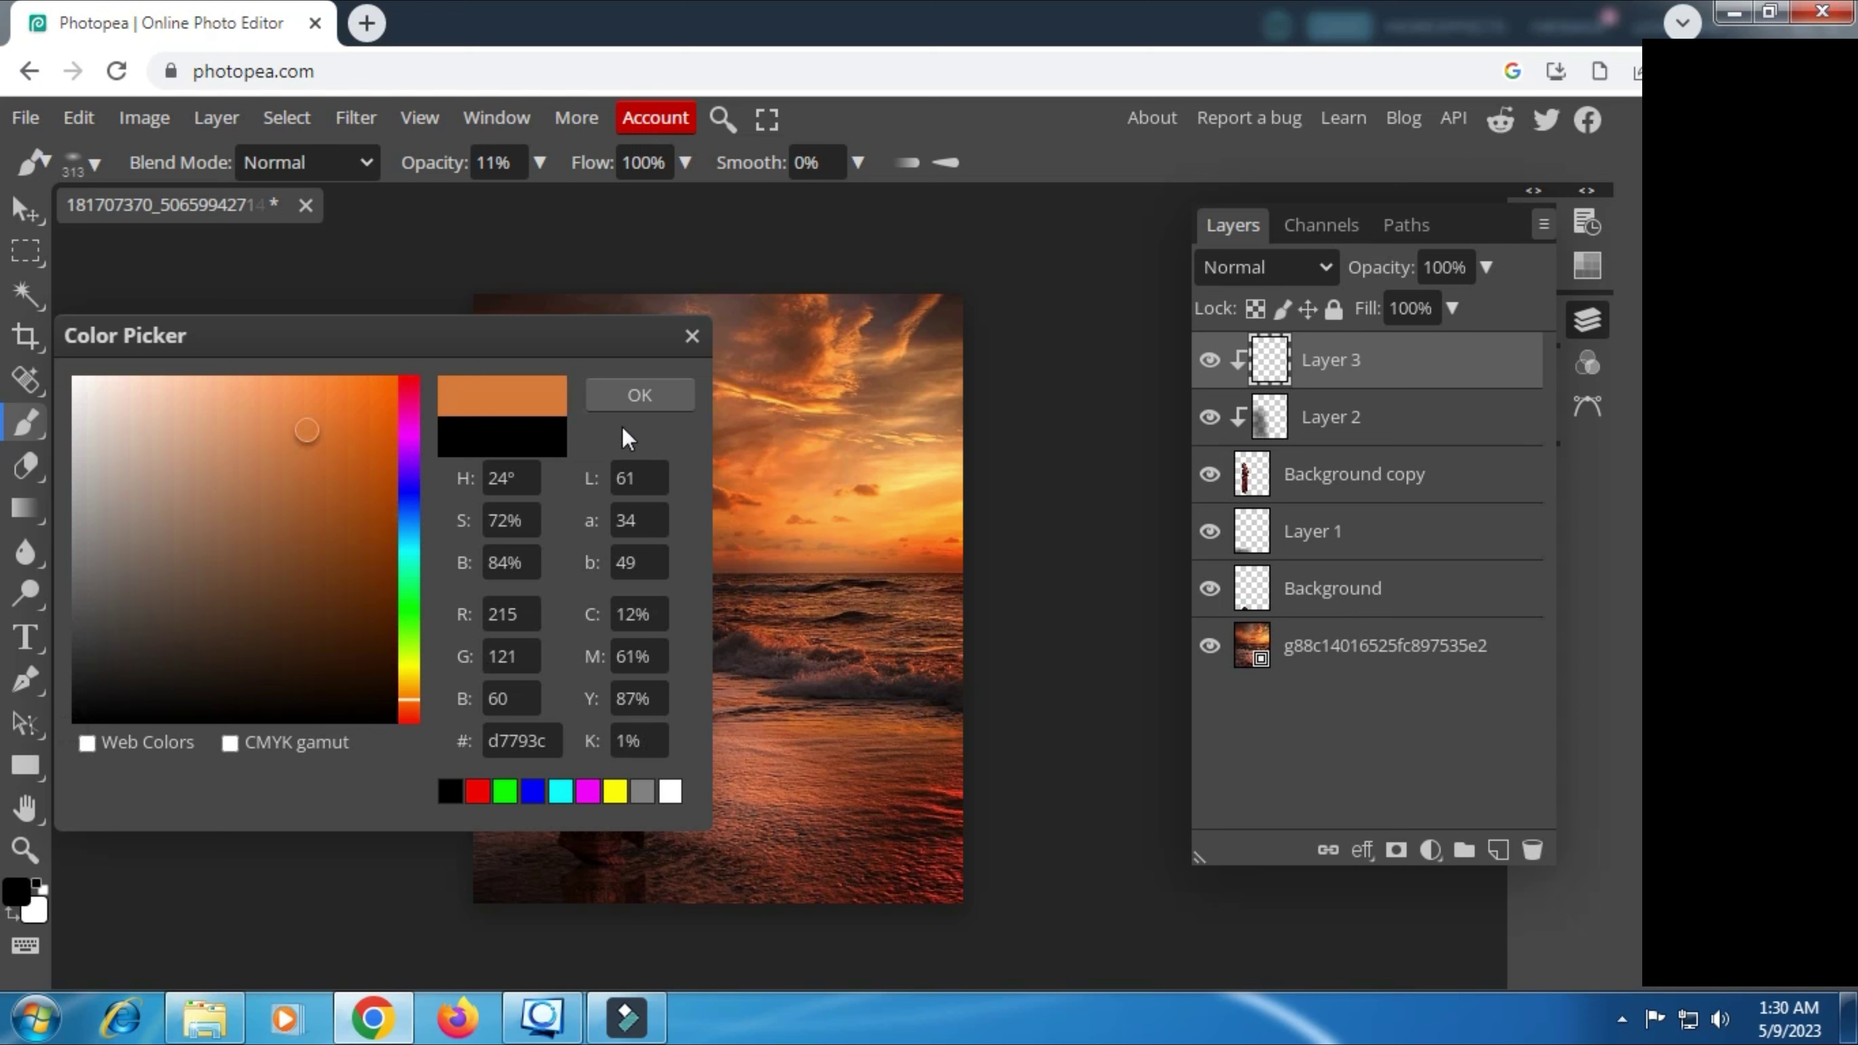
left_click(627, 399)
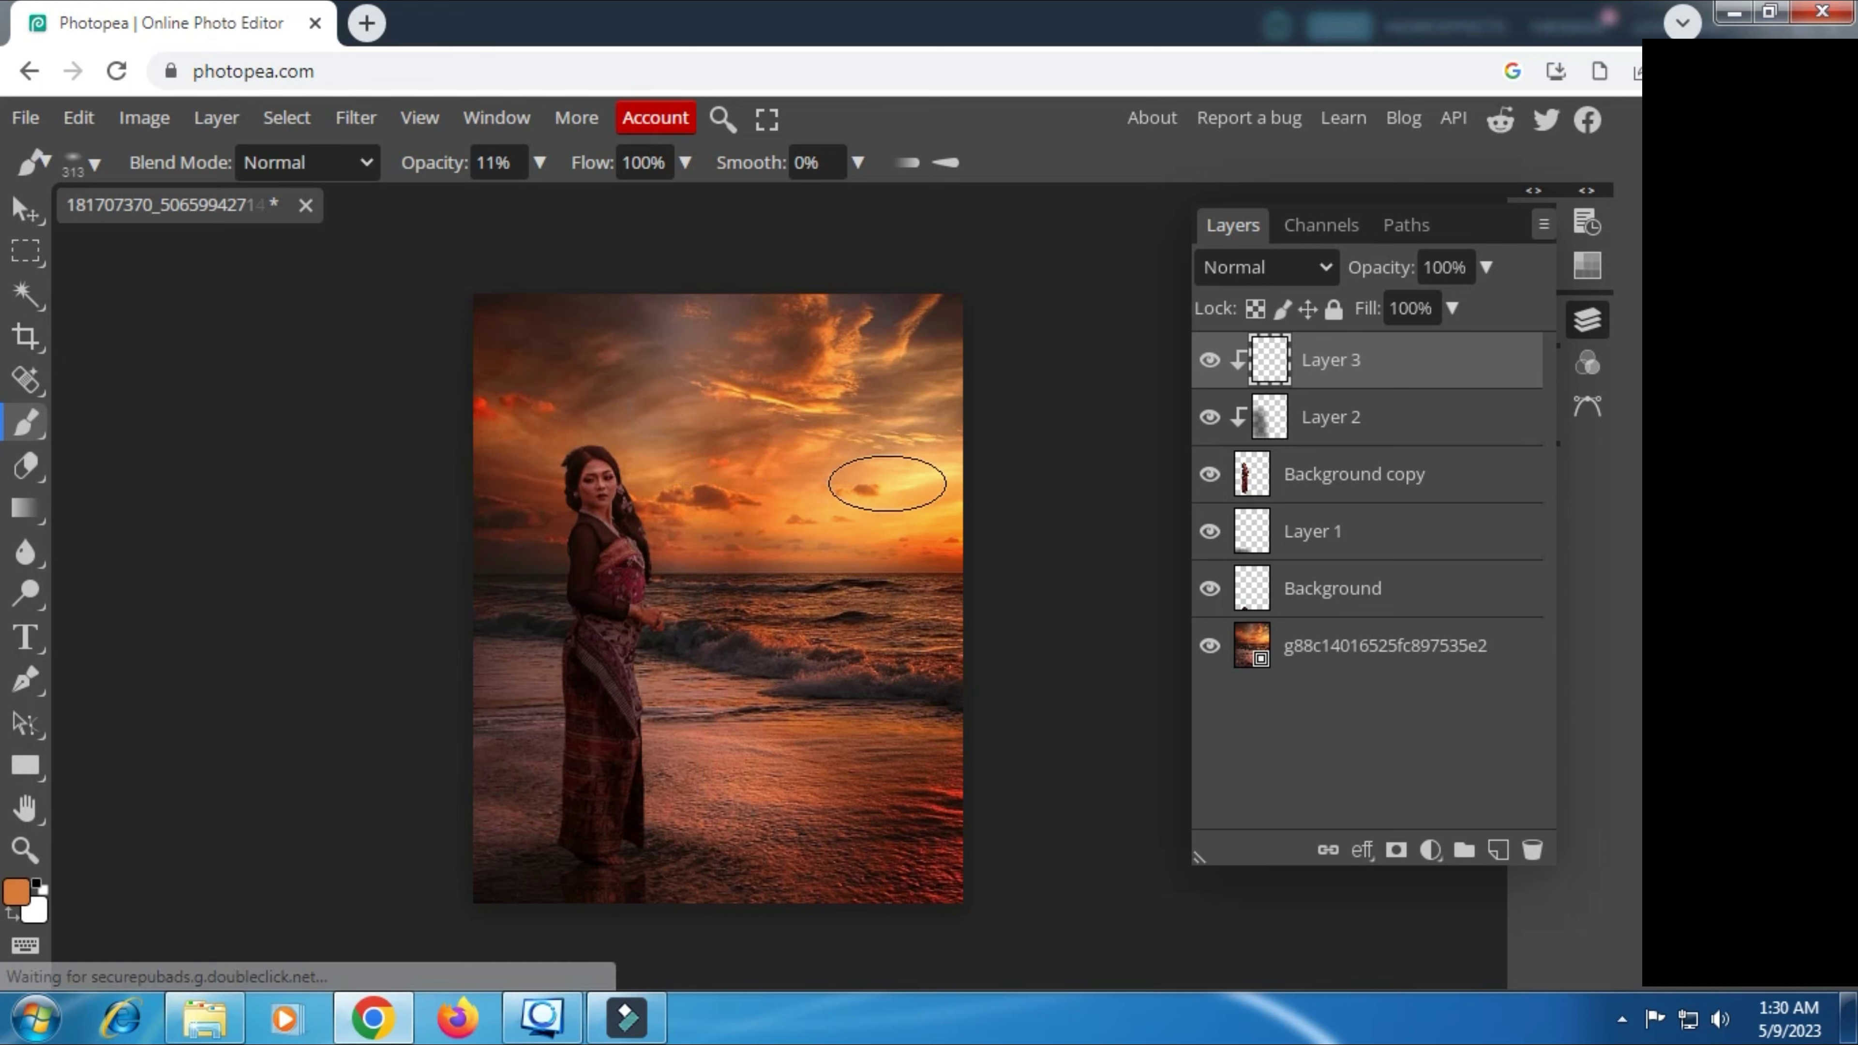
Step: Change Layer 3's blend mode to Overlay
left_click(1302, 267)
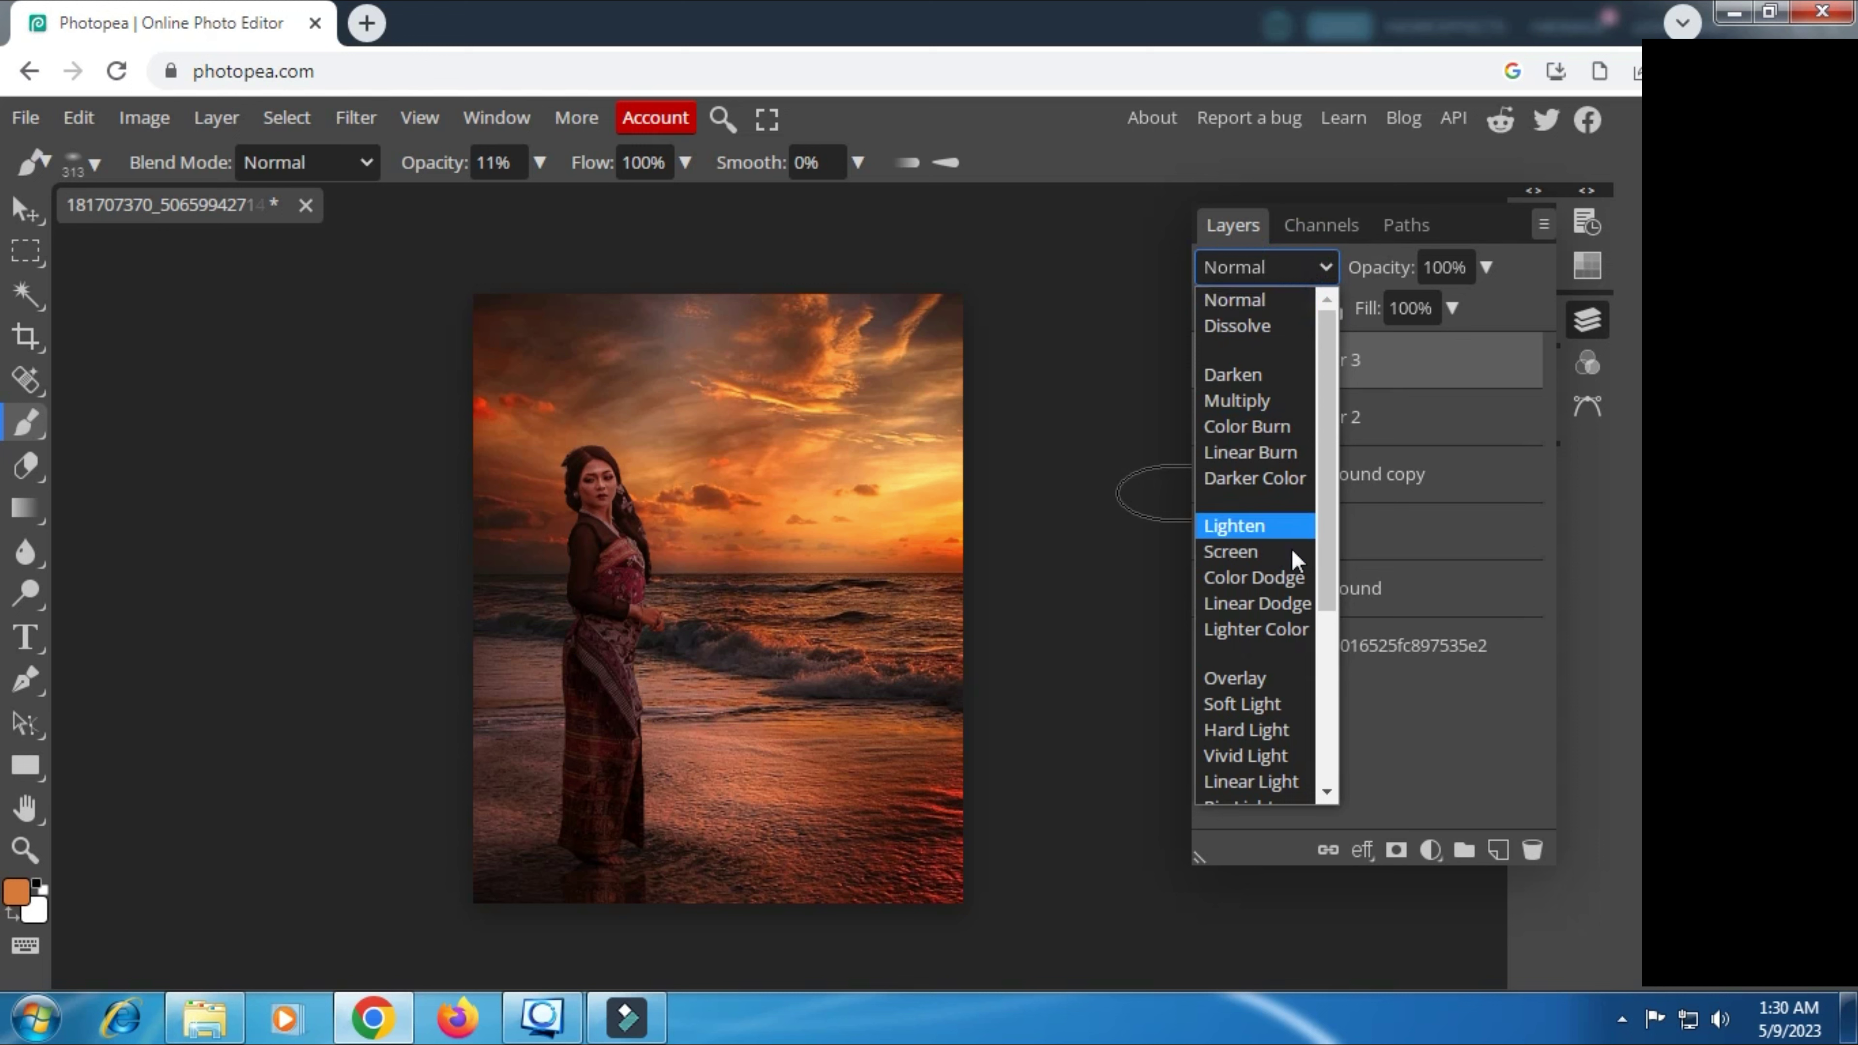
left_click(1270, 679)
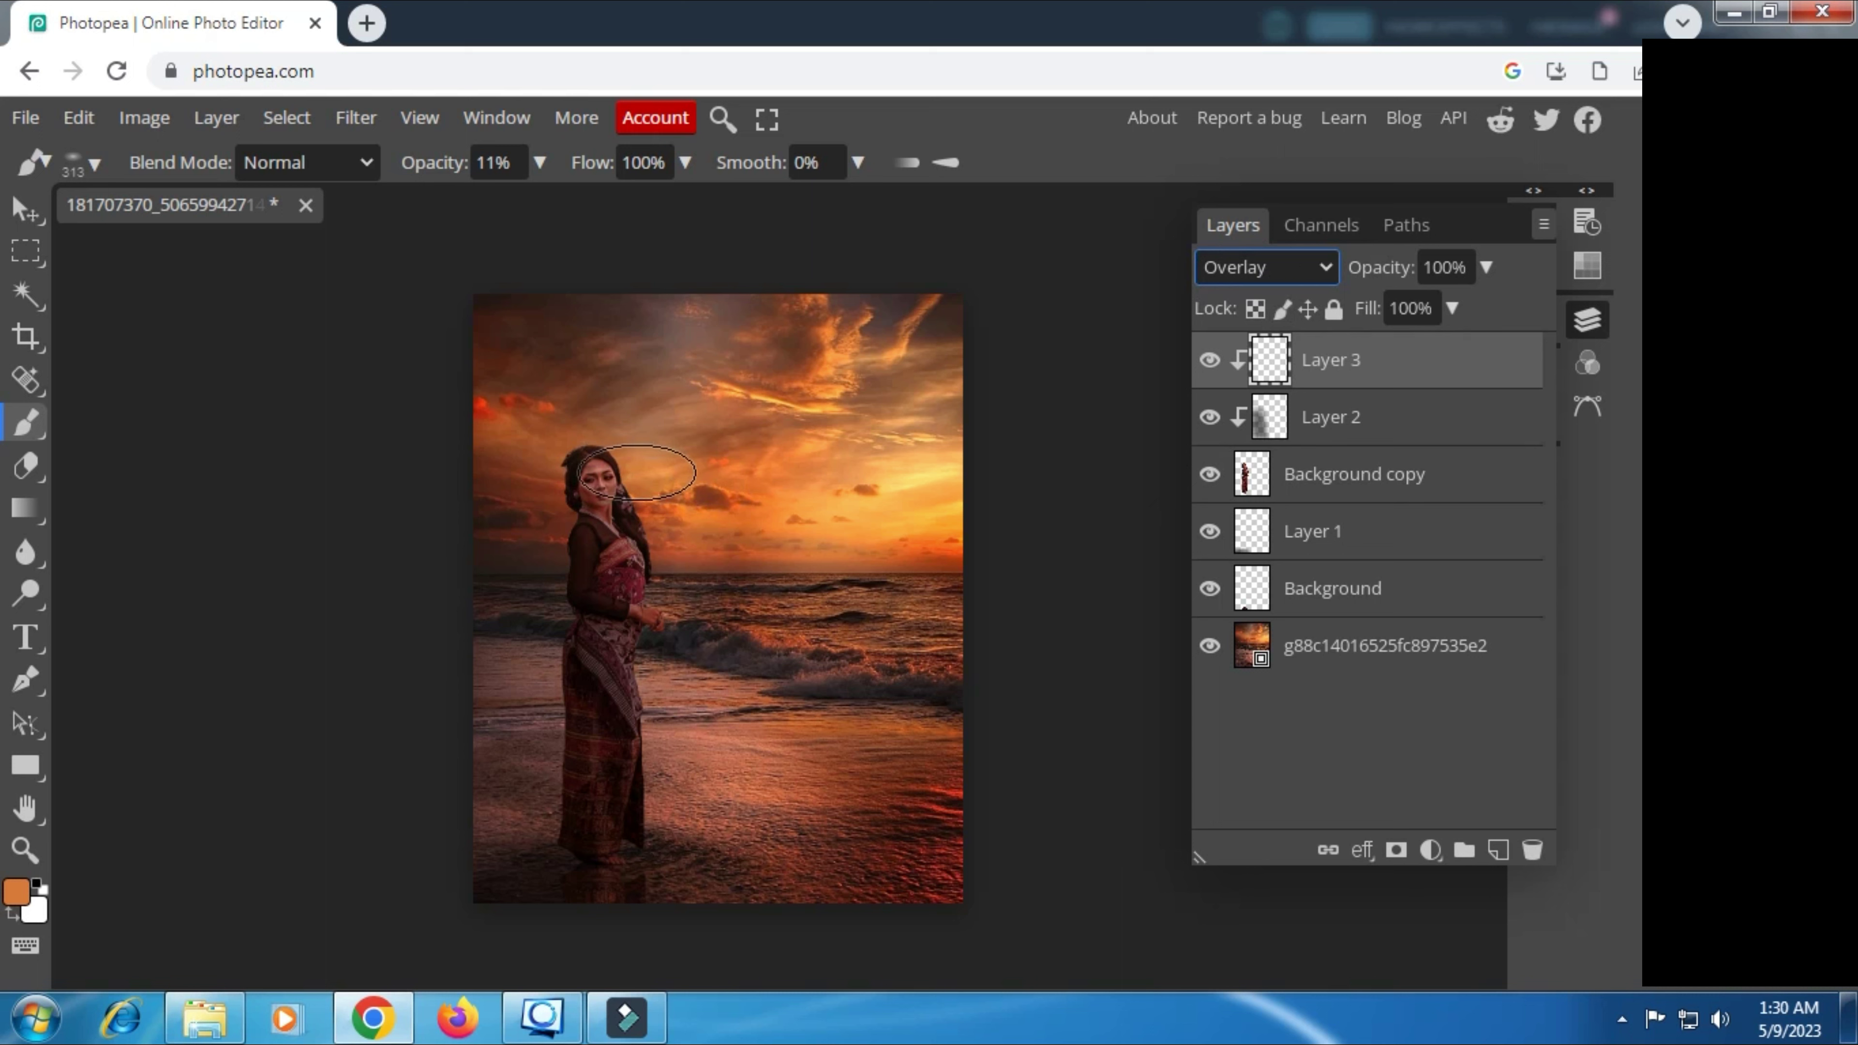
left_click_drag(665, 490, 688, 616)
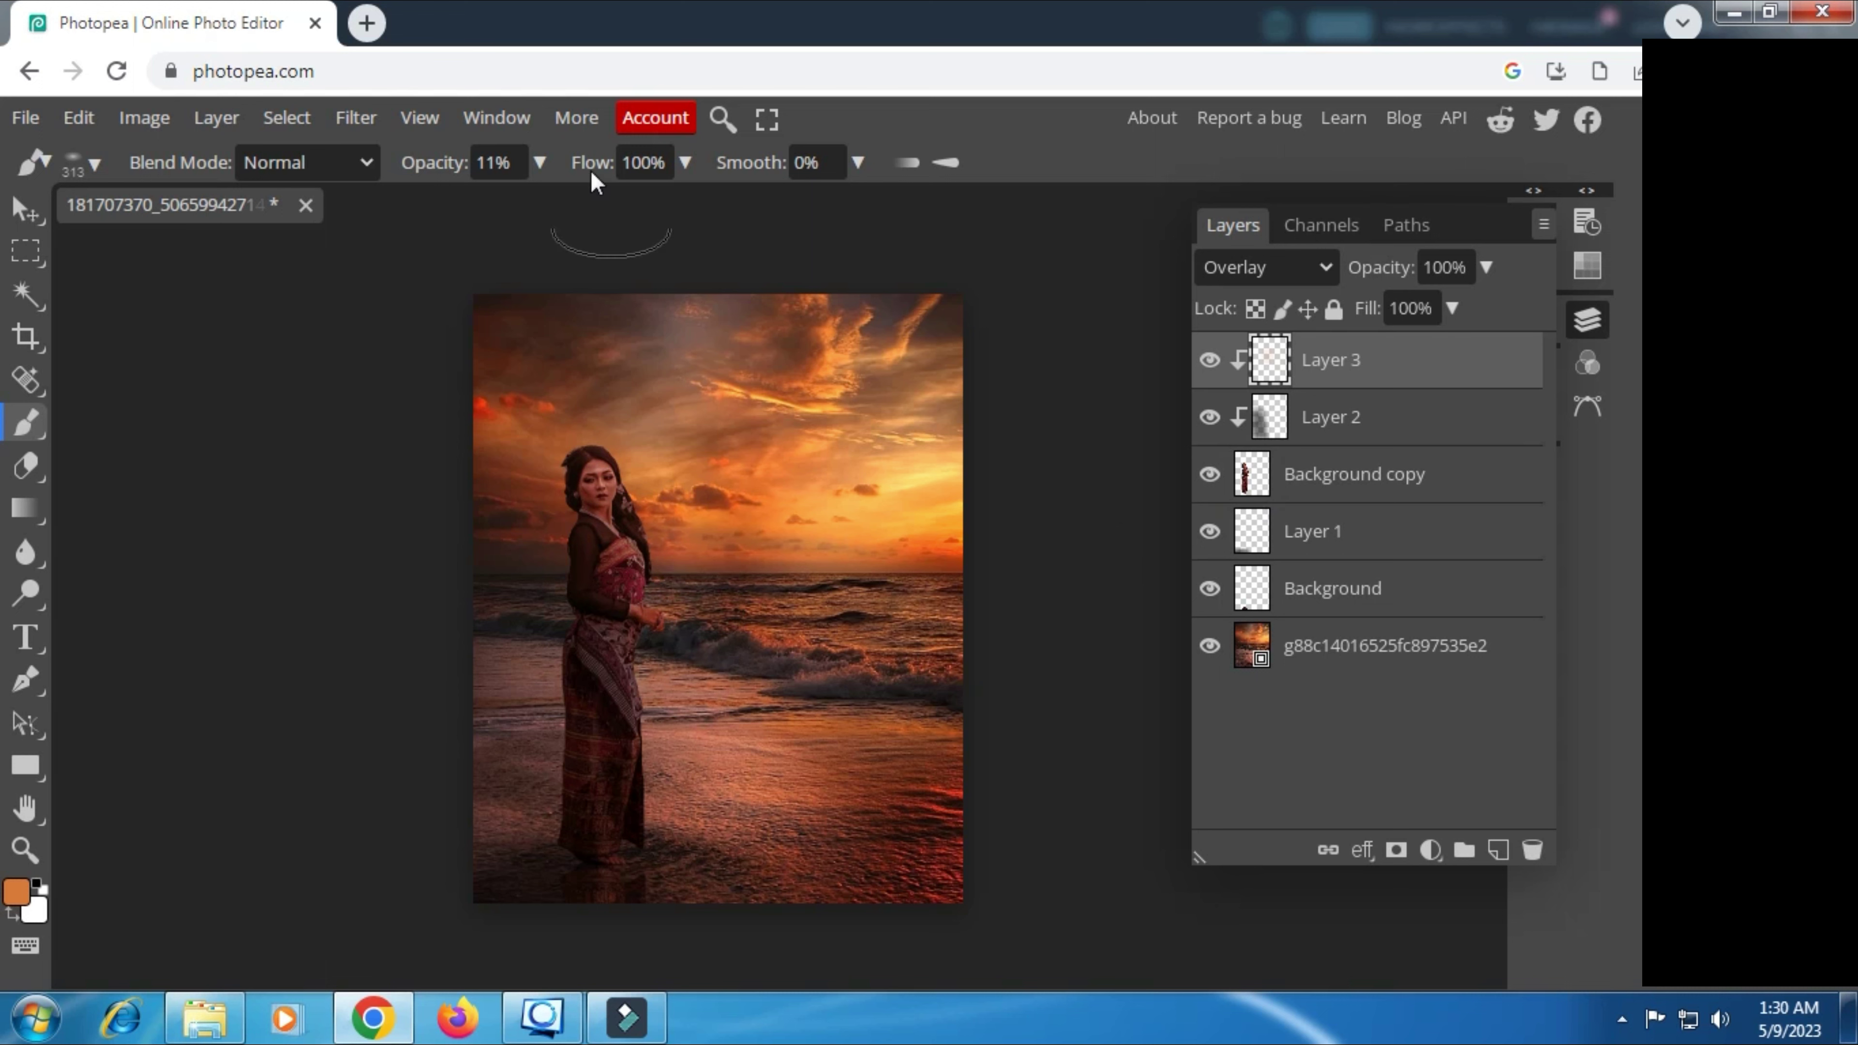
Step: Paint a soft orange glow at 30% brush opacity over the woman, sky and water
left_click(540, 163)
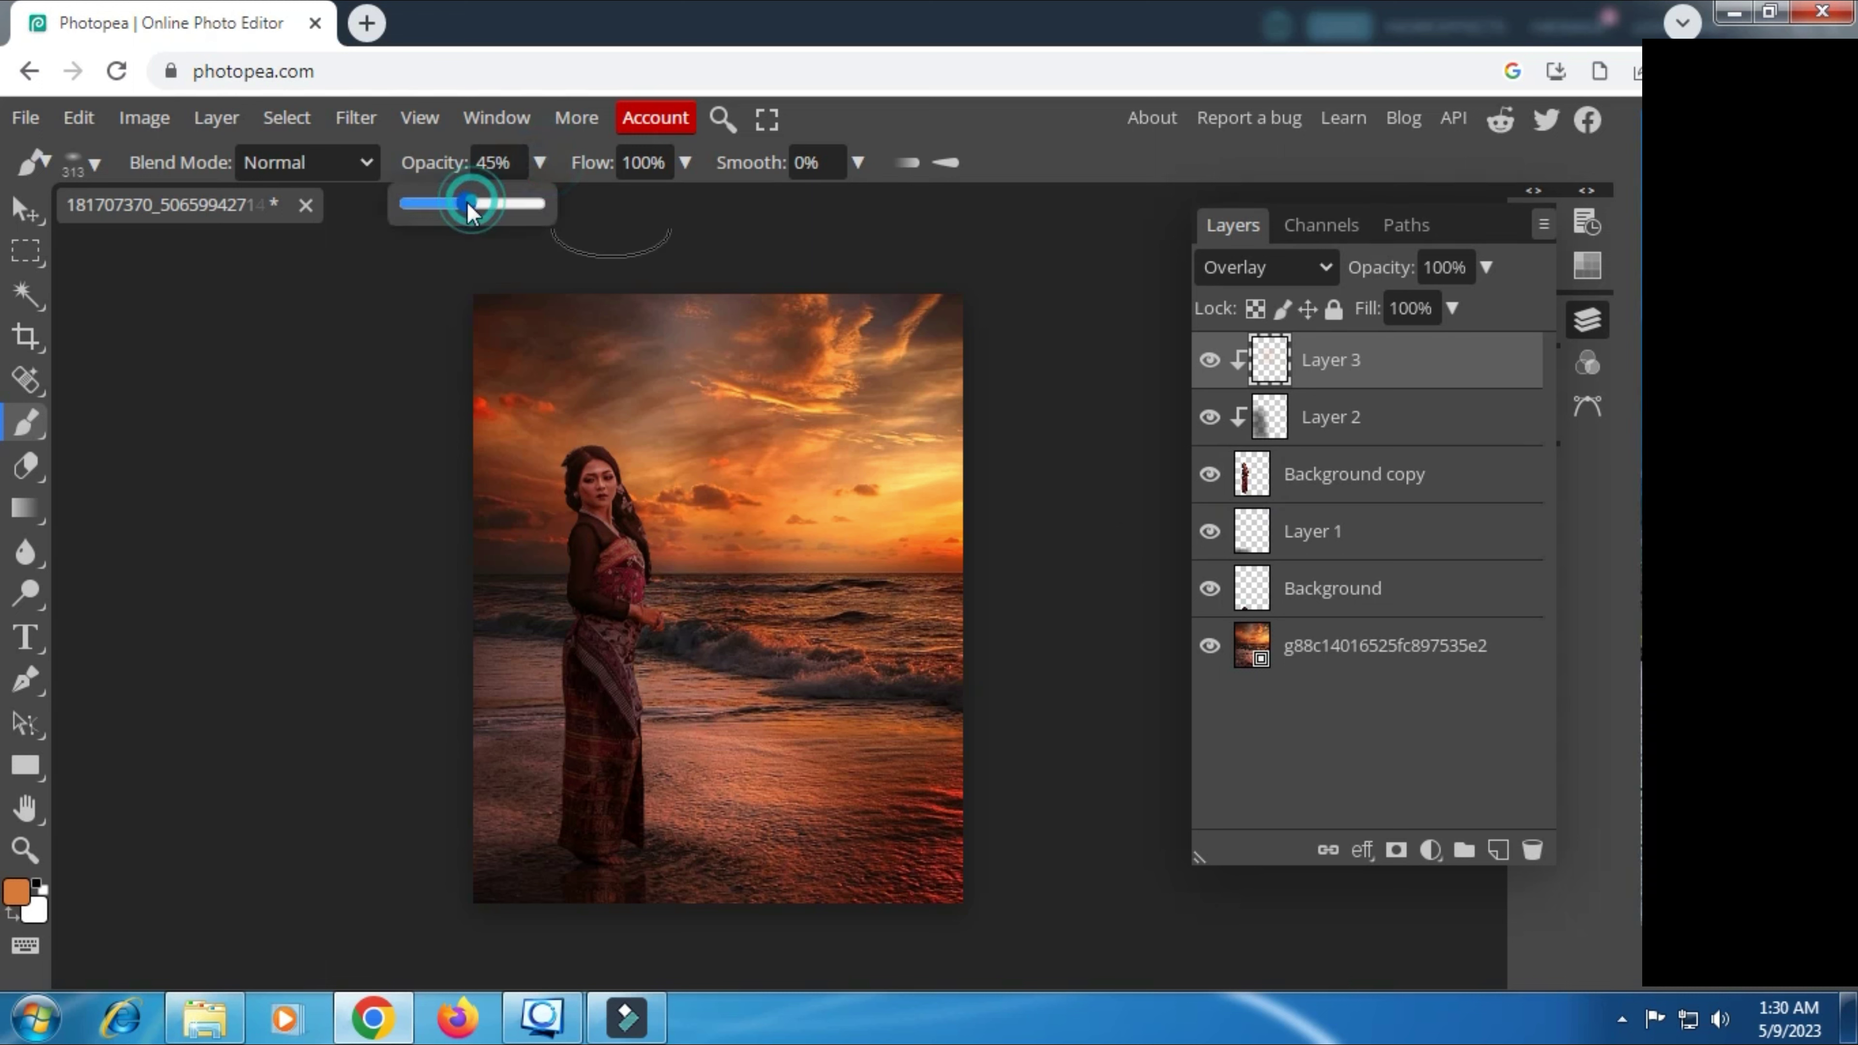
left_click_drag(447, 209, 444, 210)
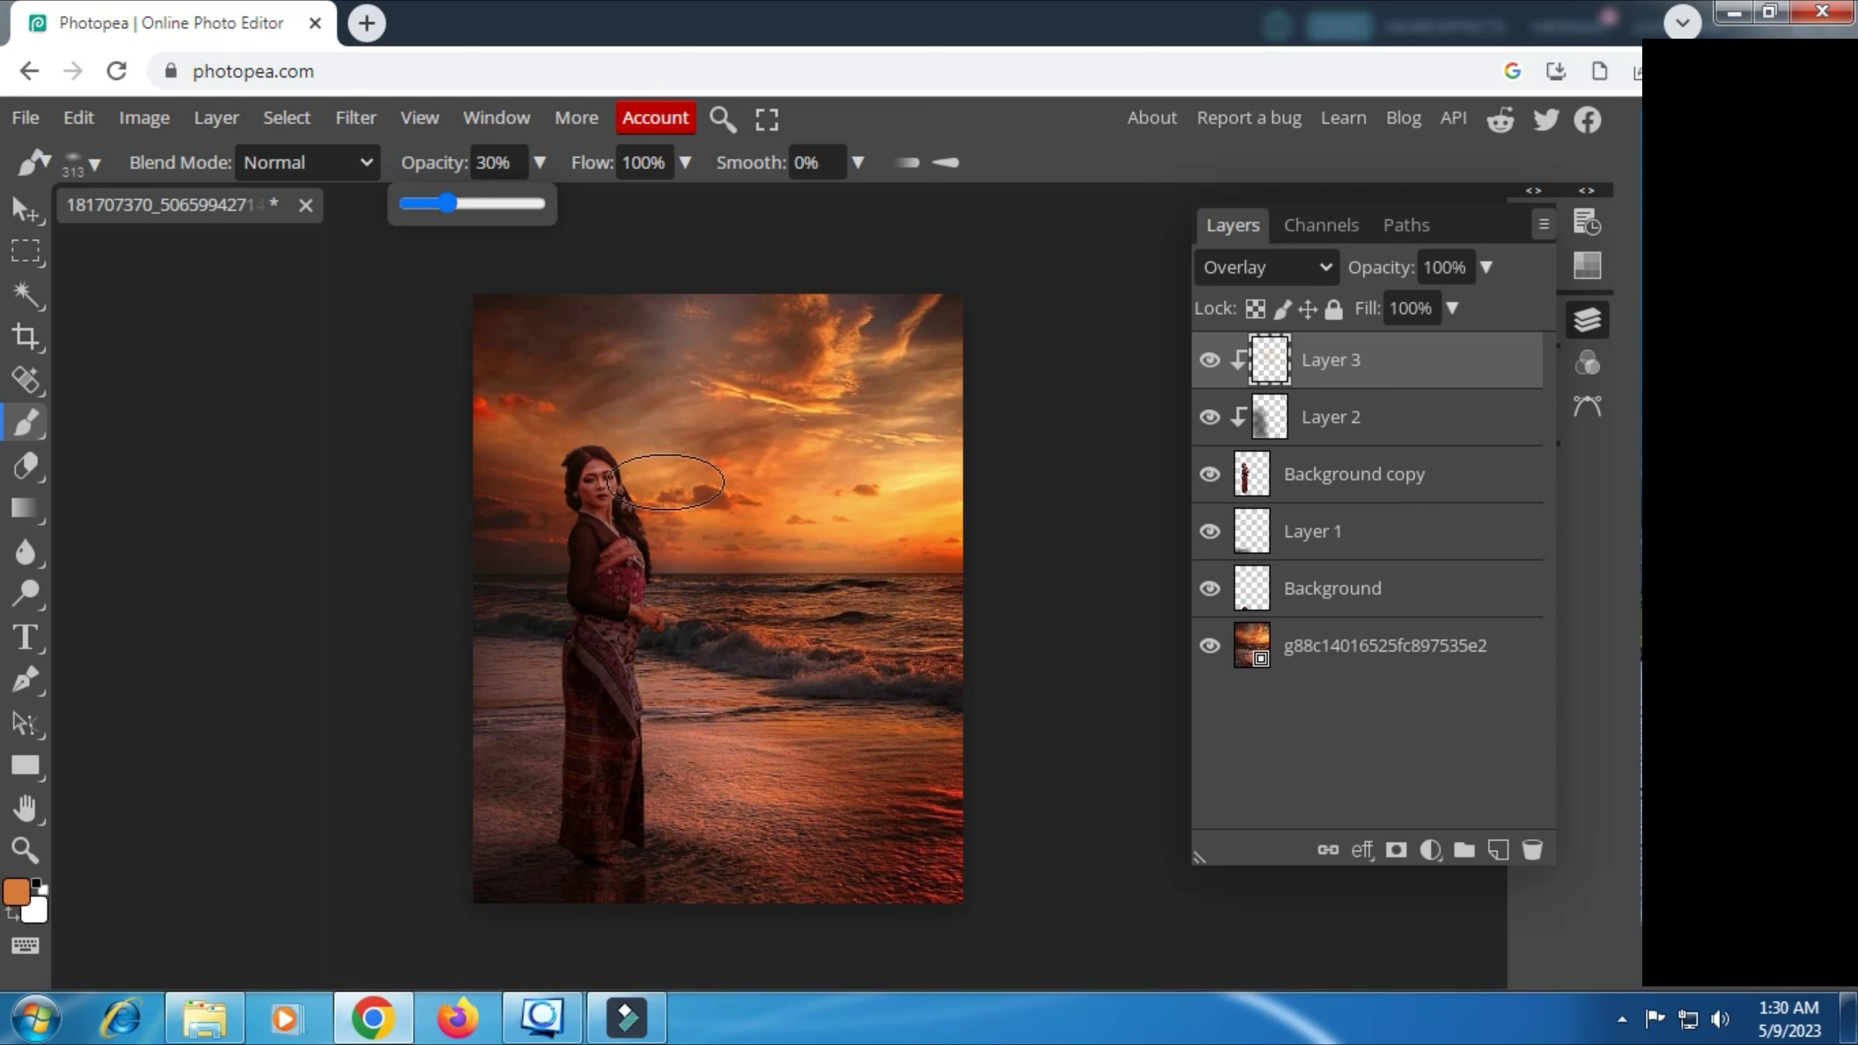
left_click_drag(691, 525, 673, 706)
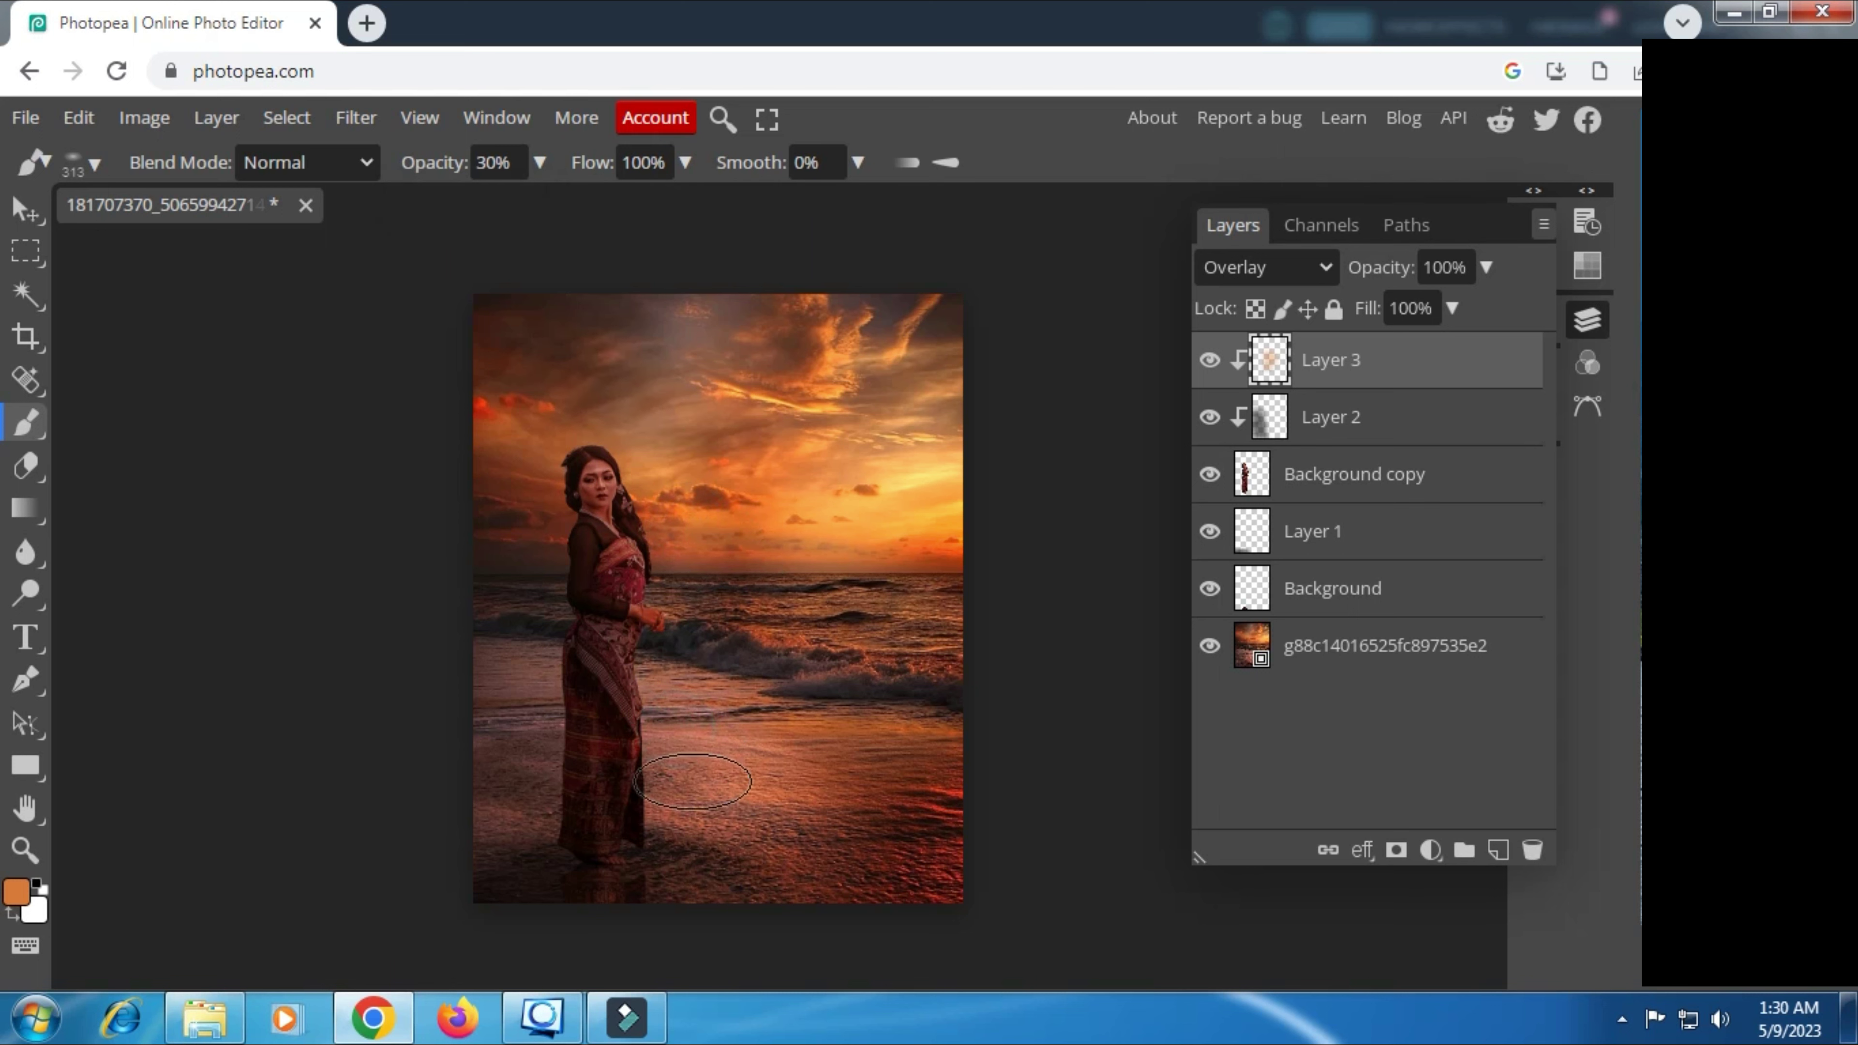
mouse_move(676, 553)
left_mouse_down()
mouse_move(656, 437)
mouse_move(628, 433)
left_mouse_up()
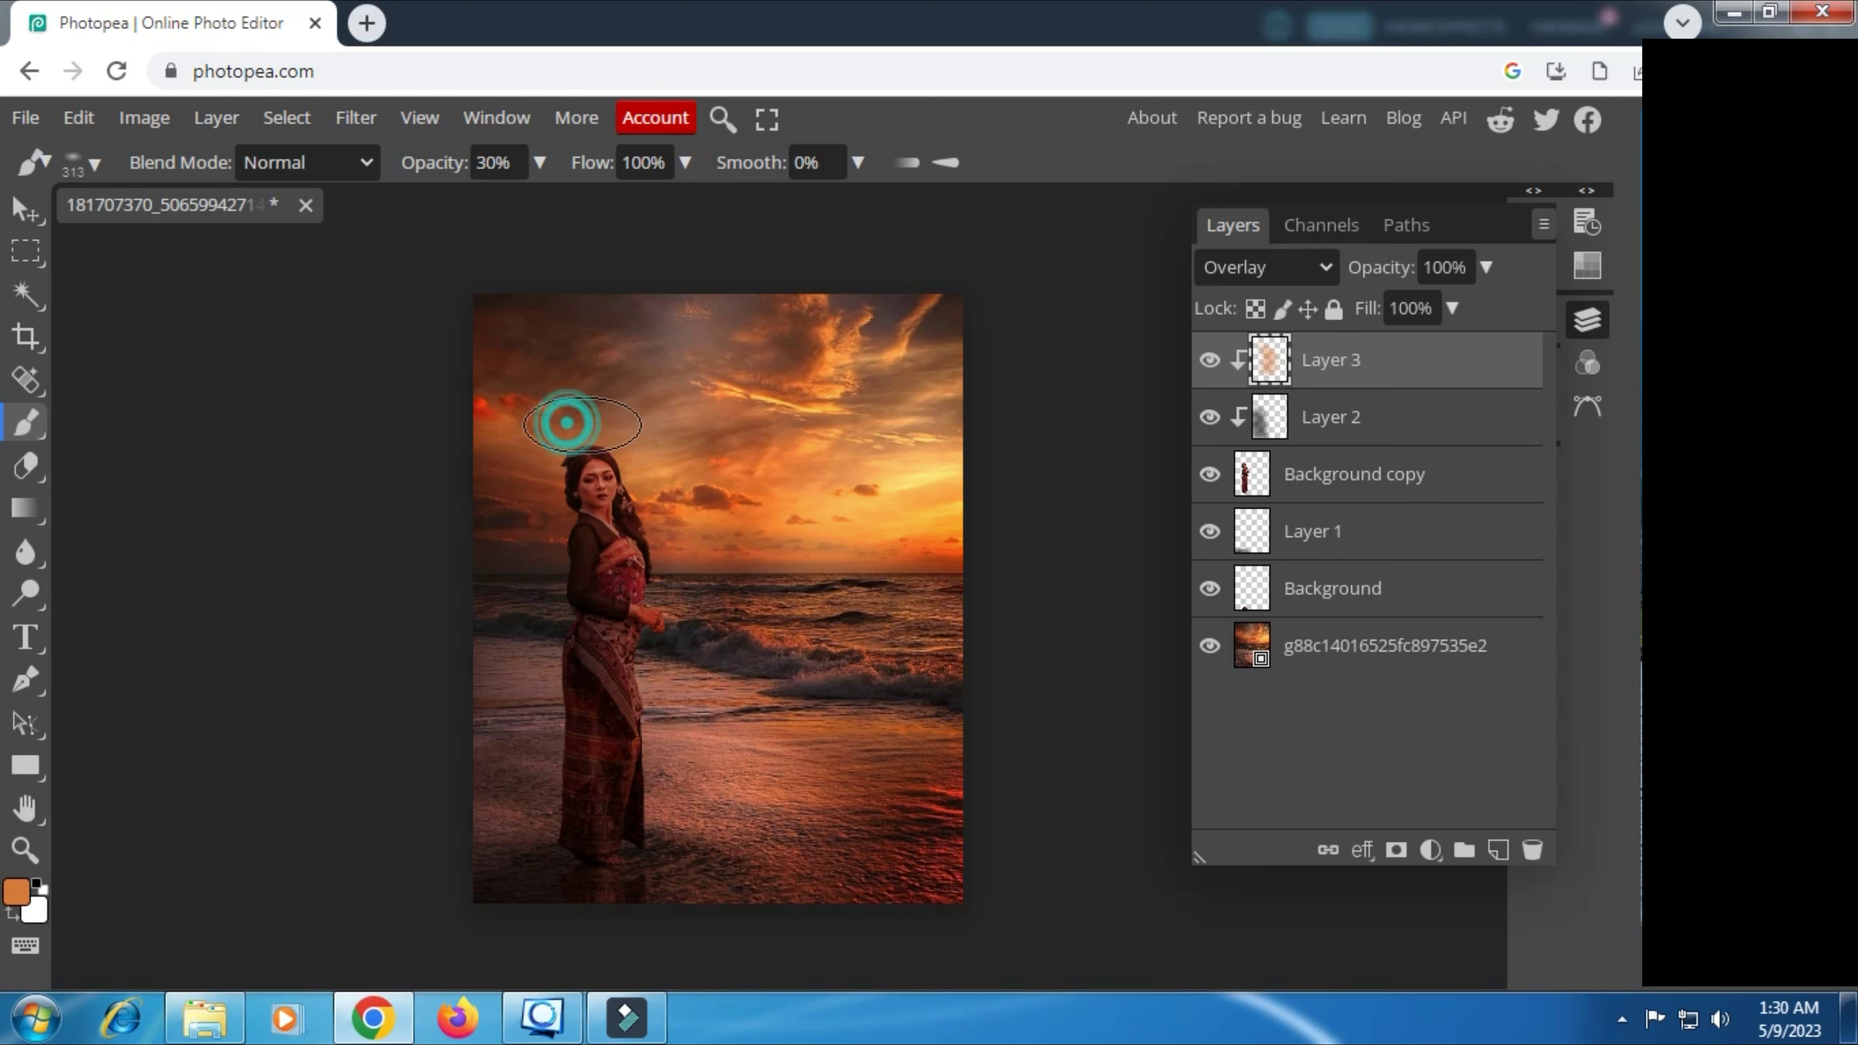
mouse_move(704, 614)
left_mouse_down()
mouse_move(686, 713)
mouse_move(701, 808)
mouse_move(785, 724)
left_mouse_up()
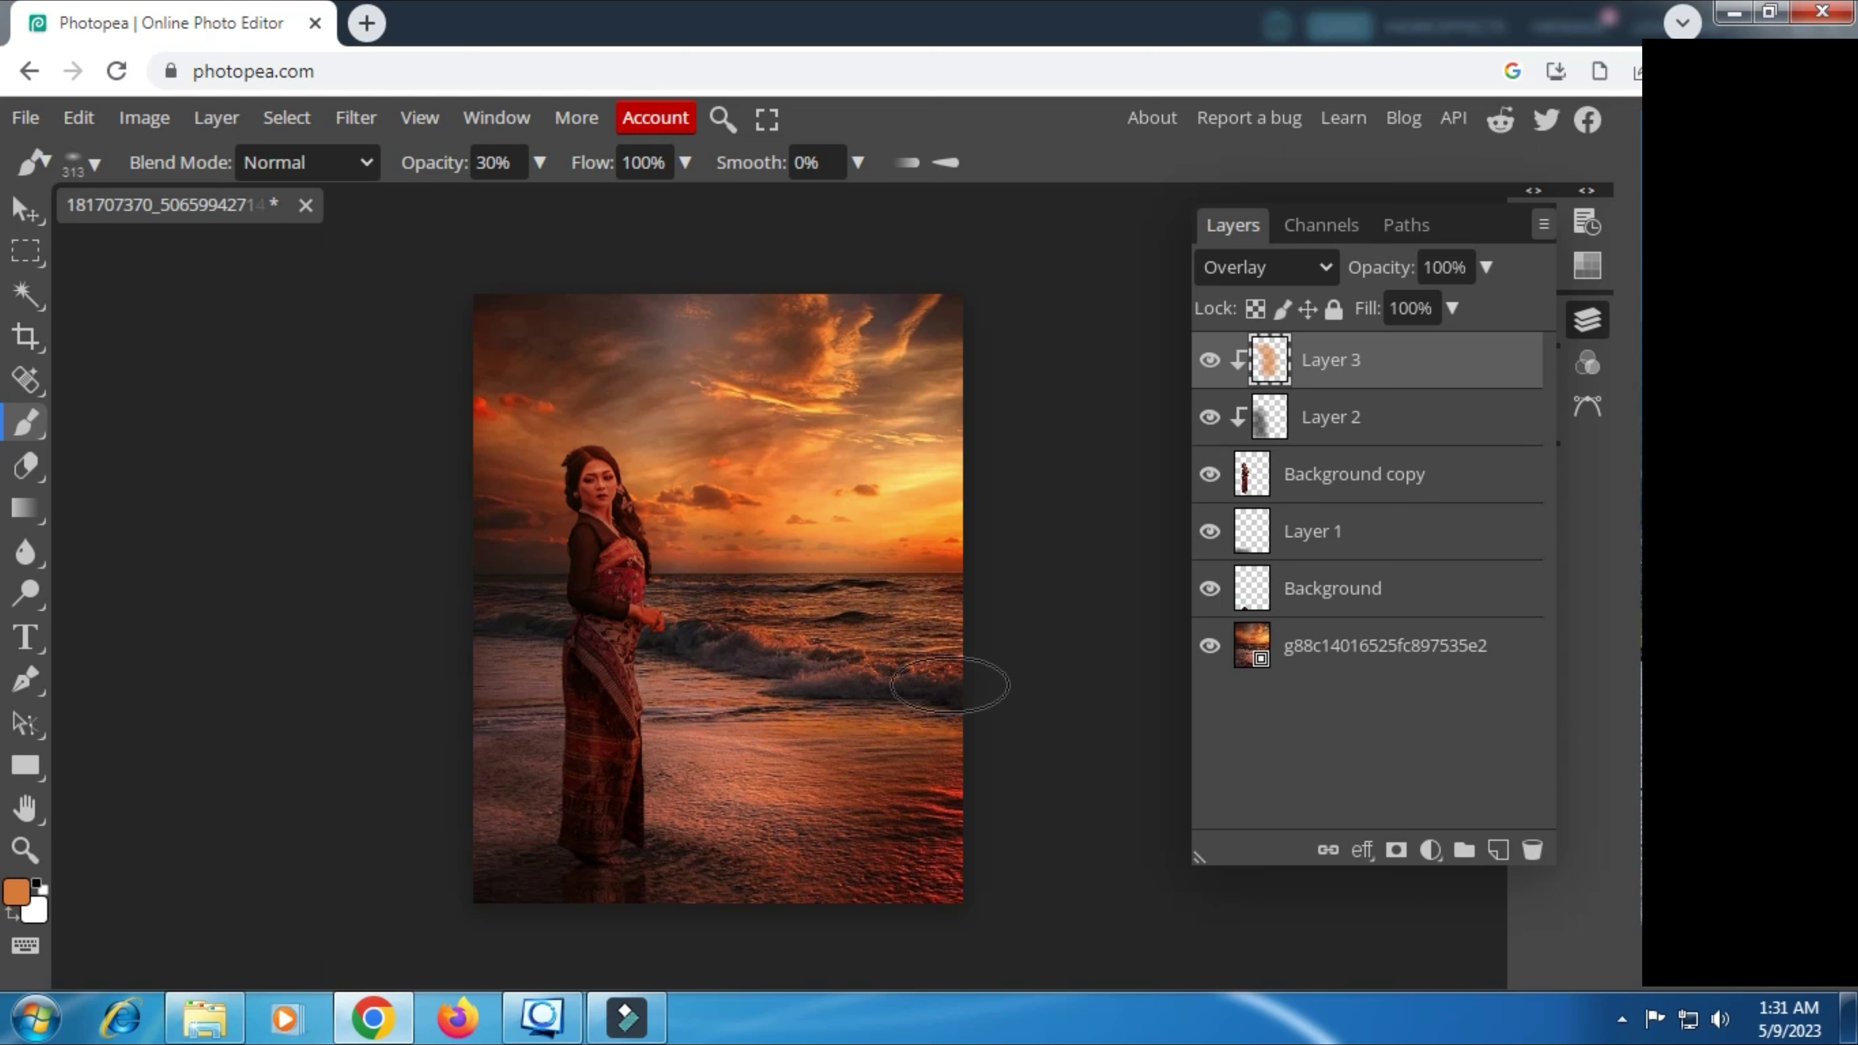
Step: Compare with Background hidden, then set Layer 1's opacity to 73%
left_click(1217, 589)
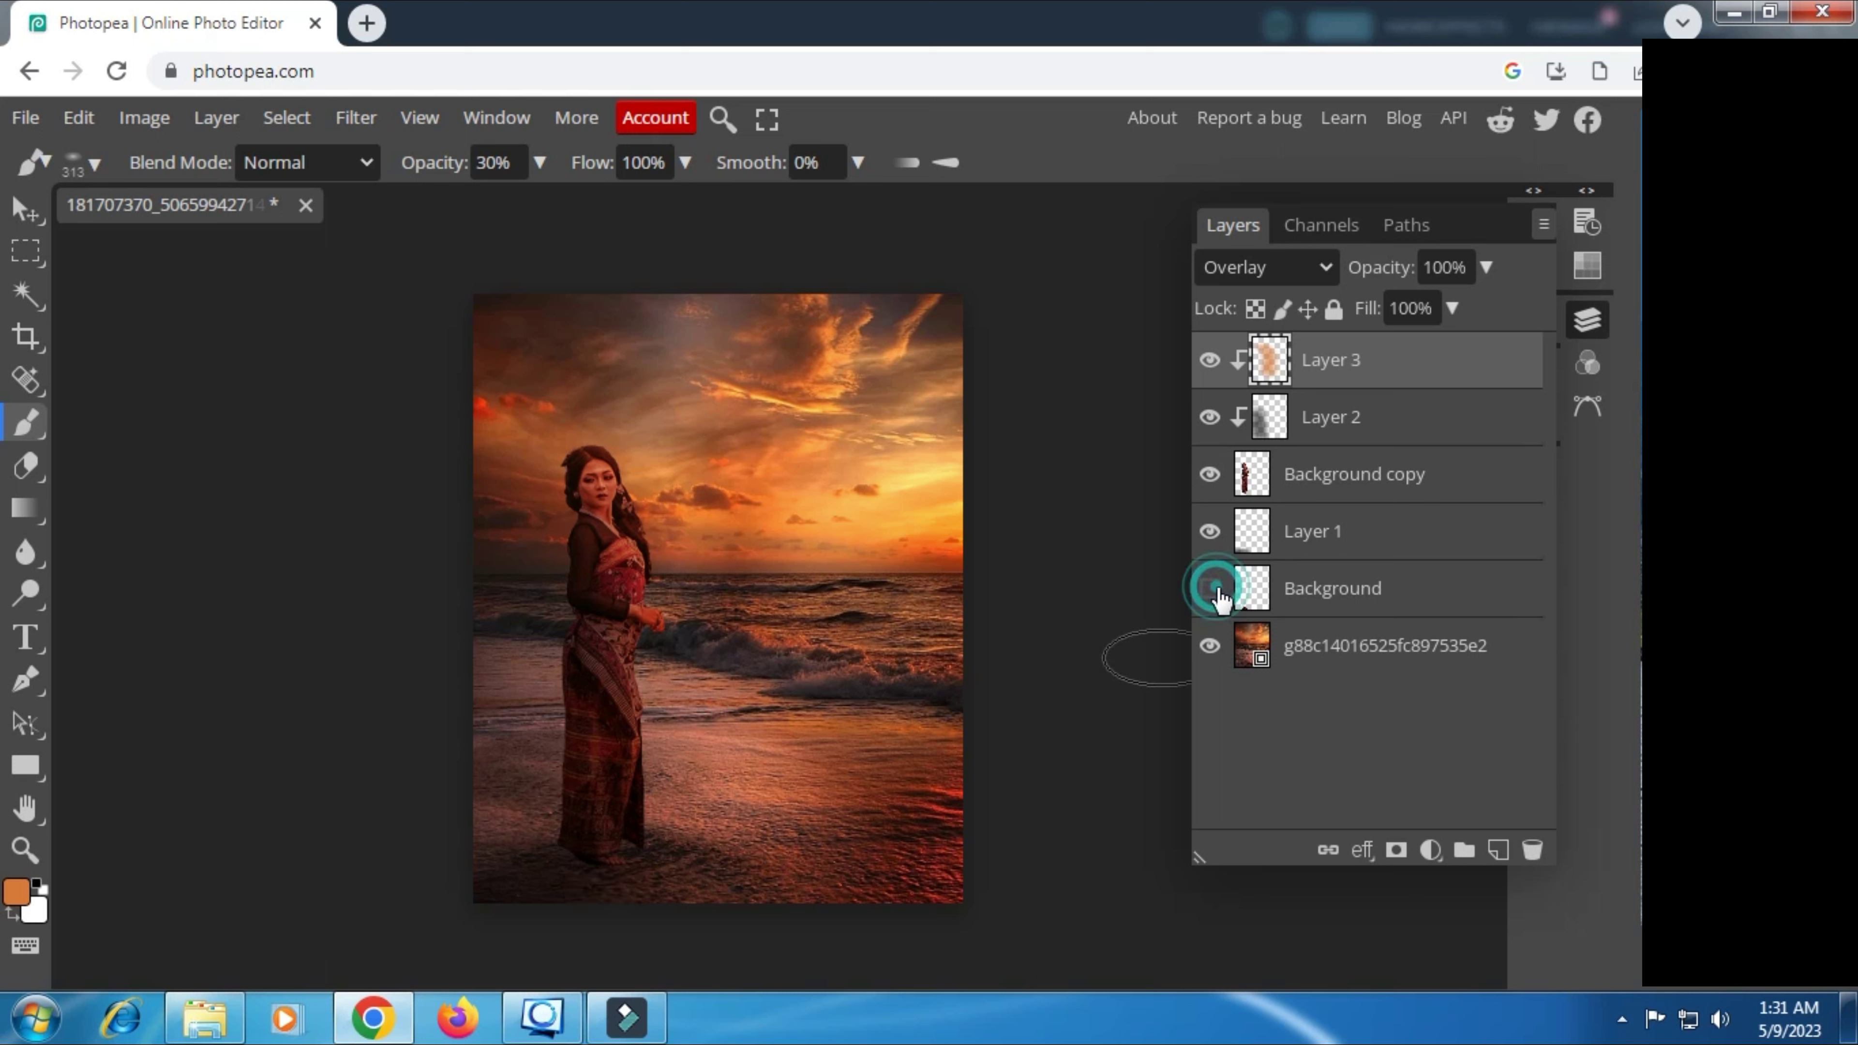
left_click(1214, 540)
left_click(1214, 540)
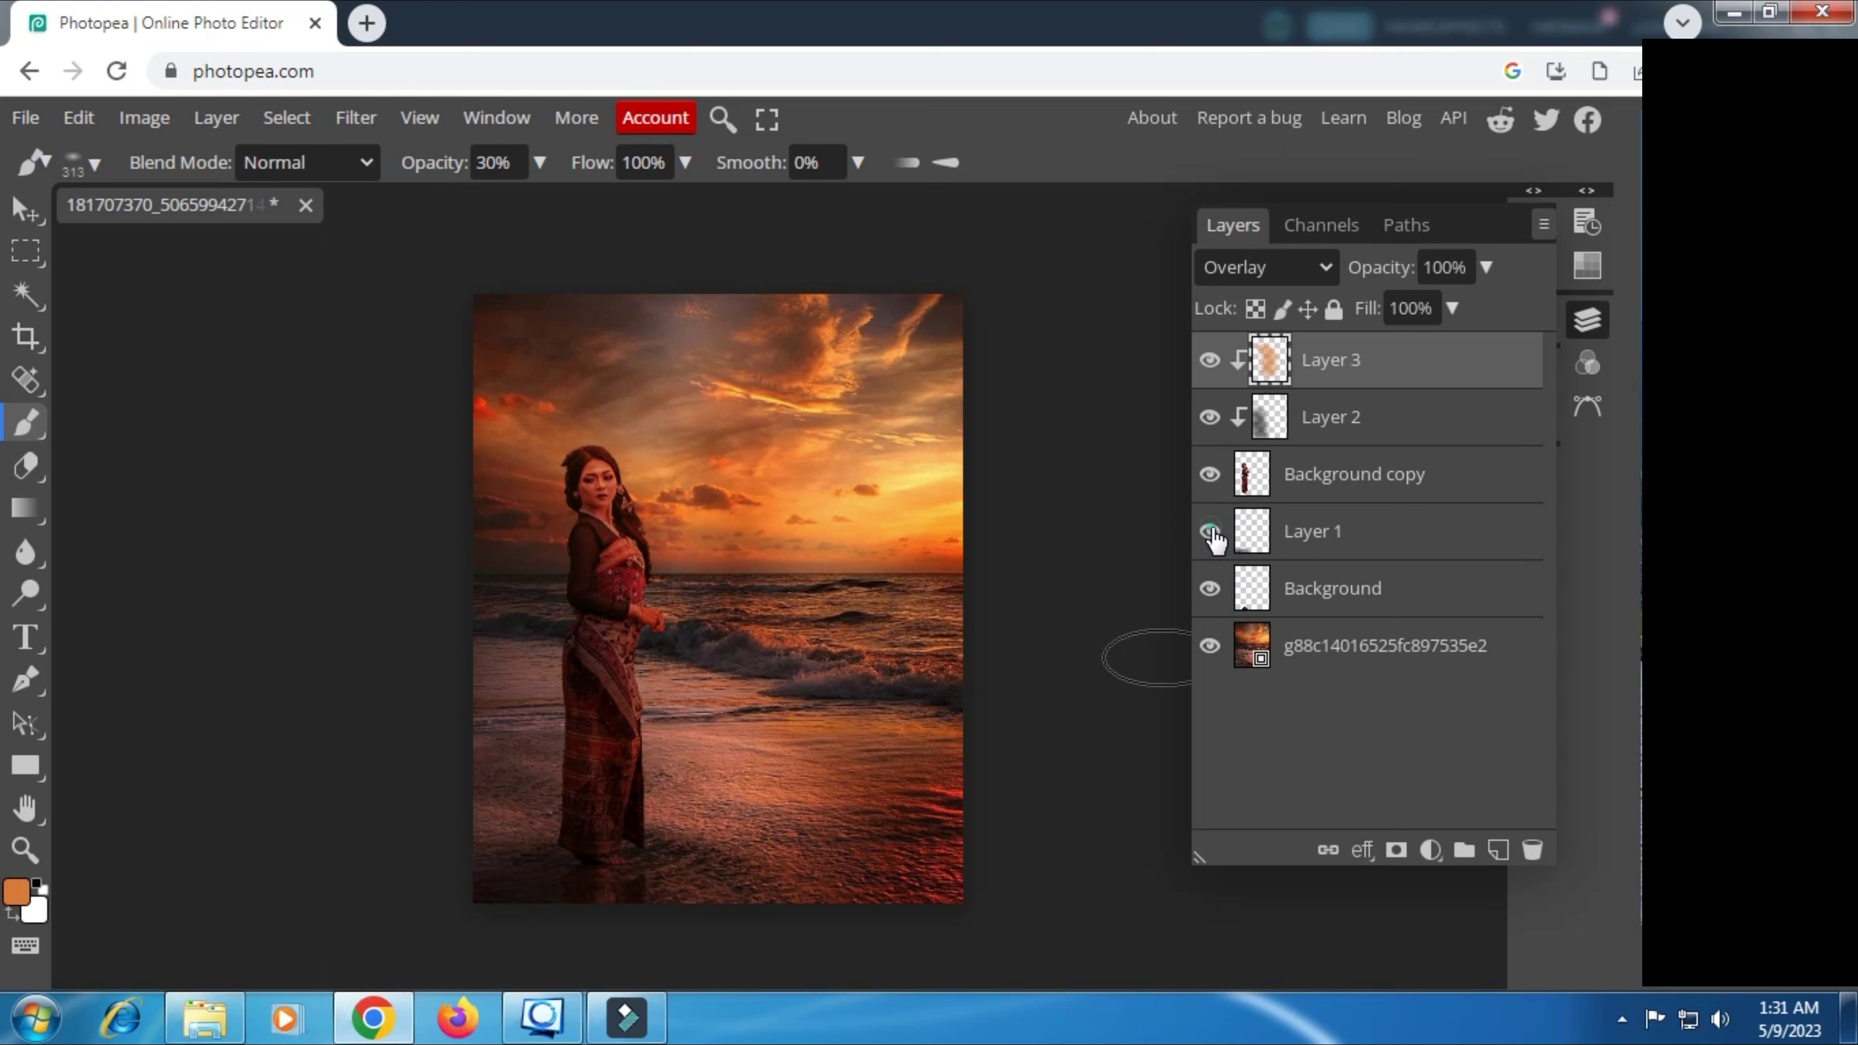
left_click(1342, 536)
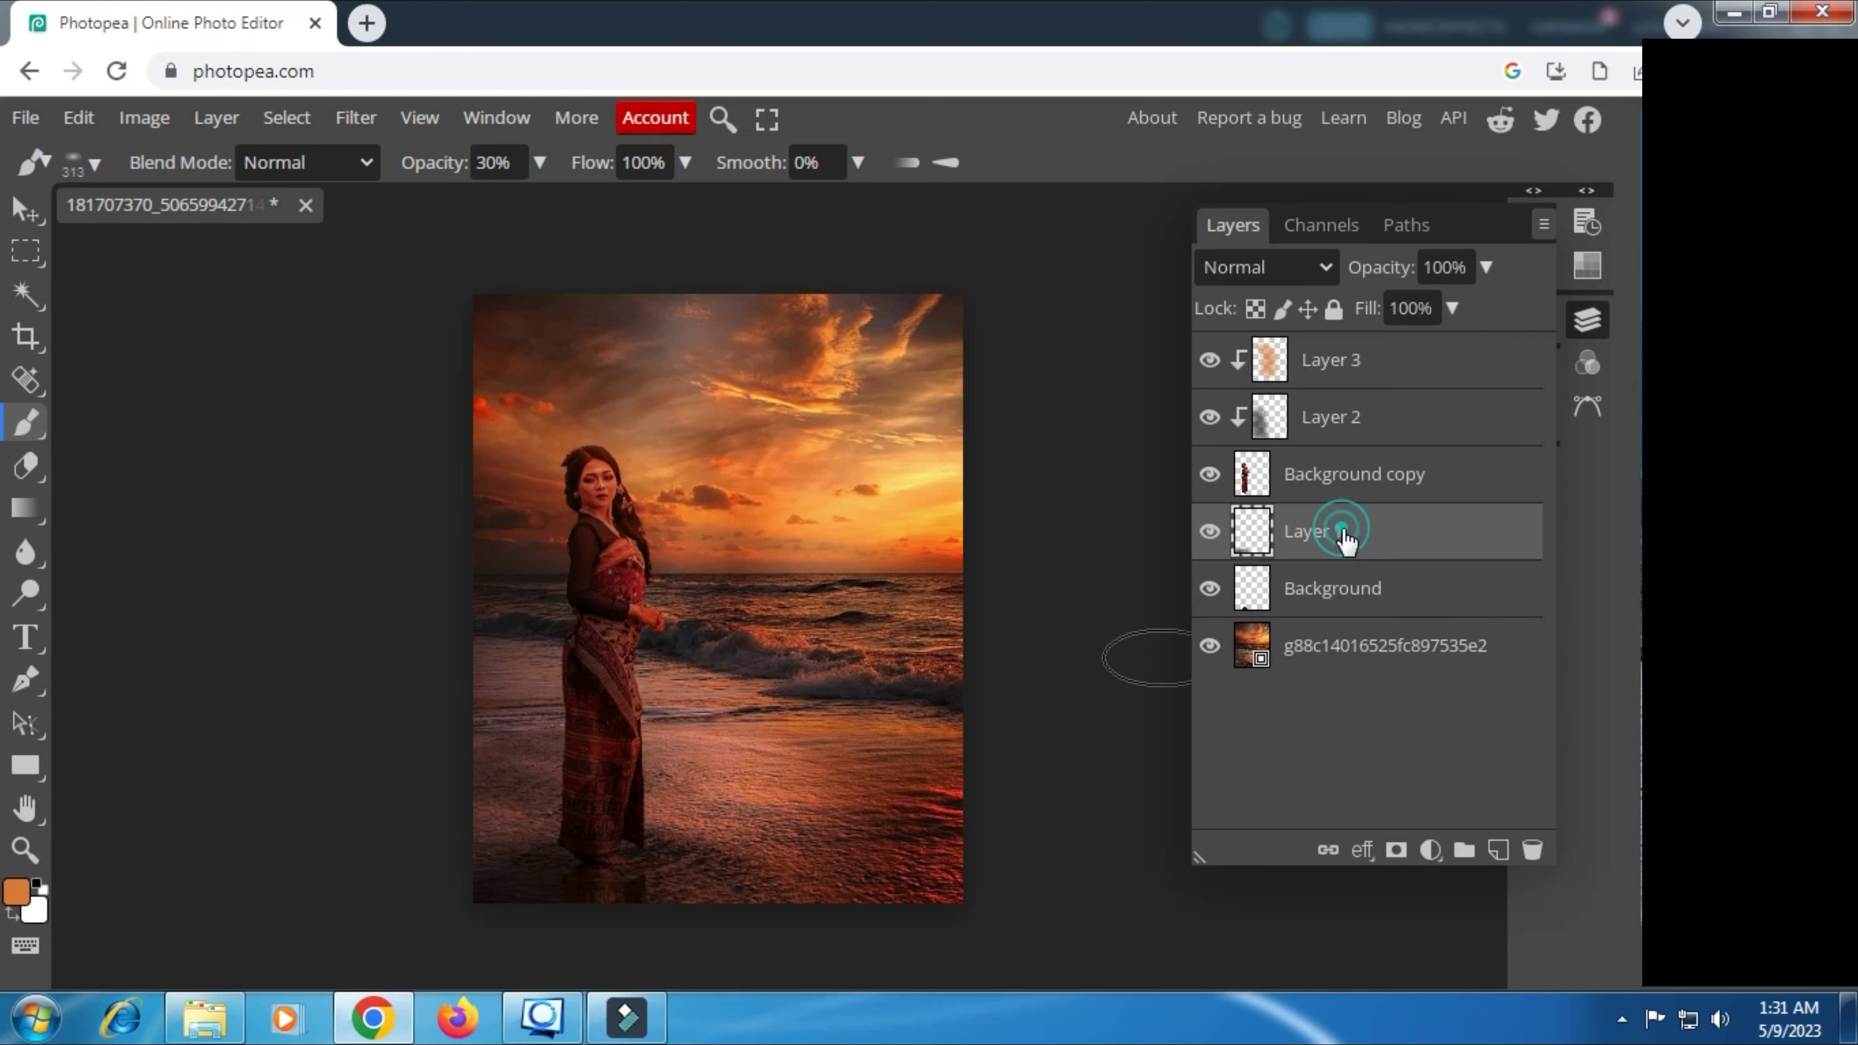
left_click(1485, 267)
left_click_drag(1449, 308, 1389, 308)
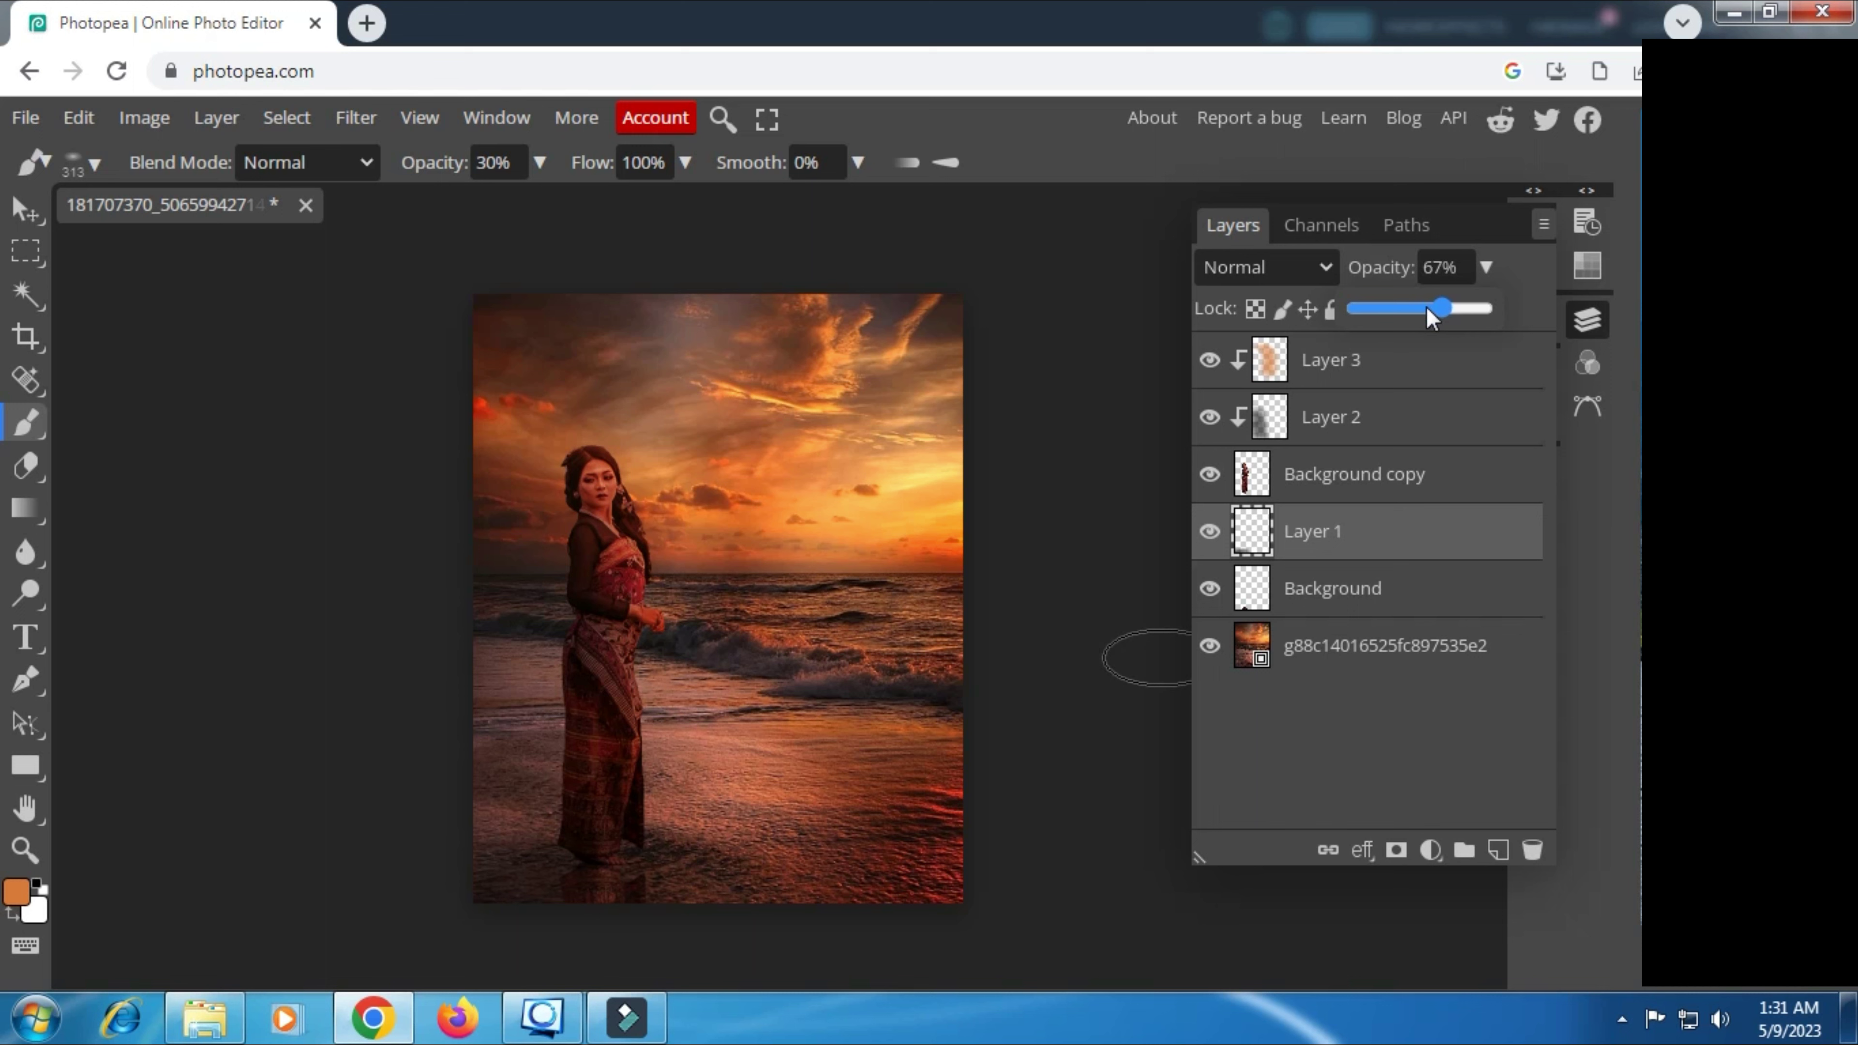
left_click_drag(1442, 307, 1448, 307)
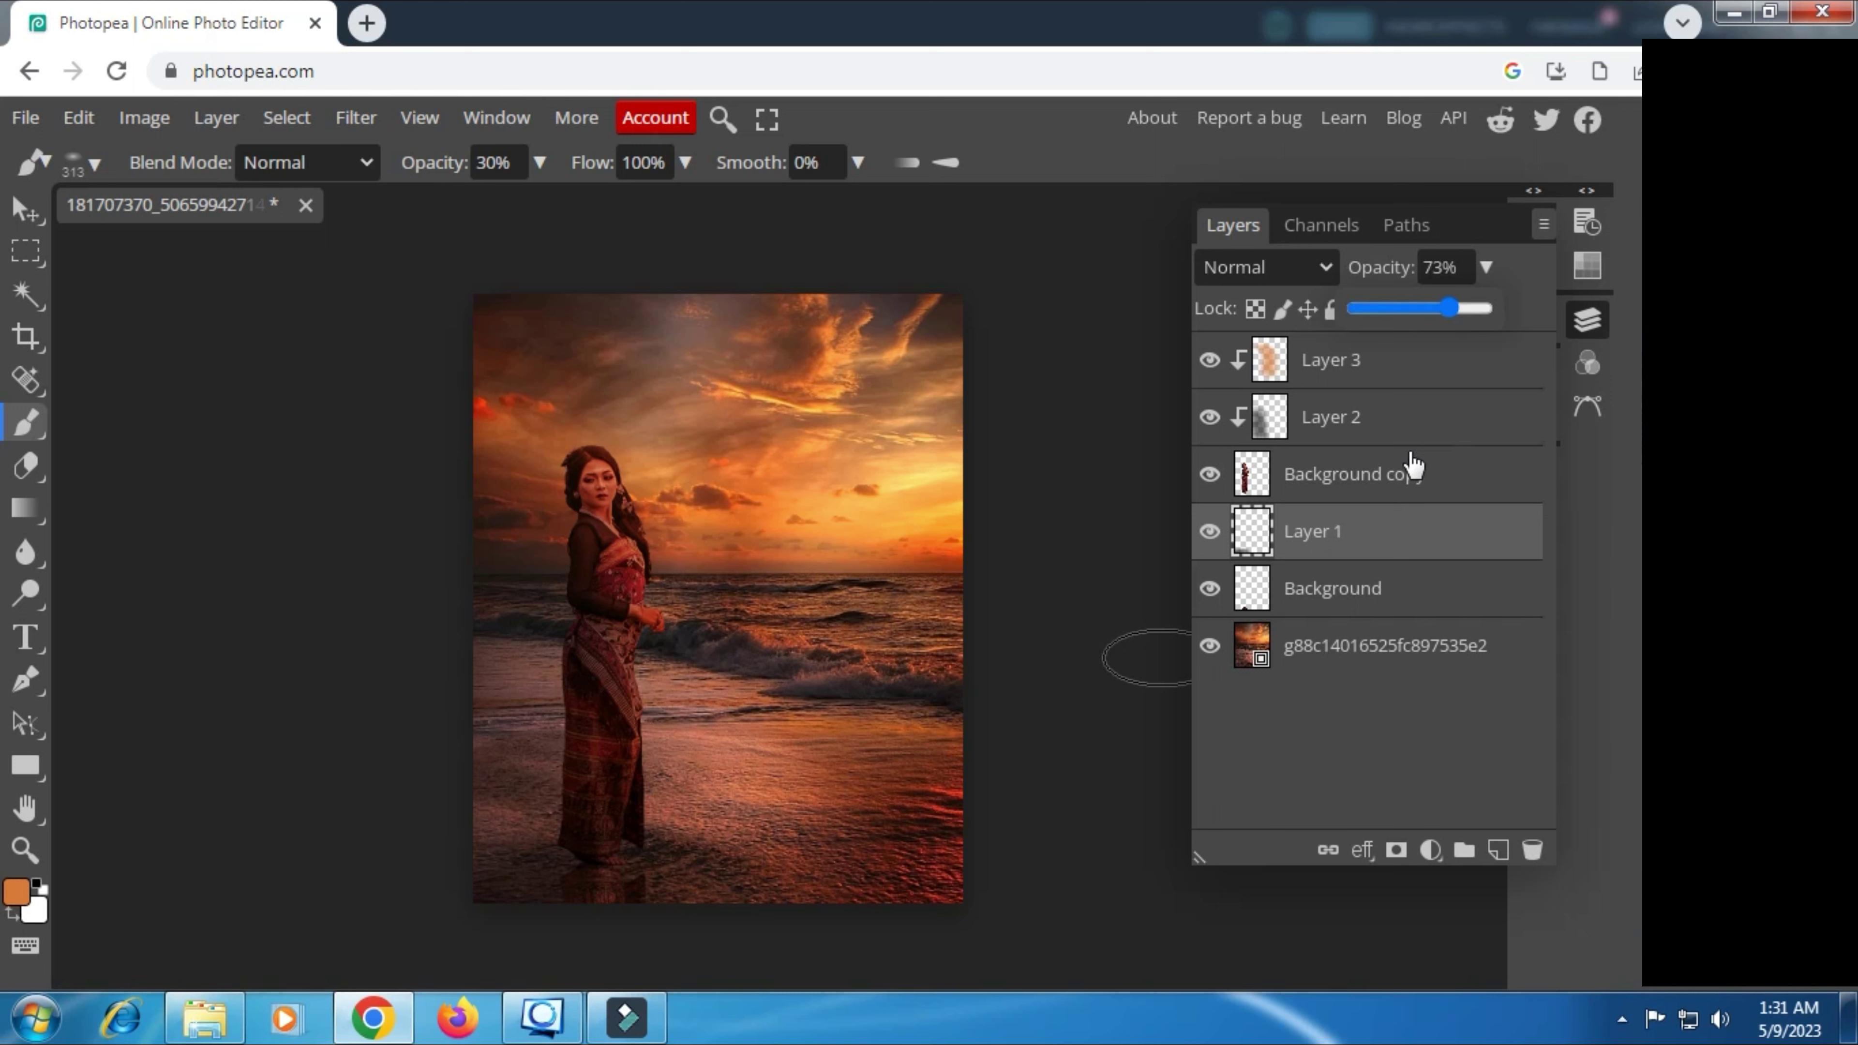
Step: Toggle the Multiply shading Layer 2 to compare, keeping its opacity at 100%
left_click(1360, 415)
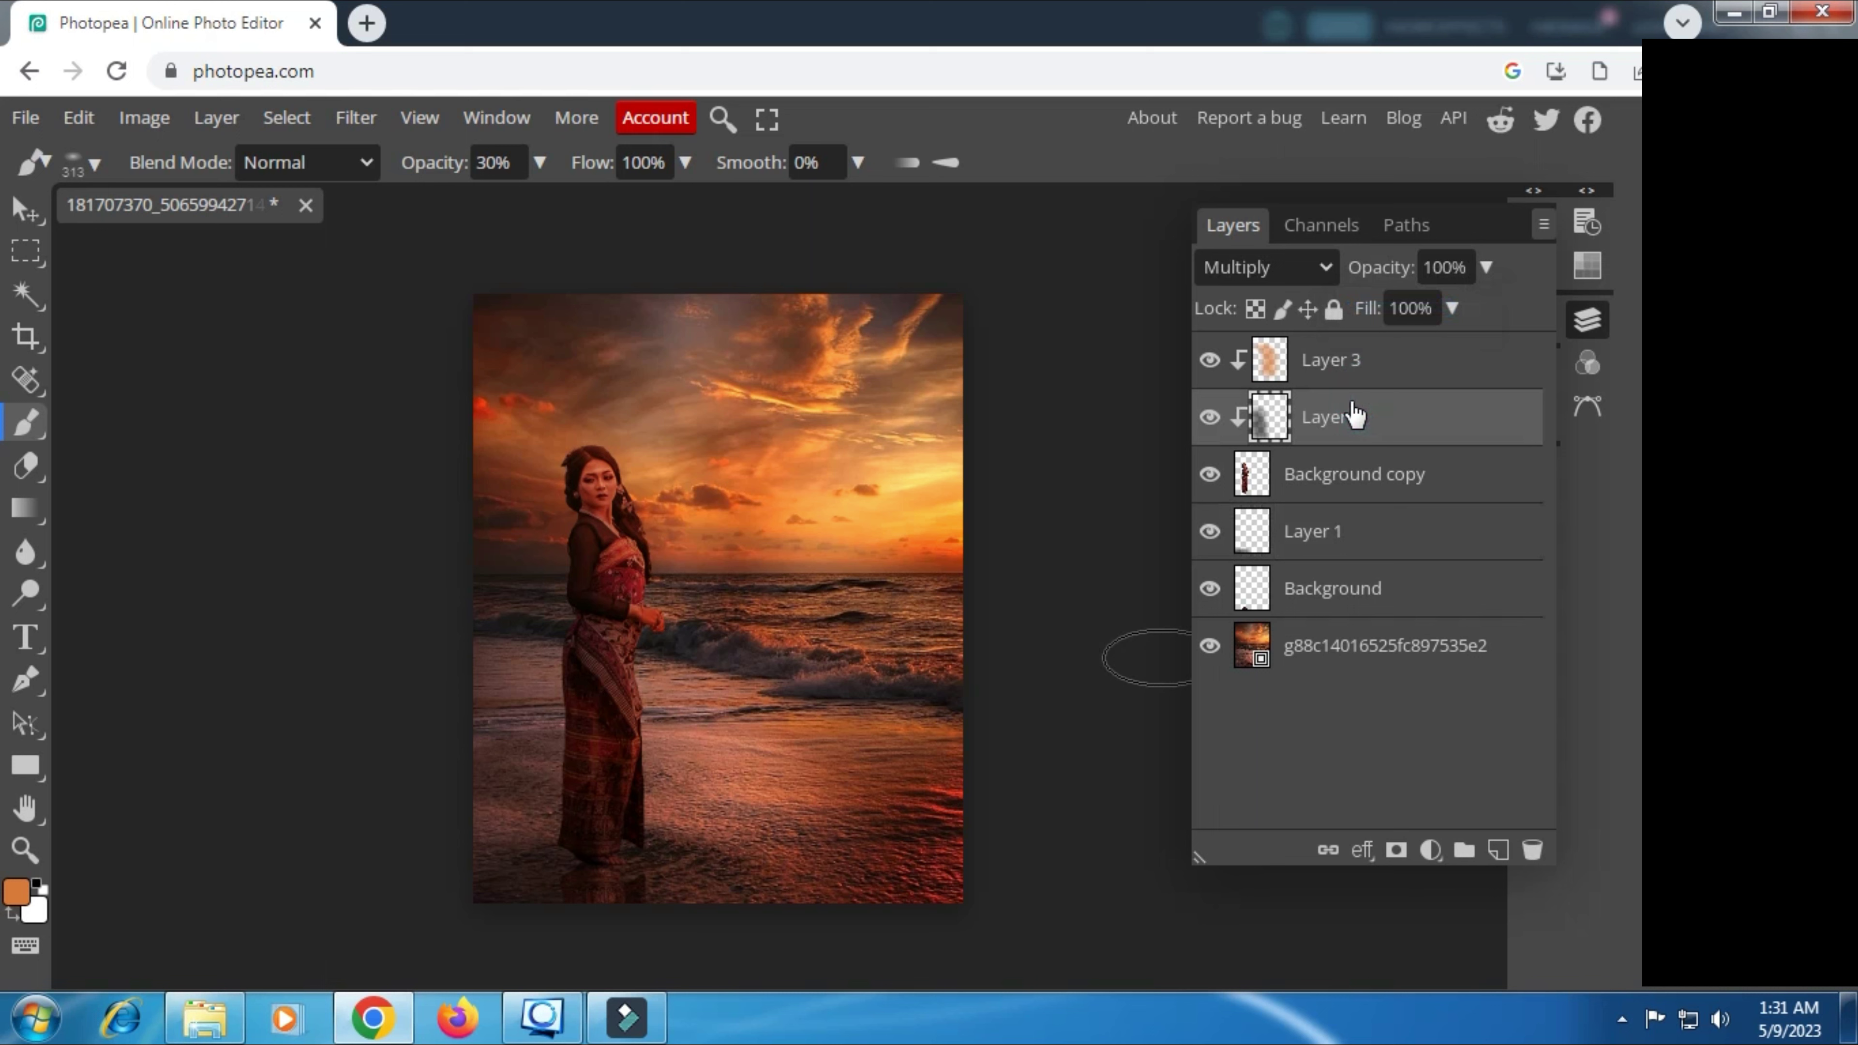
left_click(1213, 419)
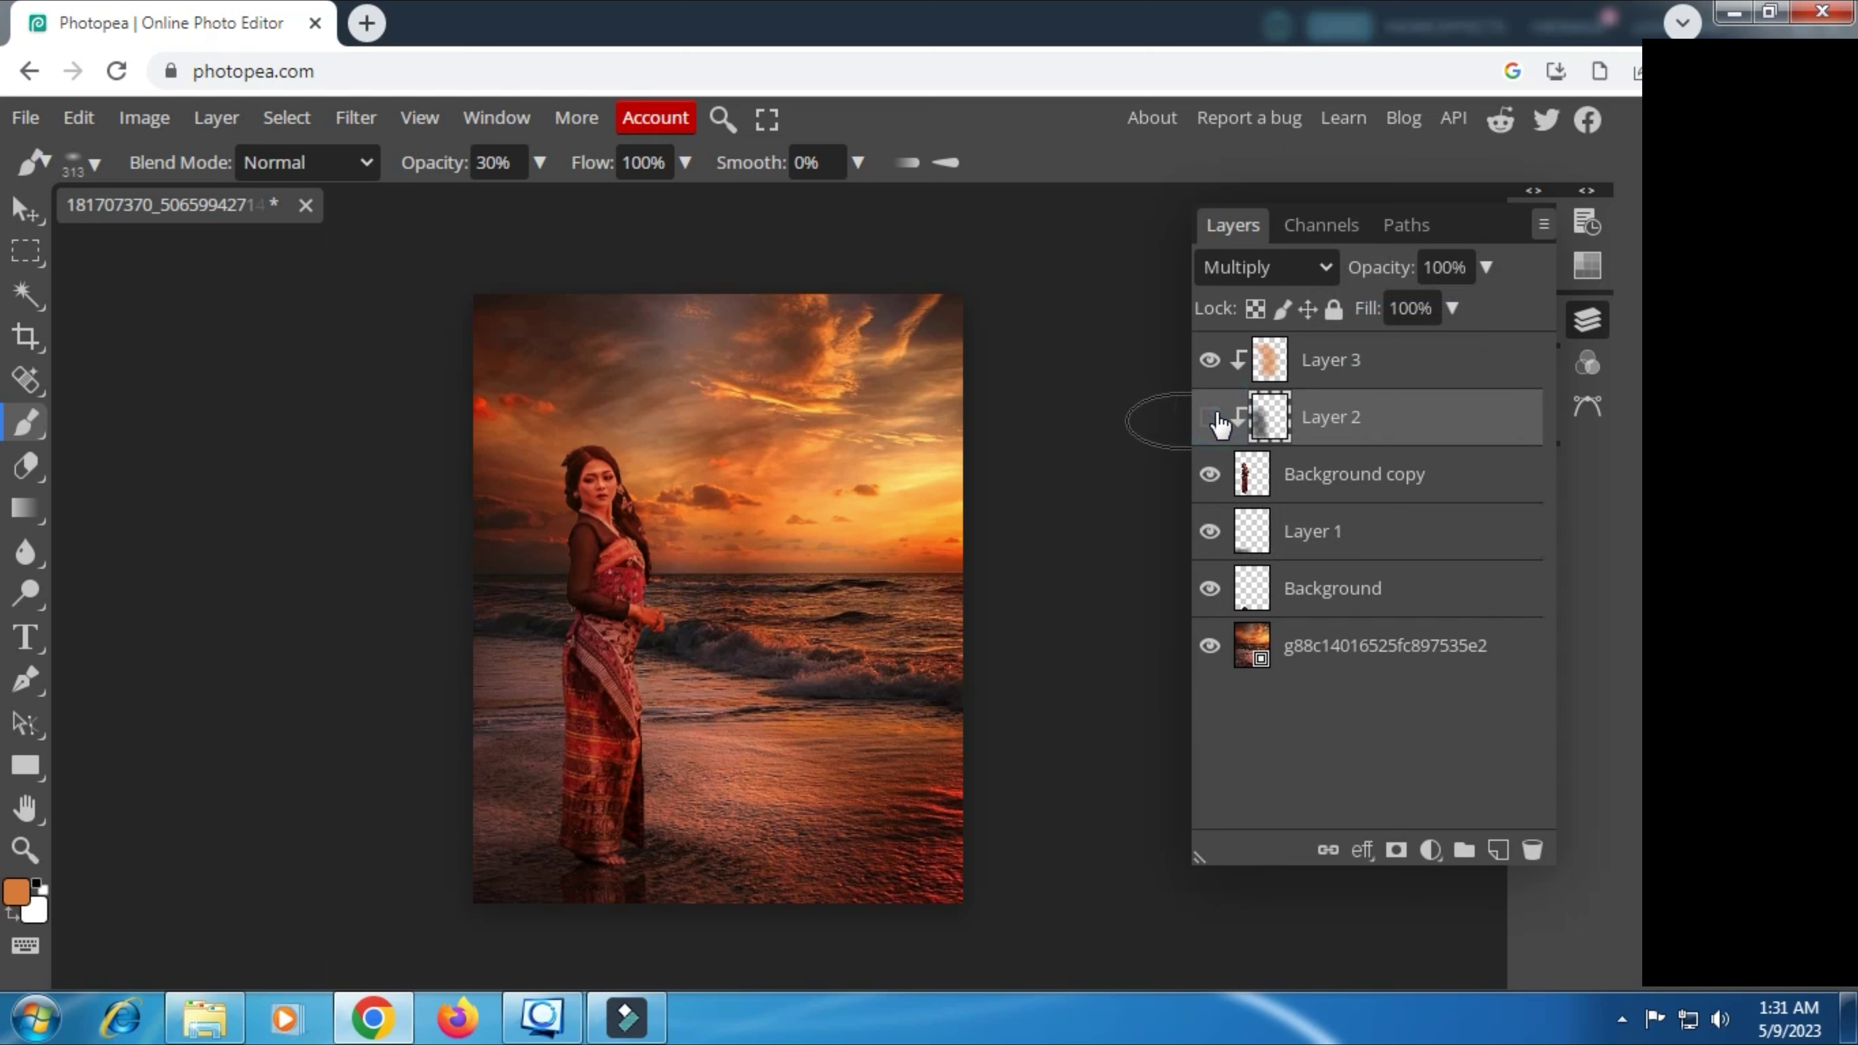
left_click(1484, 271)
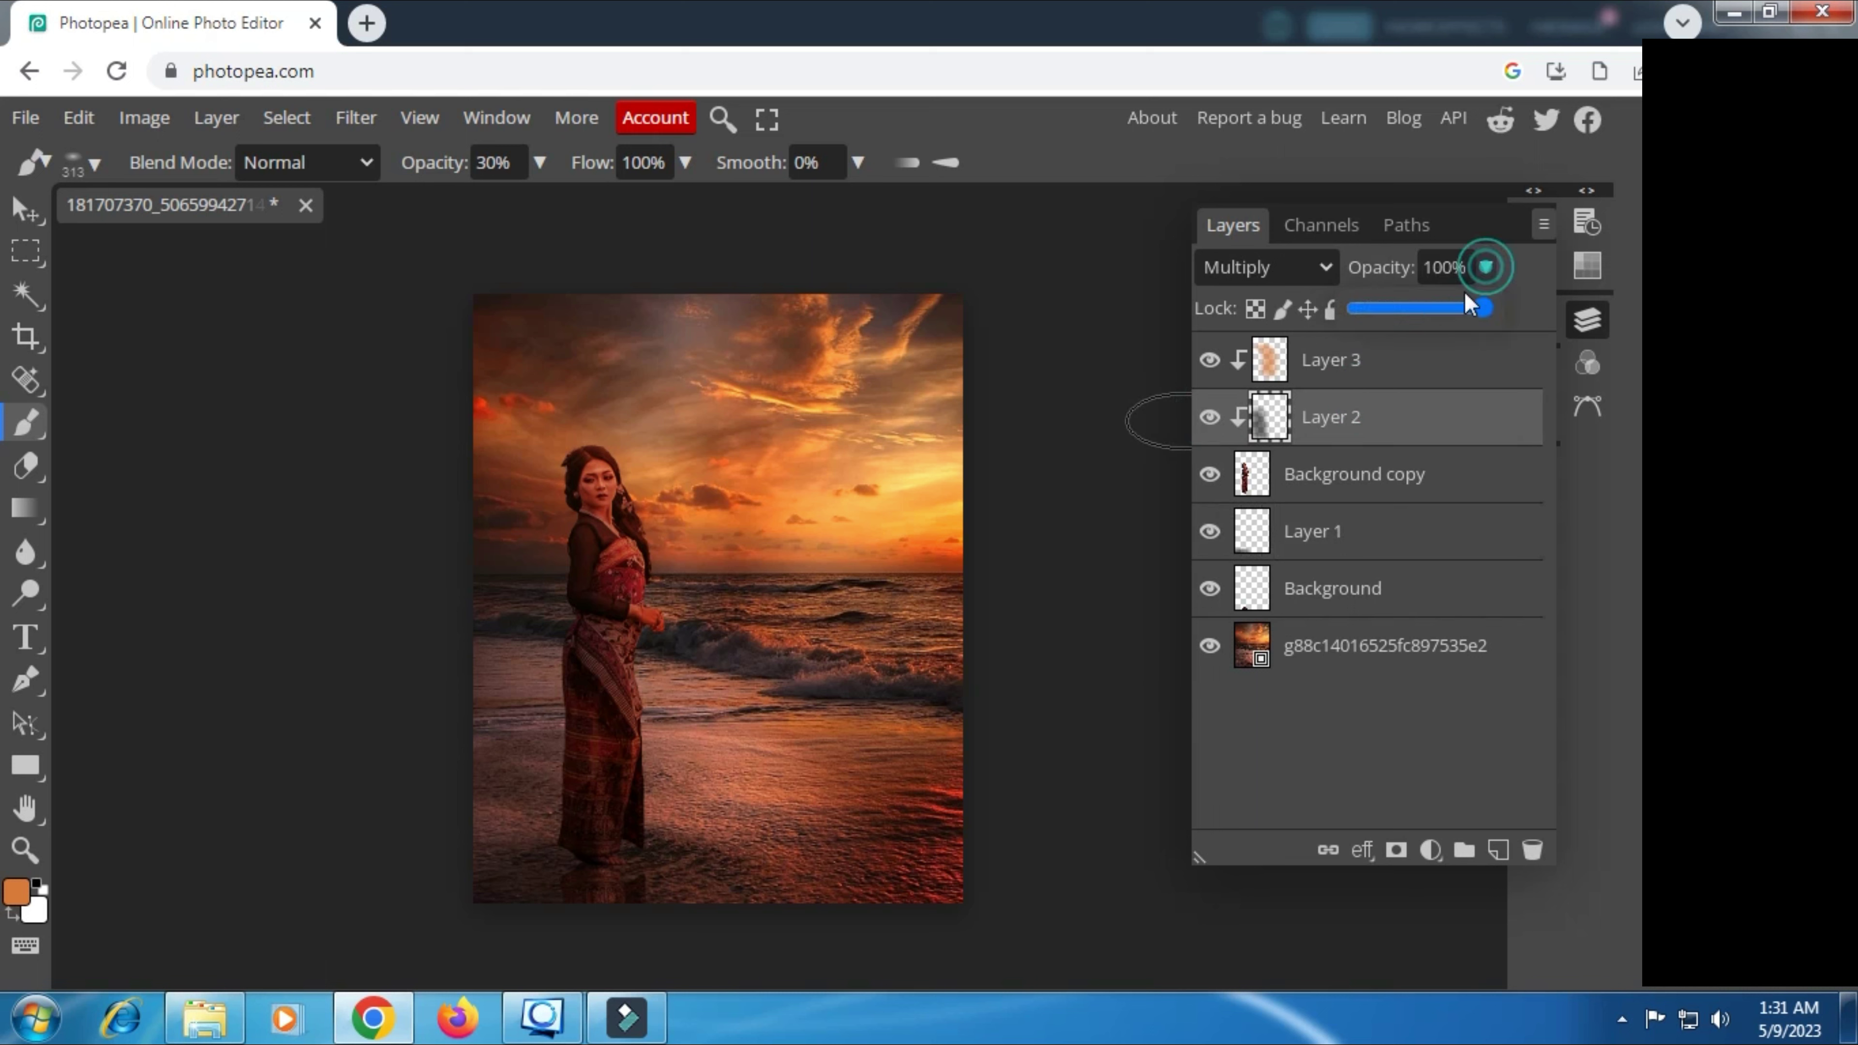
left_click_drag(1484, 308, 1511, 313)
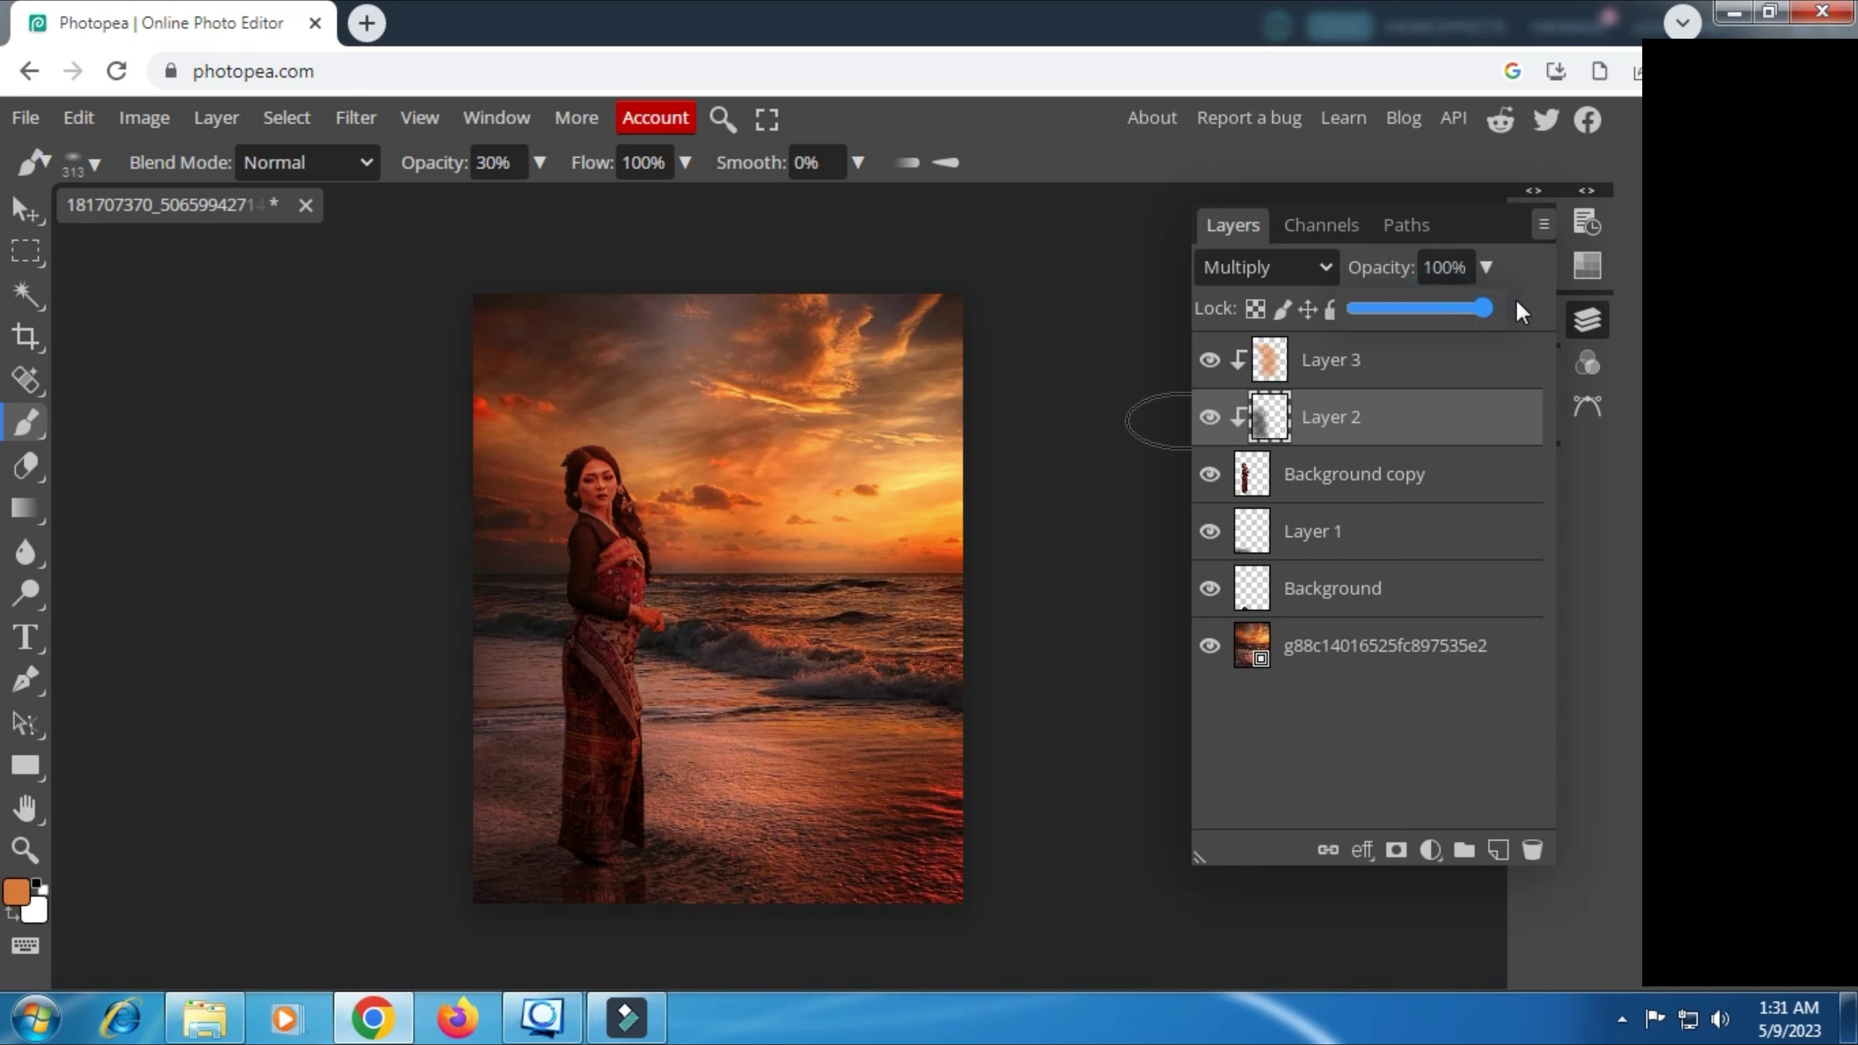
Step: Show the orange Overlay Layer 3 at 57% opacity and collapse the Layers panel
left_click(1392, 361)
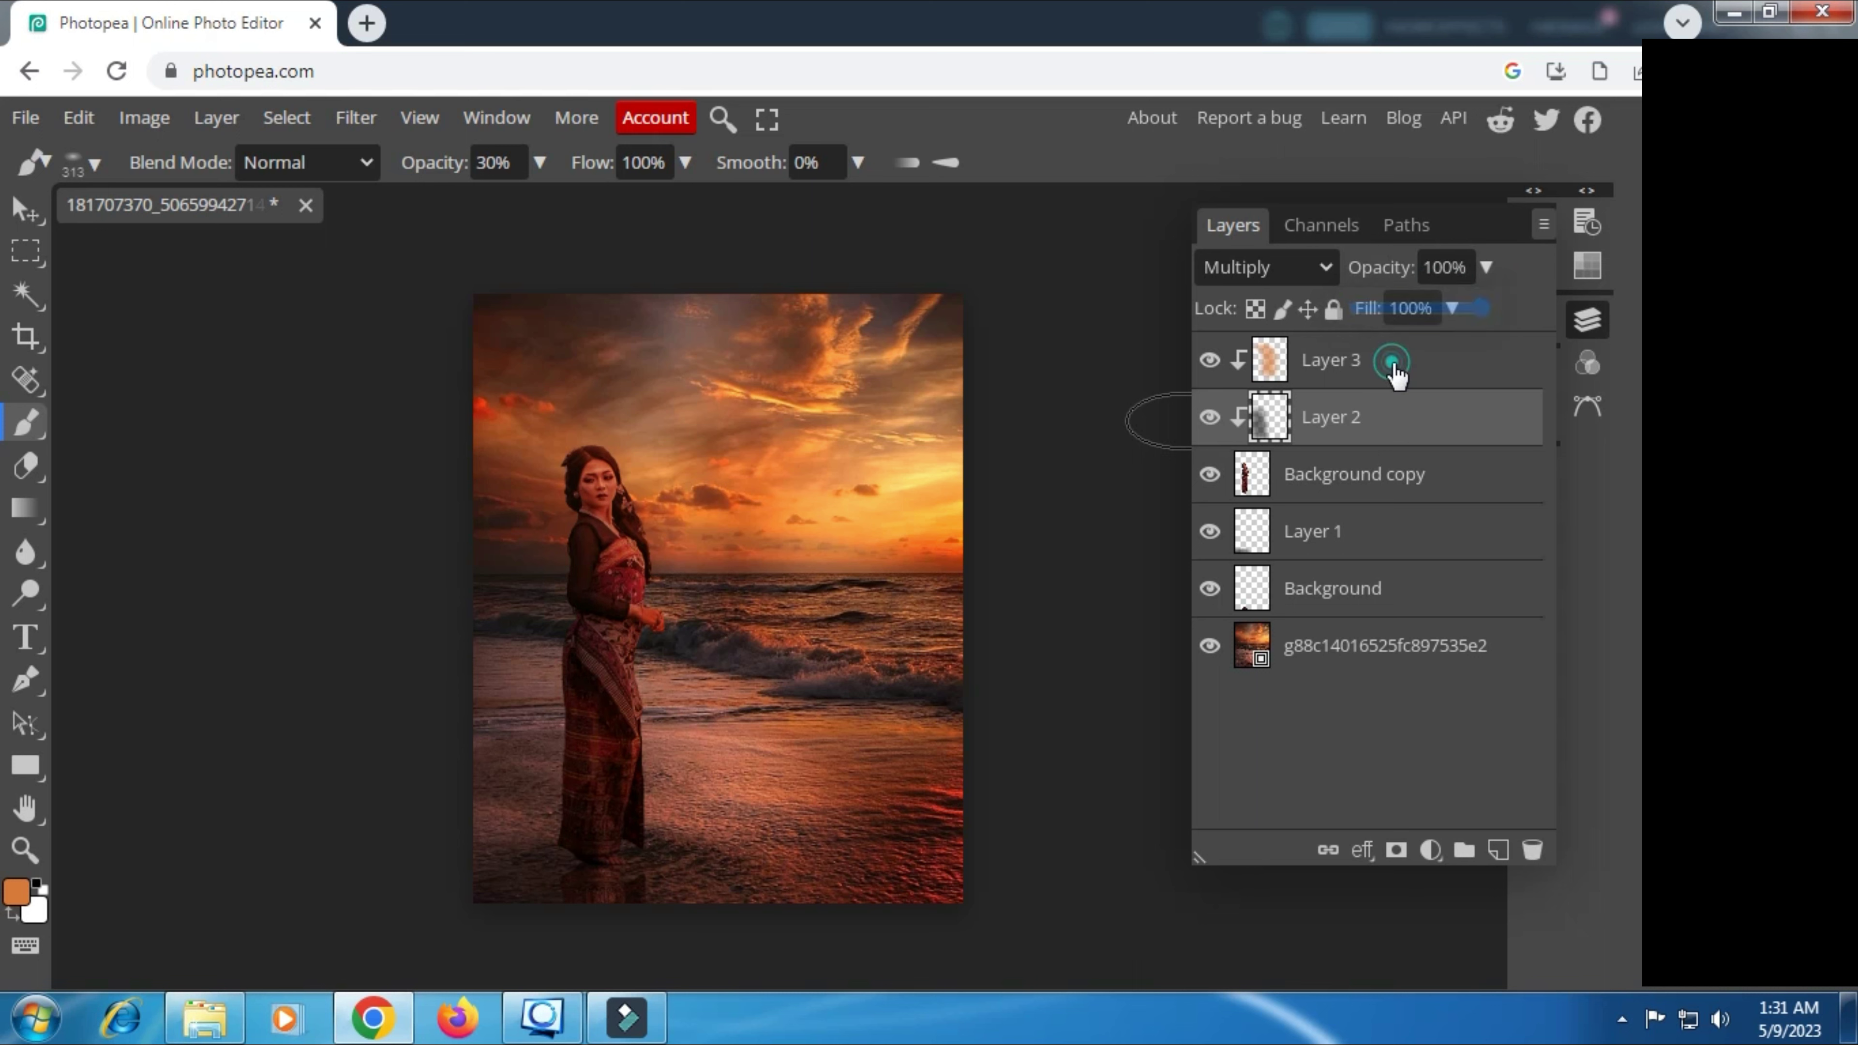
left_click(1210, 361)
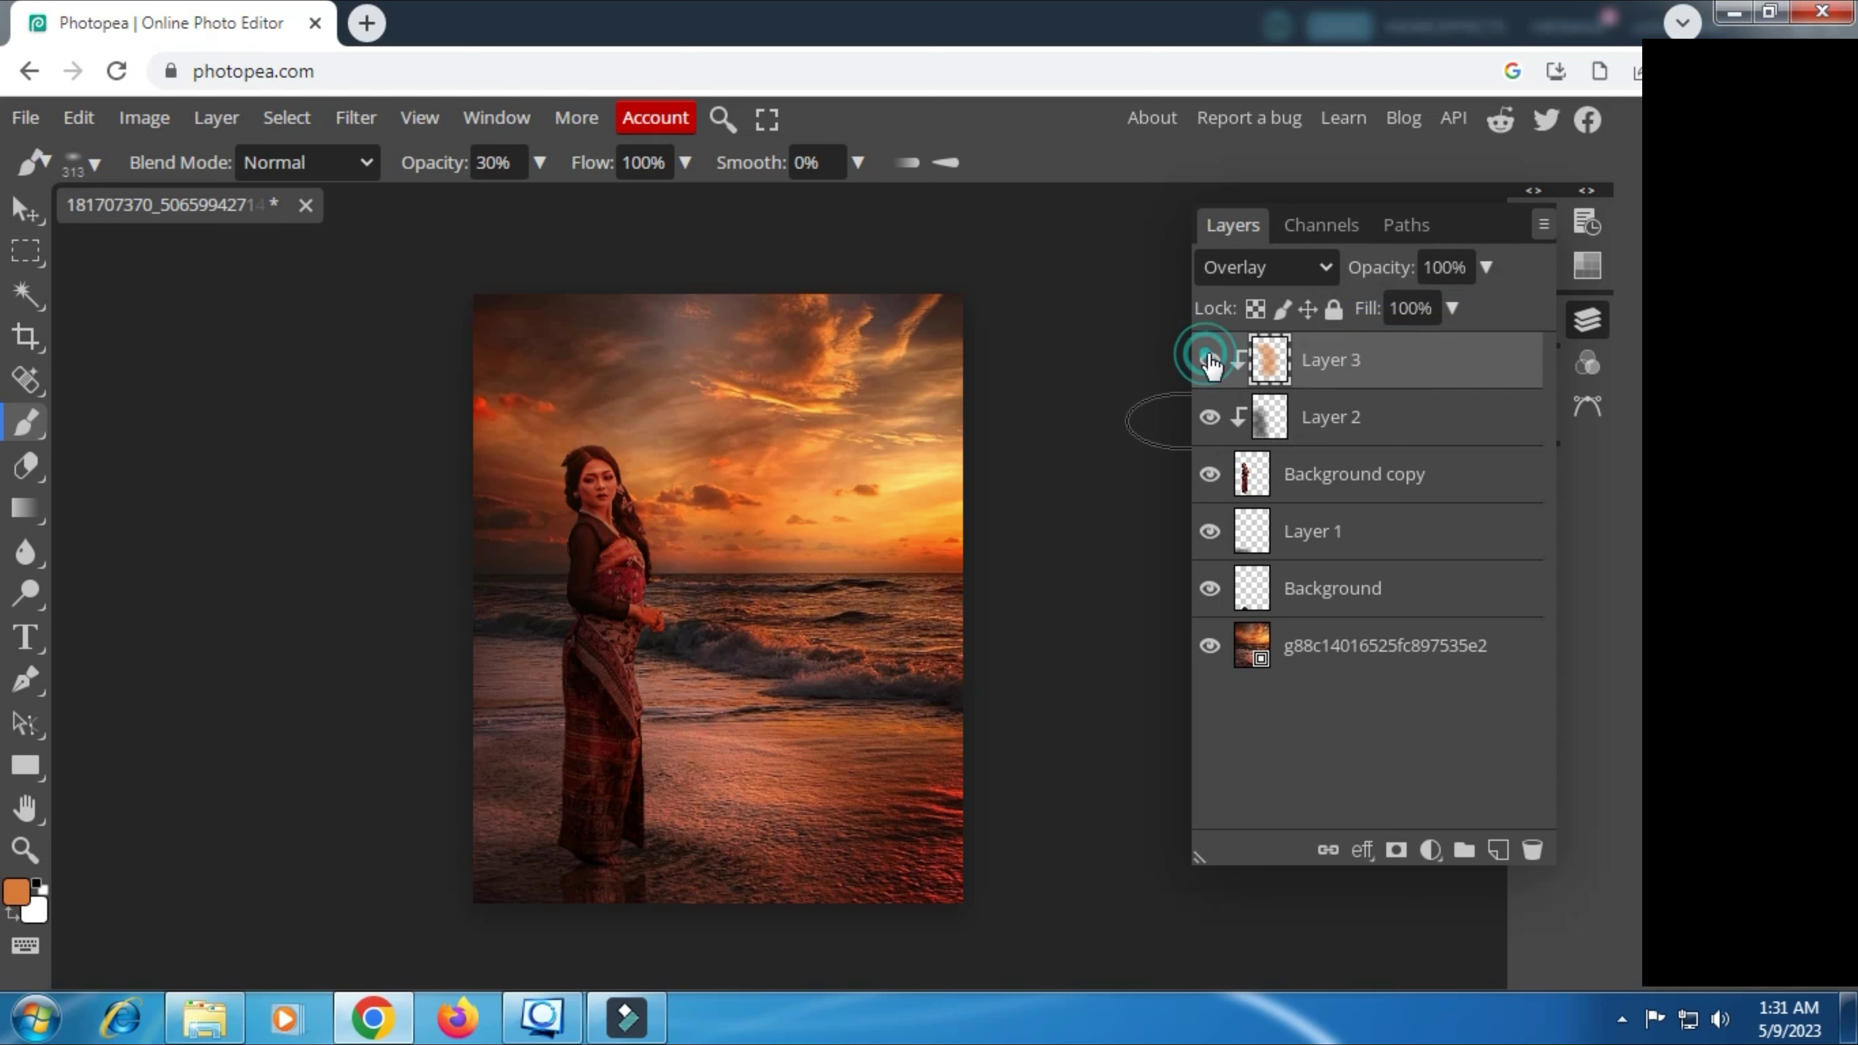
mouse_move(1487, 267)
left_mouse_down()
mouse_move(1438, 309)
mouse_move(1306, 321)
left_mouse_up()
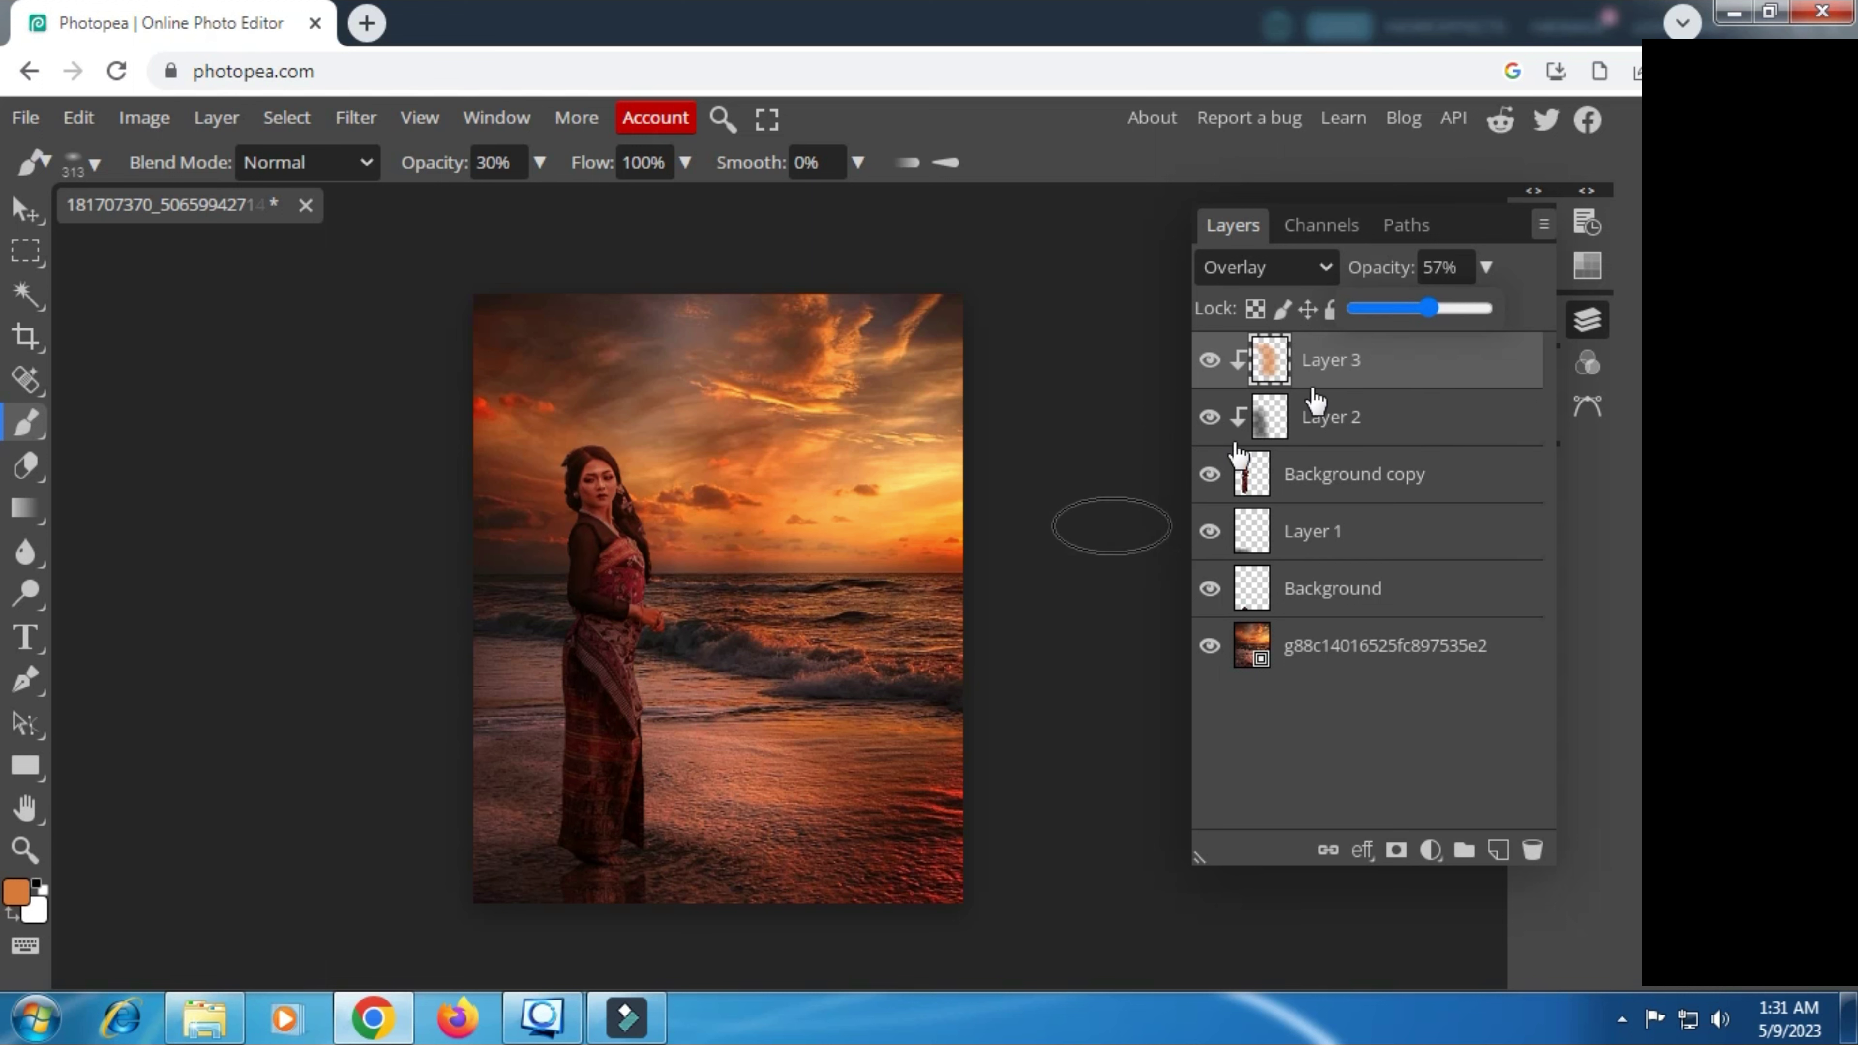
left_click(1586, 322)
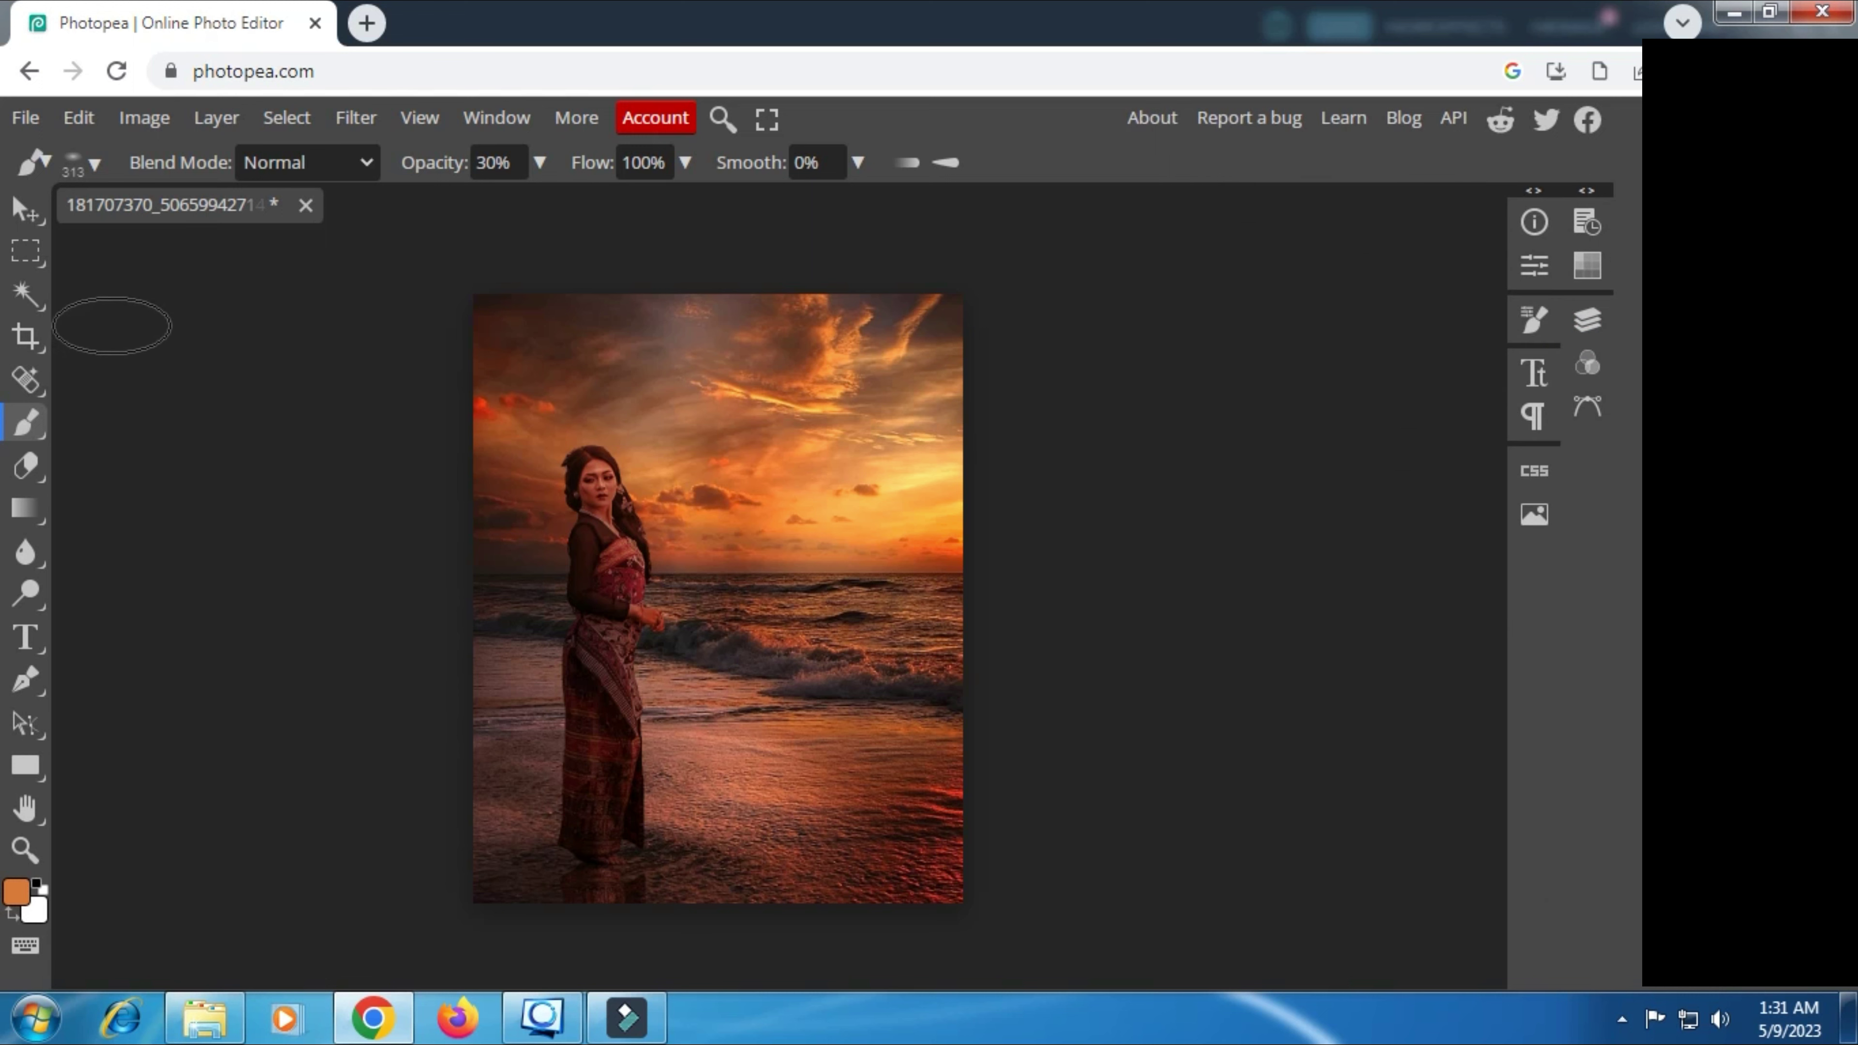
Step: Export the composite as a 100% quality JPG (719×895 px) and download it
left_click(26, 121)
mouse_move(75, 515)
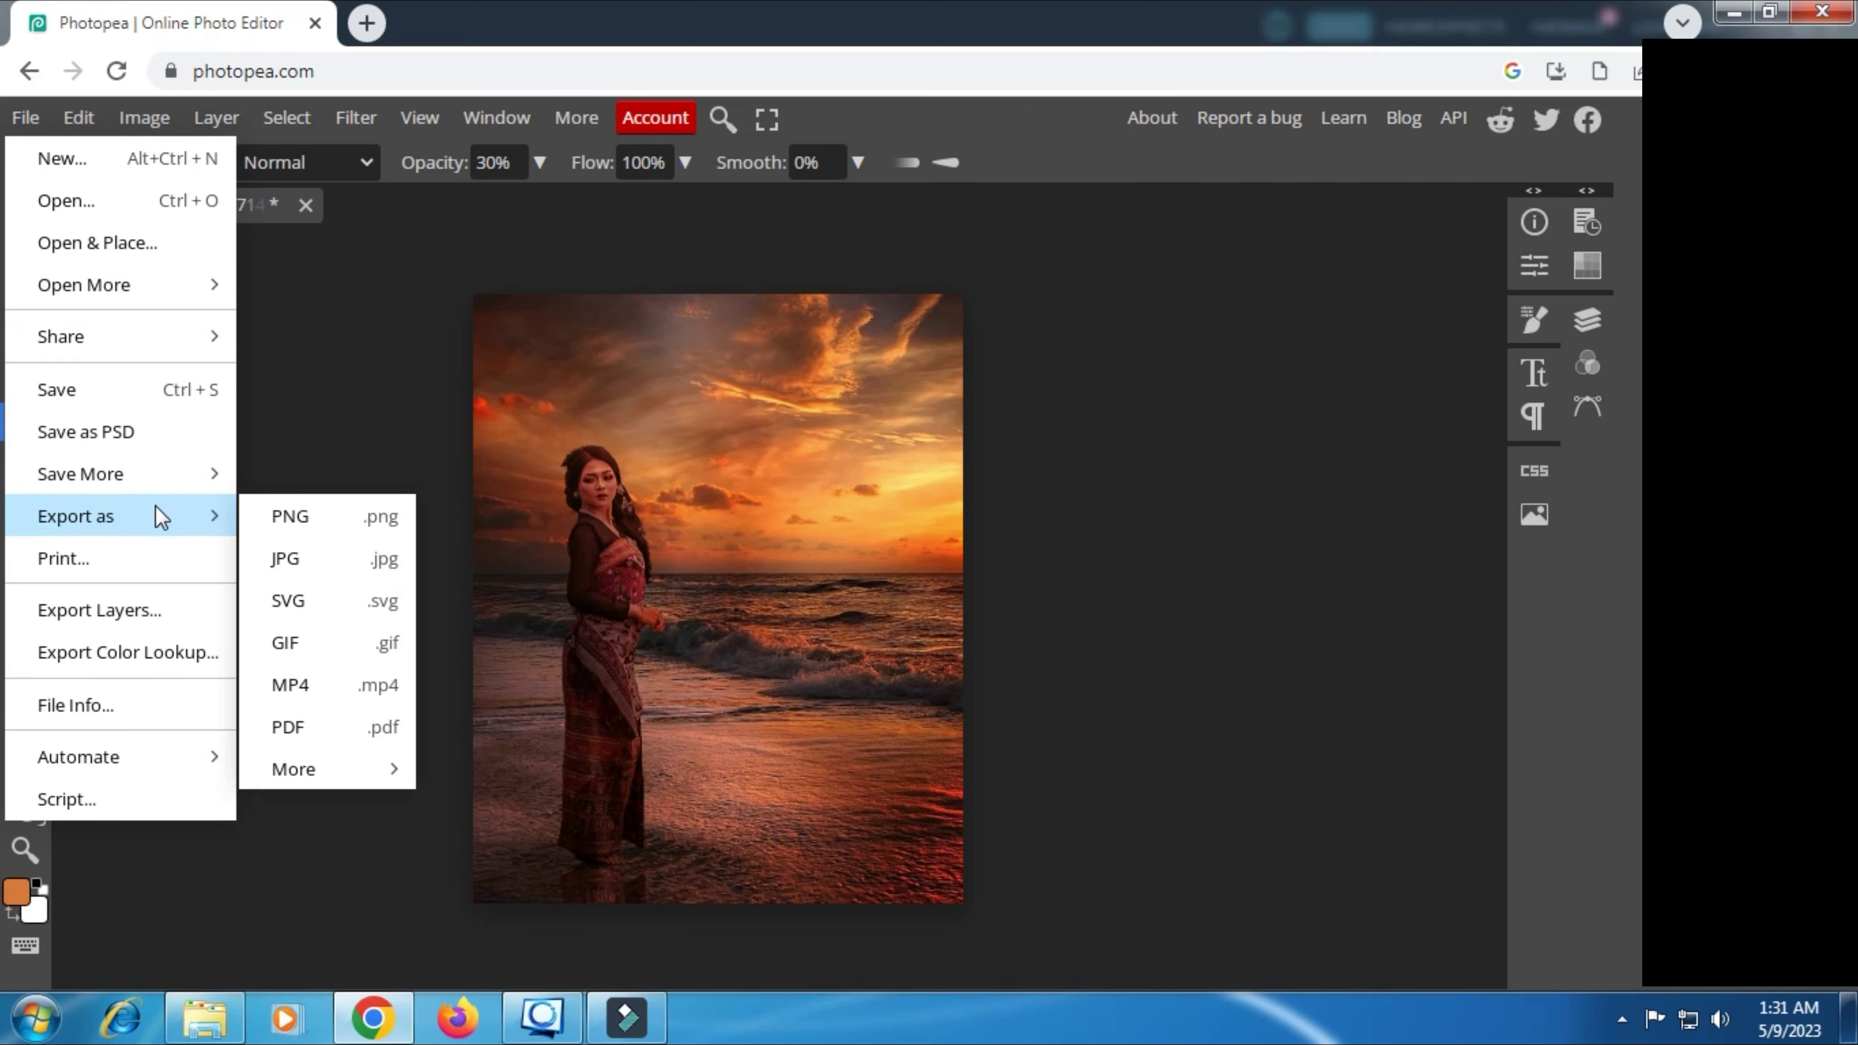
left_click(278, 560)
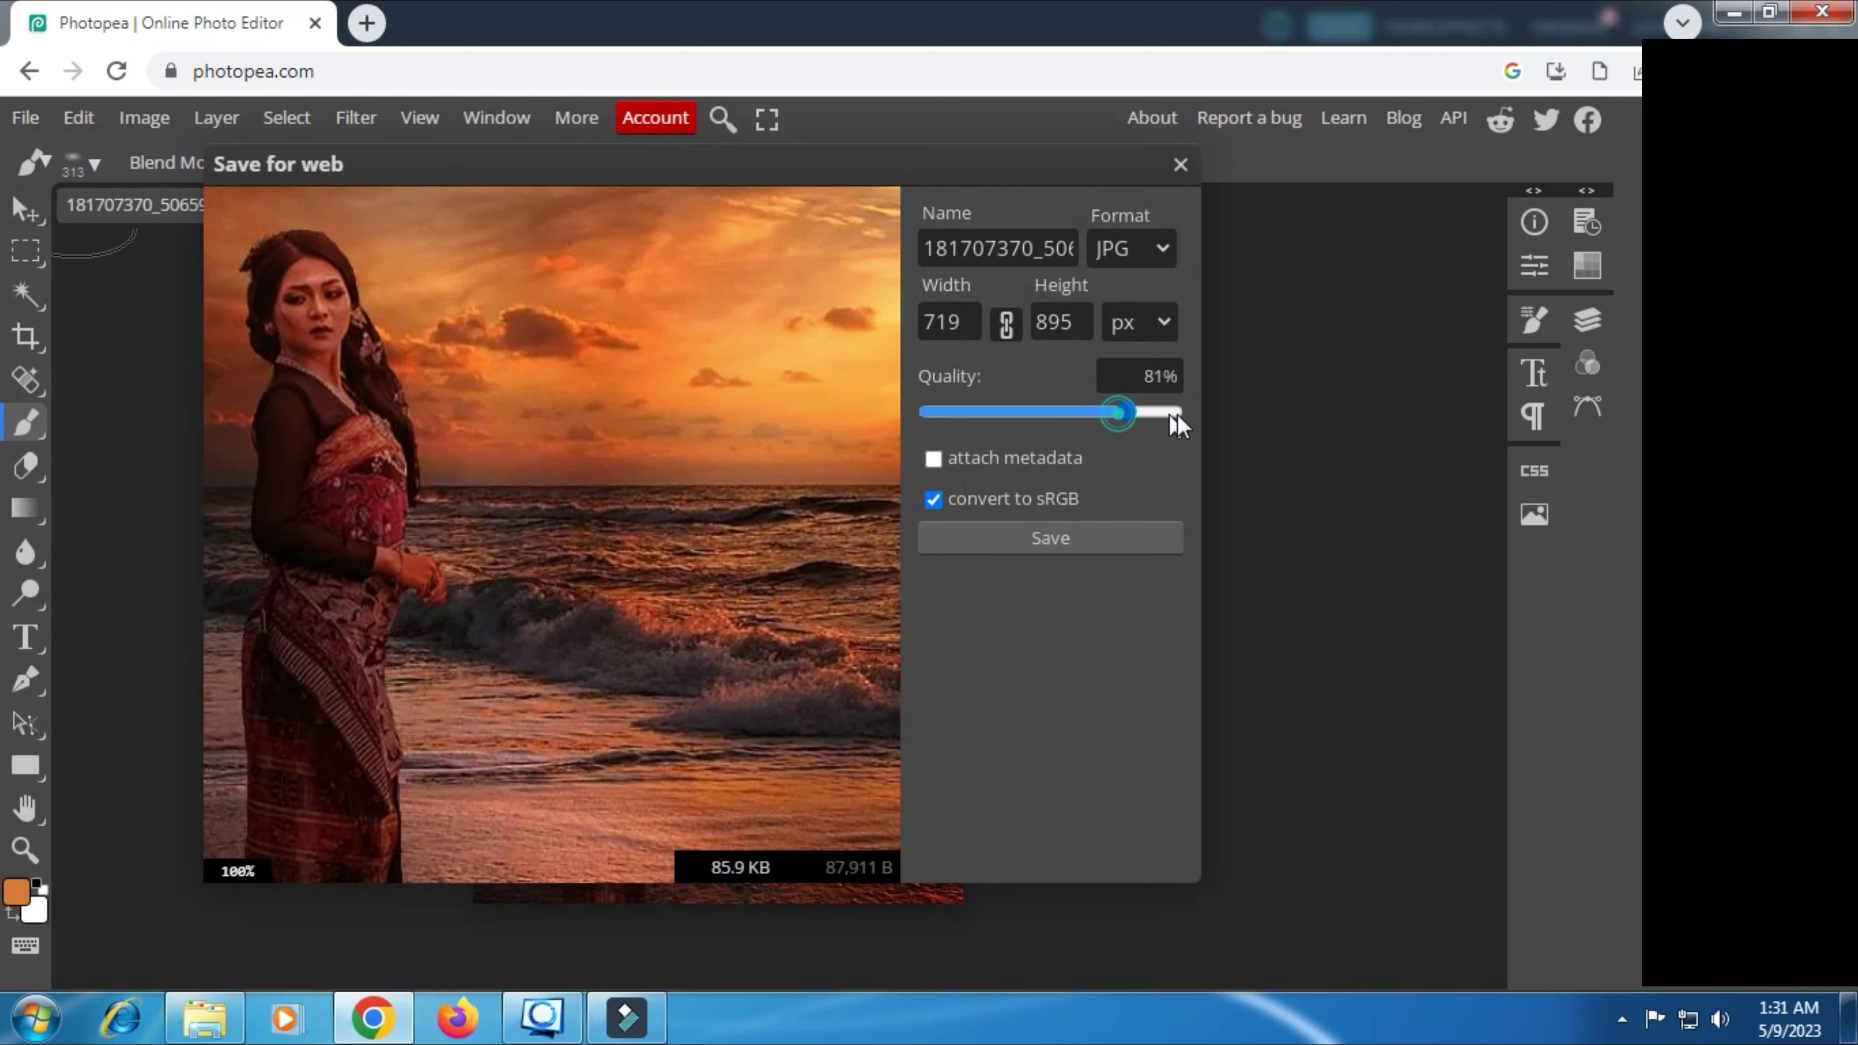
left_click_drag(1177, 414, 1206, 418)
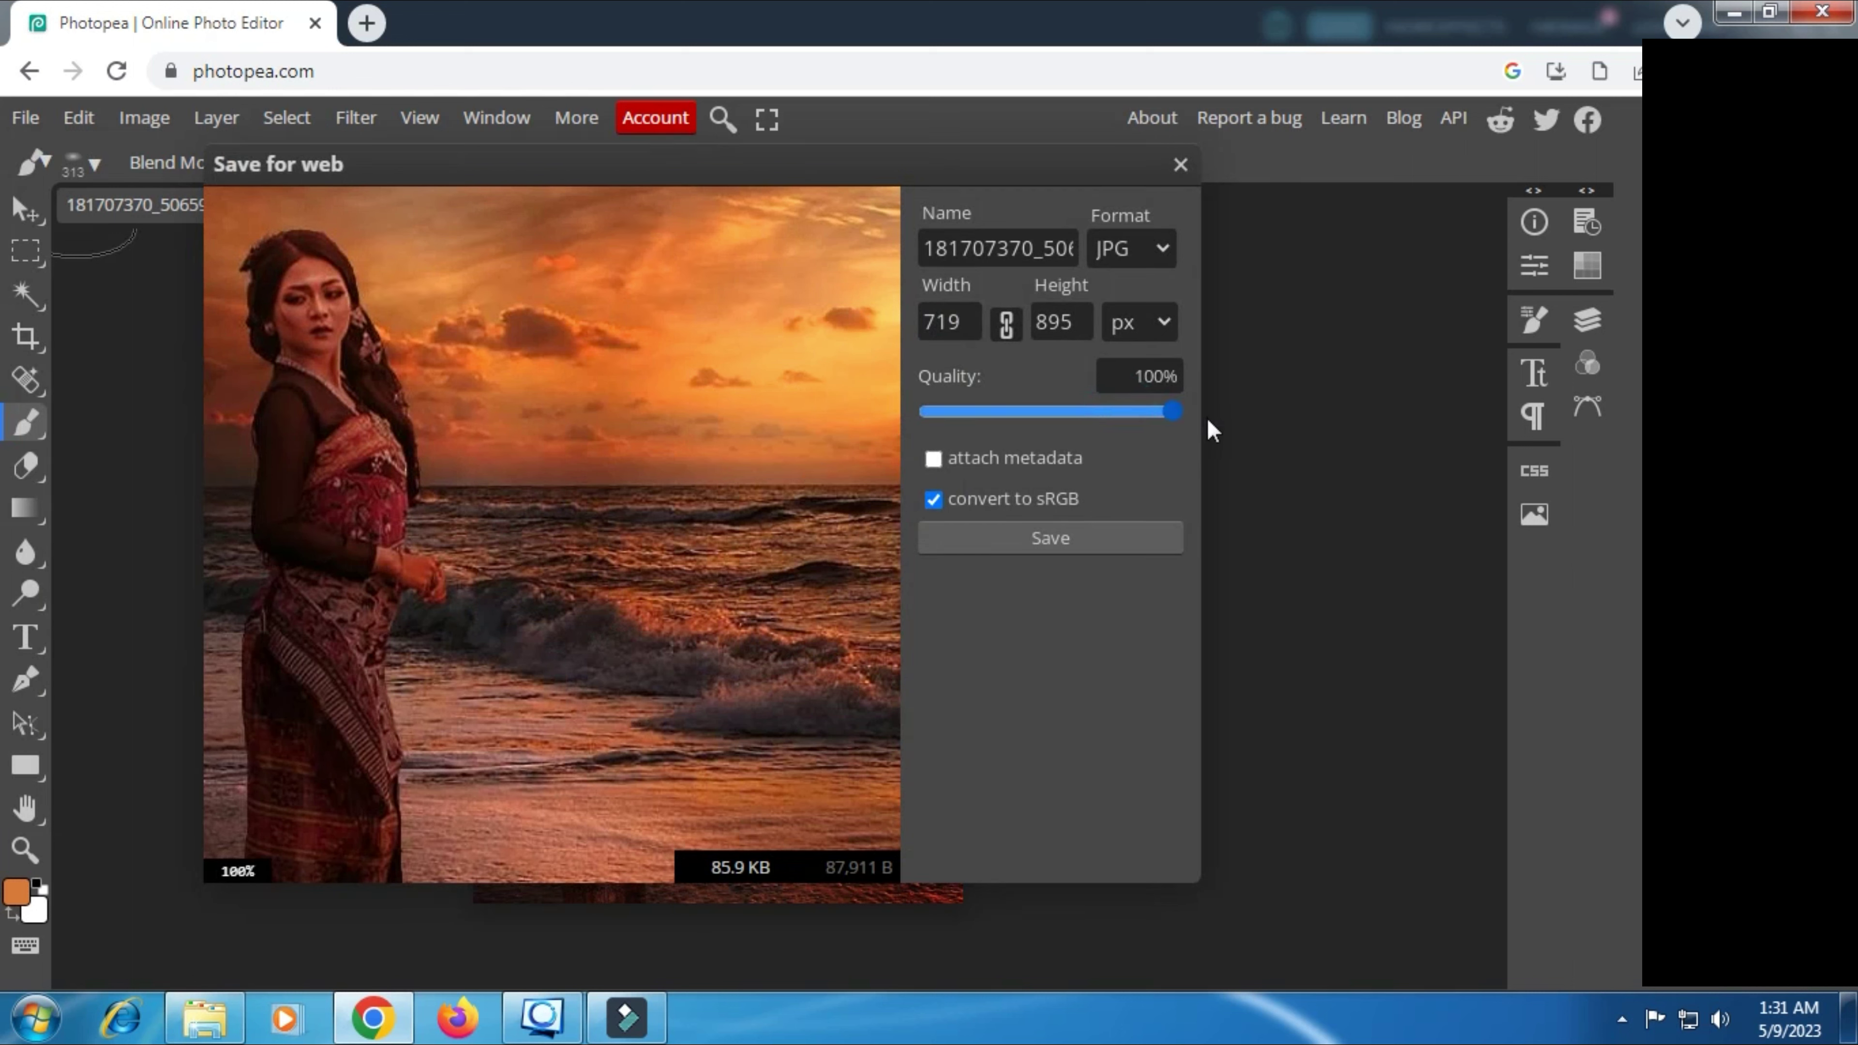
left_click(1050, 538)
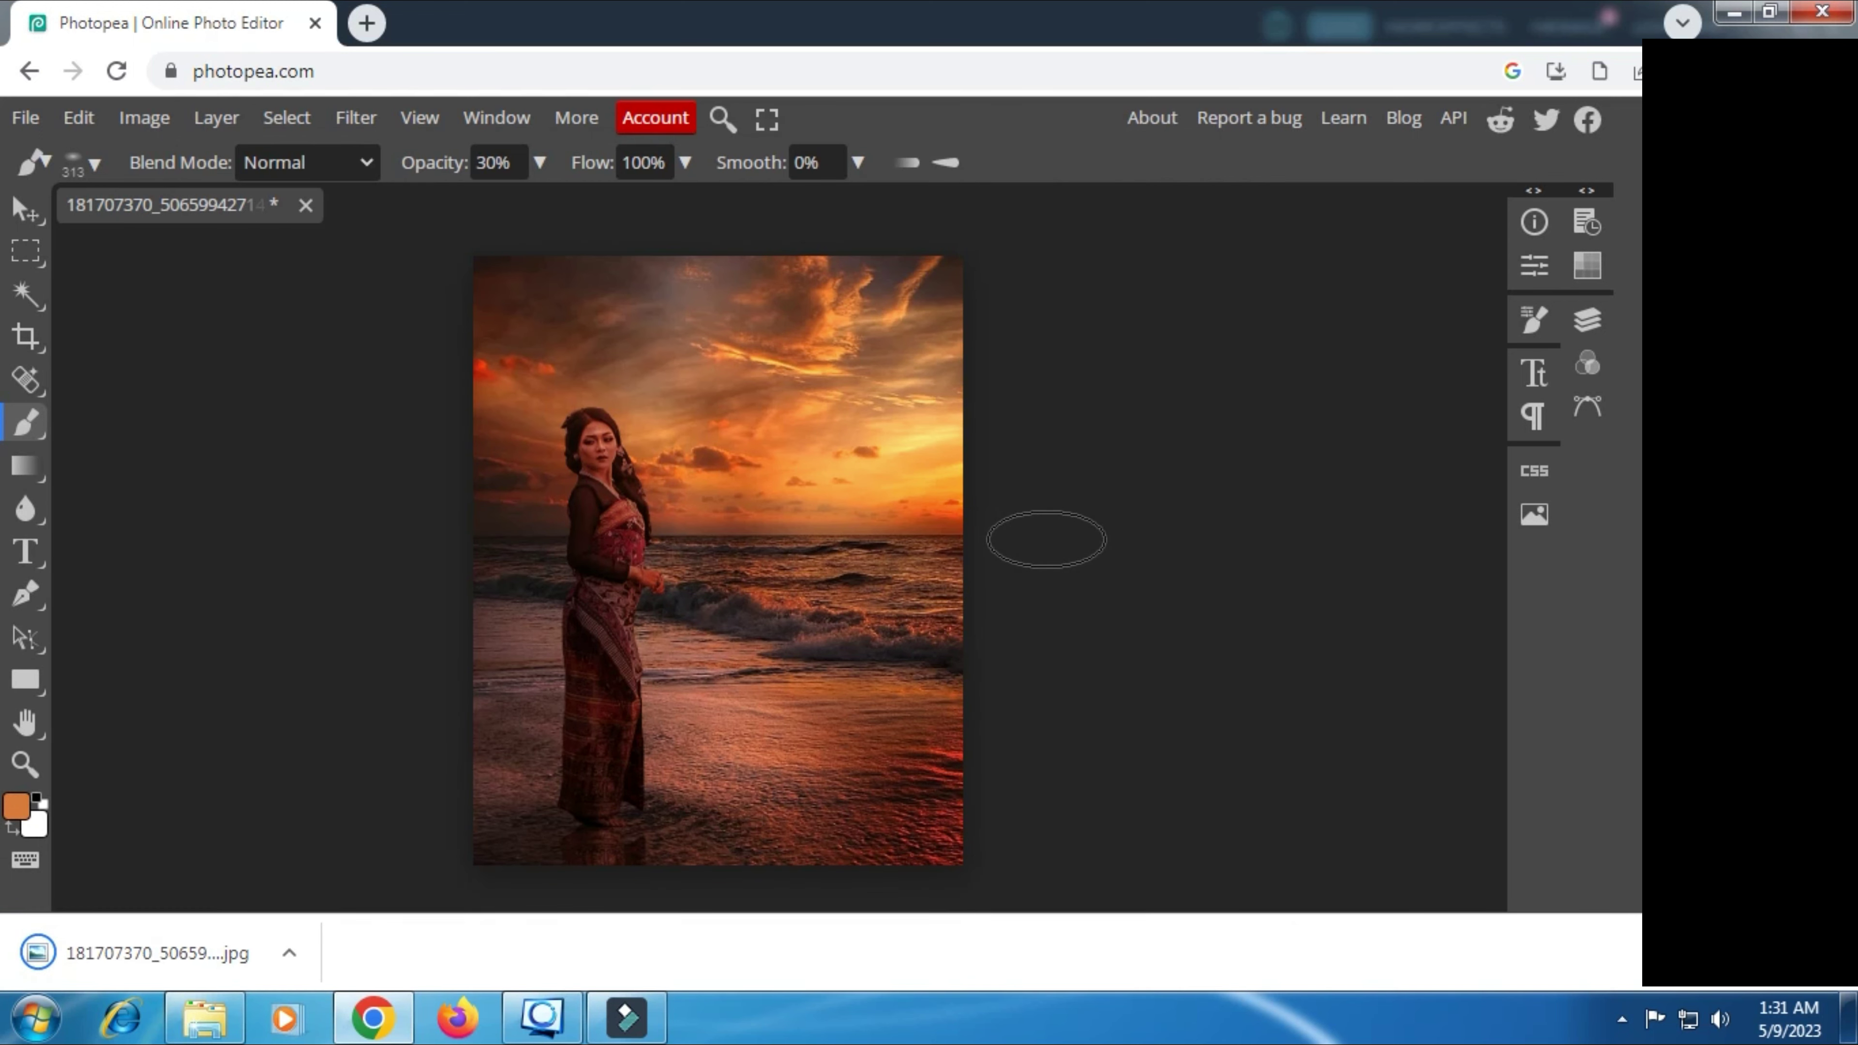